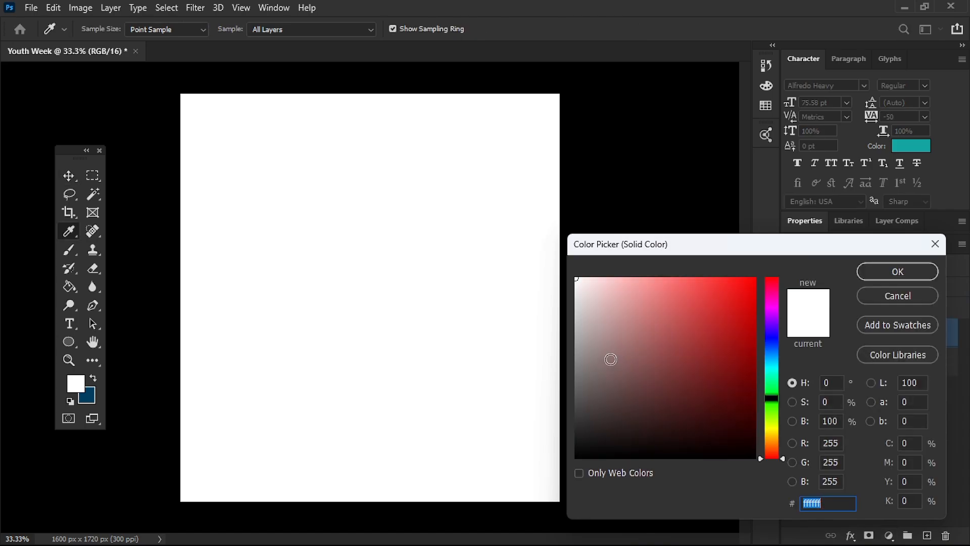
Accept white (ffffff) for the solid color fill layer and delete the empty layer beneath it
left_click(913, 264)
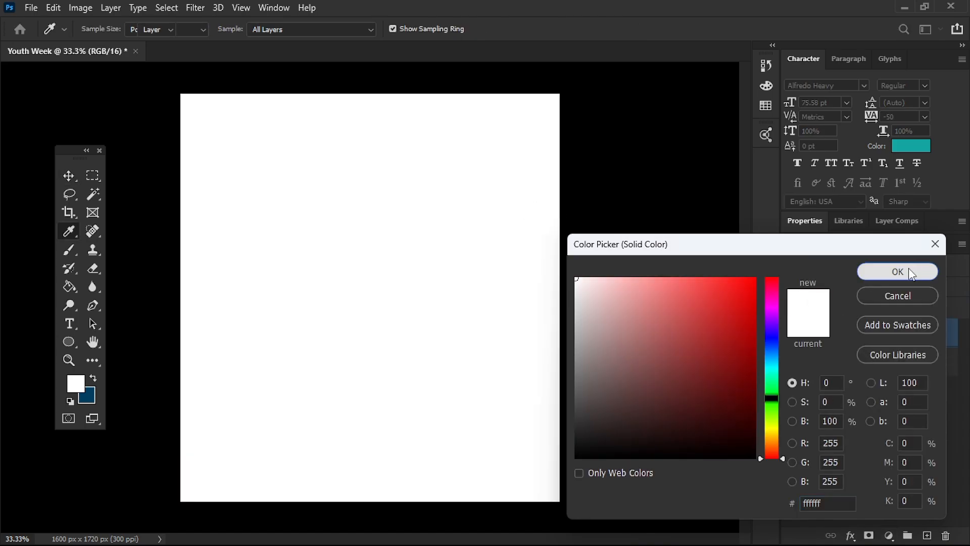
left_click(855, 363)
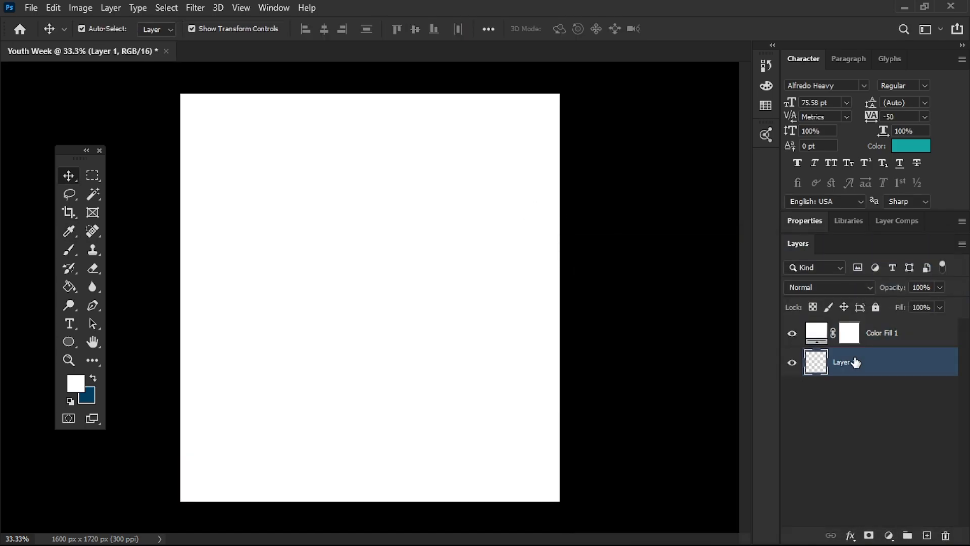
key("Delete")
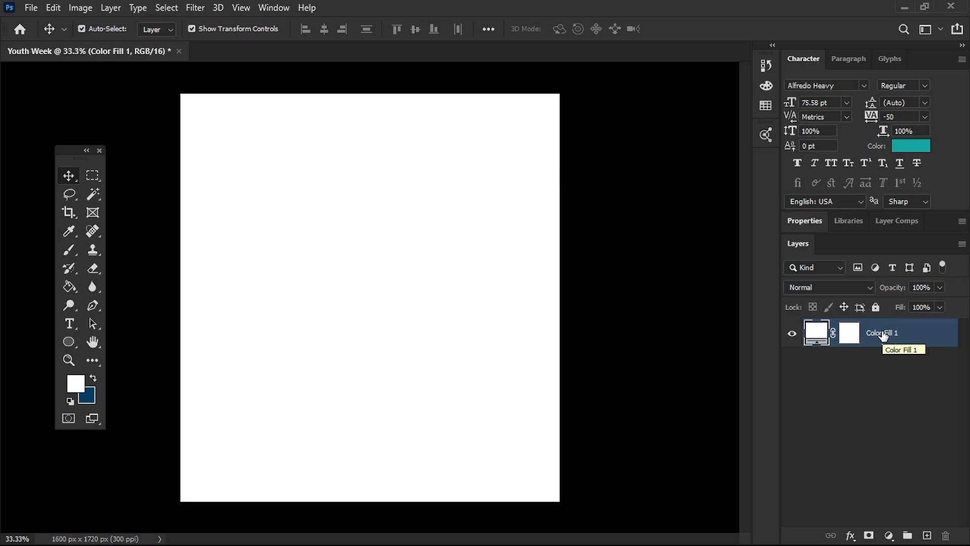
Rename the white color fill layer as background and delete its layer mask
double_click(883, 334)
type("background")
key("Return")
left_click(849, 342)
right_click(851, 344)
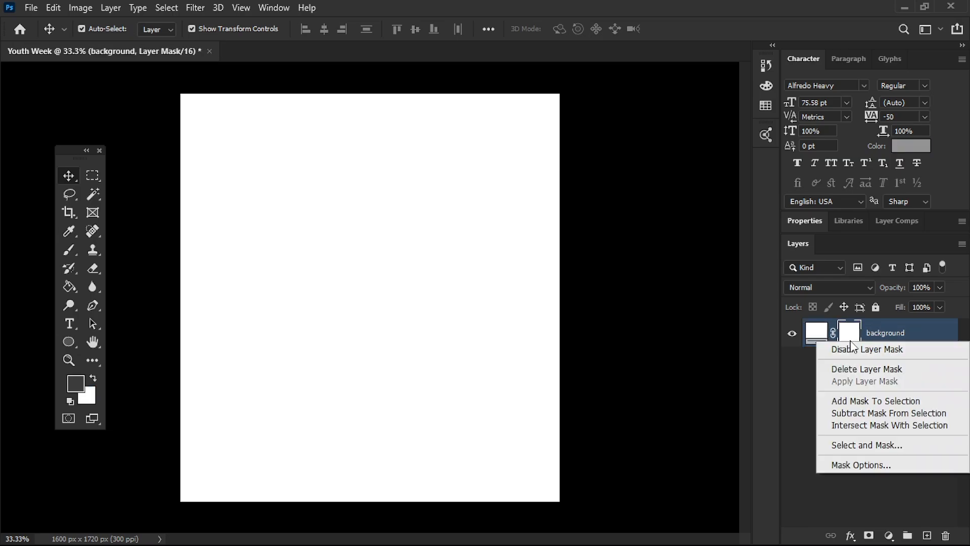
left_click(870, 370)
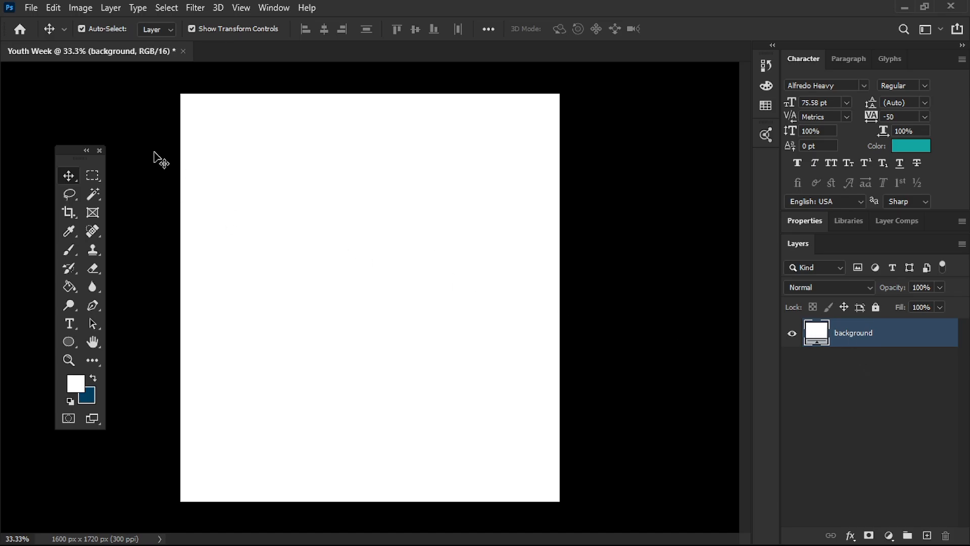
Place the image stripe line texture background.jpeg as an embedded object above the background layer
left_click(30, 11)
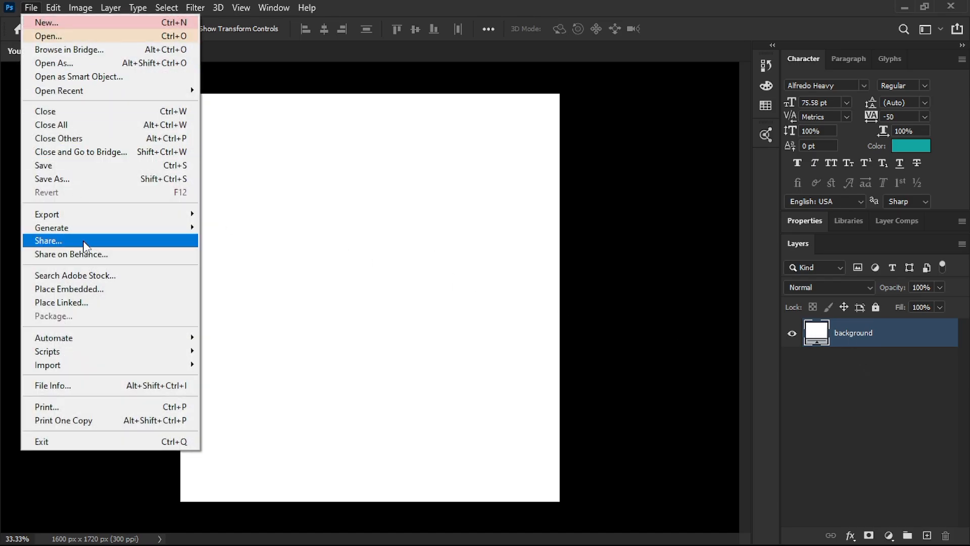
left_click(85, 291)
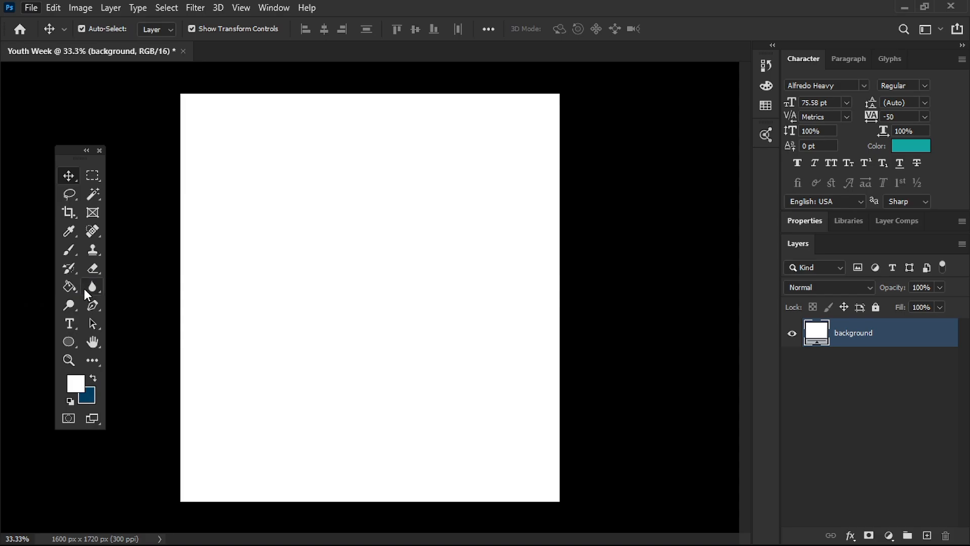
left_click(164, 256)
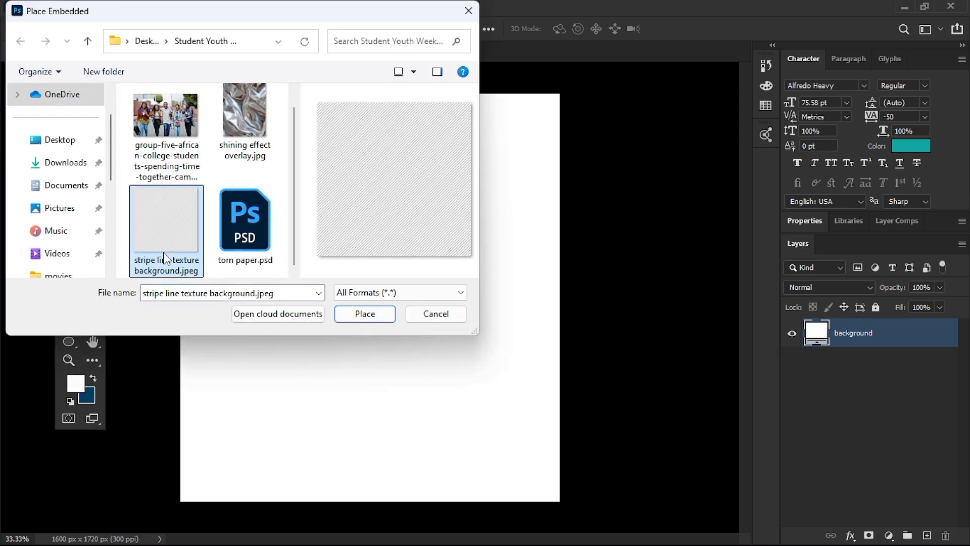
left_click(364, 313)
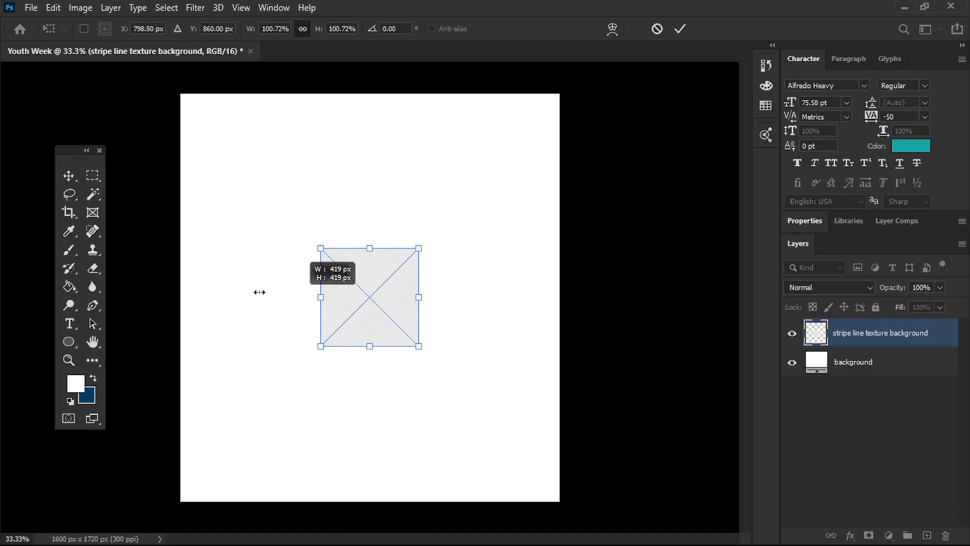
Scale the stripe texture to about 393%, centre it horizontally and shift it down so a white strip remains above it
left_click_drag(260, 292, 203, 290)
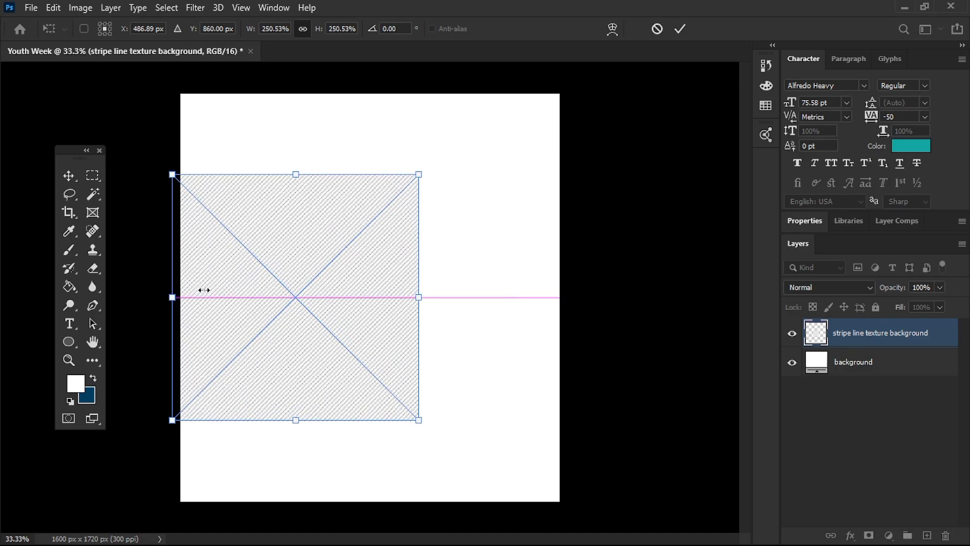
left_click_drag(418, 297, 558, 291)
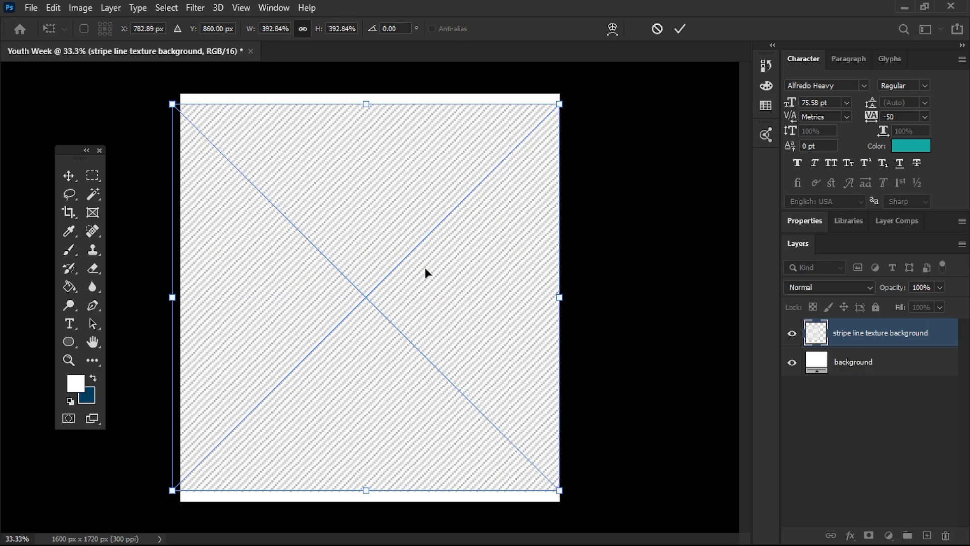
left_click_drag(422, 251, 427, 272)
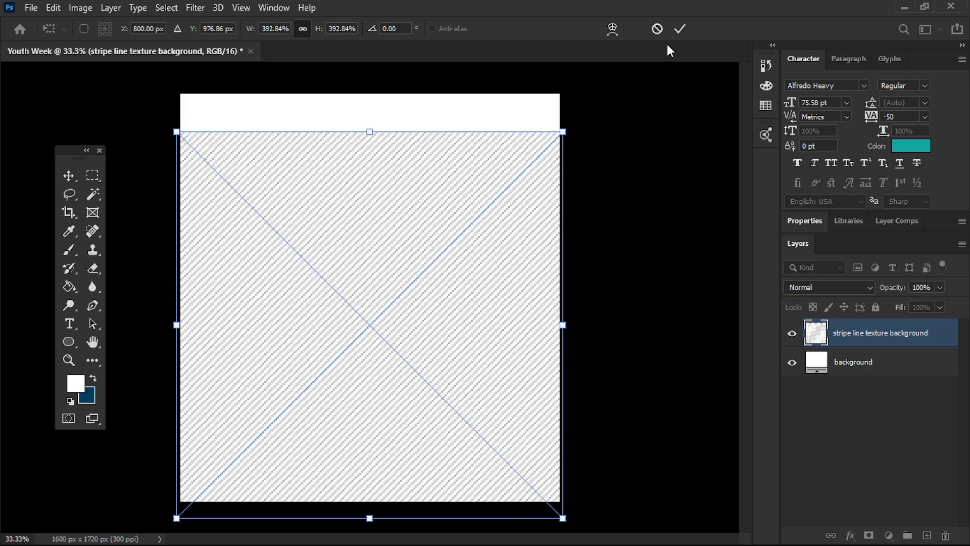
left_click(679, 30)
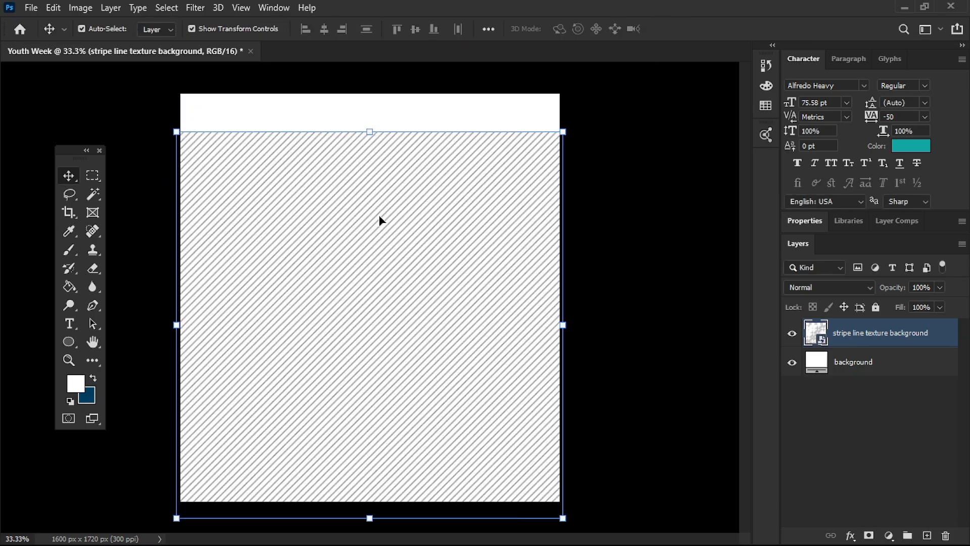
left_click(598, 280)
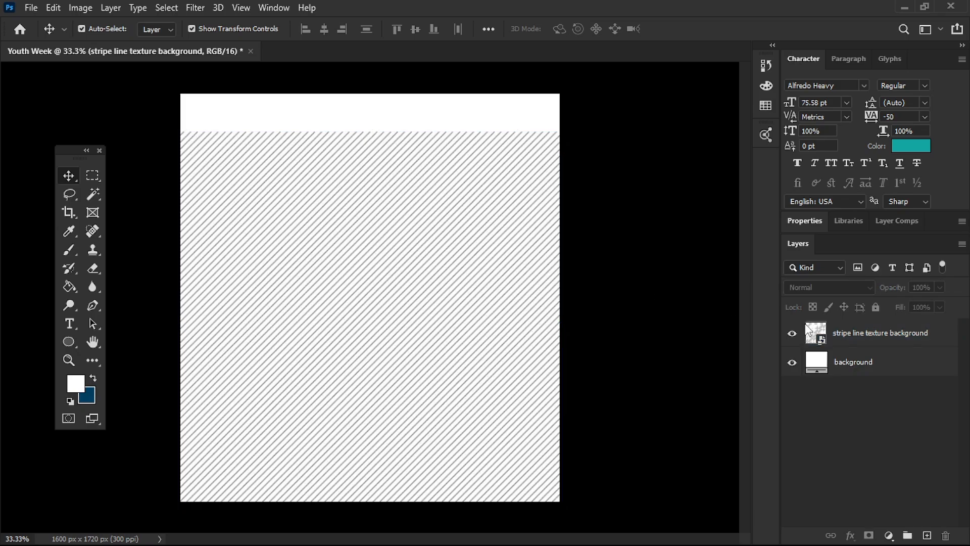
Rasterize the stripe texture layer and add a Color Balance adjustment above it with midtones Cyan–Red at -64
right_click(841, 334)
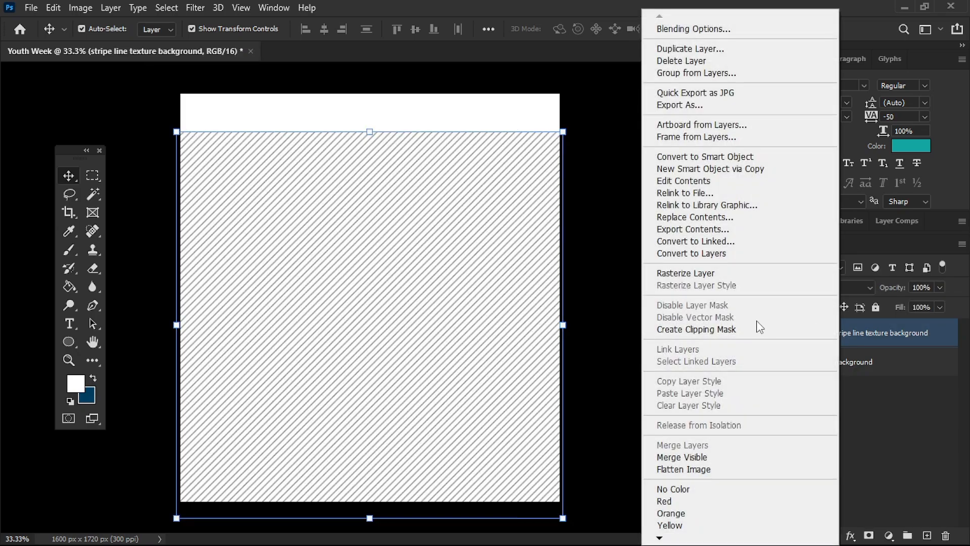
left_click(701, 273)
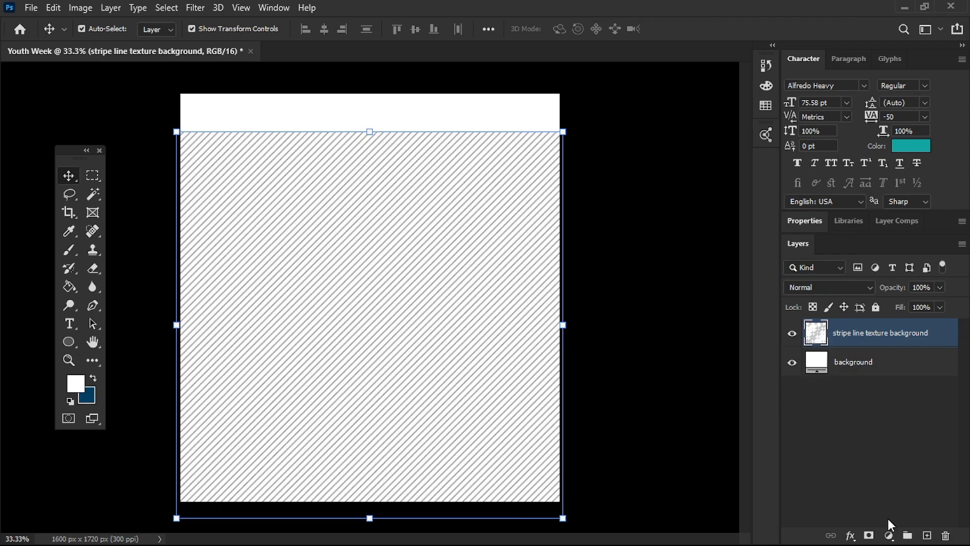
left_click(889, 535)
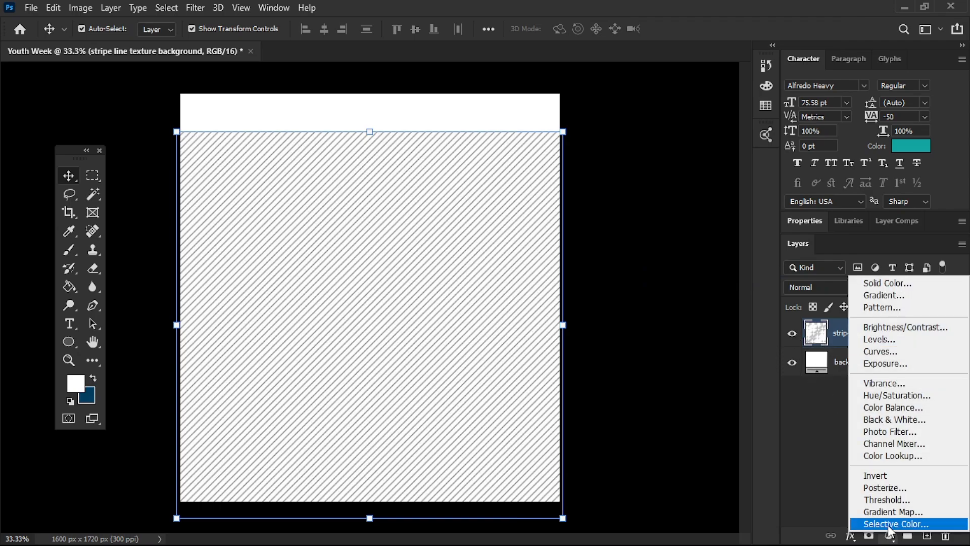
left_click(880, 408)
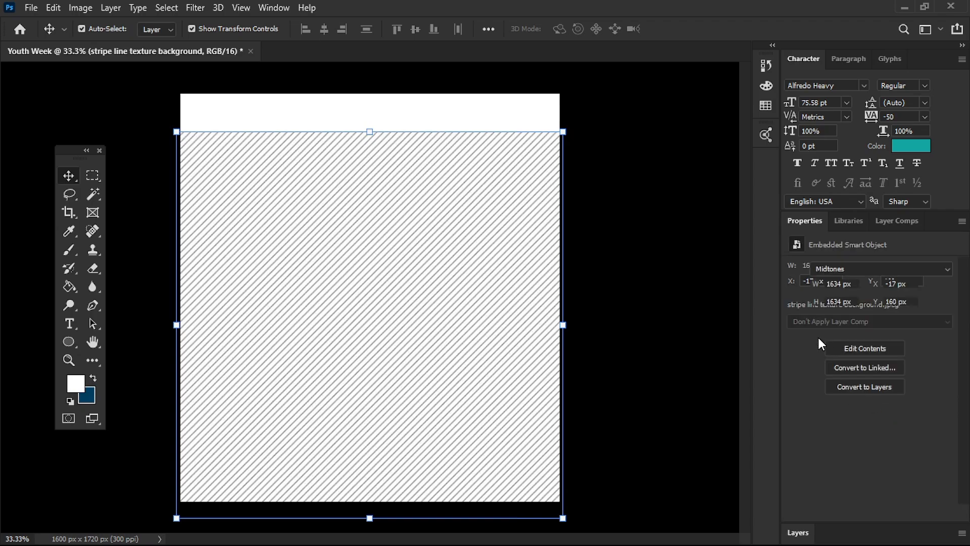
left_click_drag(848, 298, 811, 298)
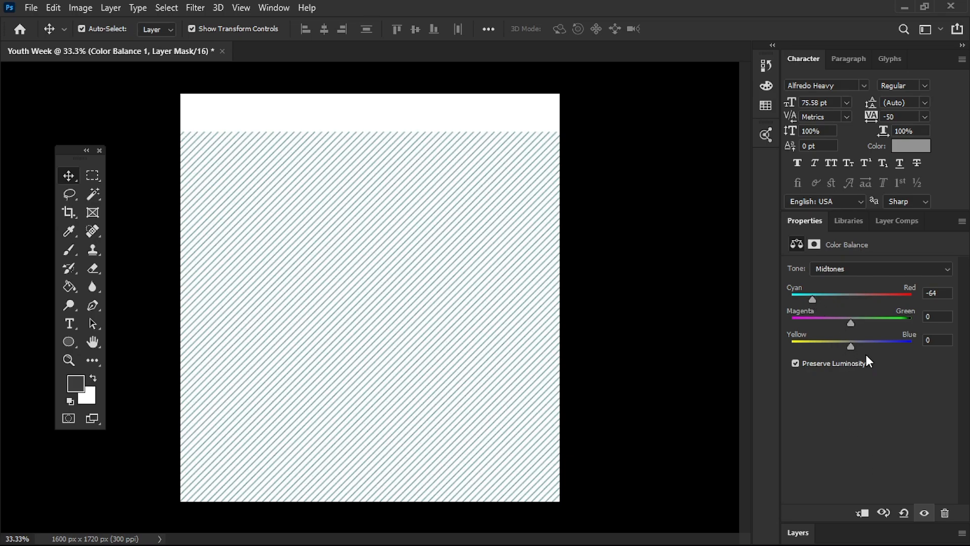
left_click(798, 530)
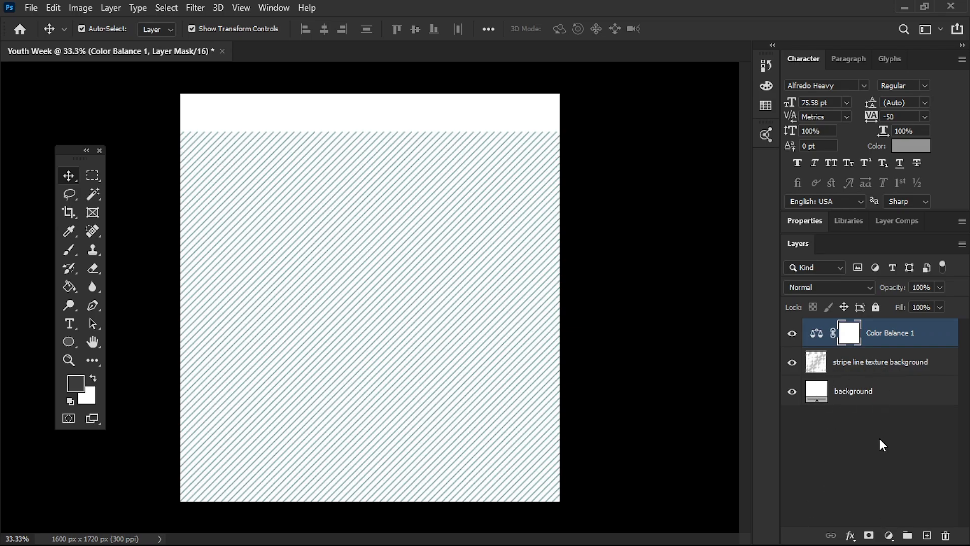
Add a Brightness/Contrast adjustment layer with brightness 56 and contrast 35
left_click(888, 533)
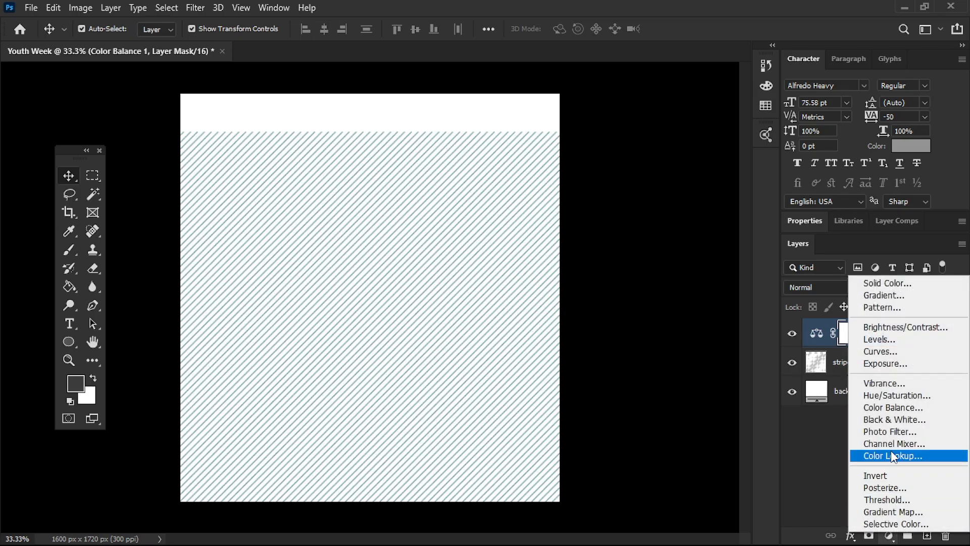
left_click(881, 327)
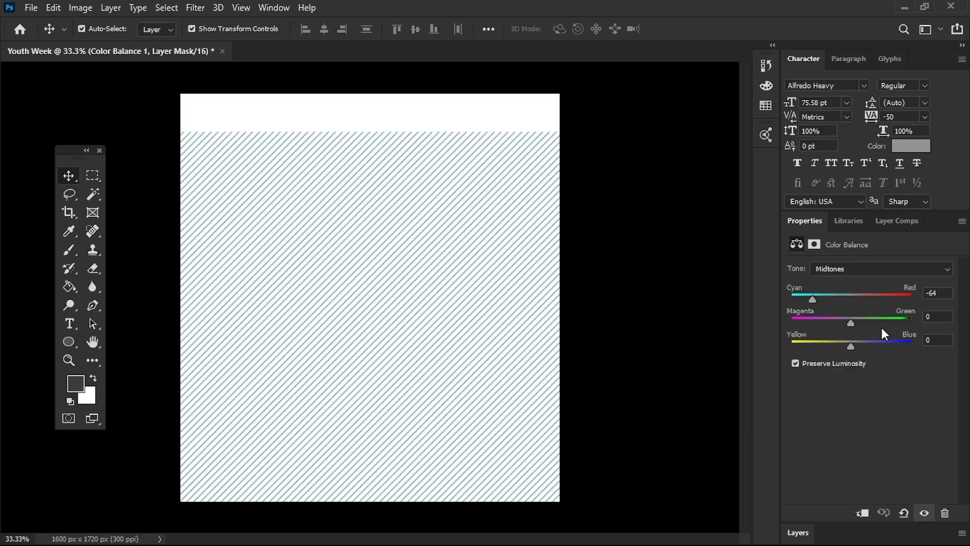
left_click_drag(869, 334, 903, 335)
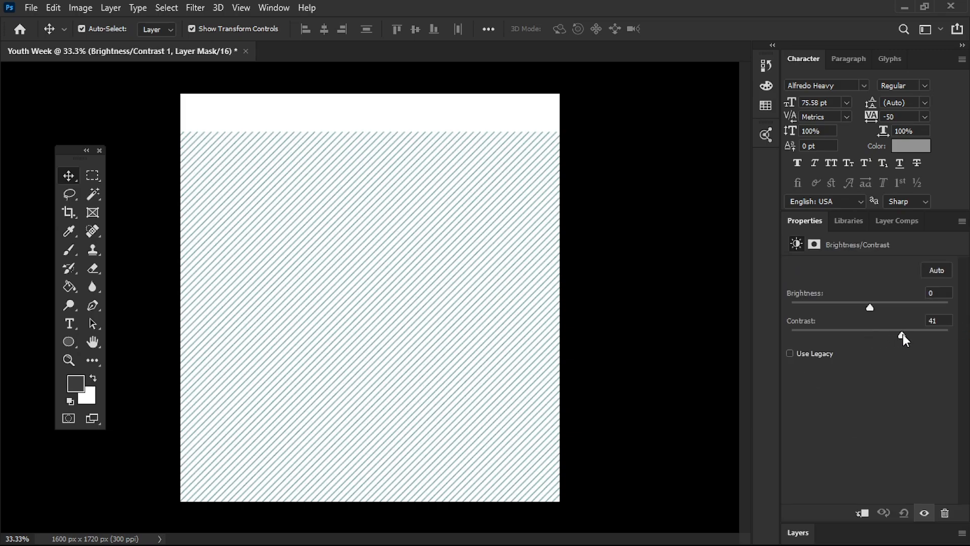
left_click(869, 306)
left_click_drag(869, 305, 898, 309)
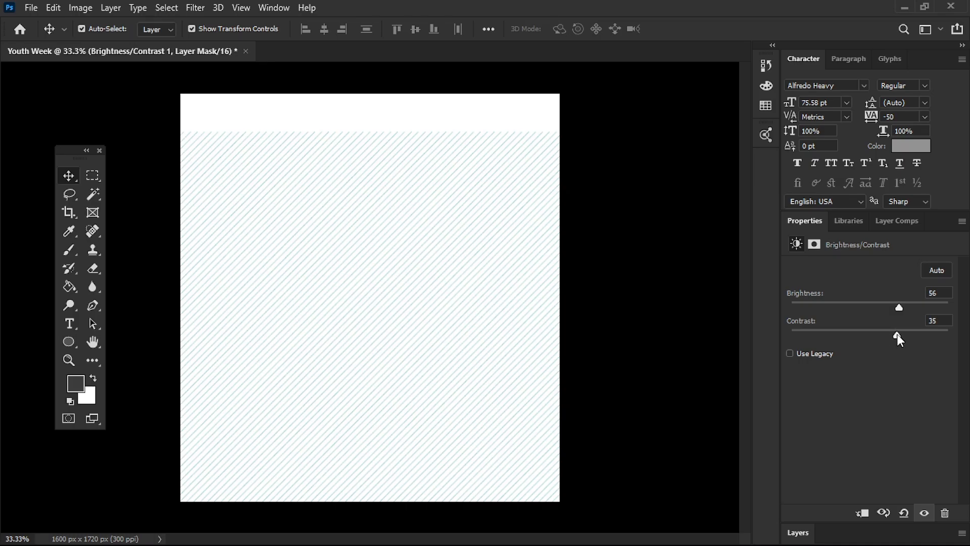
left_click(796, 532)
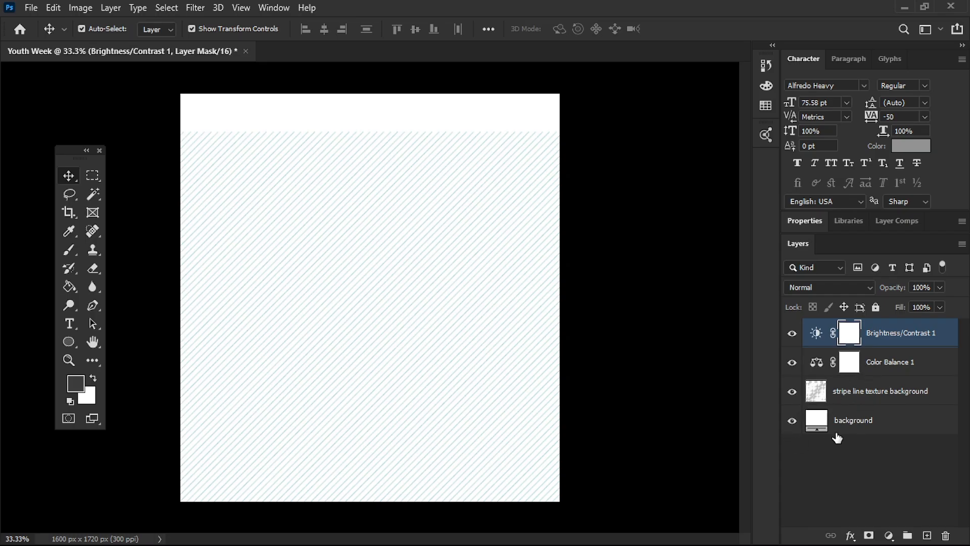
Group all four layers under the name background and lock the group
left_click(864, 426, "shift")
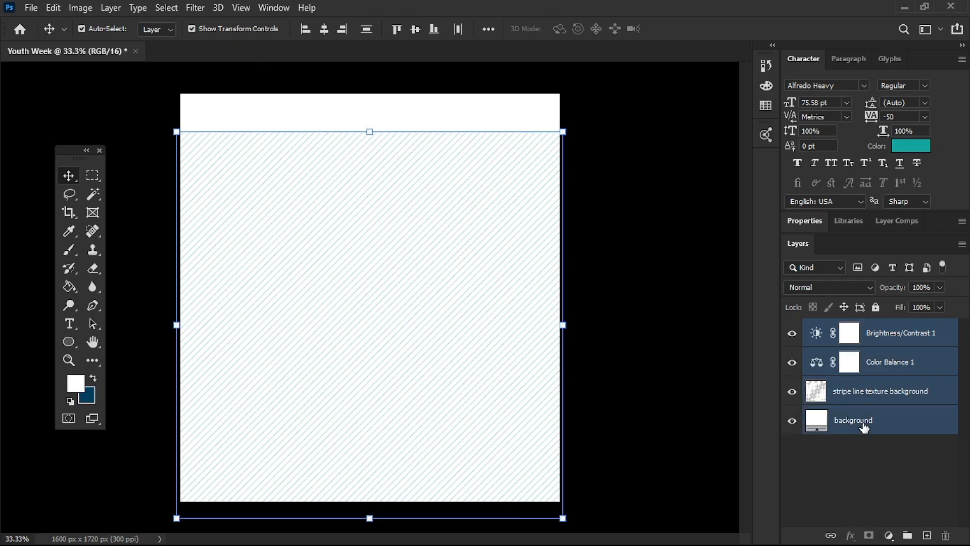
key("ctrl+g")
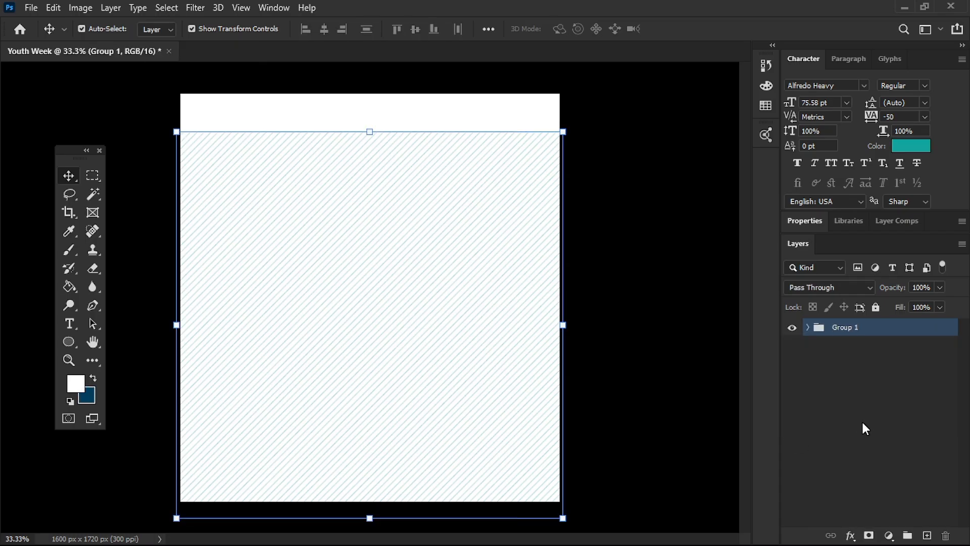
double_click(845, 327)
type("background")
key("Return")
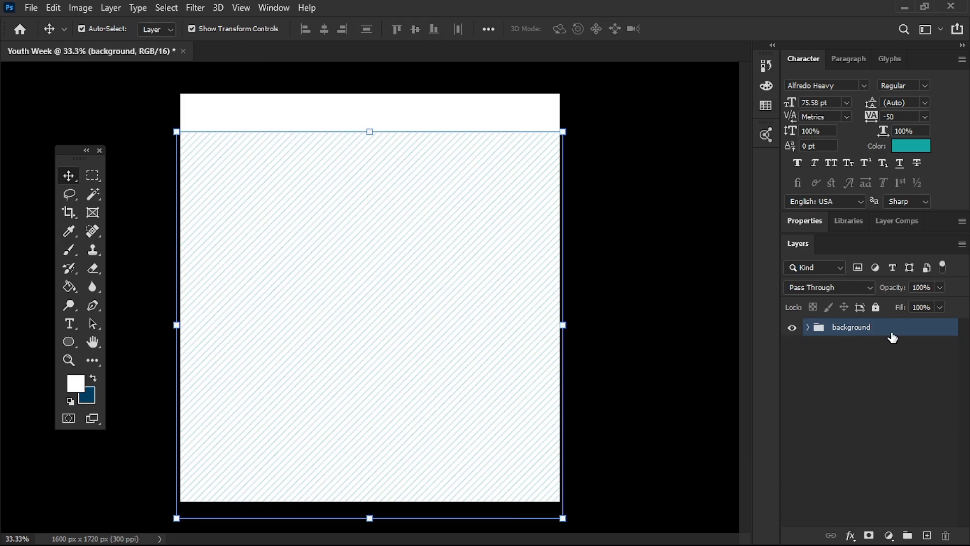
left_click(615, 381)
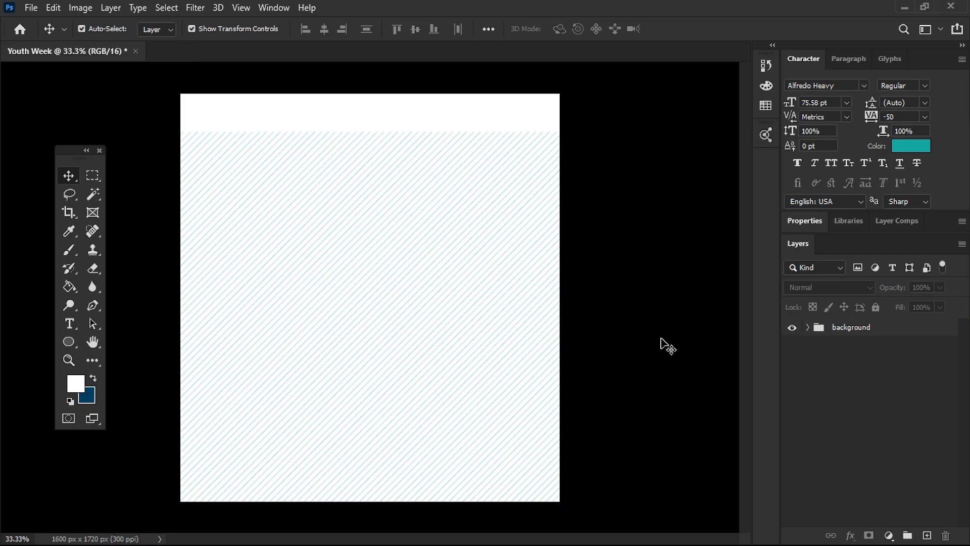
left_click(839, 333)
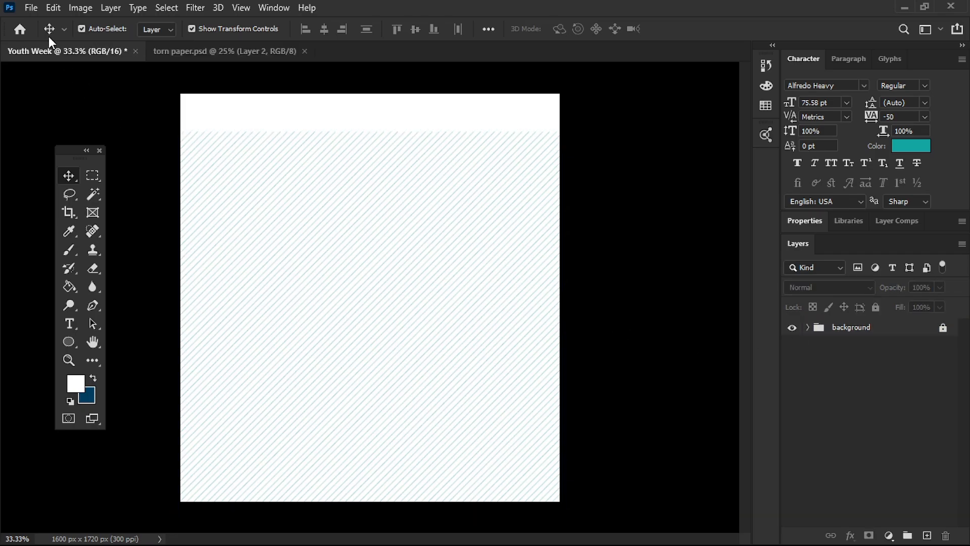
Open the file torn paper.psd from the Student Youth Week folder
left_click(32, 11)
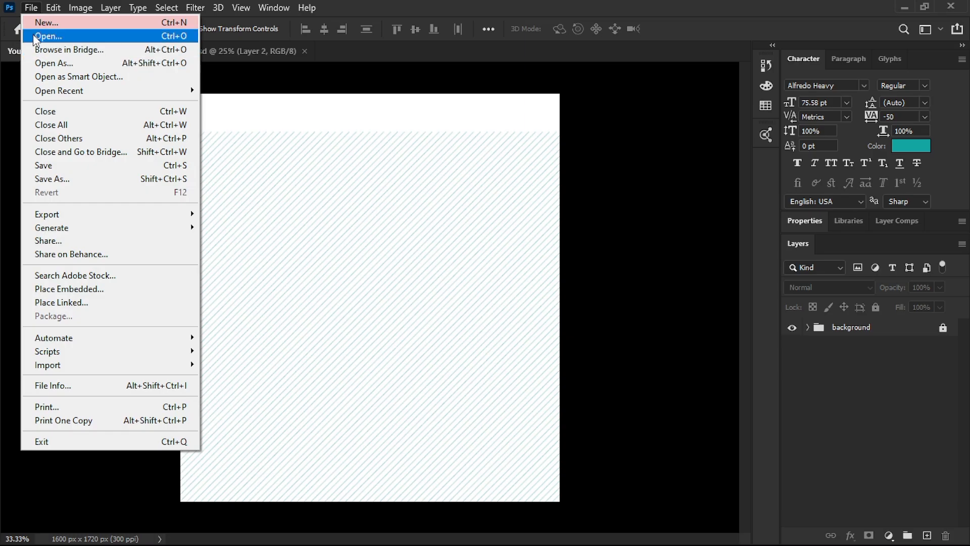
left_click(36, 36)
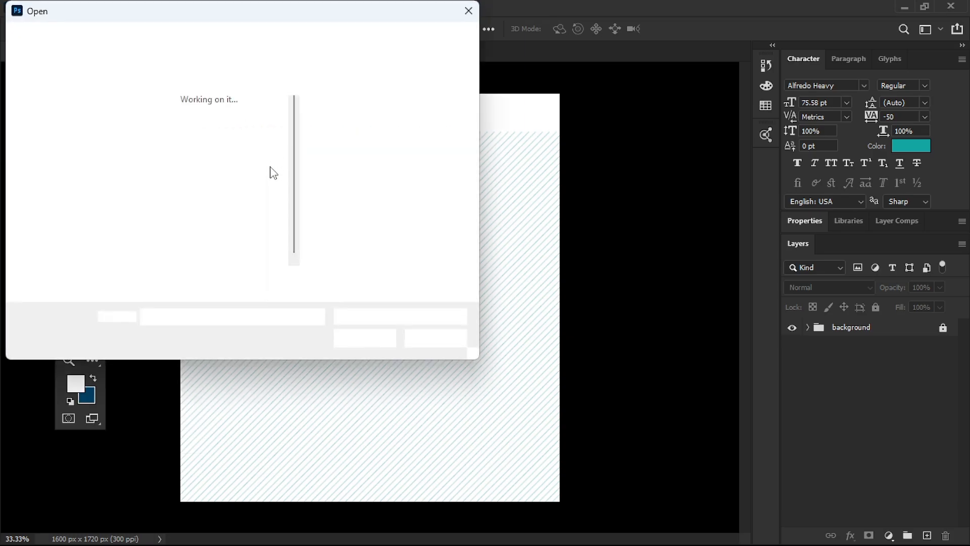
left_click(241, 250)
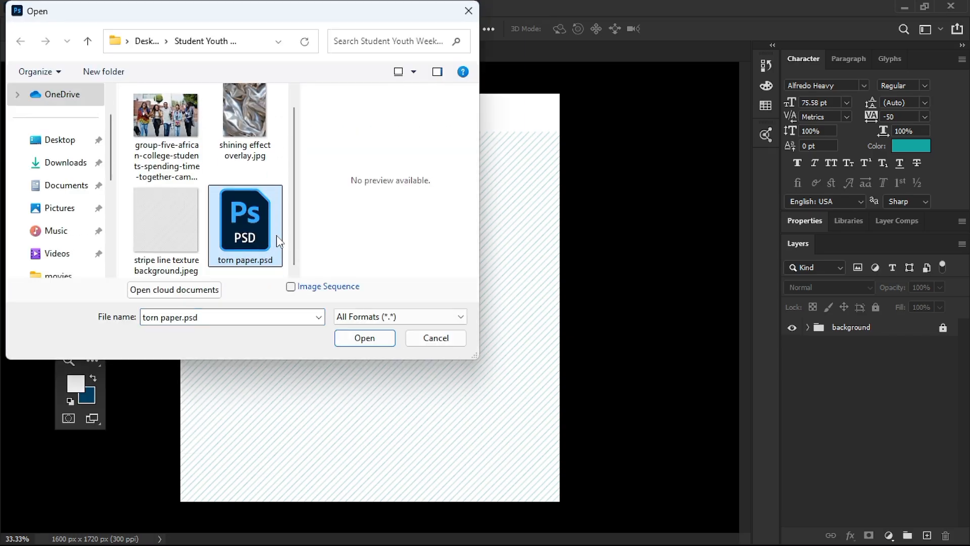
left_click(353, 344)
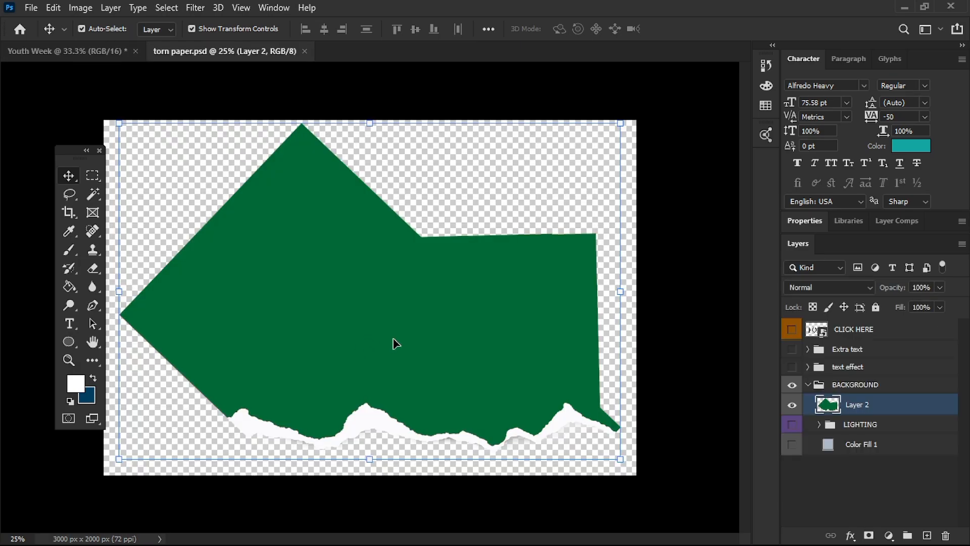
Bring the torn paper layer into the Youth Week document, accept the depth difference, and position it across the top of the flyer
left_click_drag(396, 343, 59, 53)
left_click_drag(309, 236, 386, 231)
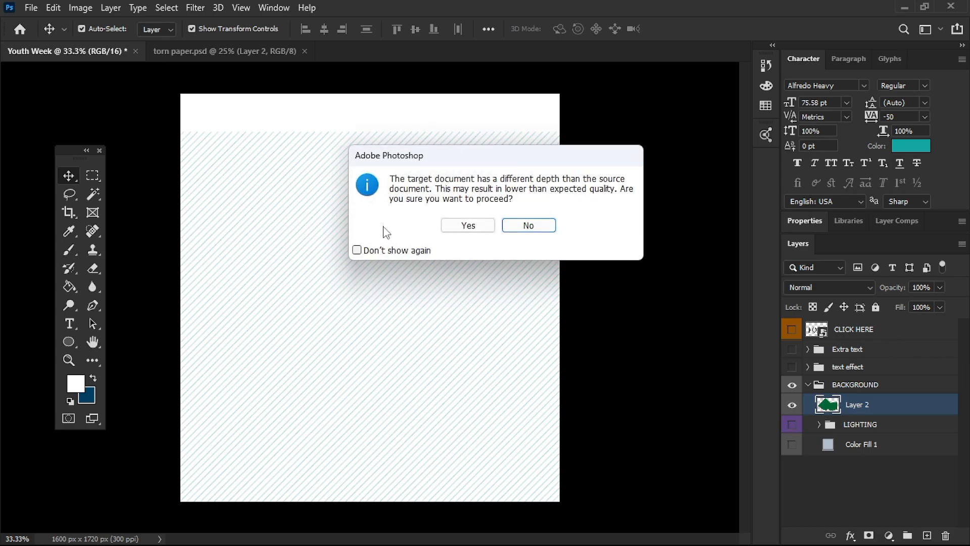
left_click(475, 226)
left_click_drag(370, 296, 407, 177)
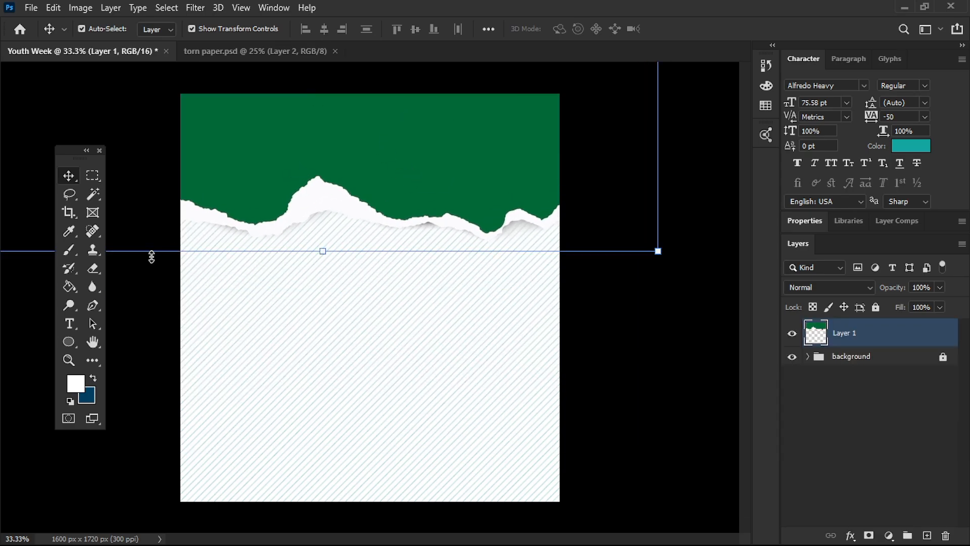
Select the torn paper's green area with the Magic Wand and copy it to a new layer
left_click(95, 199)
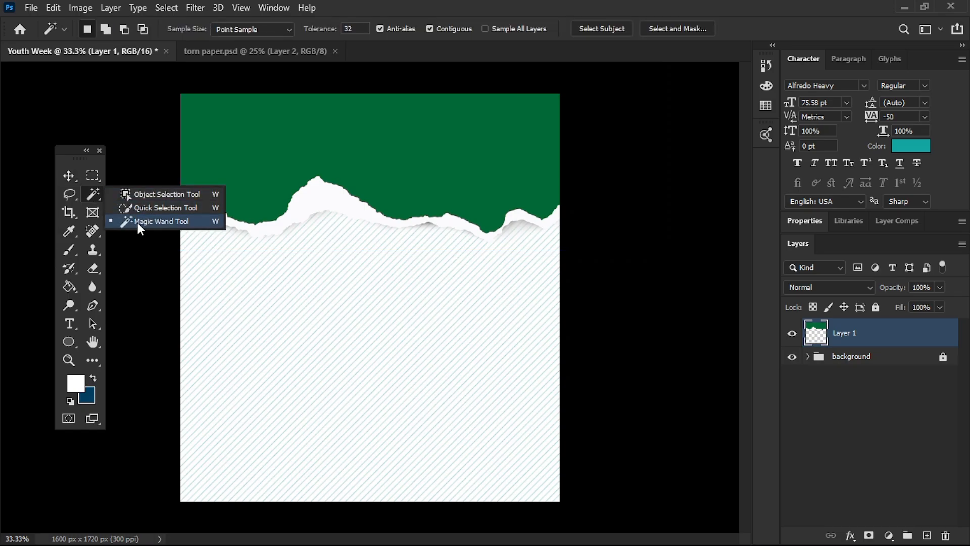
left_click(158, 223)
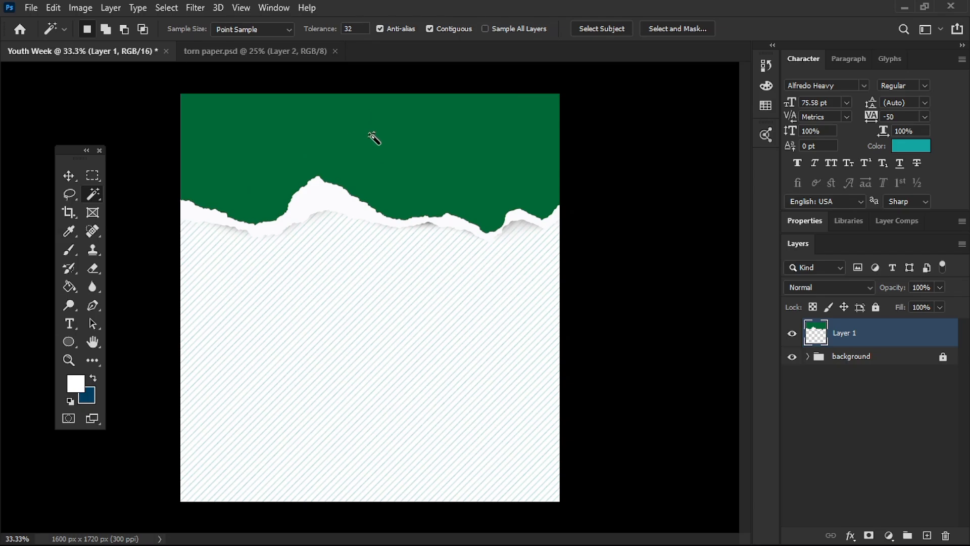
left_click(371, 136)
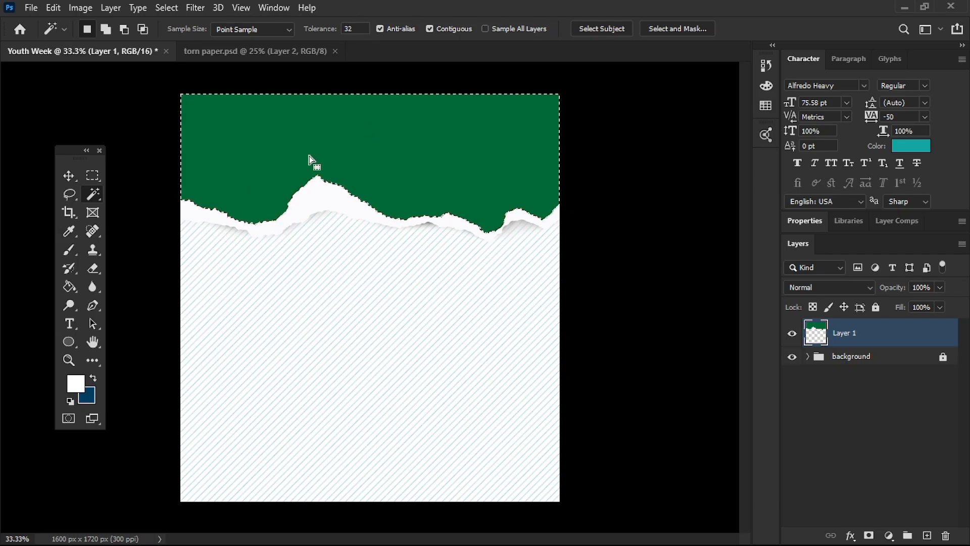
right_click(346, 150)
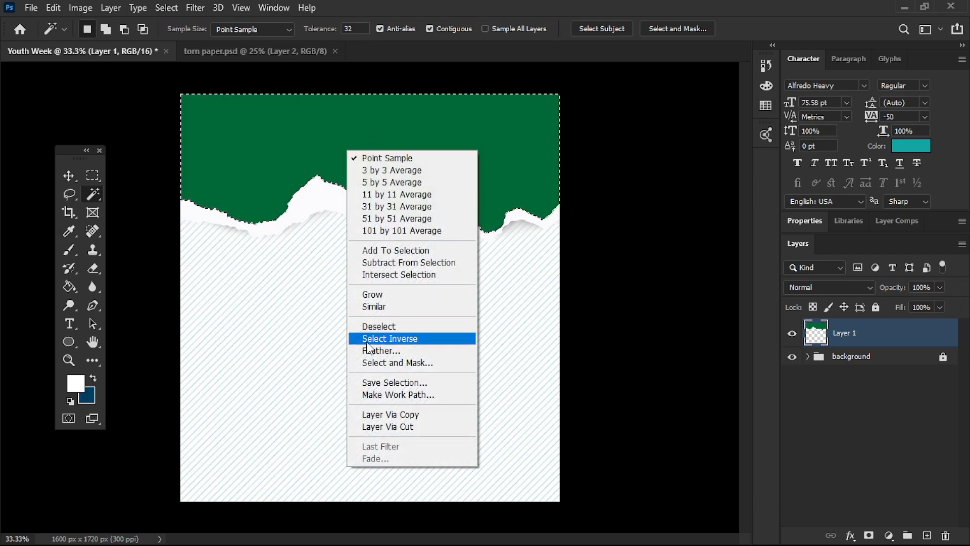
left_click(373, 416)
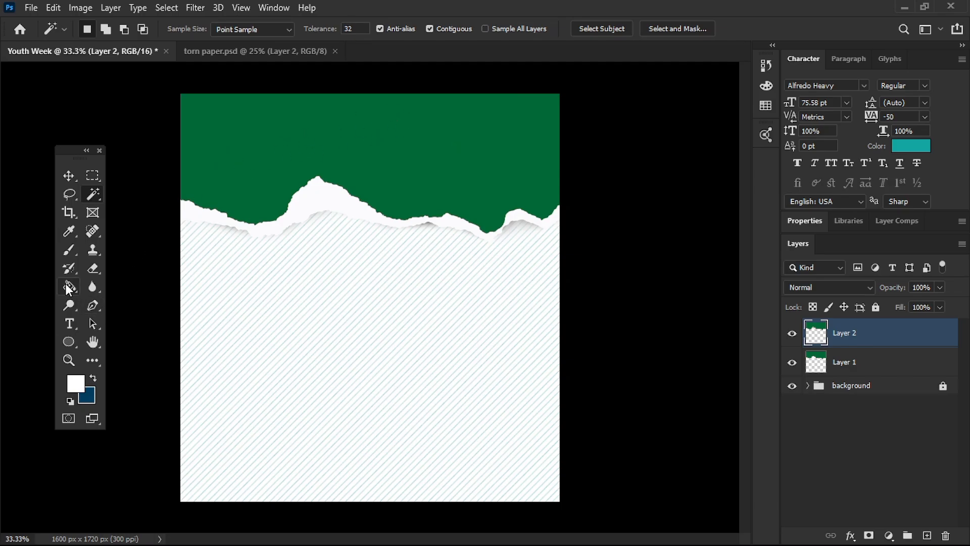
Fill the copied green shape on Layer 2 with white using the Paint Bucket, and deselect the layer
mouse_move(67, 289)
left_mouse_down()
mouse_move(113, 286)
mouse_move(71, 288)
mouse_move(111, 299)
left_mouse_up()
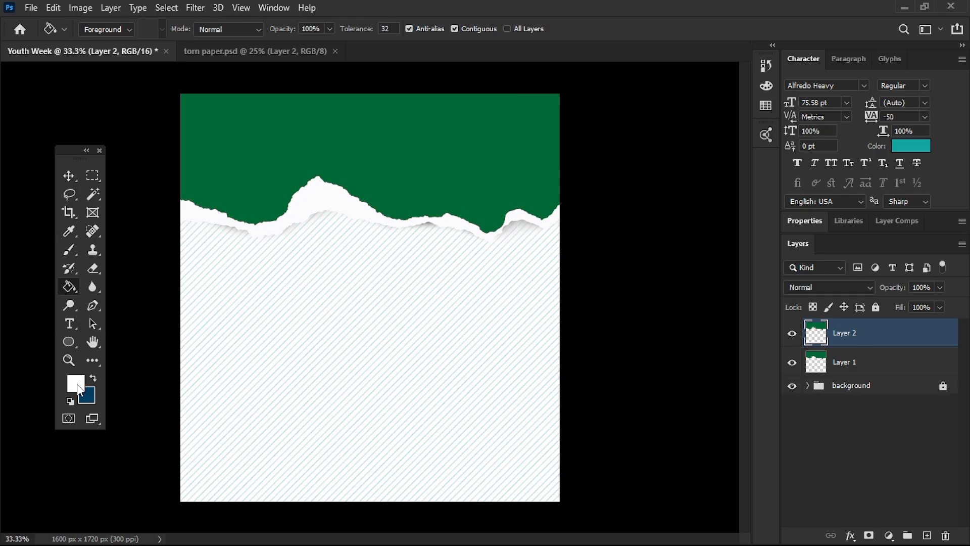
left_click(248, 156)
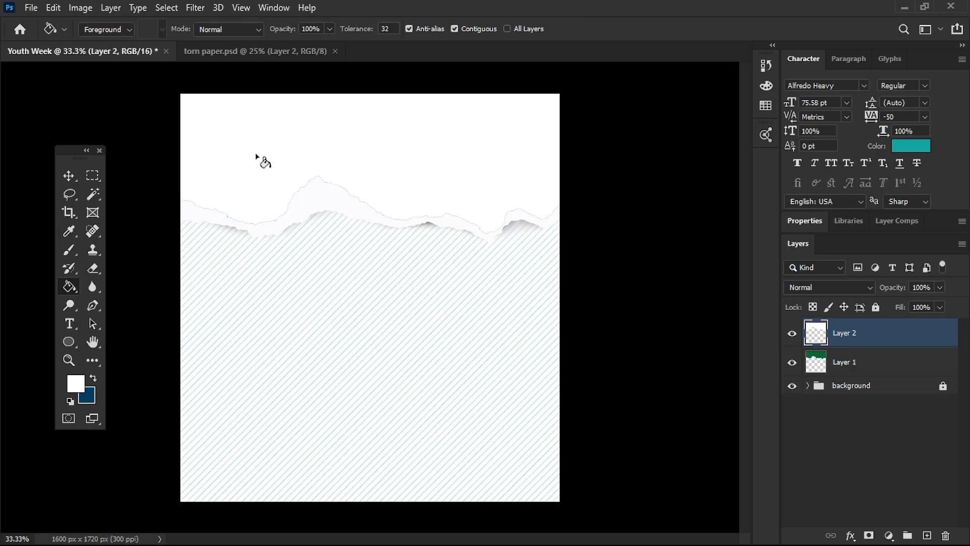
left_click(69, 176)
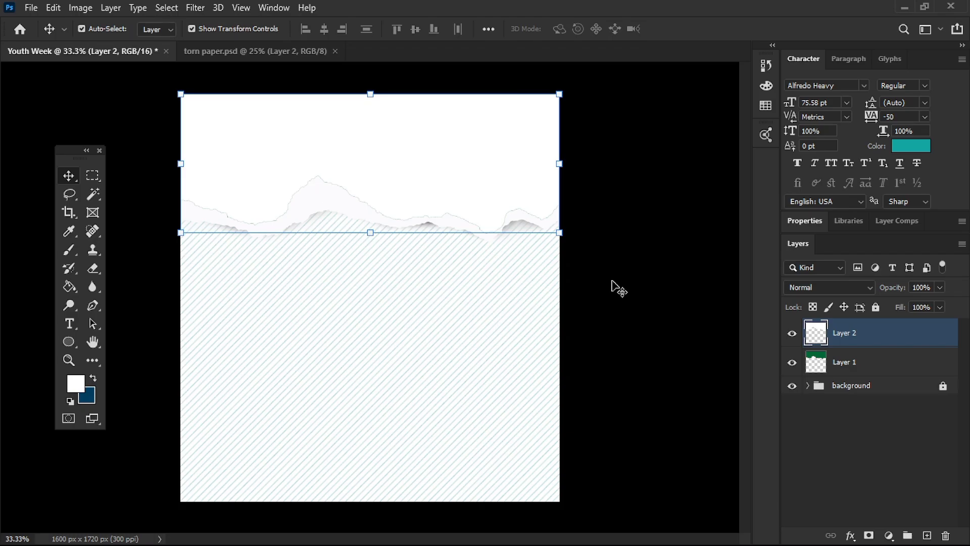
left_click(500, 339)
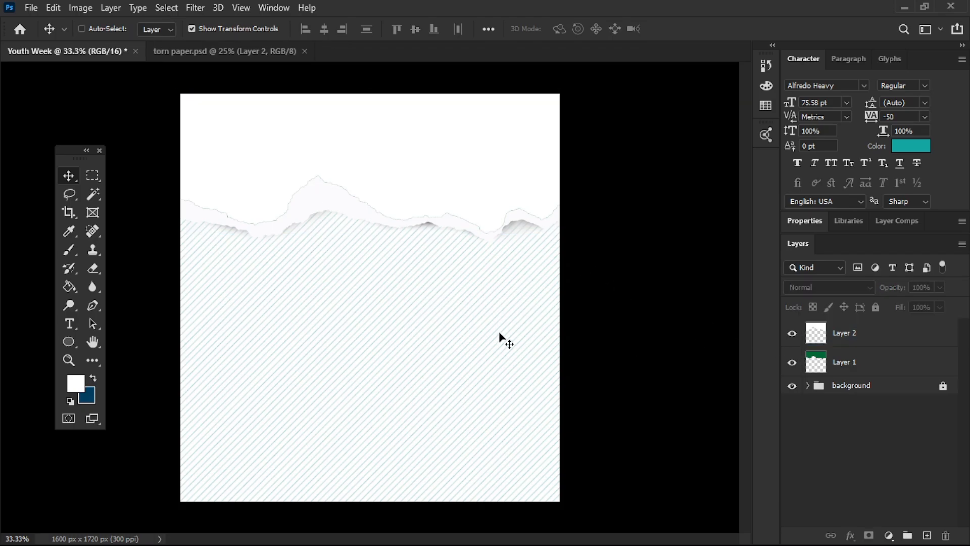
Nudge Layer 1 upward until its green outline is hidden behind the white shape along the torn edge
key("ctrl+plus")
key("ctrl+plus")
key("ctrl+minus")
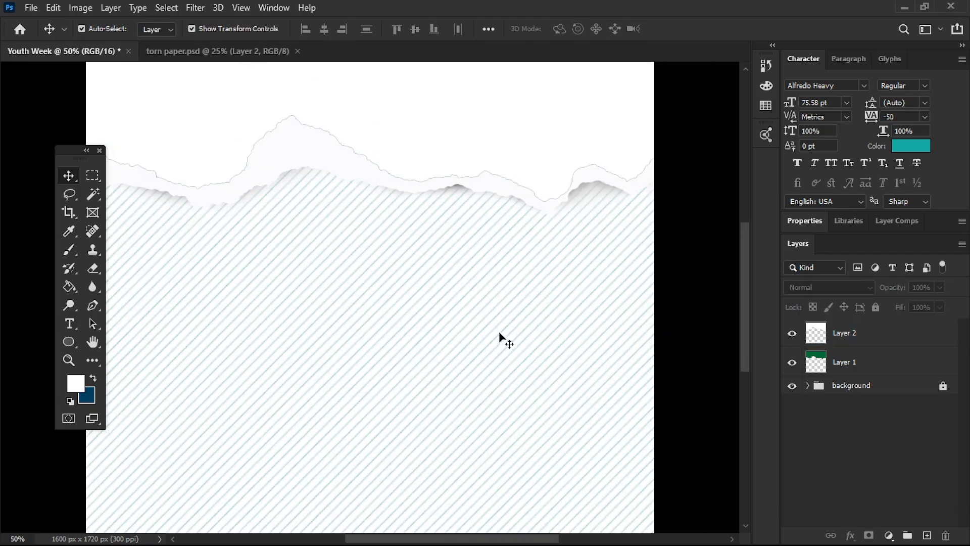
scroll(500, 338, "up", 3)
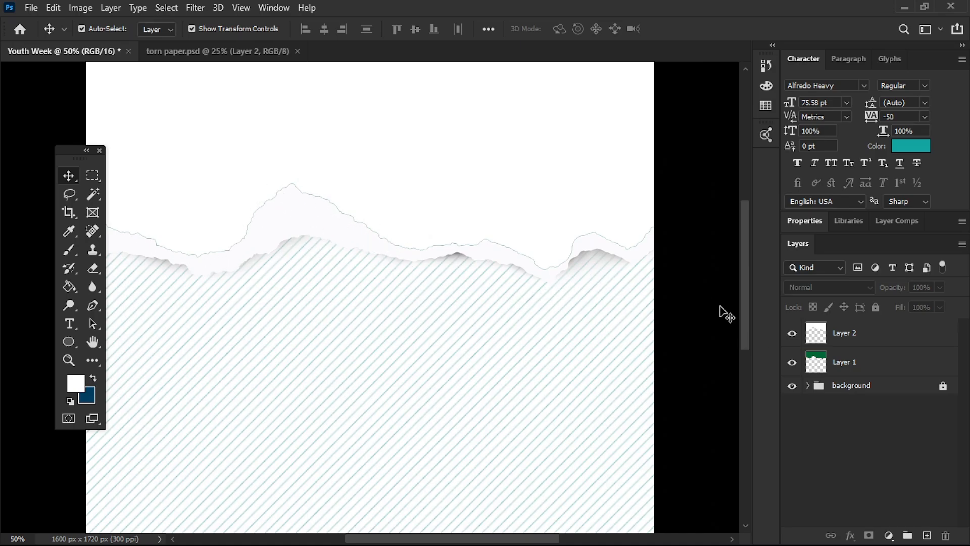
left_click(836, 364)
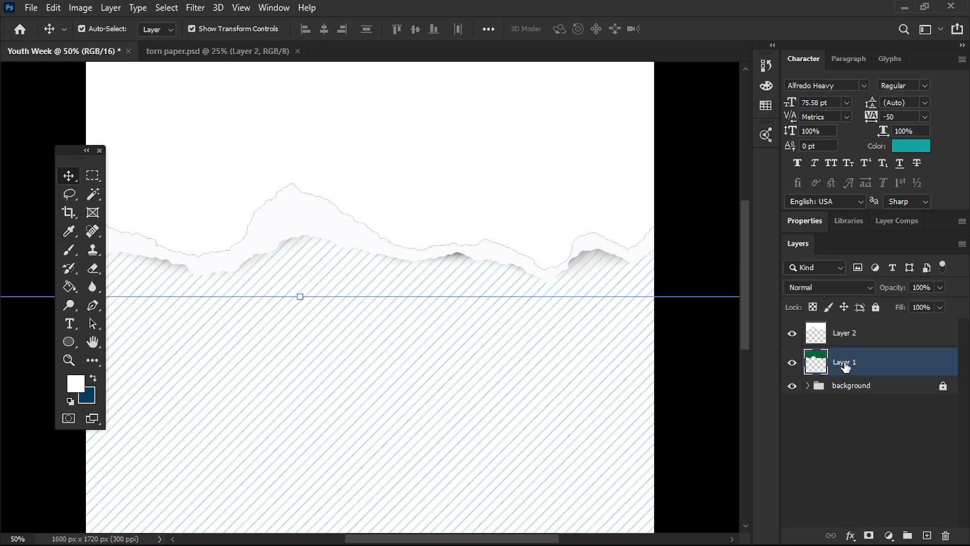
key("Up")
key("Up")
key("Up")
key("Up")
key("Up")
key("Up")
key("Up")
key("Up")
key("Up")
key("Up")
key("Up")
key("Up")
key("Up")
key("Up")
key("Up")
key("Up")
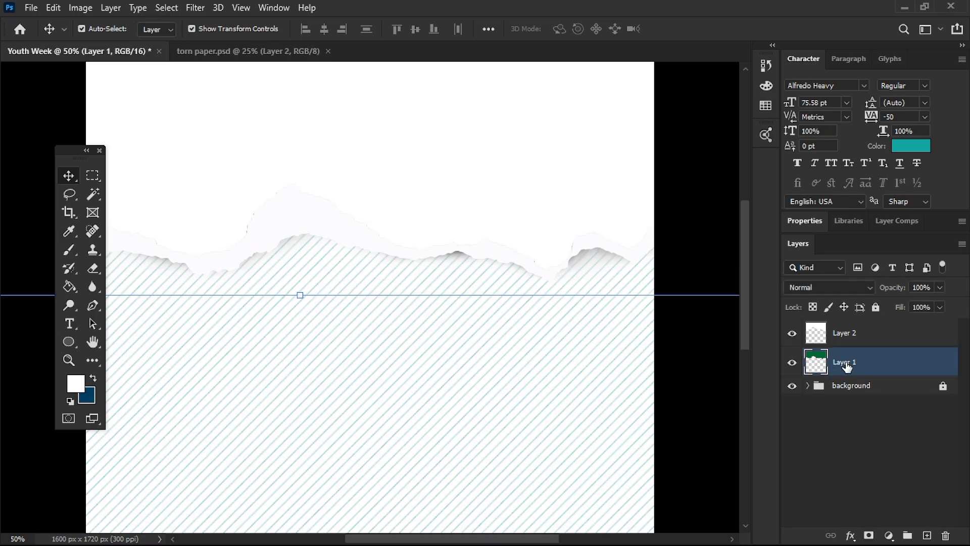
key("Up")
key("Up")
key("Up")
key("Up")
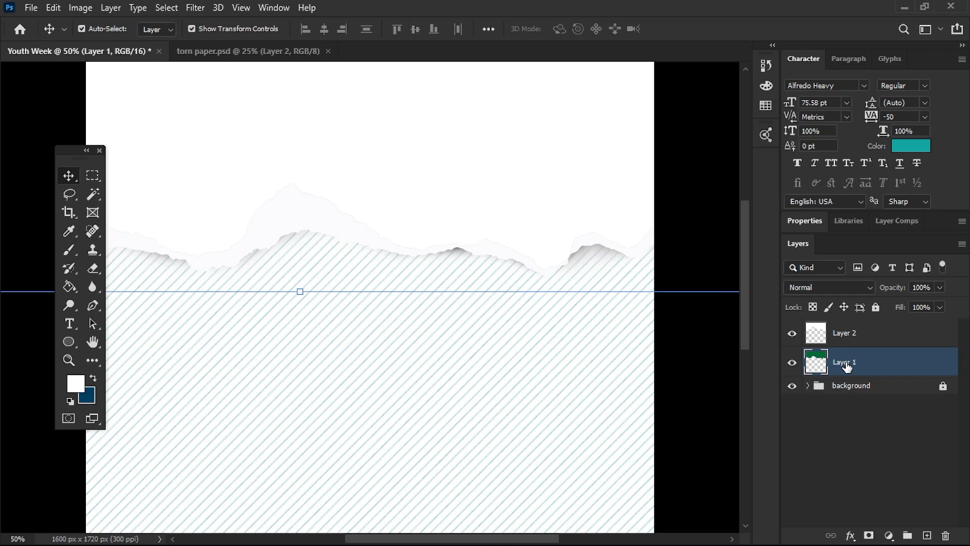
key("Up")
key("Up")
key("Up")
key("Up")
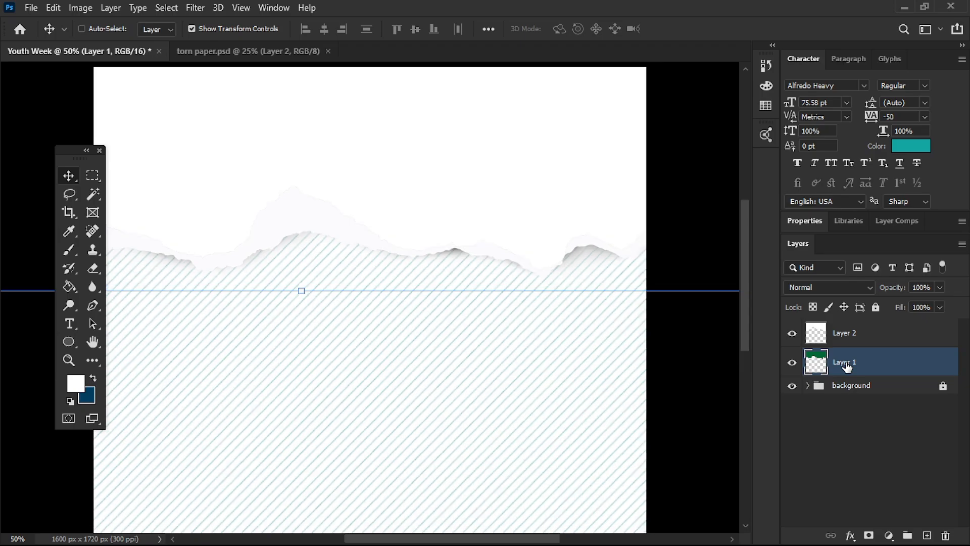
key("ctrl+minus")
key("ctrl+minus")
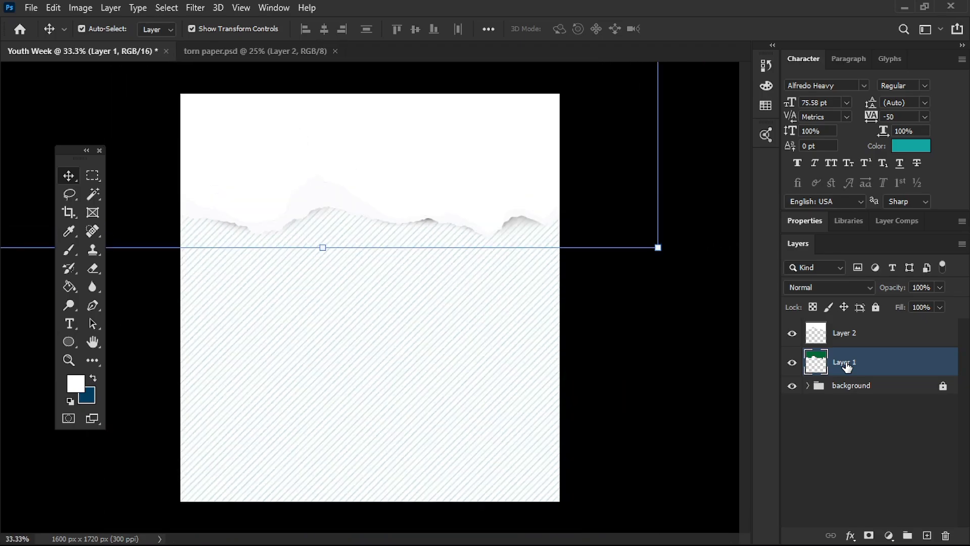
left_click(685, 318)
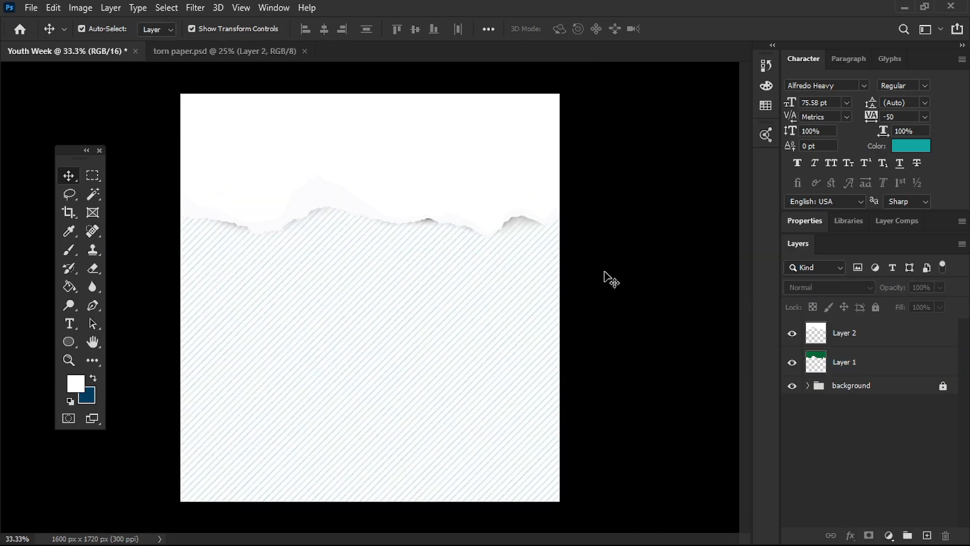
Place the group-five-african-college-students photo as an embedded image above Layer 2 and enlarge it to about 41.83%
left_click(842, 341)
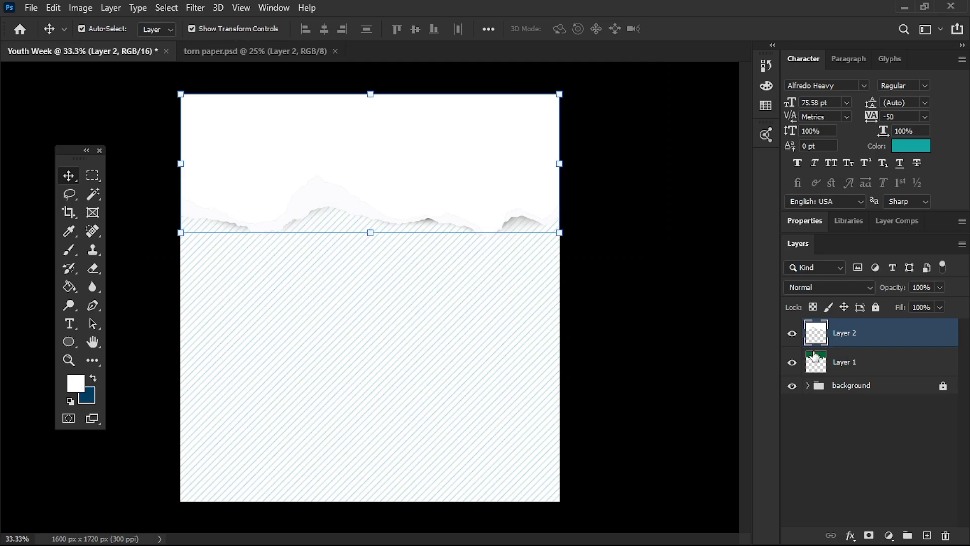
left_click(634, 331)
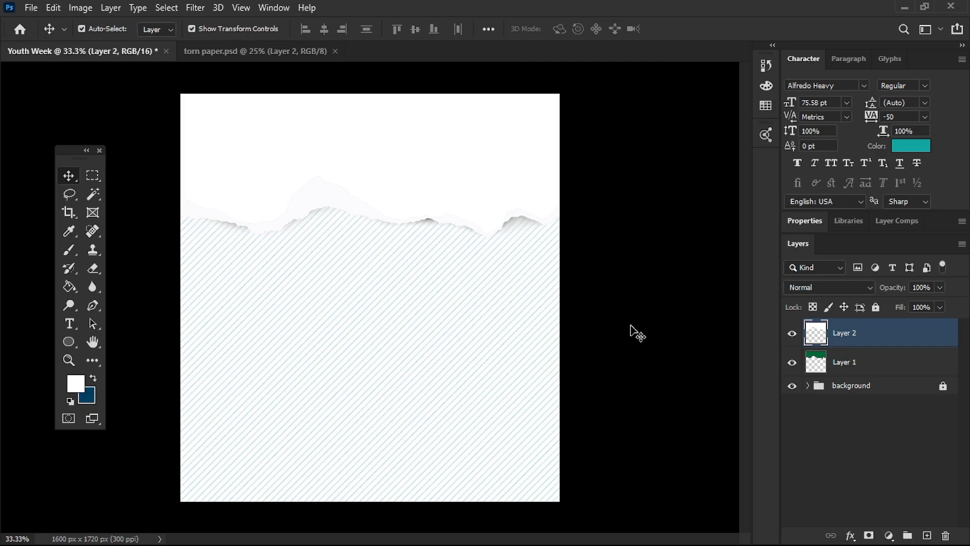
left_click(30, 8)
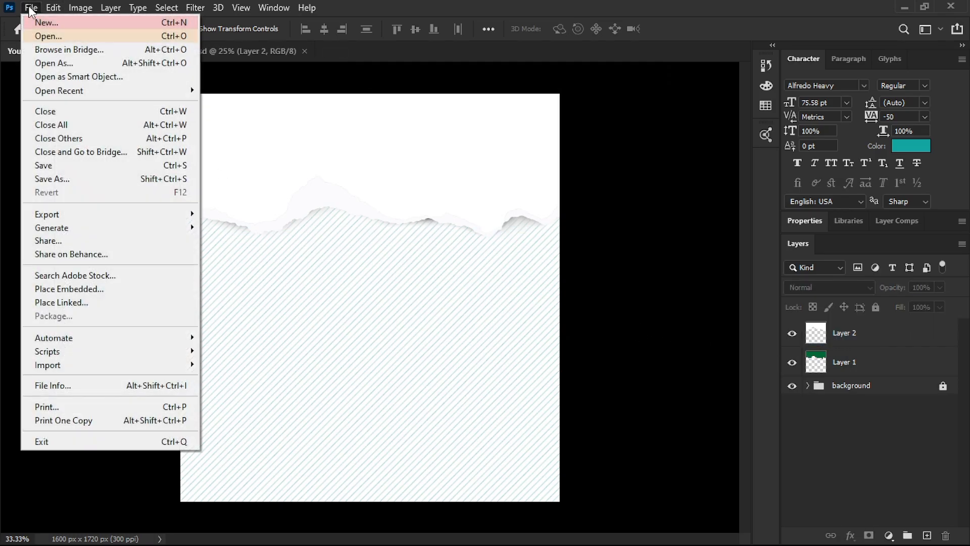
left_click(65, 287)
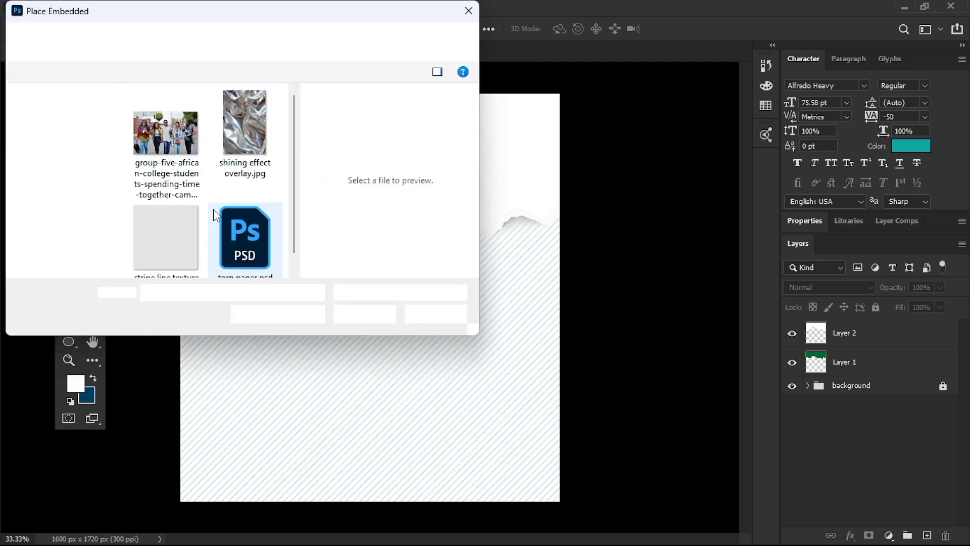
left_click(184, 135)
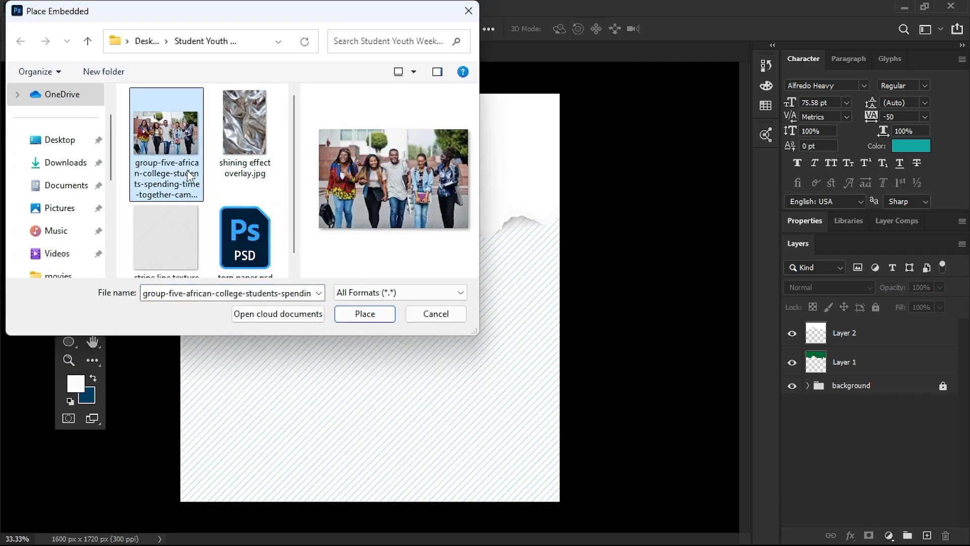
left_click(362, 322)
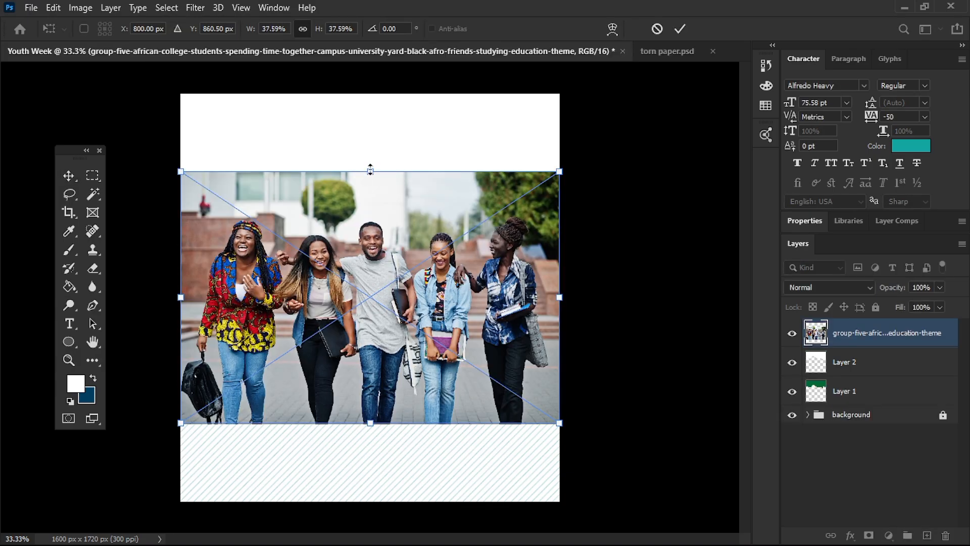
left_click_drag(370, 170, 368, 141)
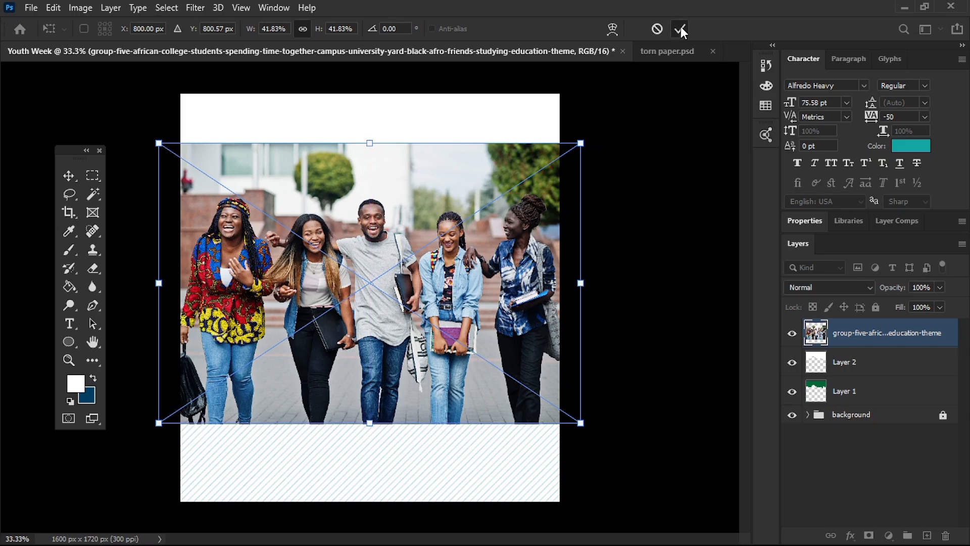
left_click(680, 30)
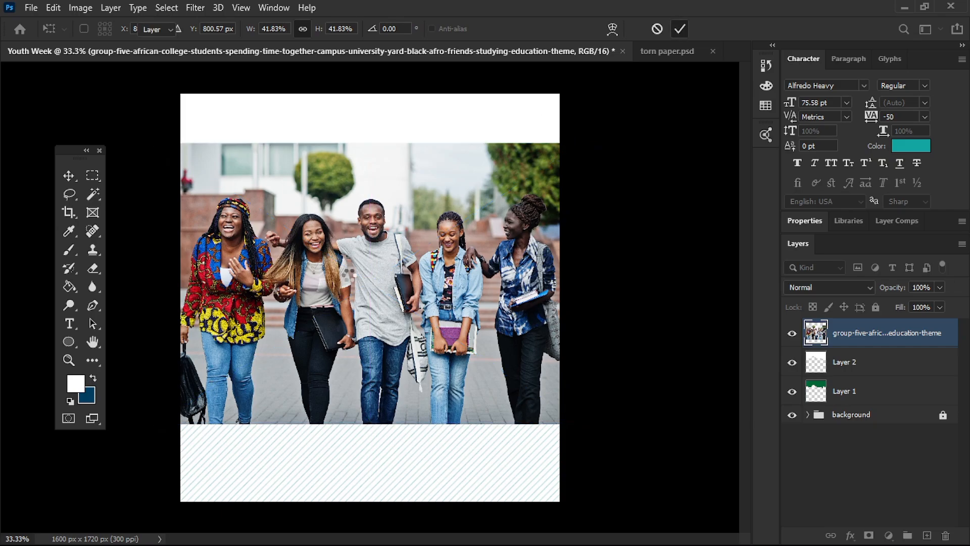
Move the students photo up to cover the top part of the flyer, and rasterize its layer
left_click_drag(352, 275, 351, 190)
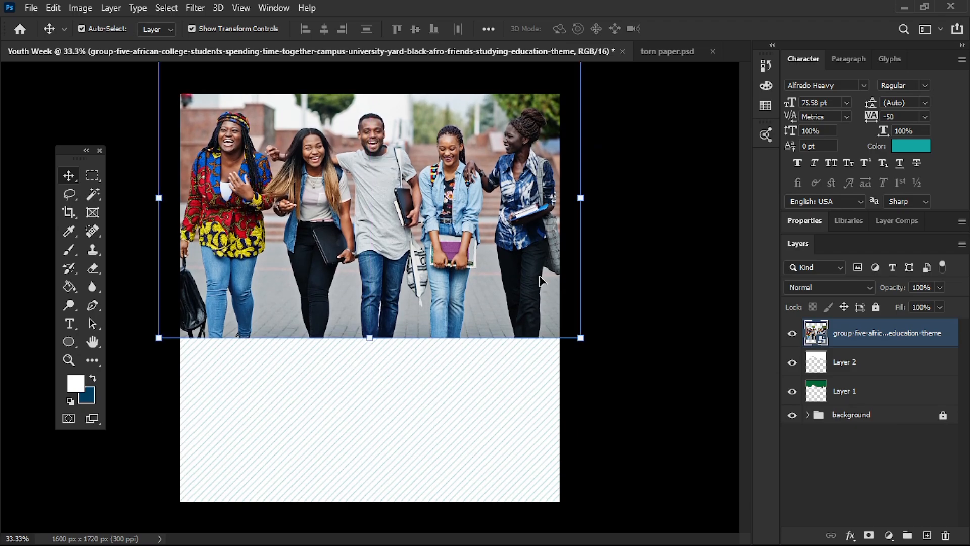
right_click(846, 342)
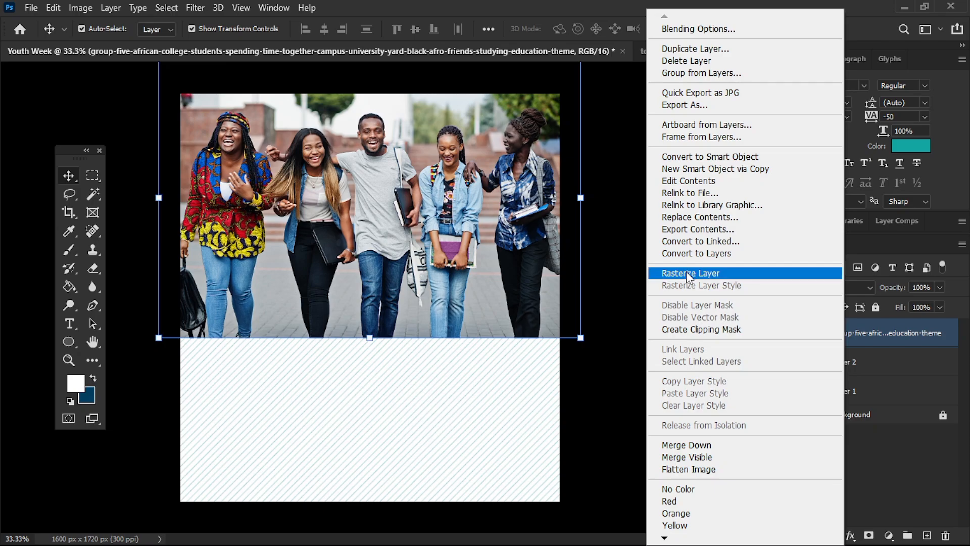
left_click(692, 272)
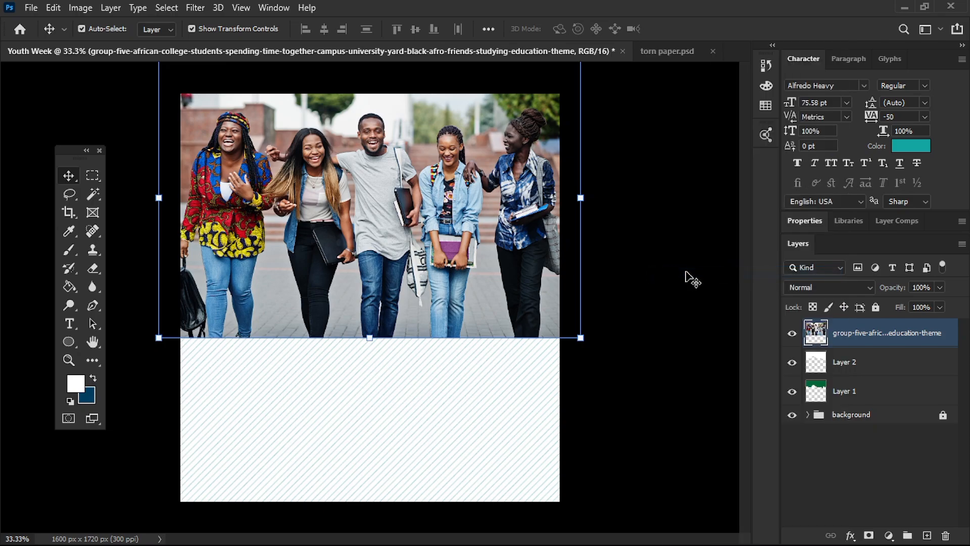
Add a Black & White adjustment layer with the Default preset and clip it to the students photo
left_click(887, 535)
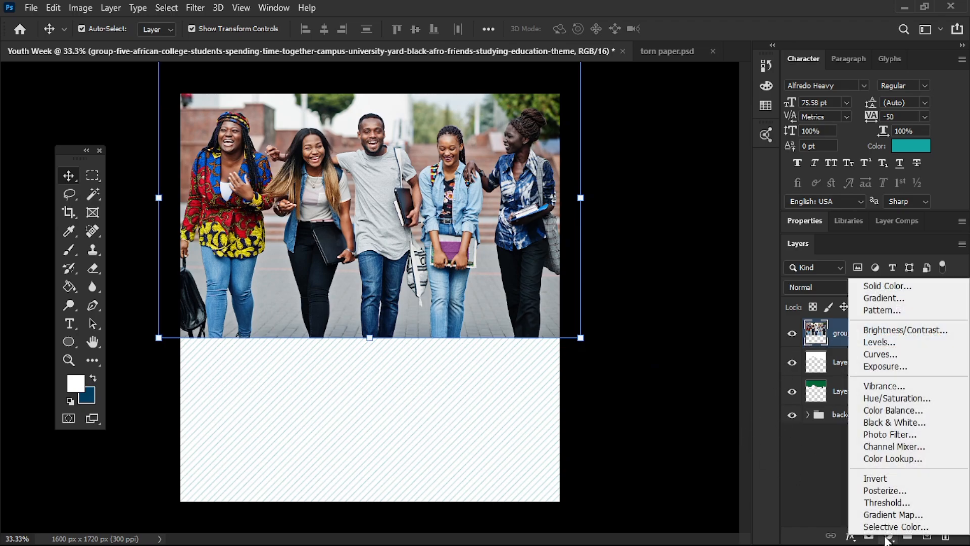
left_click(877, 422)
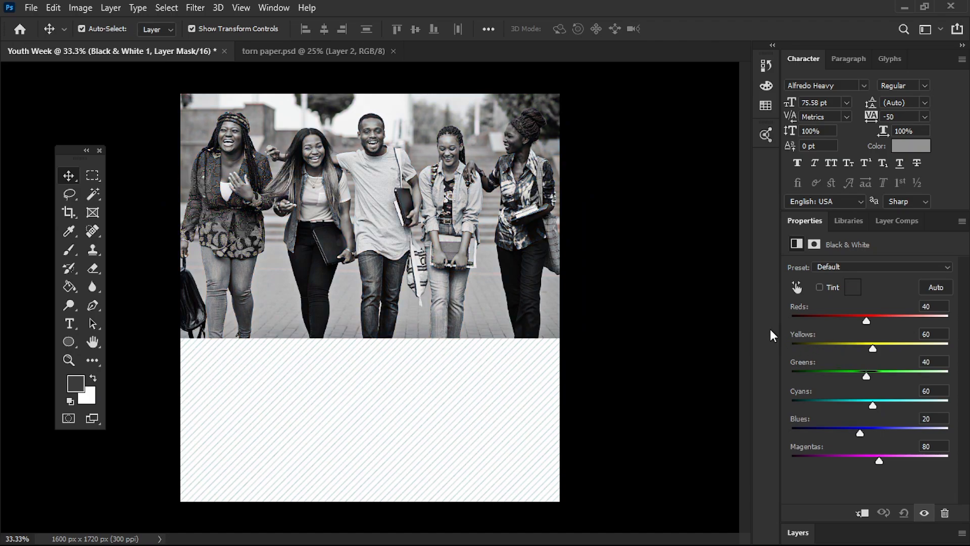
left_click(797, 533)
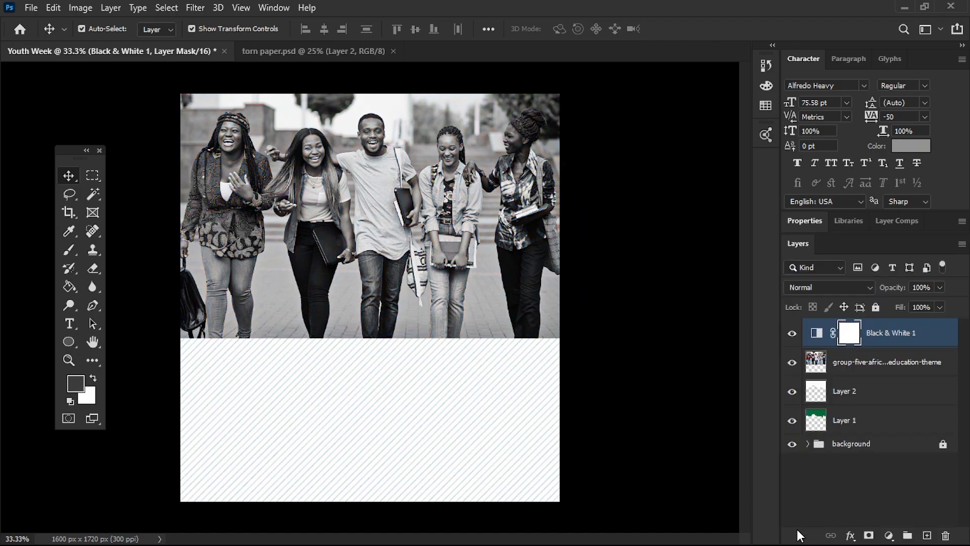
left_click(825, 343, "alt")
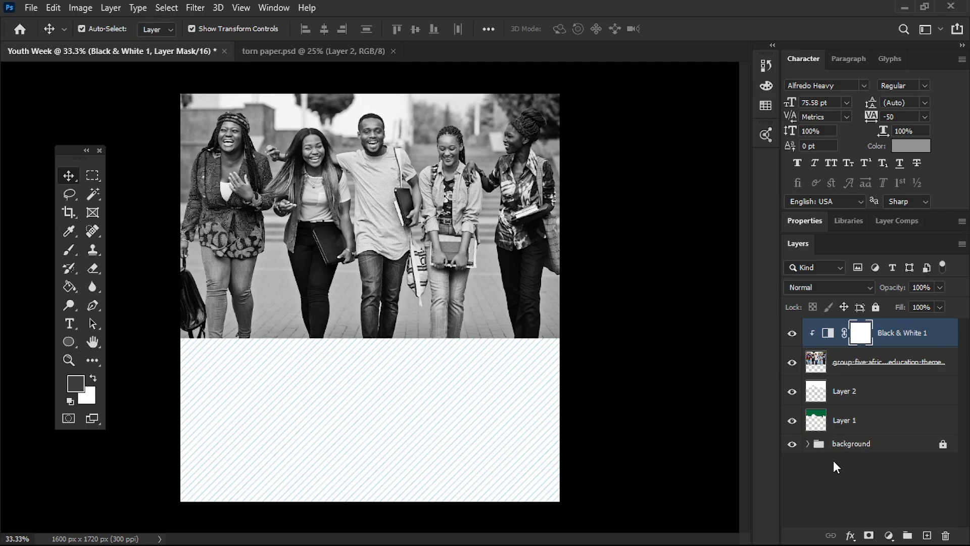
Add a Color Balance adjustment with midtones Cyan-Red at -69 and clip it to the students photo
left_click(888, 535)
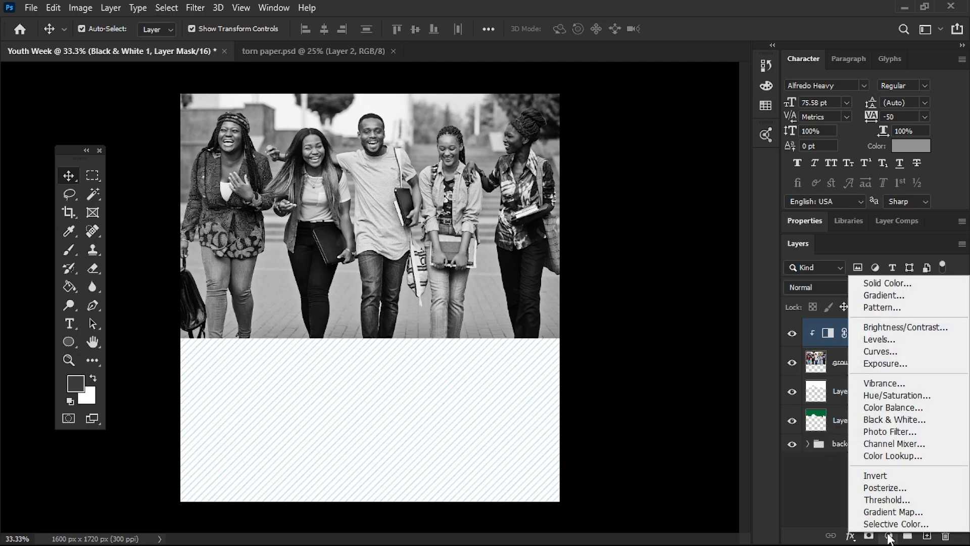
left_click(877, 413)
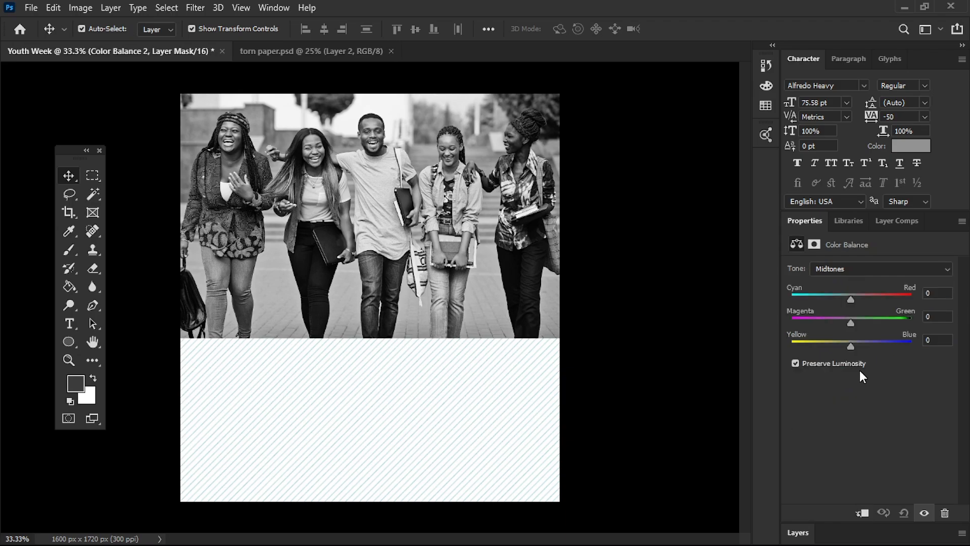
left_click_drag(850, 299, 810, 299)
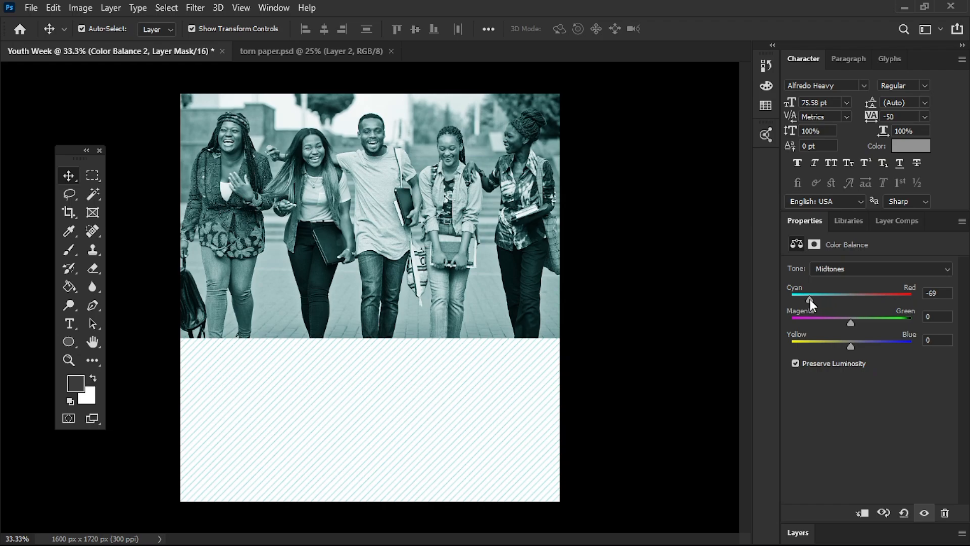
left_click(796, 532)
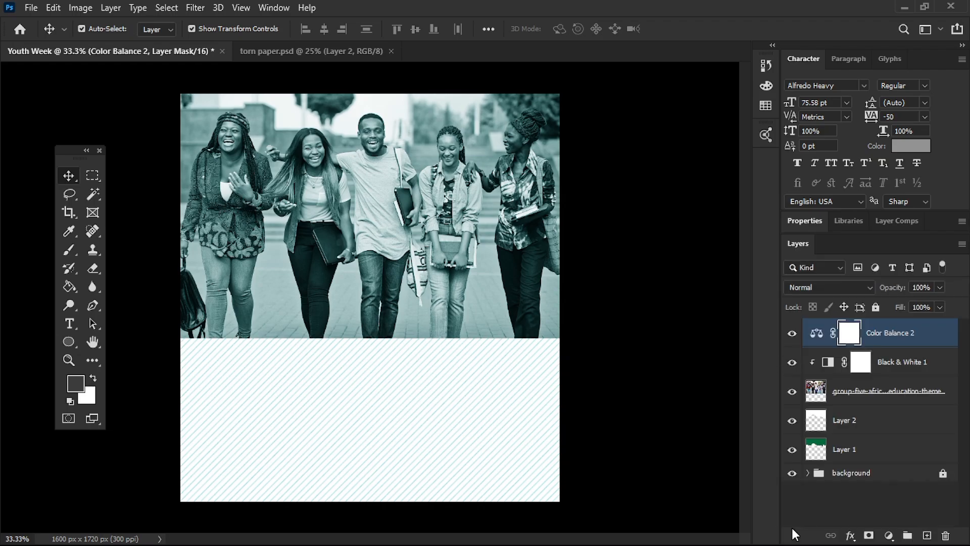
left_click(833, 343, "alt")
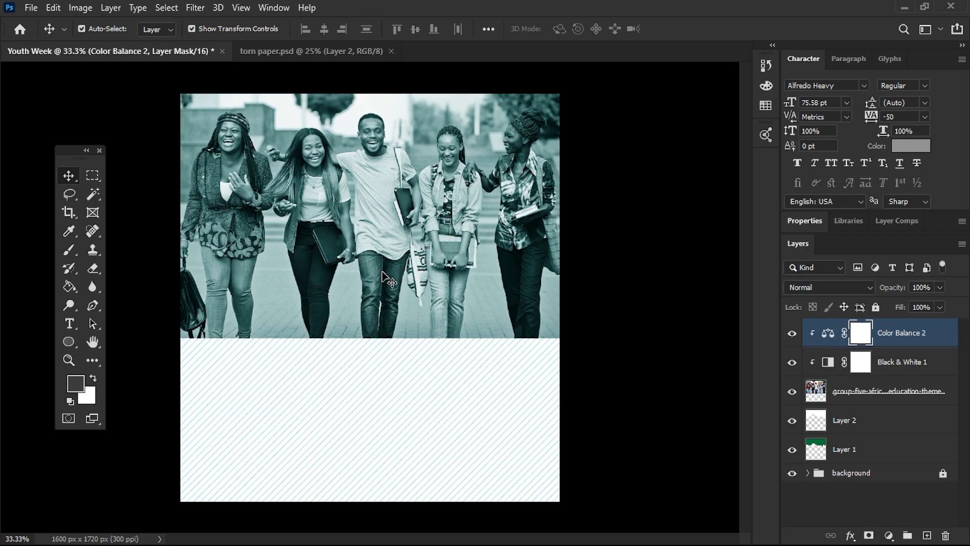
Clip the students photo to Layer 2 so it stays inside the torn paper shape
left_click(869, 398)
left_click(631, 389)
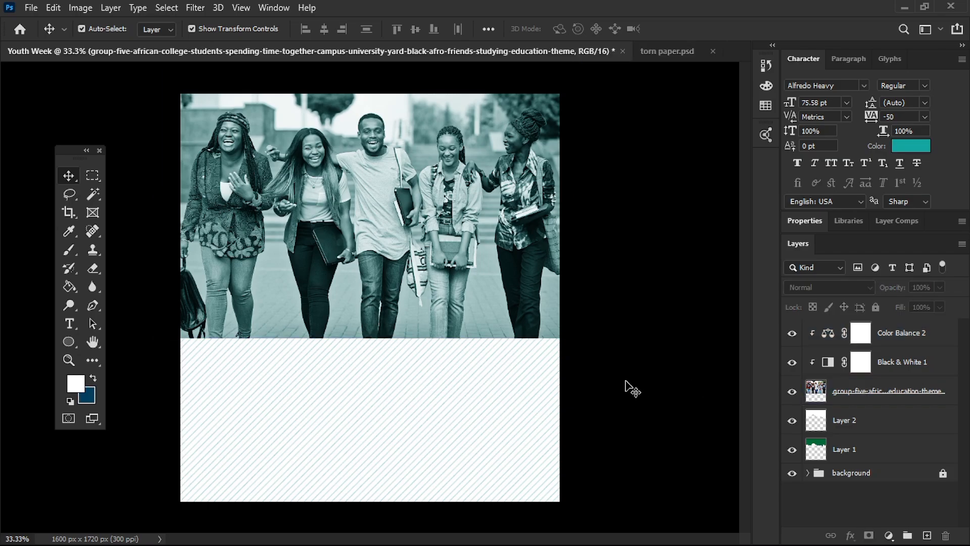
left_click(859, 393)
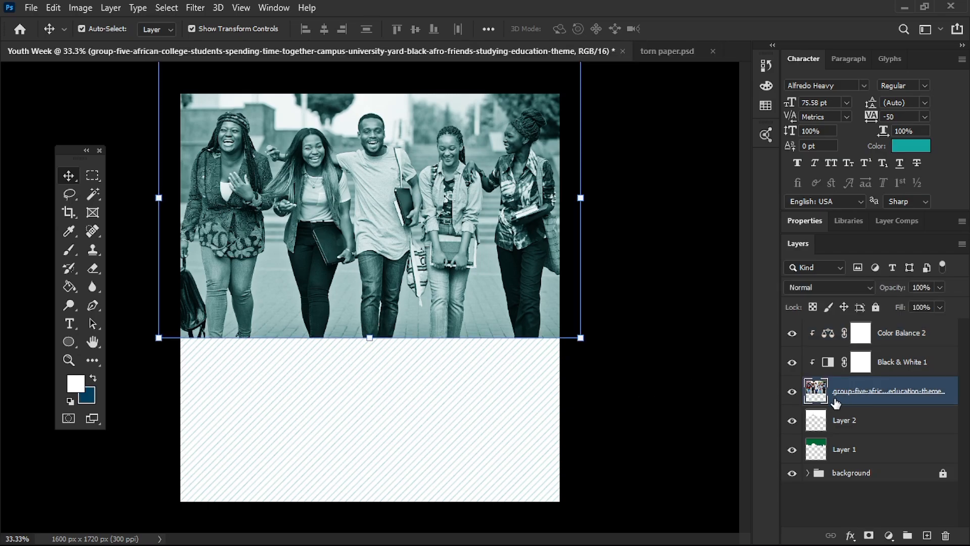
mouse_move(835, 403)
left_mouse_down()
mouse_move(818, 418)
mouse_move(819, 404)
left_mouse_up()
left_click(818, 404, "alt")
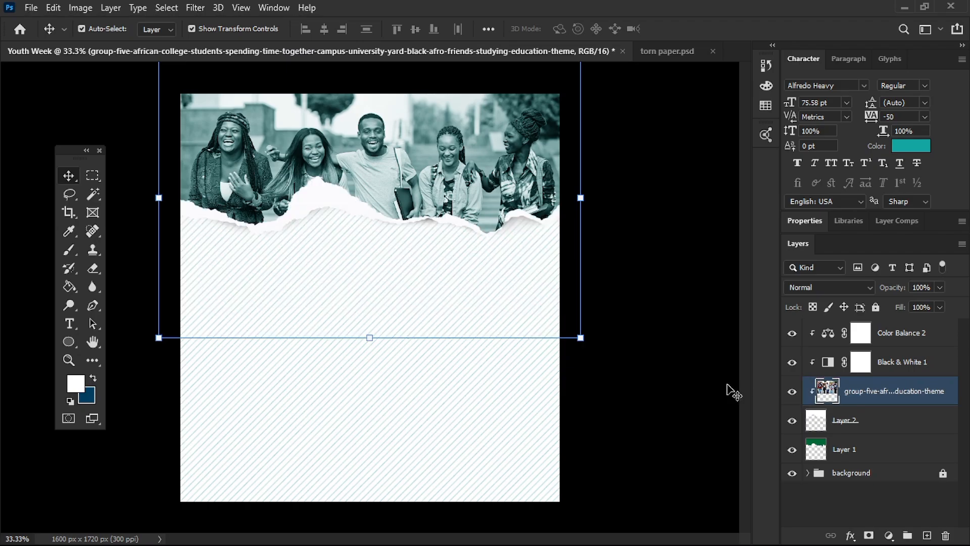
left_click(621, 290)
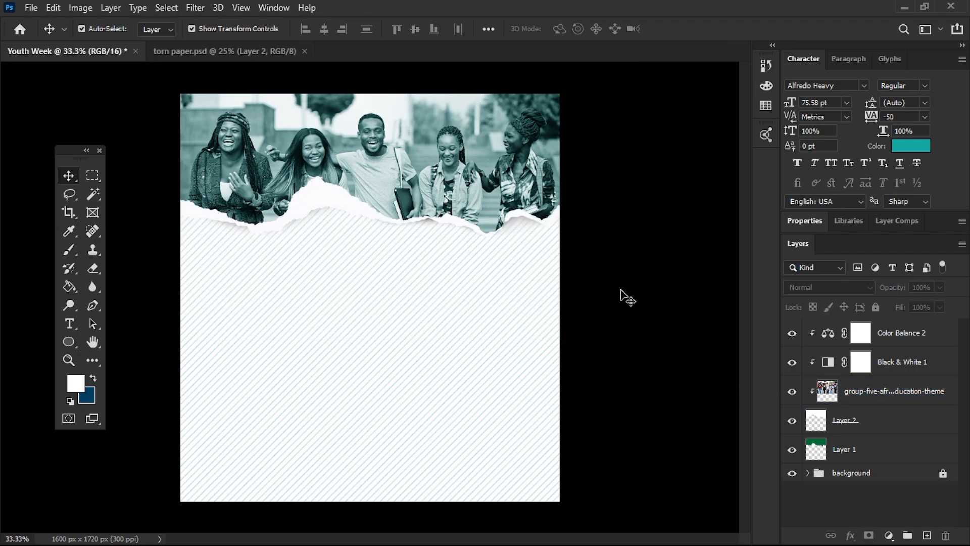
key("ctrl+plus")
key("ctrl+minus")
key("ctrl+plus")
key("ctrl+minus")
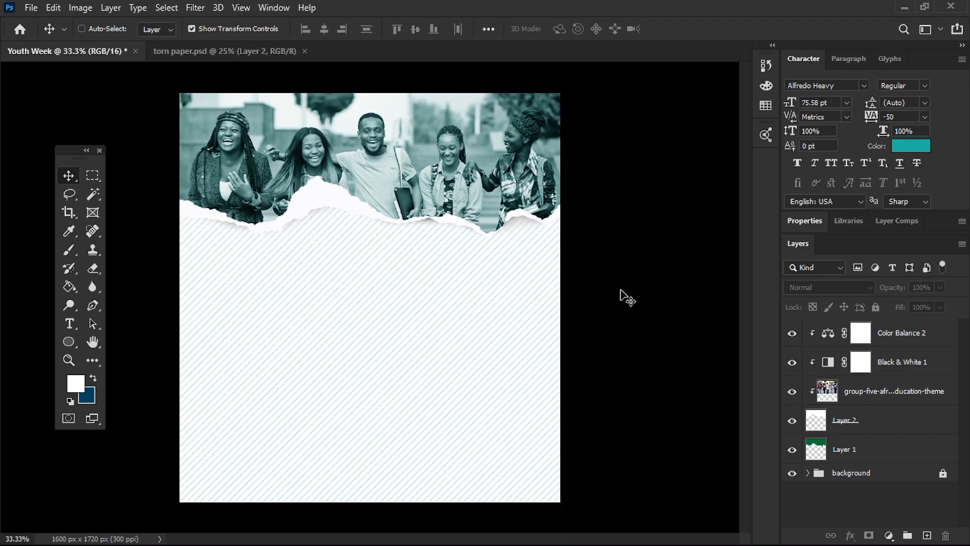
key("ctrl+plus")
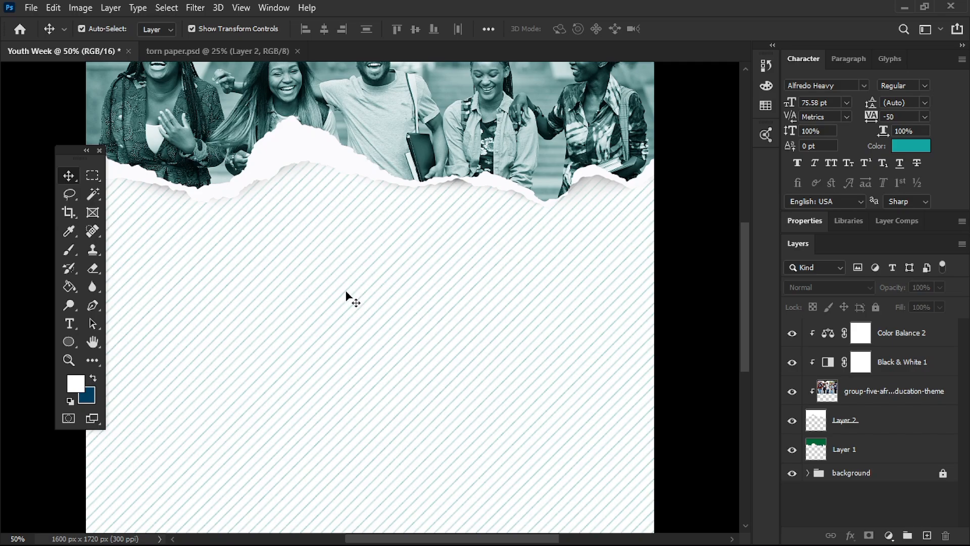
key("ctrl+minus")
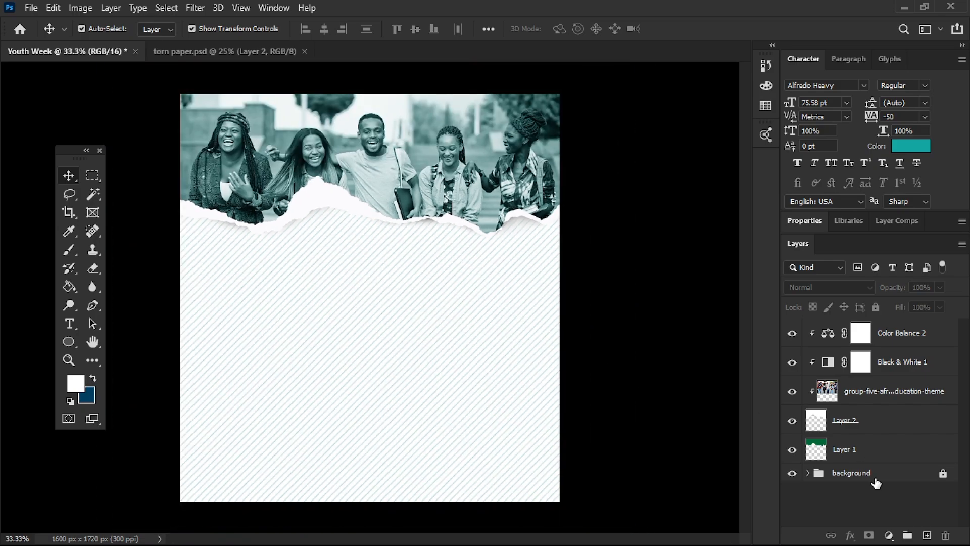
Add a Levels adjustment layer at the top of the stack and clip it to the layers below
left_click(888, 534)
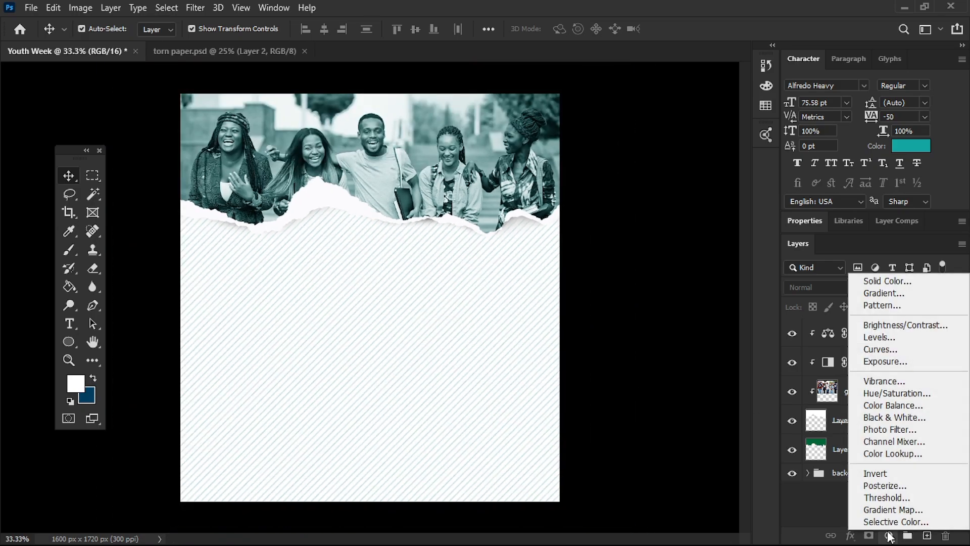
left_click(884, 336)
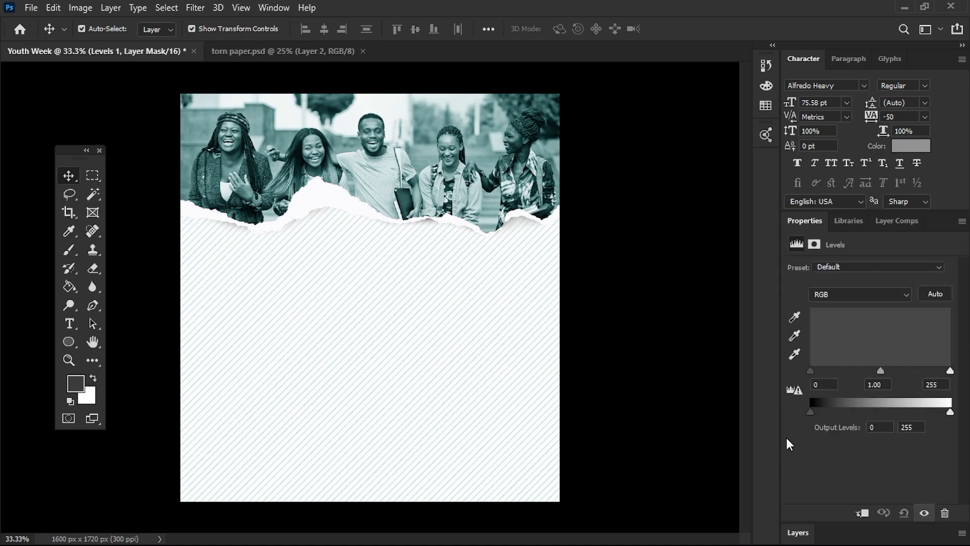
left_click(793, 531)
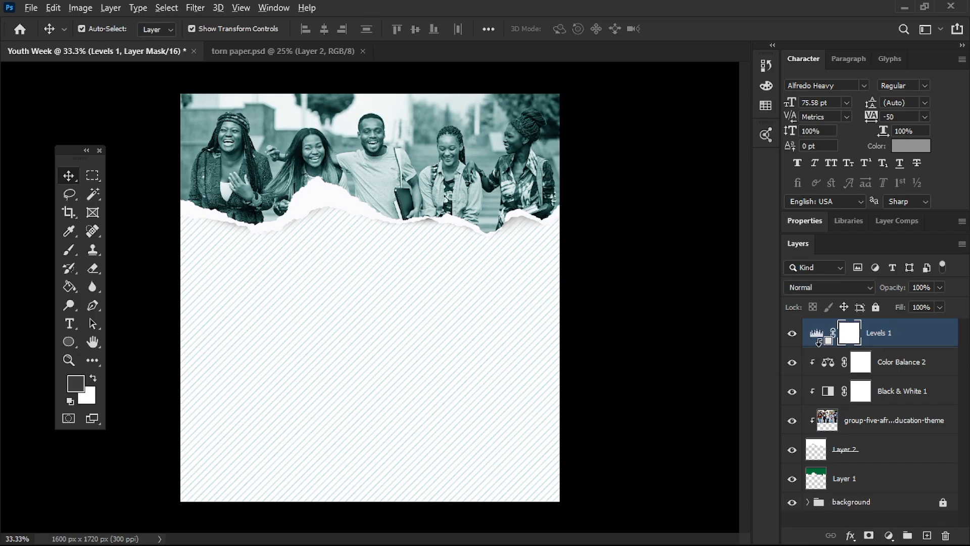
left_click(818, 342, "alt")
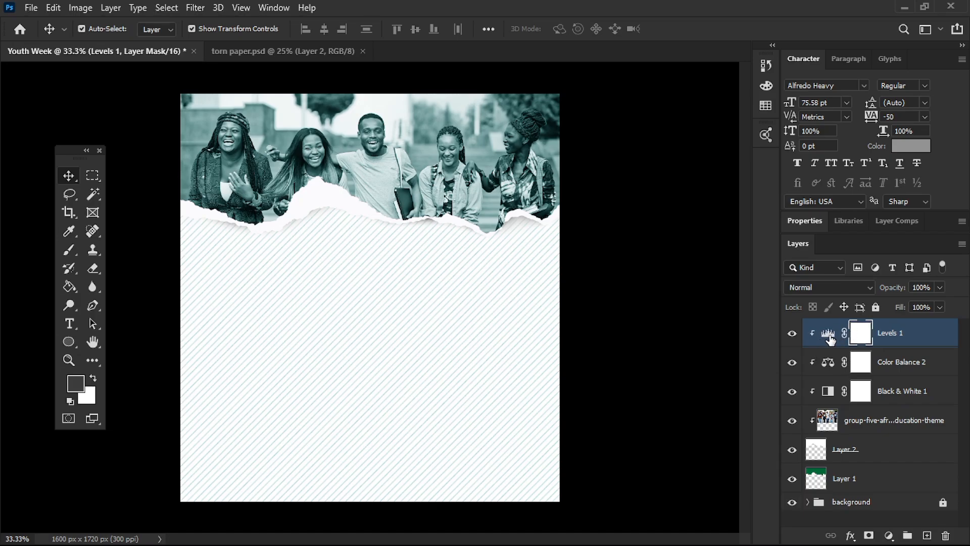
Brighten the students photo by setting the Levels midtone input to 1.29 and white input to 198, and compare it with the adjustment hidden
double_click(829, 335)
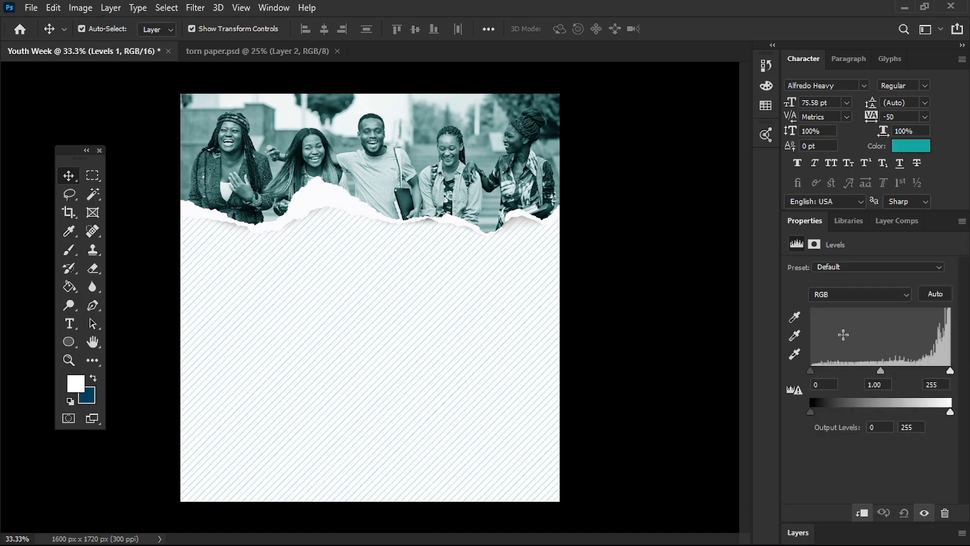
left_click_drag(950, 371, 935, 371)
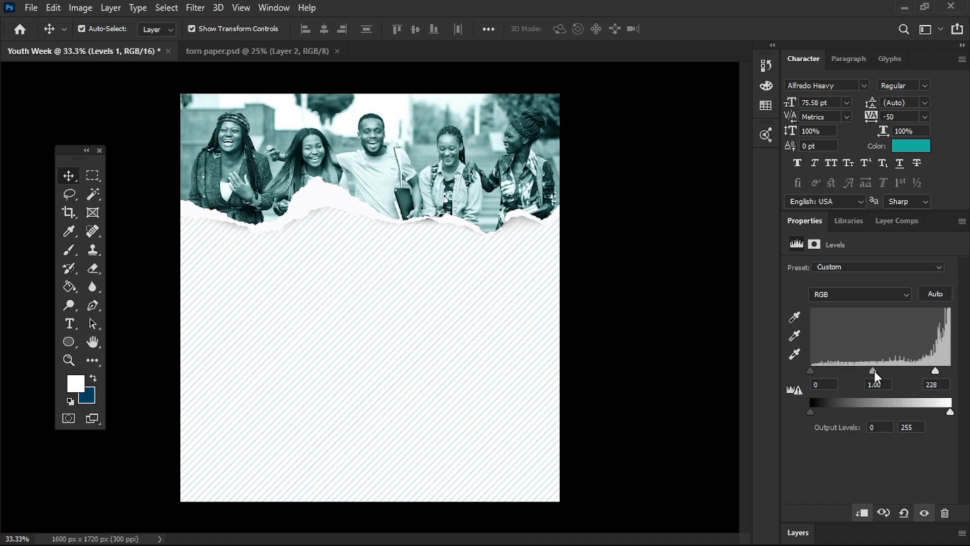
left_click_drag(869, 370, 861, 370)
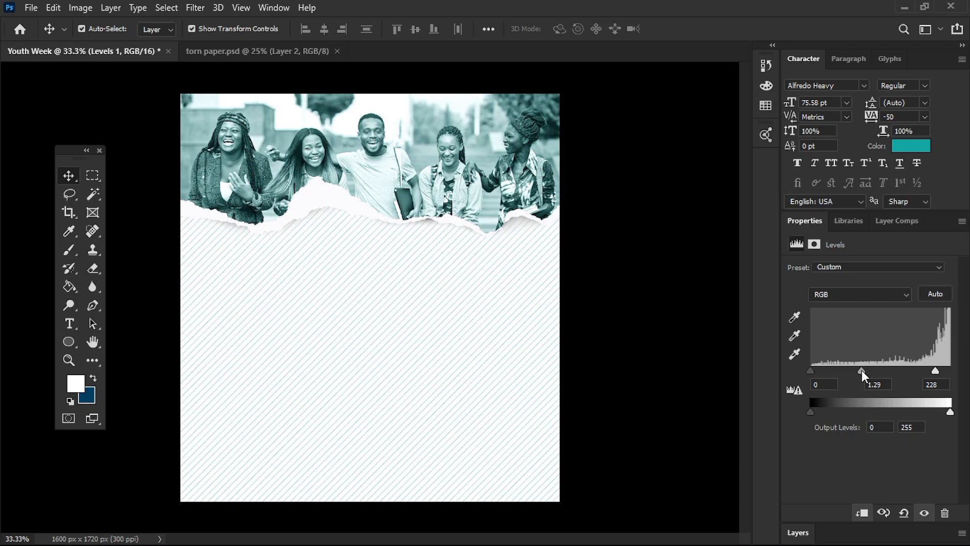
left_click_drag(934, 371, 919, 370)
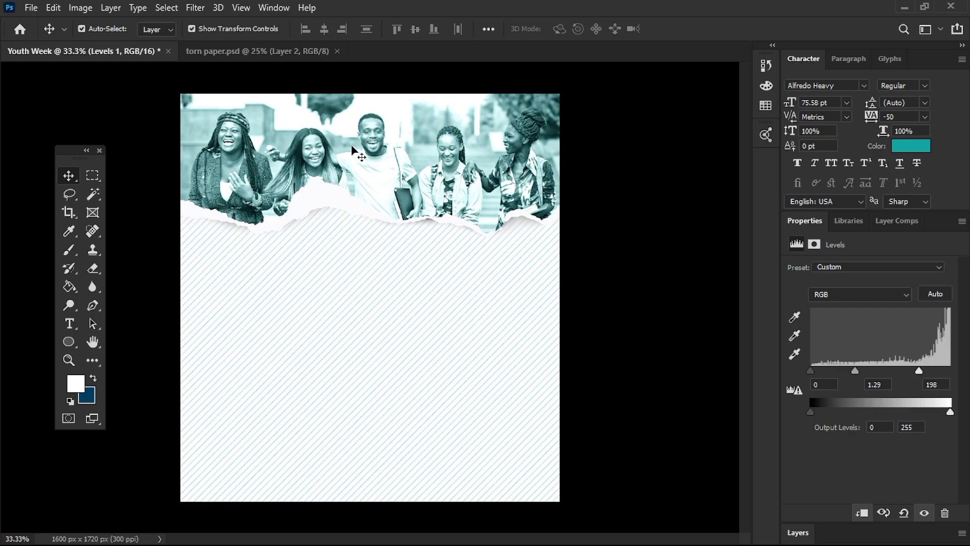
left_click(798, 533)
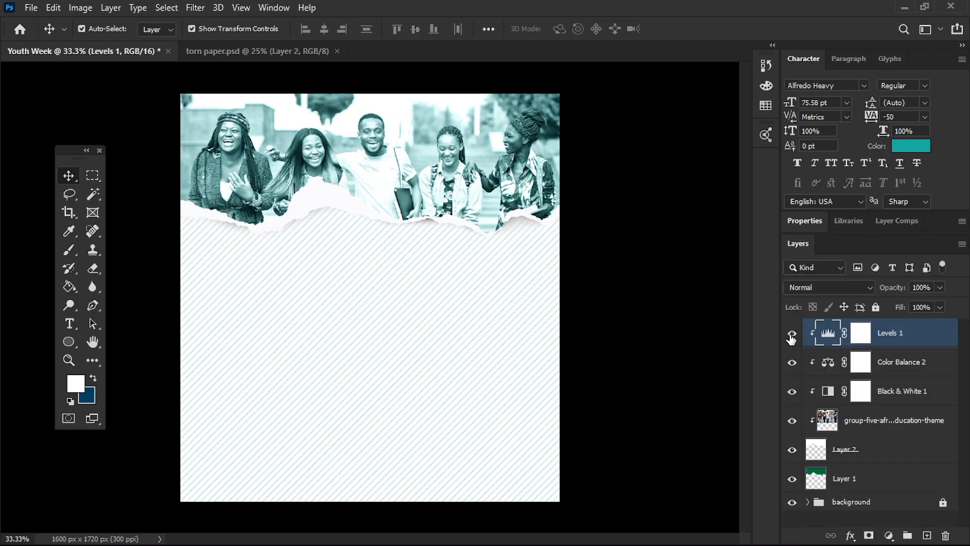
left_click(791, 335)
left_click(791, 335)
left_click(791, 334)
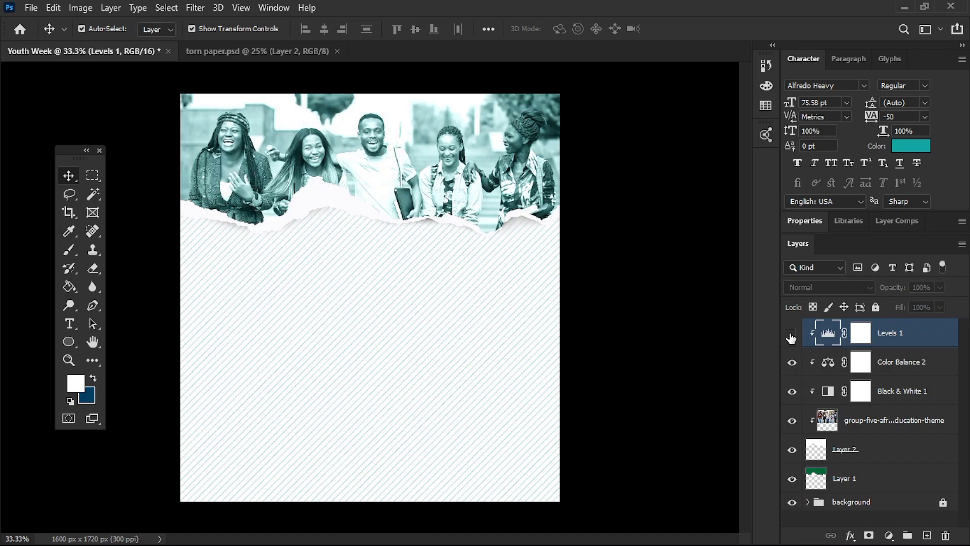
left_click(791, 335)
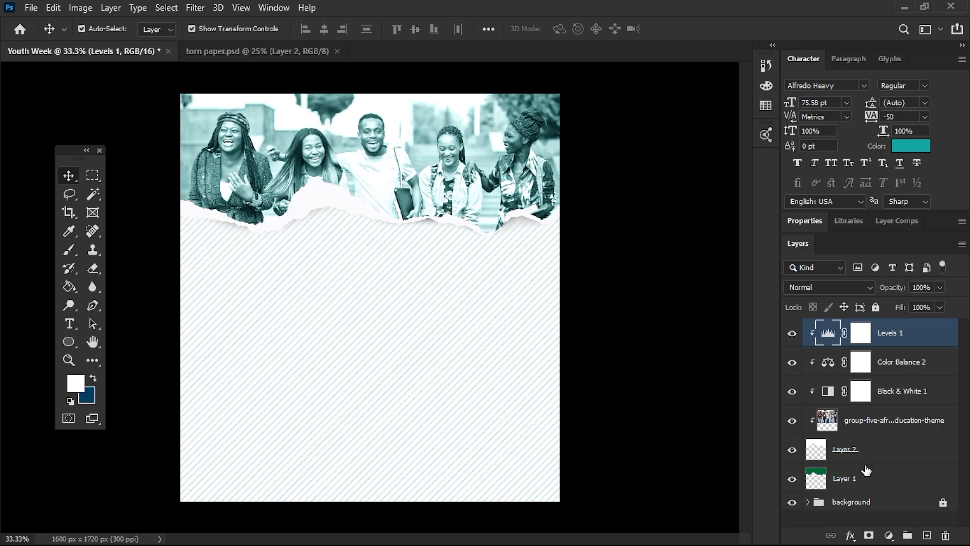
Group all layers from Levels 1 down to Layer 1 and name the group "model"
left_click(866, 483, "shift")
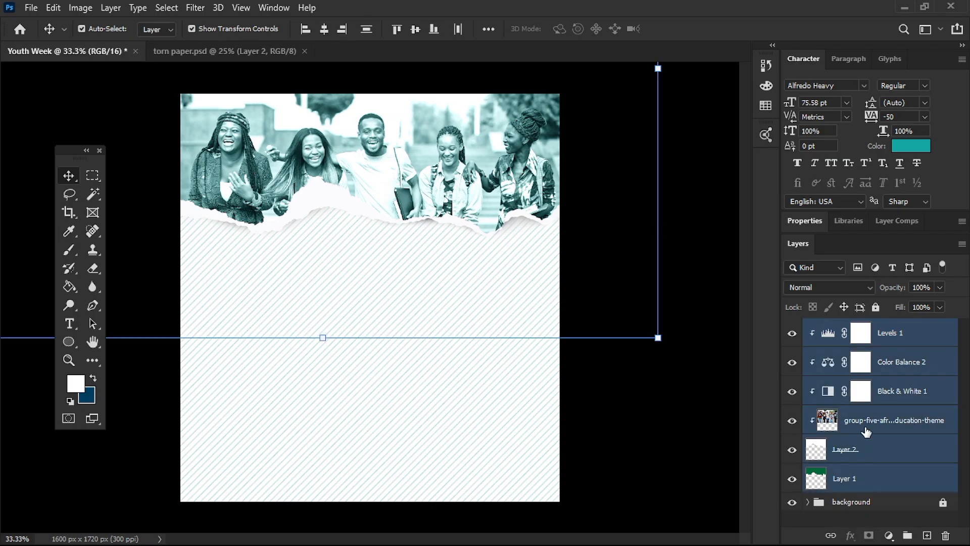
key("ctrl+g")
double_click(840, 333)
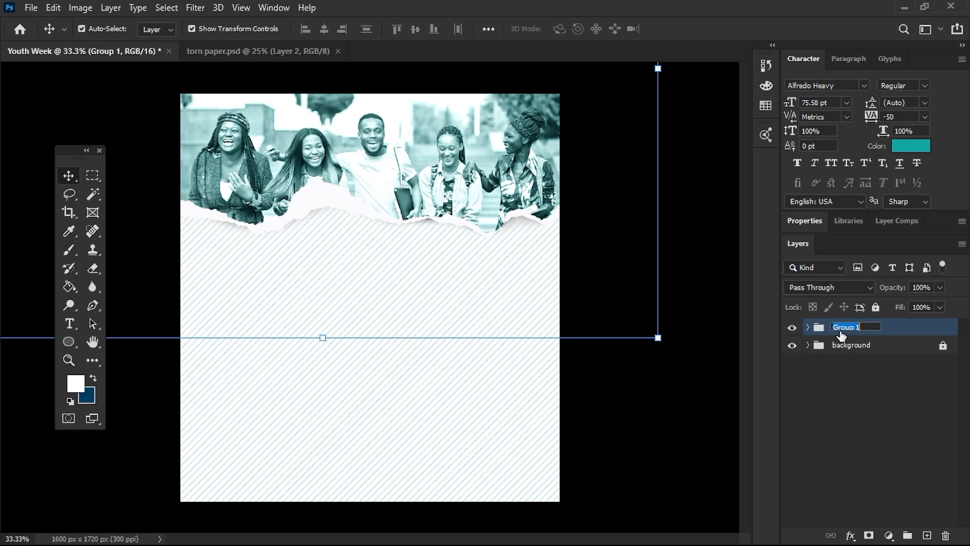
type("model")
key("Return")
Lock the model group, try to move the artwork on the canvas, and unlock the group
key("ctrl+/")
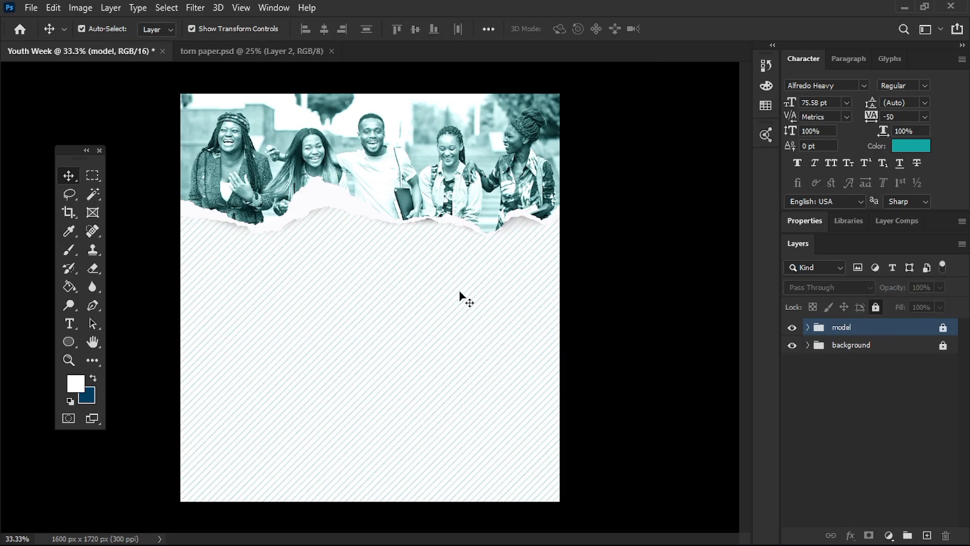
left_click_drag(396, 169, 377, 377)
left_click_drag(353, 197, 399, 260)
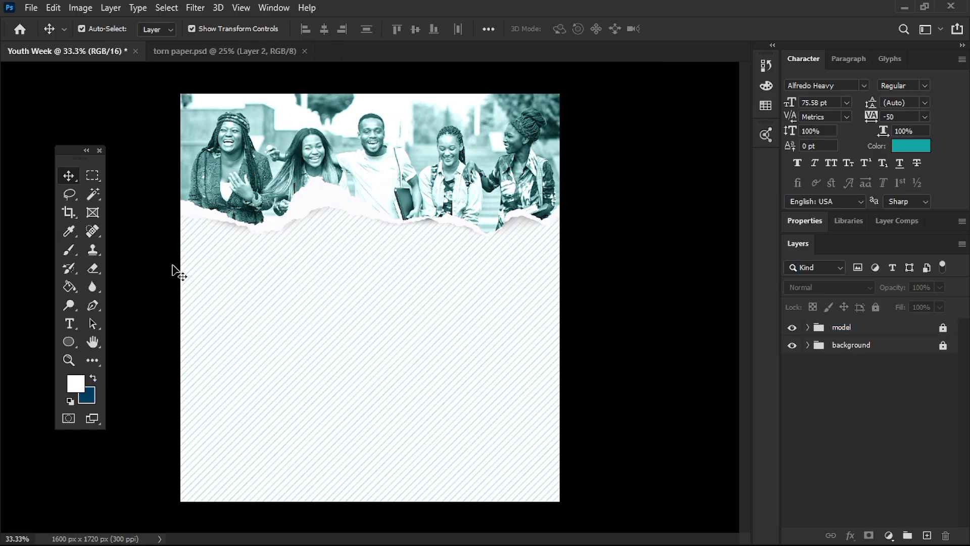
left_click(943, 328)
Nudge the model group down until a thin green strip of Layer 1 shows along the flyer's top edge
left_click(896, 335)
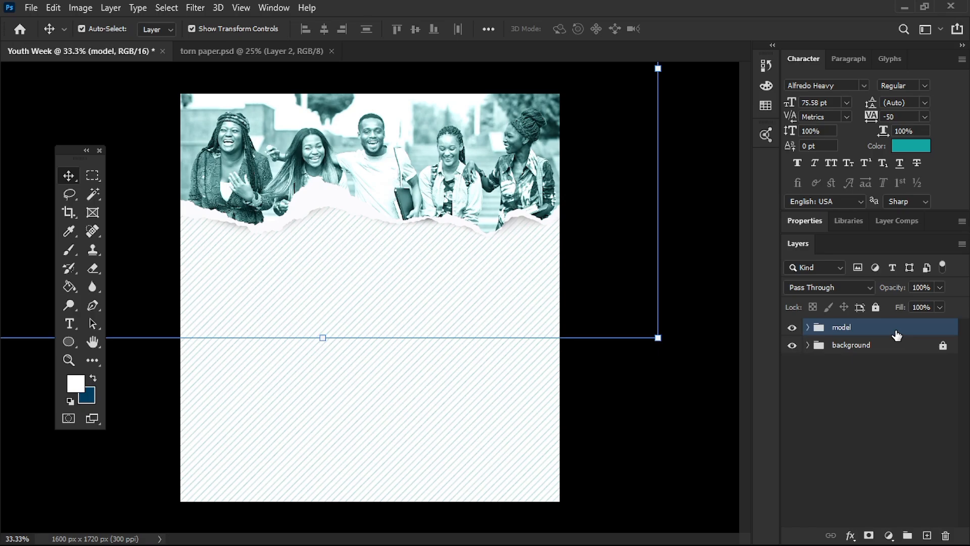
key("shift+Down")
key("shift+Down")
key("shift+Down")
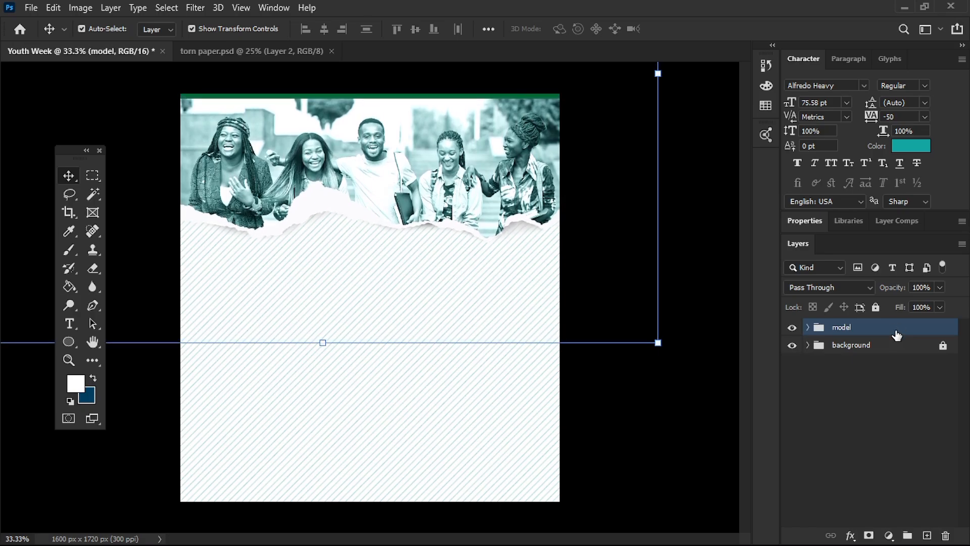
key("shift+Up")
key("shift+Up")
key("shift+Up")
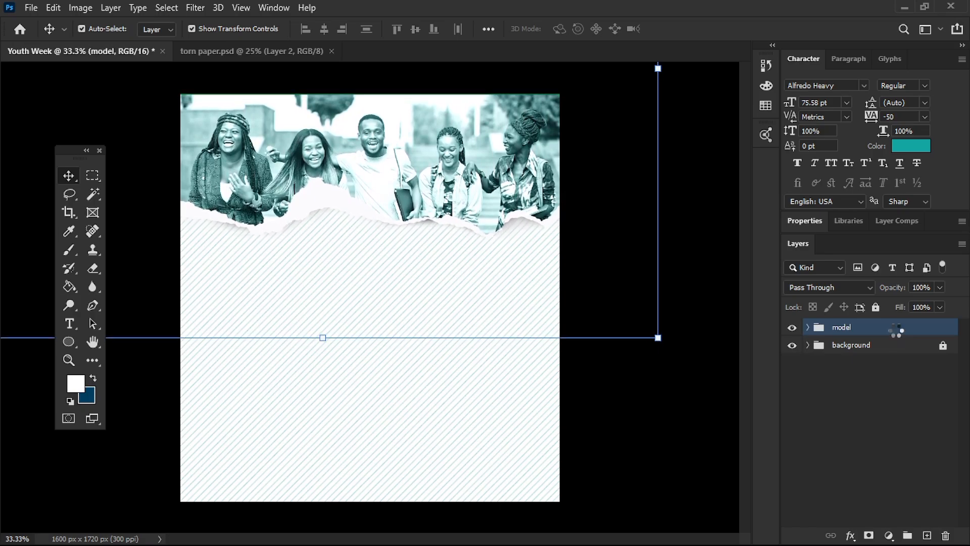
key("shift+Down")
key("shift+Down")
key("shift+Down")
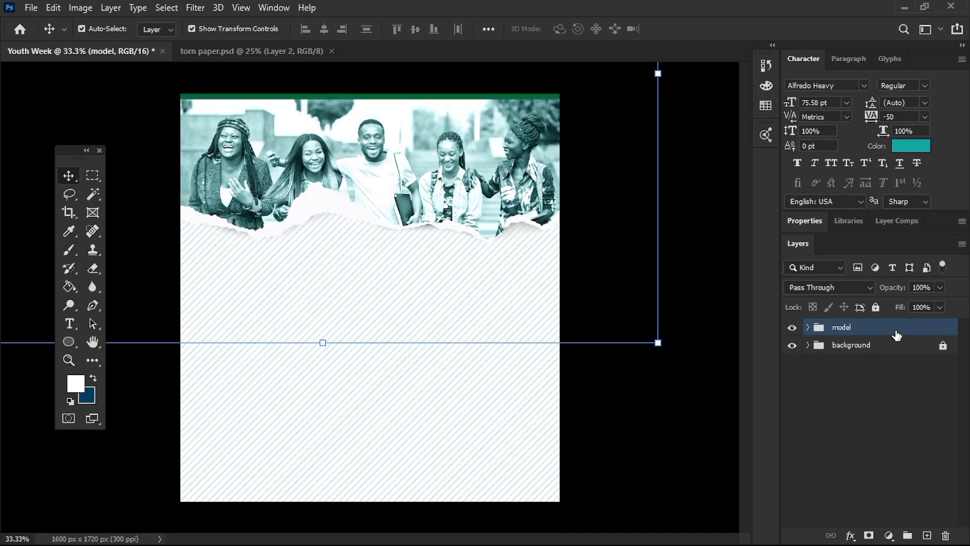
key("shift+Down")
key("shift+Down")
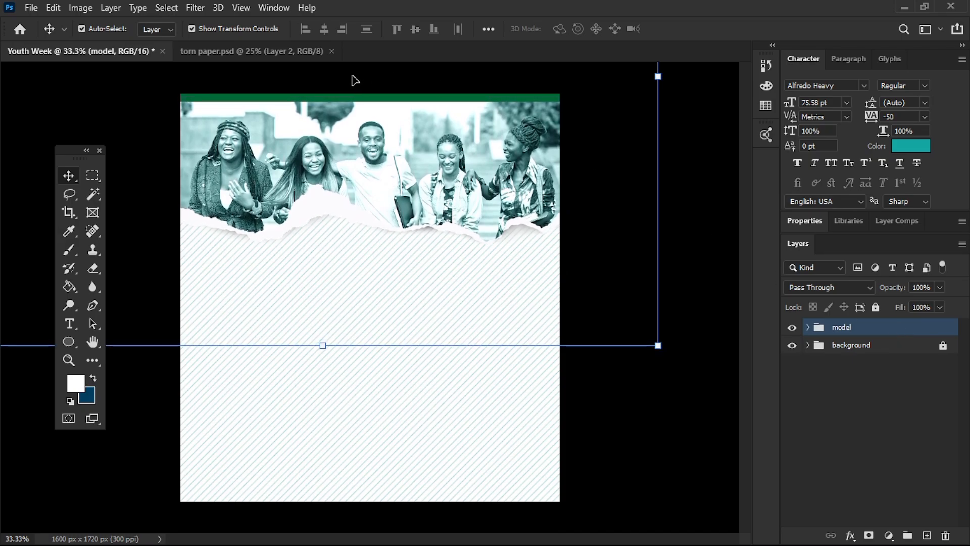
left_click(700, 235)
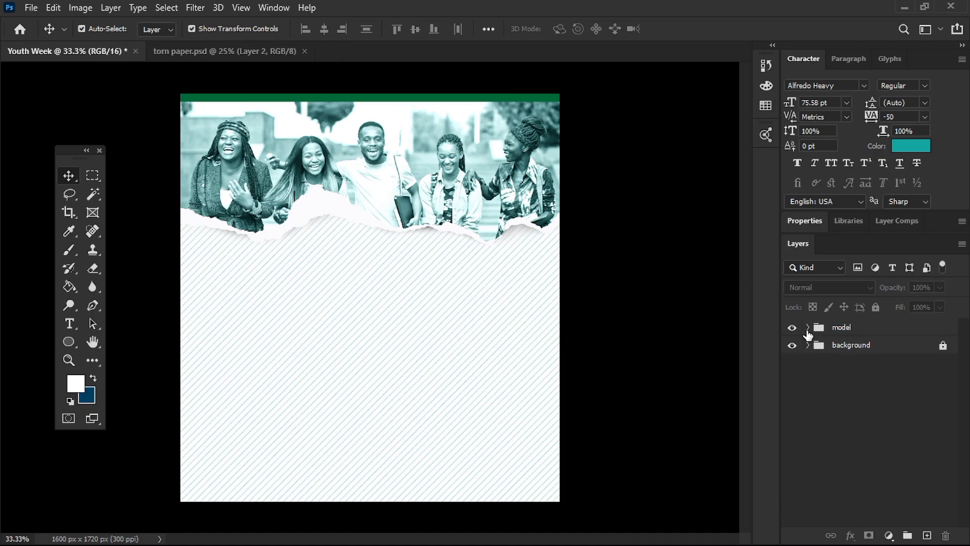
Select Layer 2 inside the model group and nudge it slightly up toward the flyer's top edge
left_click(807, 327)
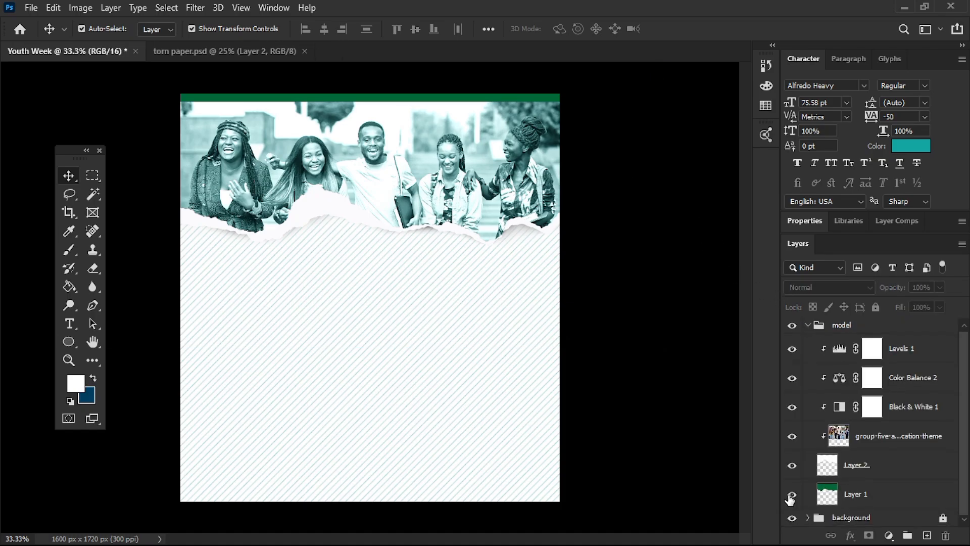
left_click(848, 469)
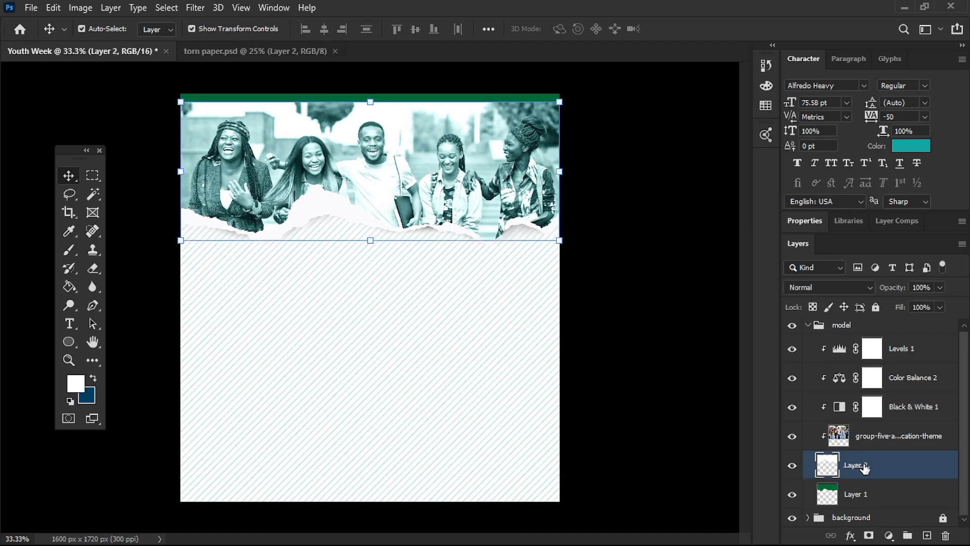
key("shift+Up")
key("shift+Up")
key("Down")
key("Down")
key("Down")
key("Down")
key("Down")
key("Down")
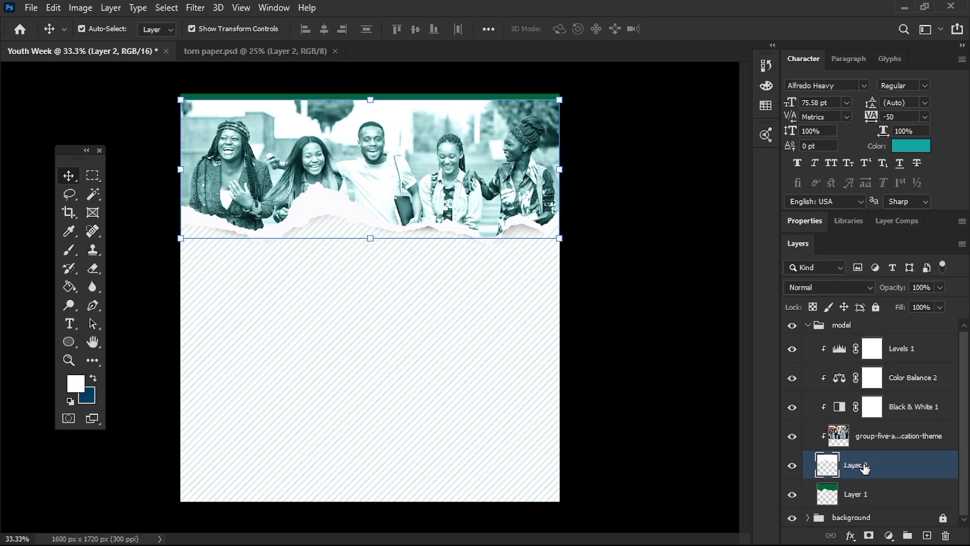
Scale Layer 2 up proportionally to 104.07% so its upper edge meets the top of the flyer
key("ctrl+t")
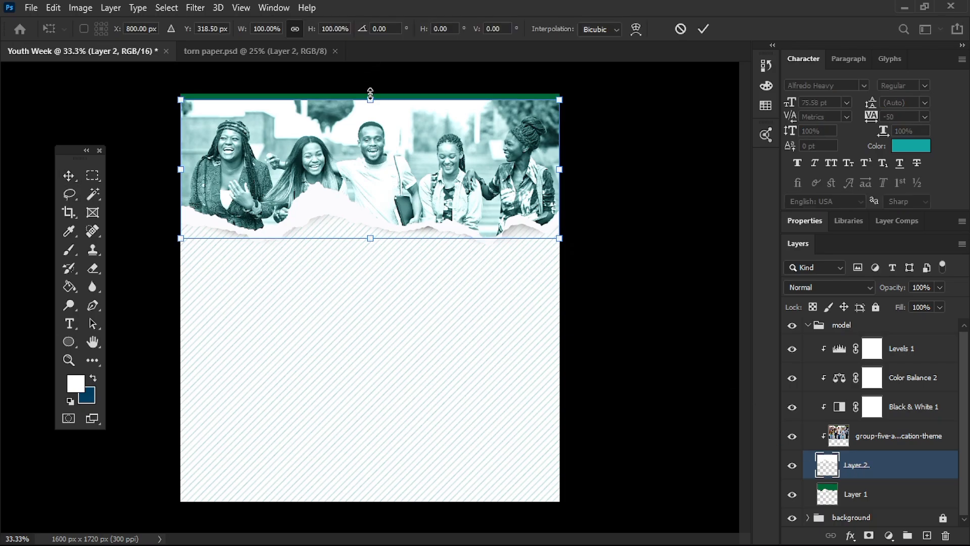
left_click_drag(371, 91, 370, 88)
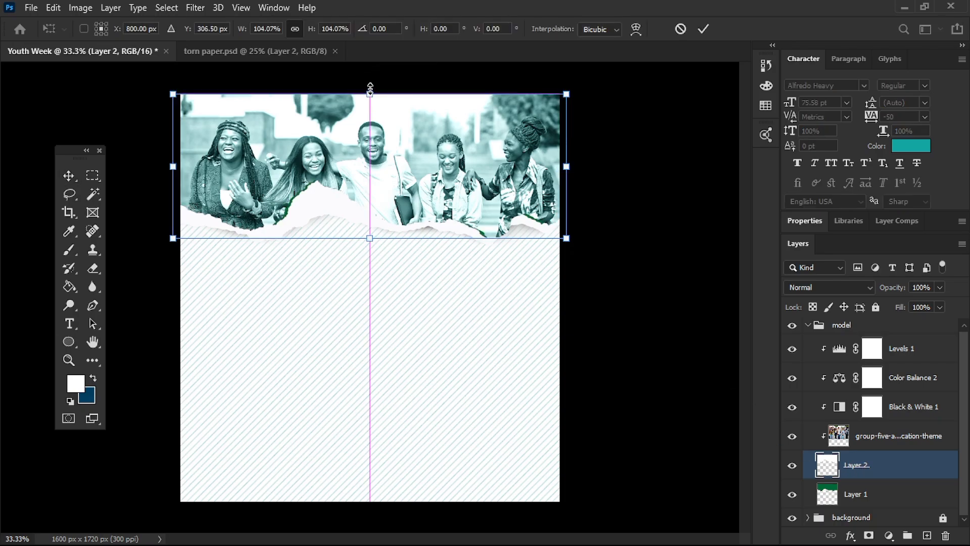
key("Return")
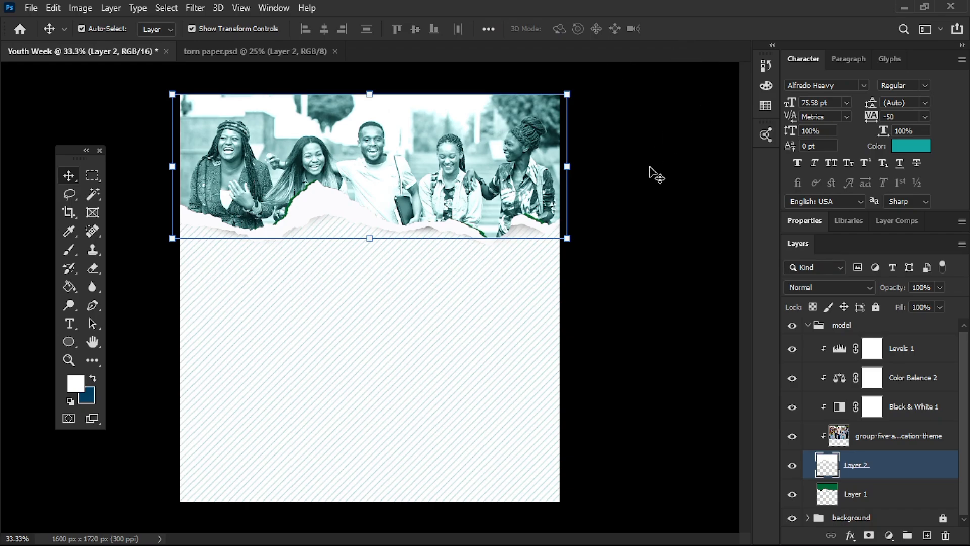
left_click(661, 243)
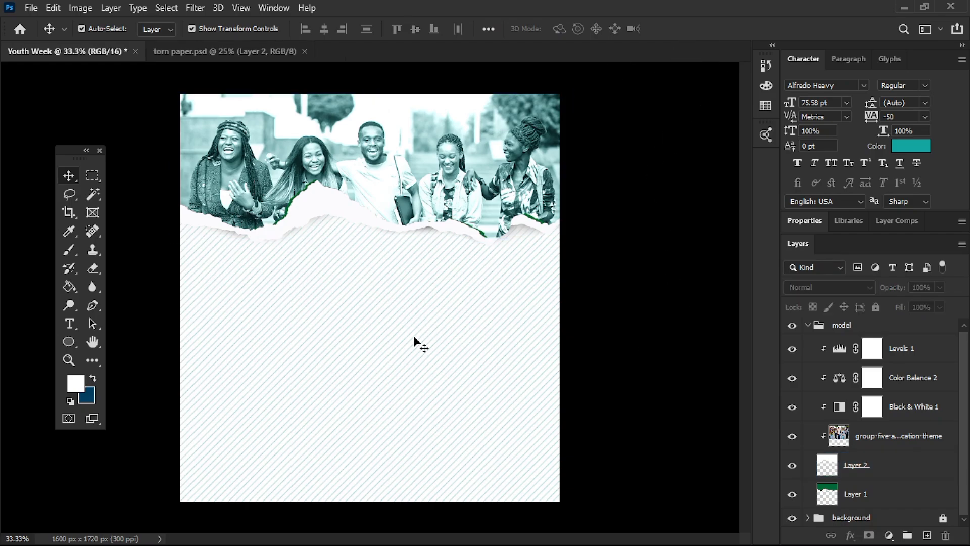
Nudge Layer 1 up until its green fringe is hidden along the torn paper edge
key("ctrl+plus")
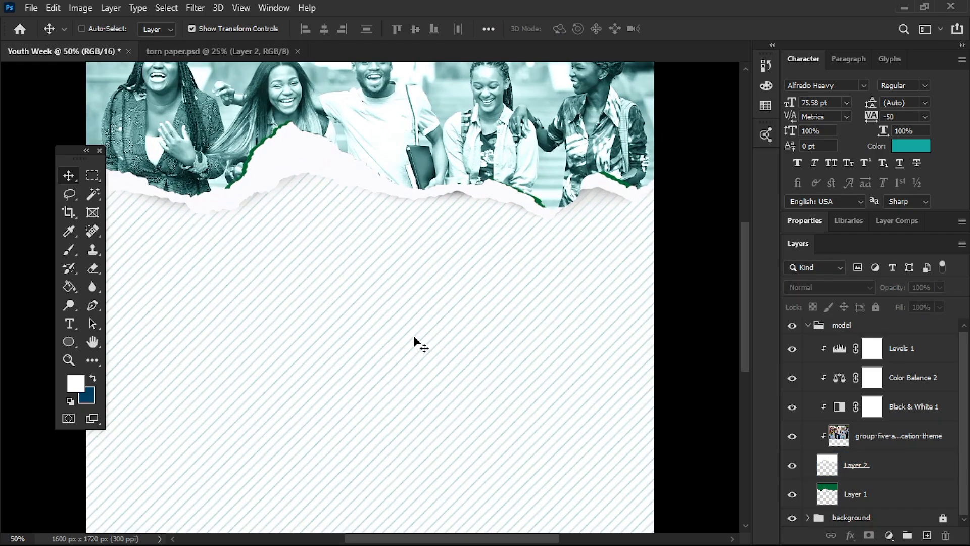
key("ctrl")
left_click(863, 470)
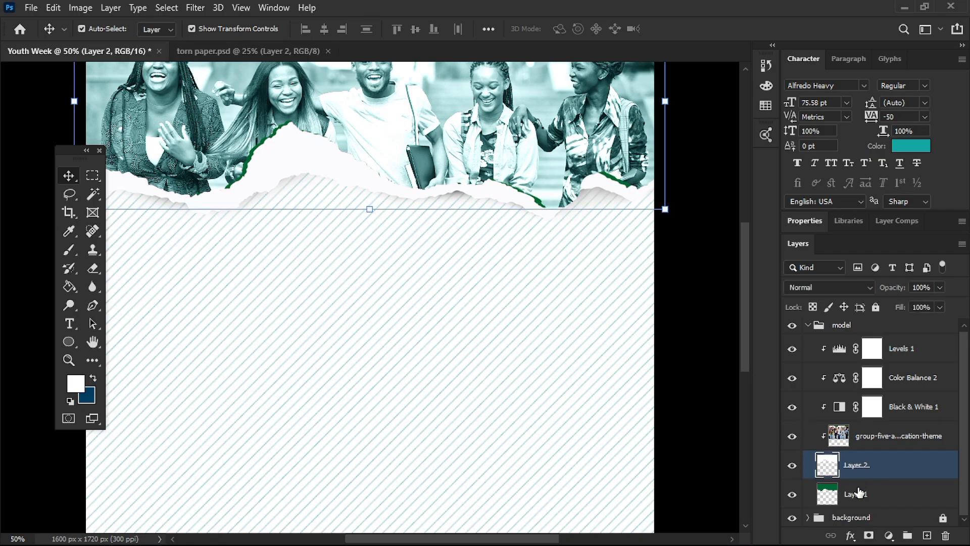
left_click(859, 491)
key("Up")
key("Up")
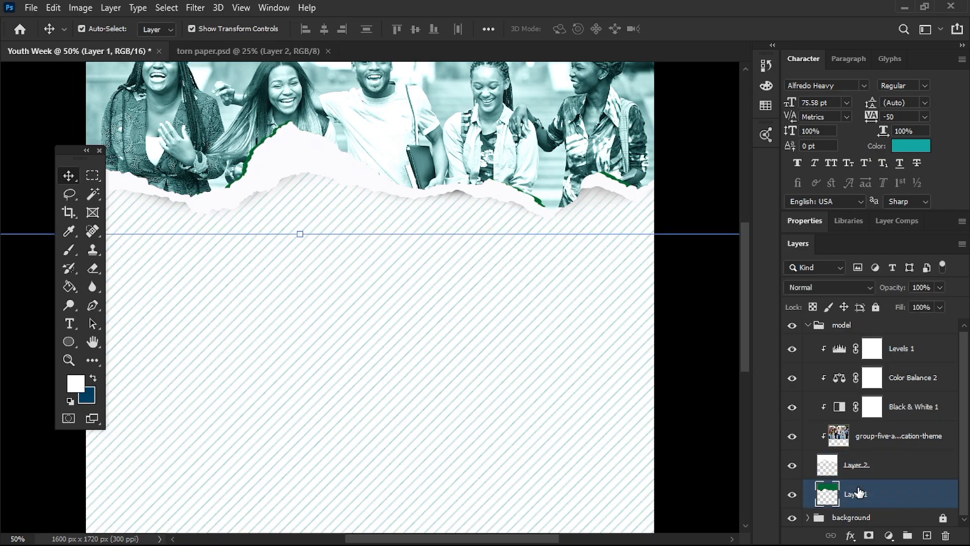
key("Up")
key("Up")
key("Up")
key("Up")
key("Up")
key("Up")
key("Up")
key("Up")
key("Up")
key("Up")
key("Up")
key("Up")
key("Up")
key("Up")
key("Up")
key("Up")
key("Up")
key("Up")
key("Up")
key("Up")
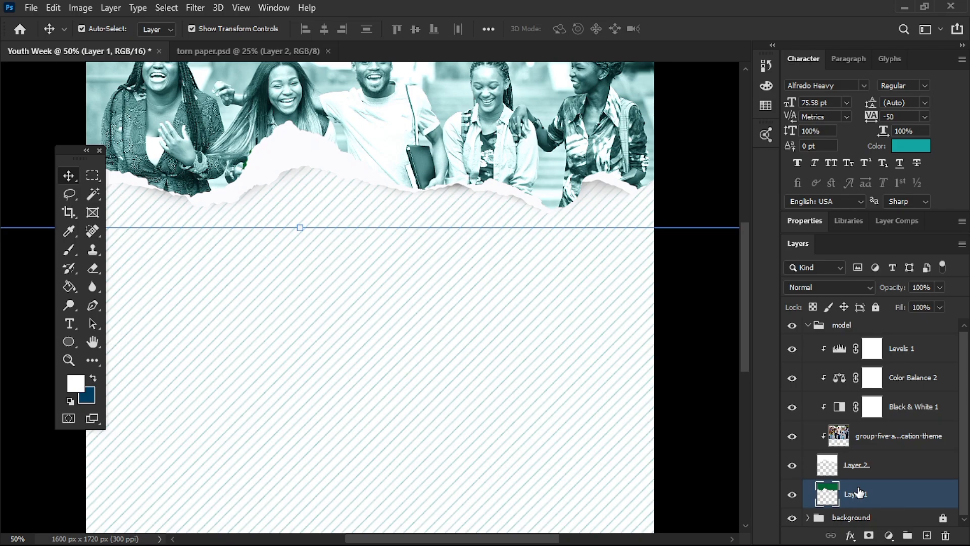
Collapse the model group and lock it
key("ctrl+minus")
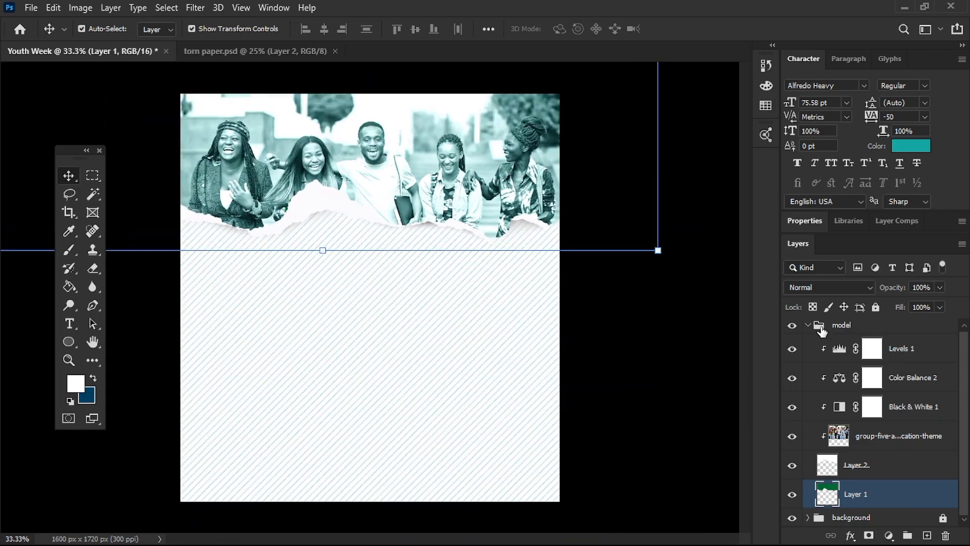
left_click(808, 325)
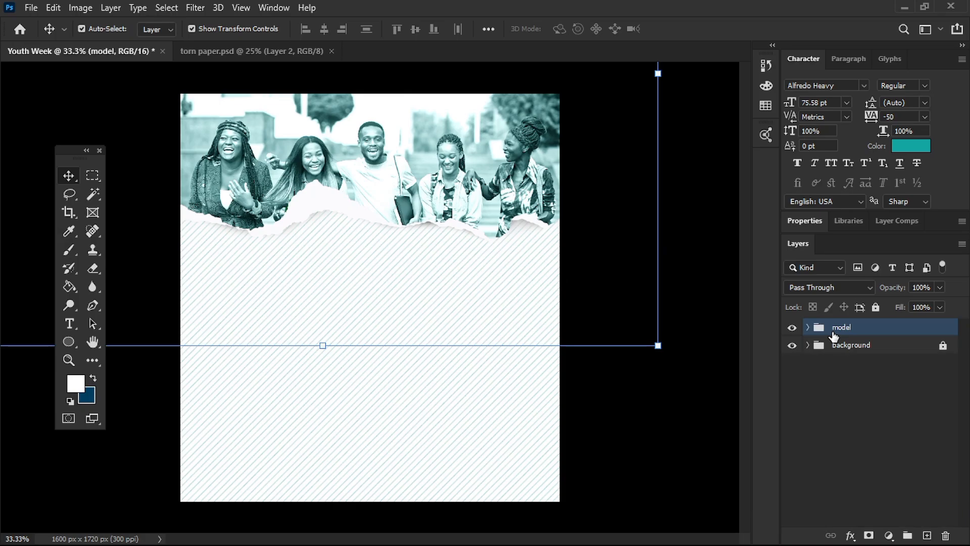
key("ctrl+slash")
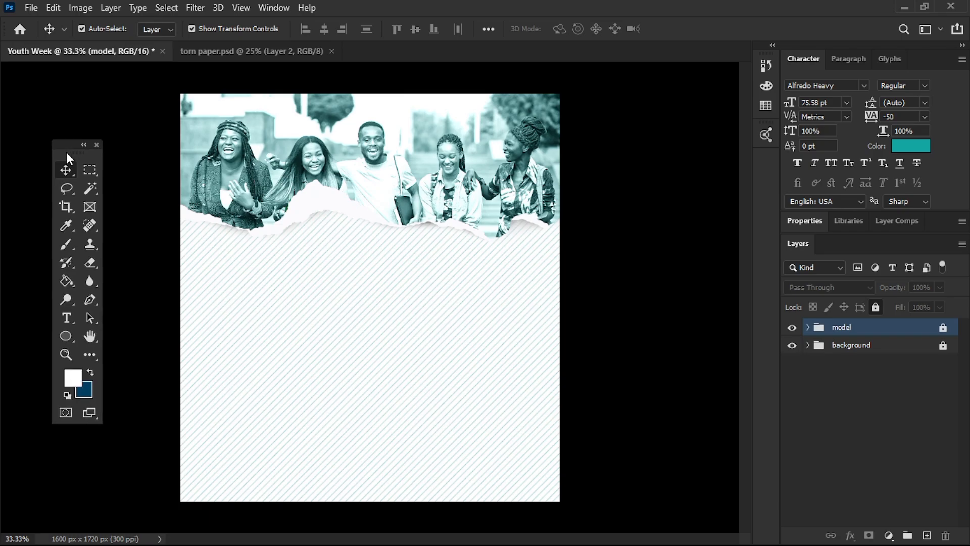
Add the text "Youth" below the torn paper edge in teal Alfredo Heavy Regular at 75 pt
left_click_drag(70, 160, 106, 158)
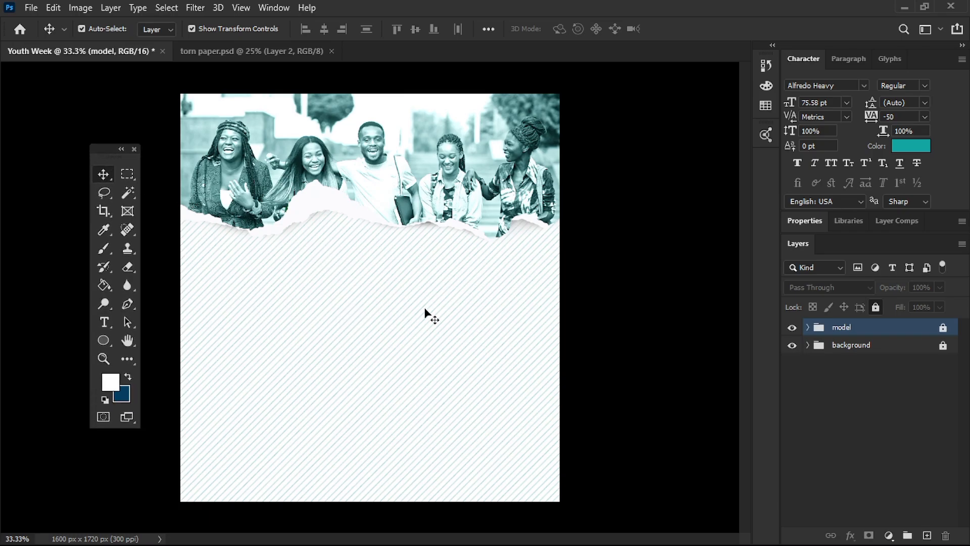
left_click(107, 326)
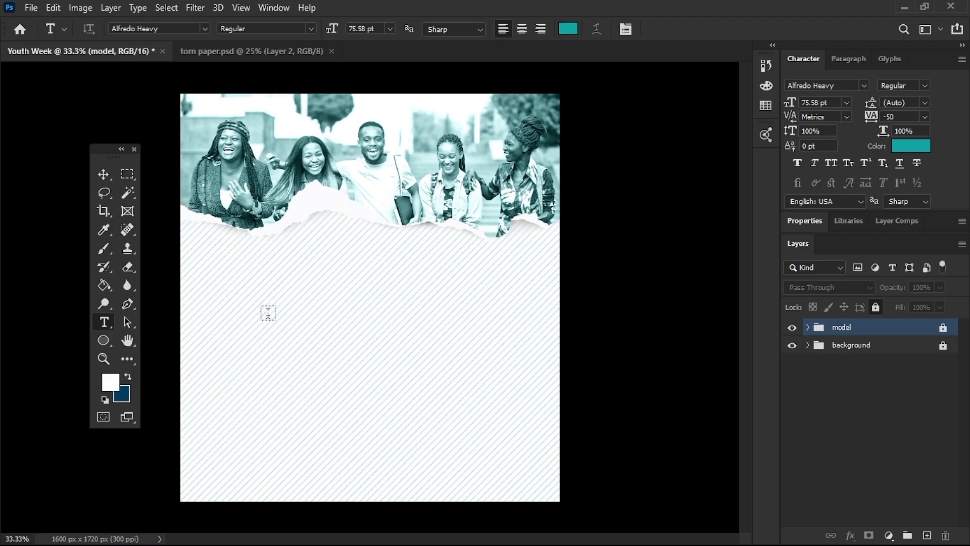
left_click(206, 29)
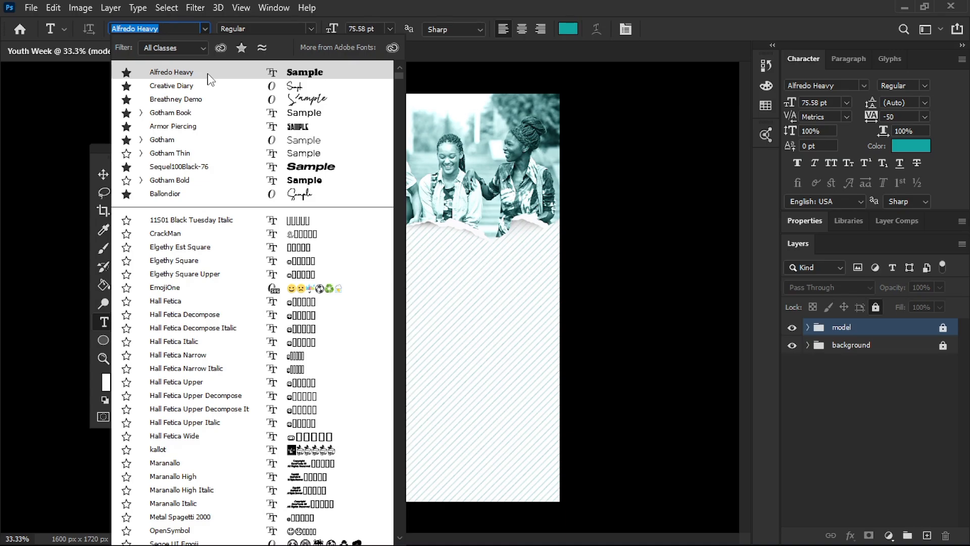
left_click(208, 74)
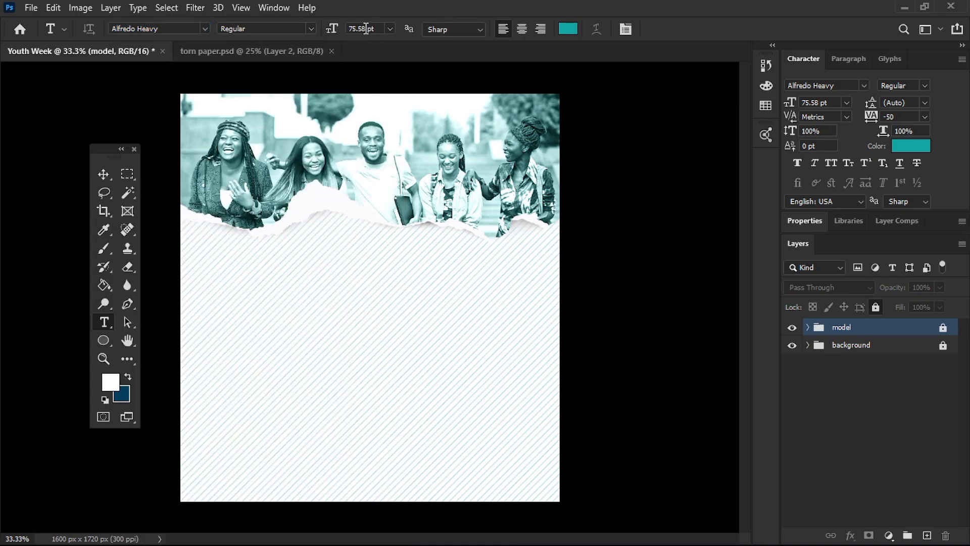
left_click_drag(366, 29, 320, 28)
type("75")
key("Return")
left_click(238, 300)
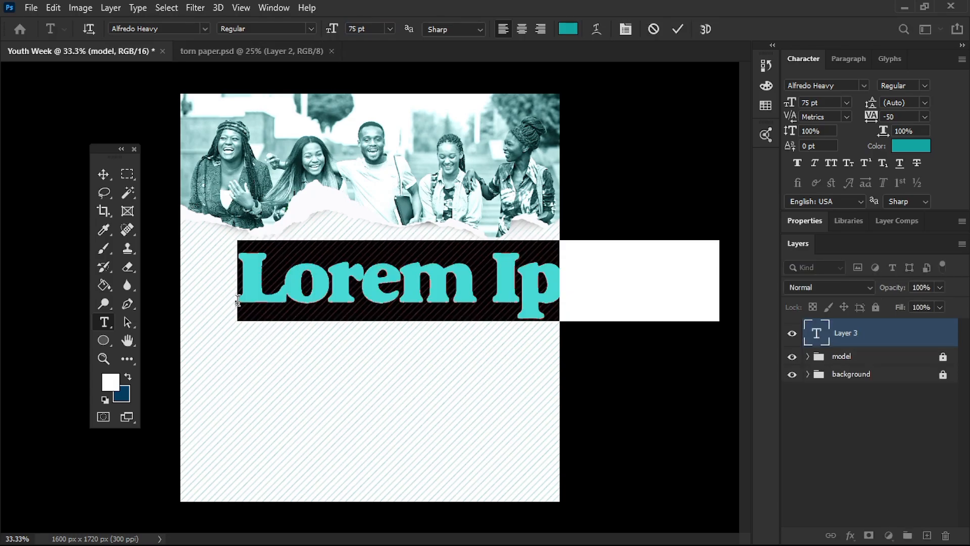
type("Youth")
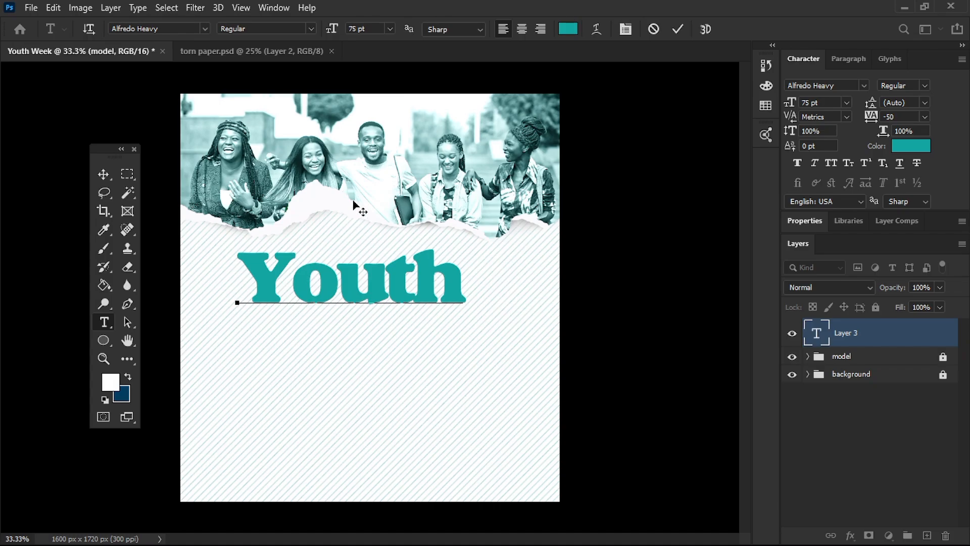
left_click(676, 30)
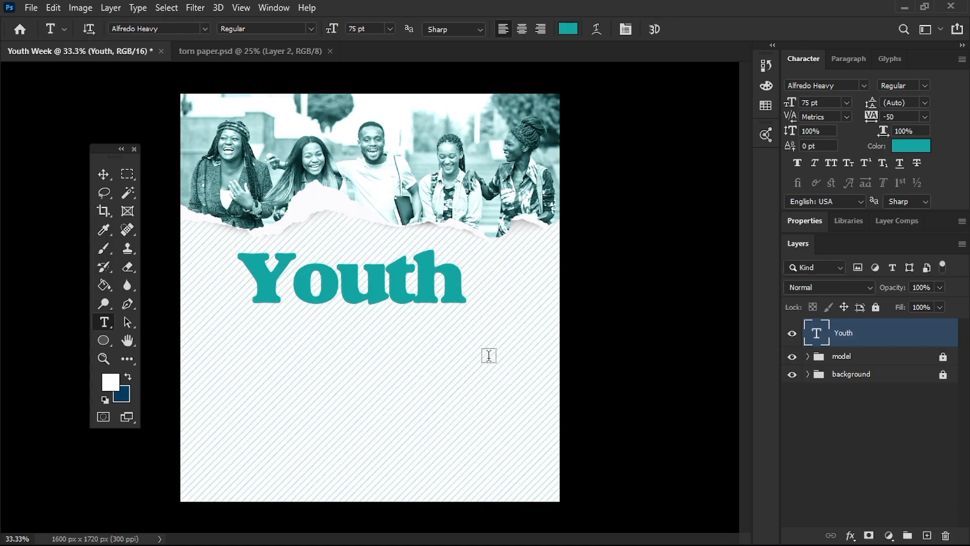
Duplicate the Youth text layer and place the copy directly beneath the original word
key("ctrl+j")
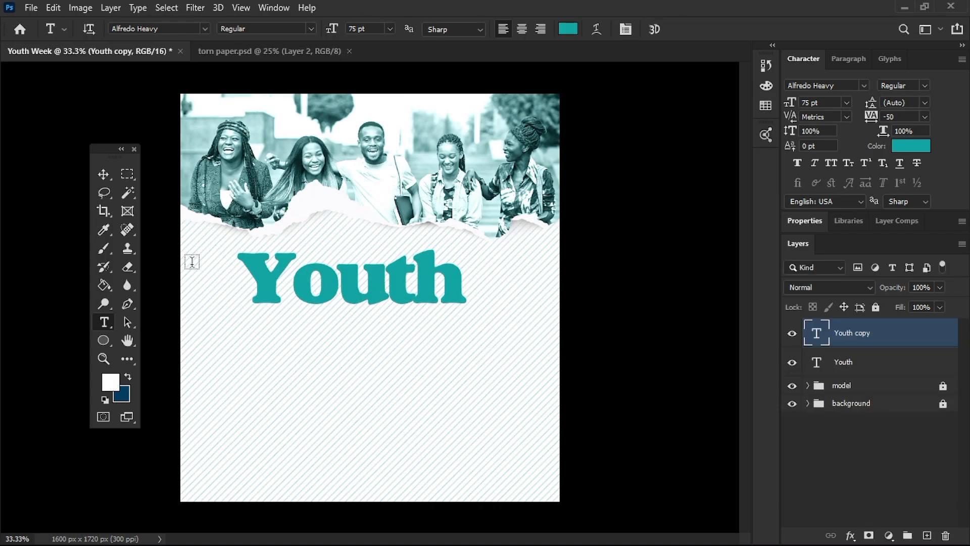
left_click(103, 174)
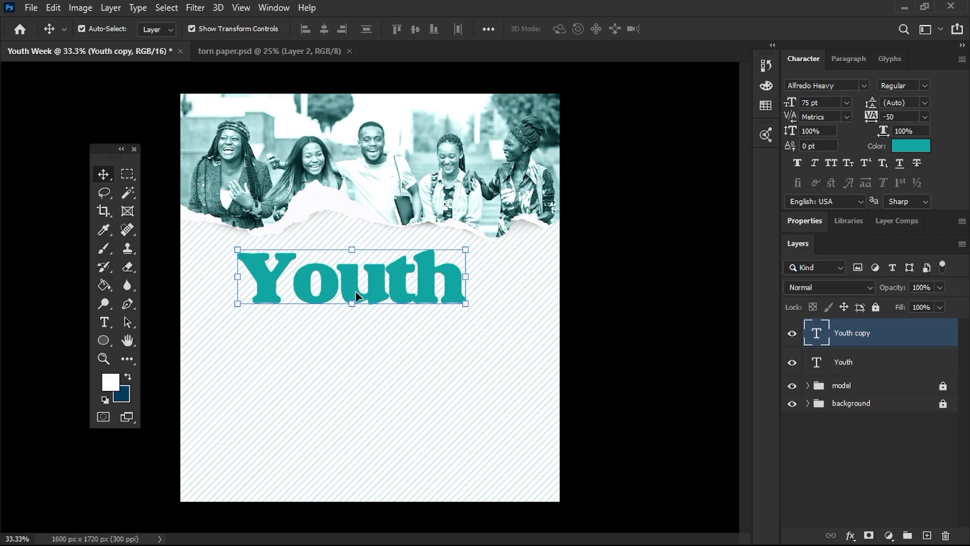
left_click_drag(356, 291, 358, 346)
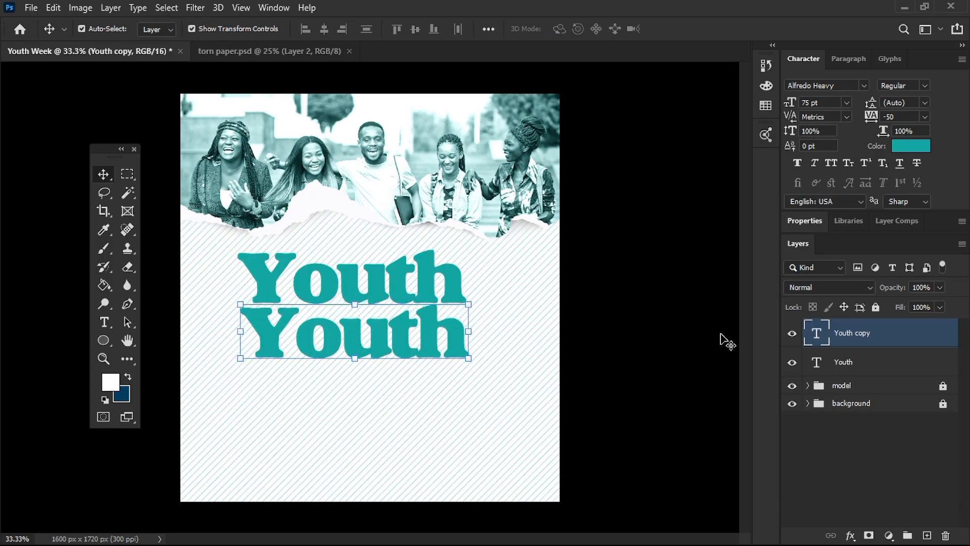
Replace the wording of the lower text copy with "Wekk"
double_click(819, 338)
type("ekk")
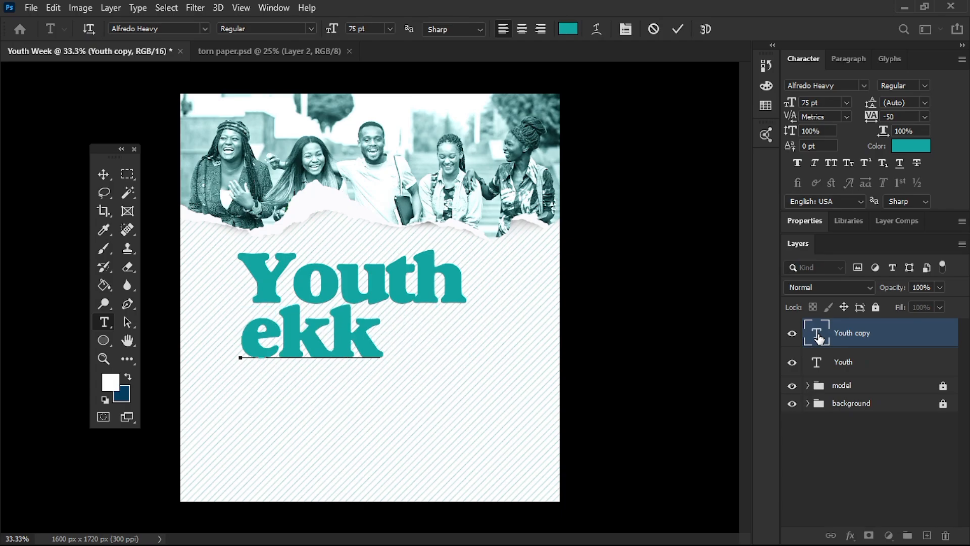
key("Left")
key("Left")
key("Left")
type("W")
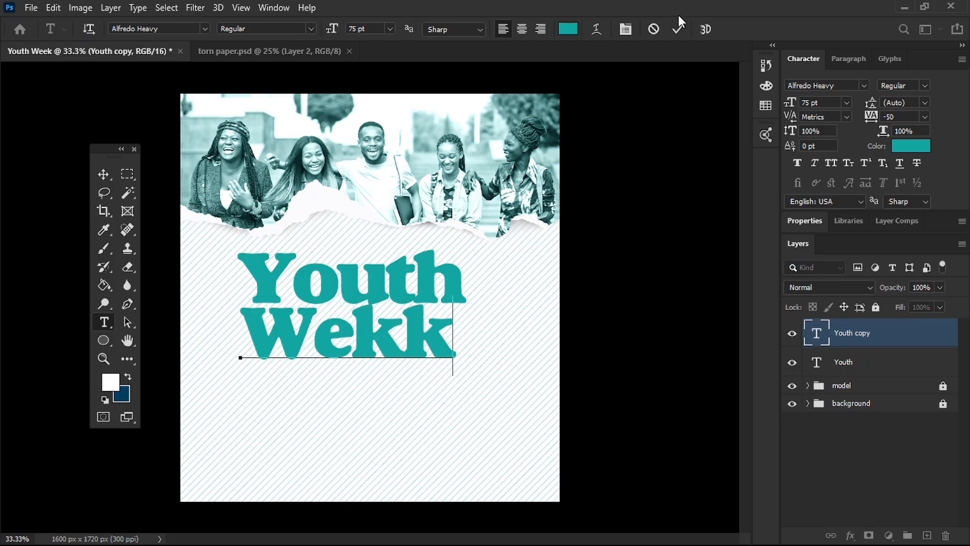
left_click(677, 29)
key("v")
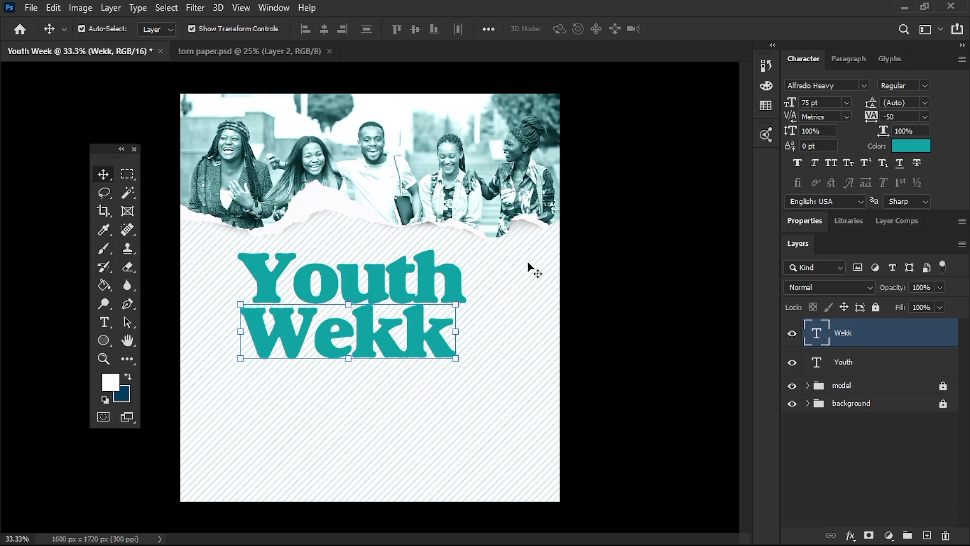
left_click(685, 297)
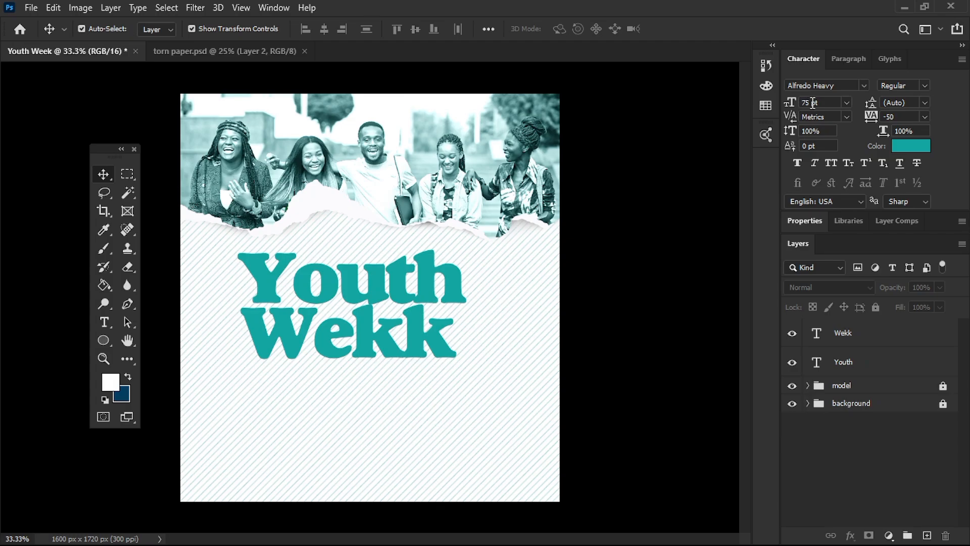
Correct the spelling of the lower title word to "Week"
left_click(416, 348)
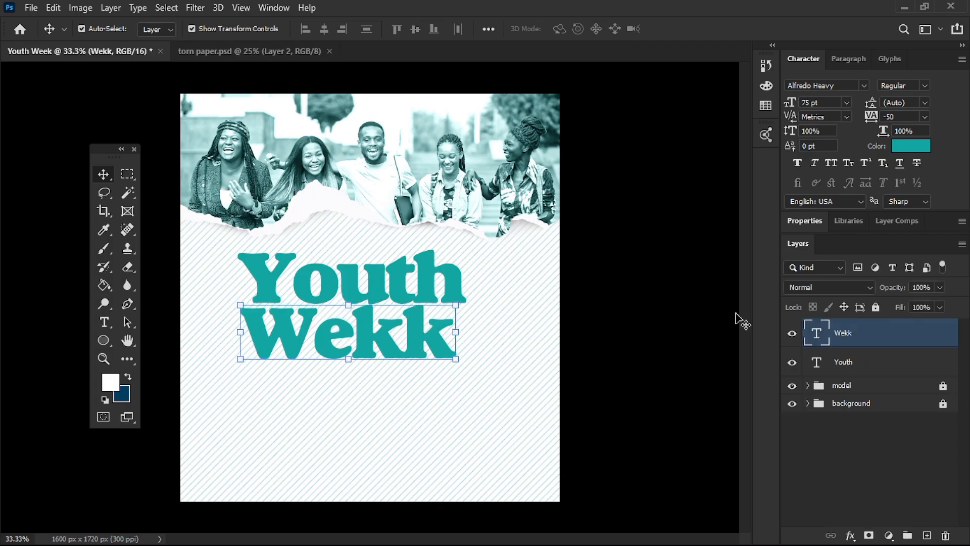
double_click(816, 342)
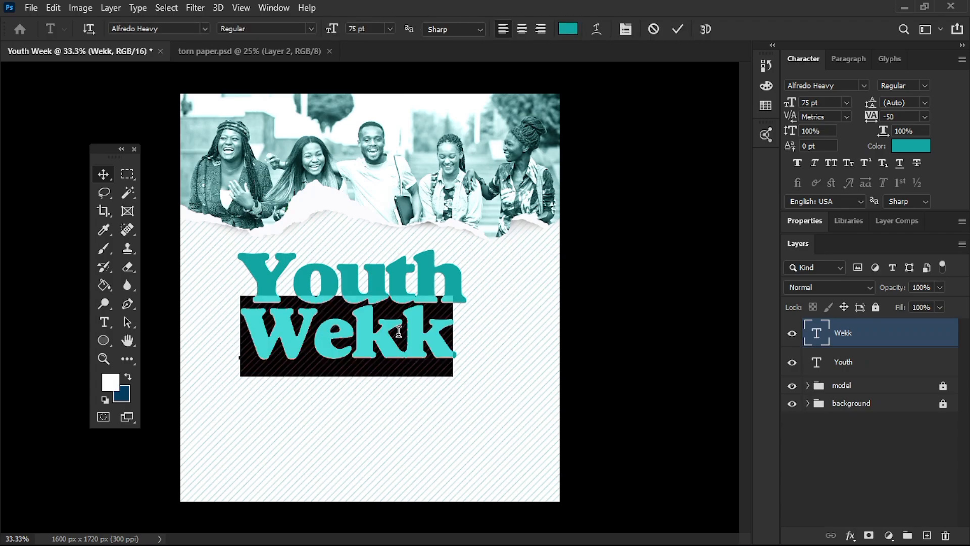
left_click(352, 333)
left_click(399, 331)
key("BackSpace")
type("e")
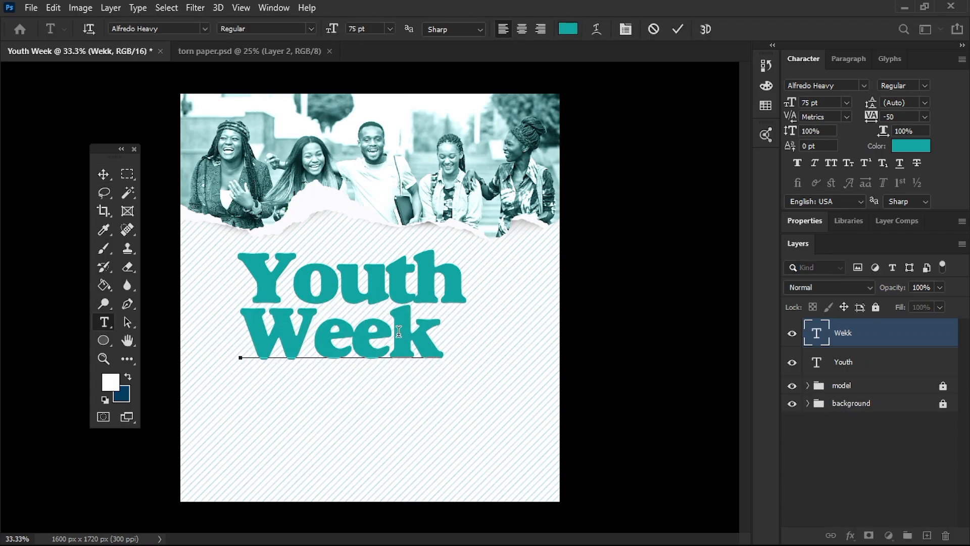
left_click(680, 30)
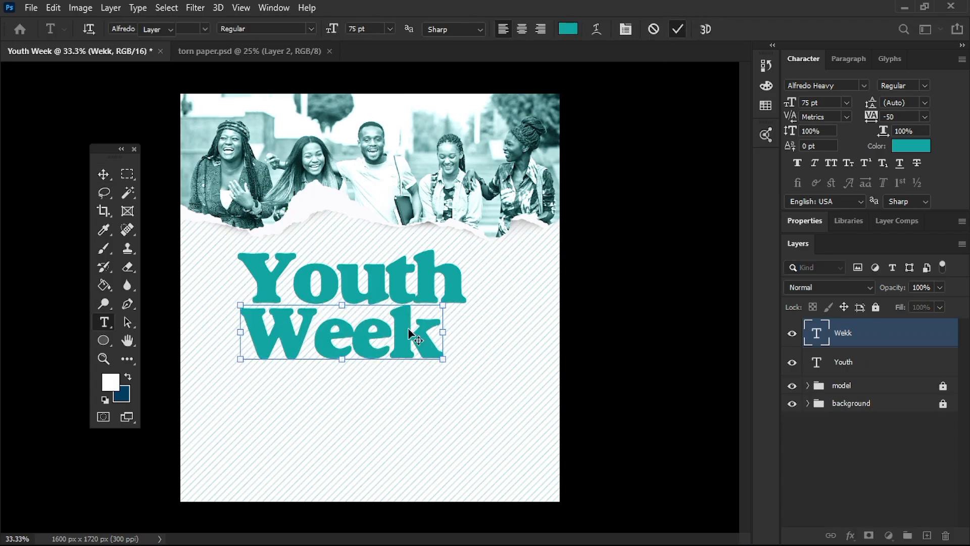
key("v")
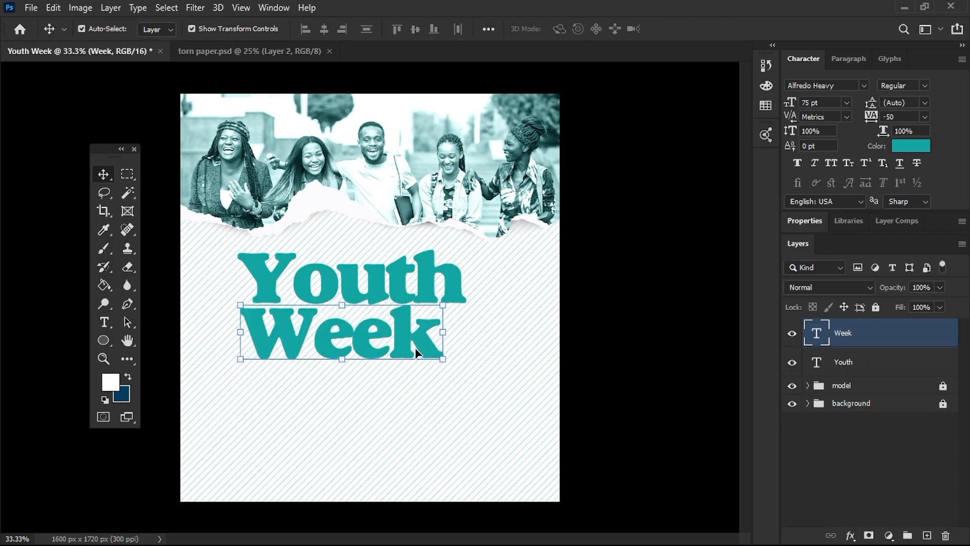
Select the Youth and Week texts in turn and check their character tracking
left_click(642, 344)
left_click(419, 279)
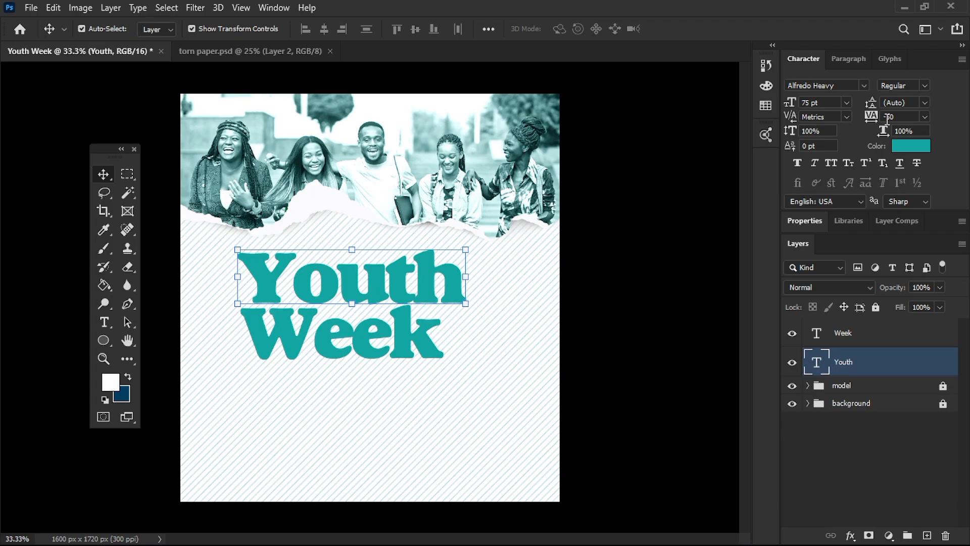
left_click(407, 342)
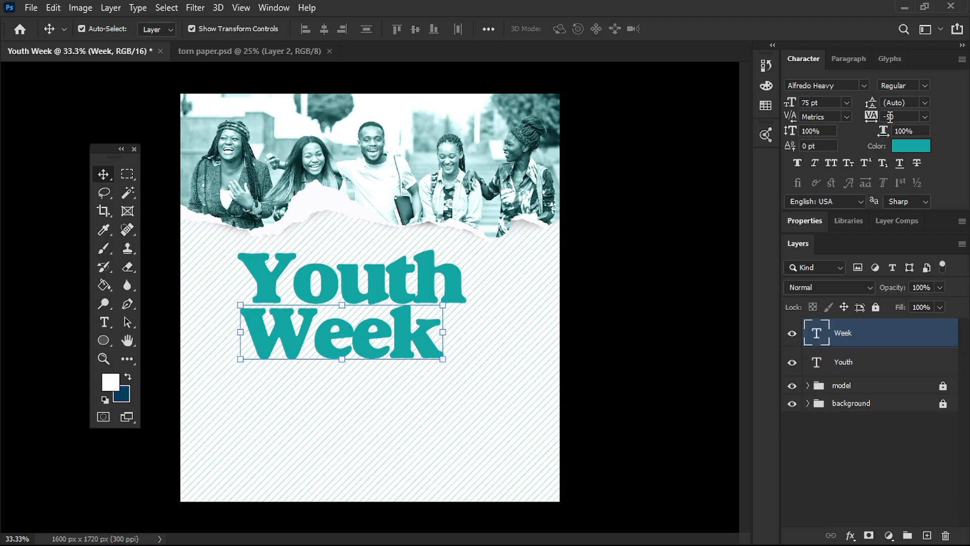
Create a 100 × 100 px circle below the title with the Ellipse tool
left_click(606, 312)
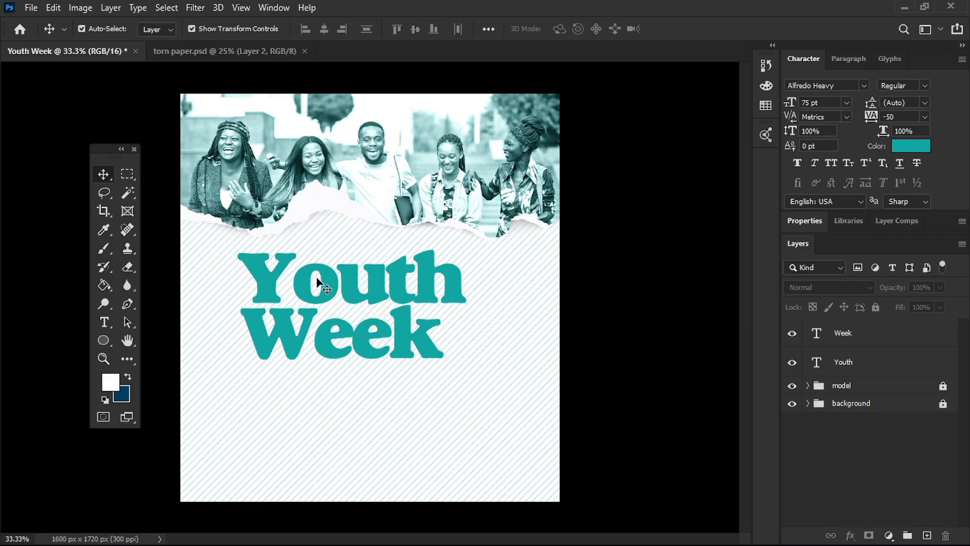
left_click(105, 343)
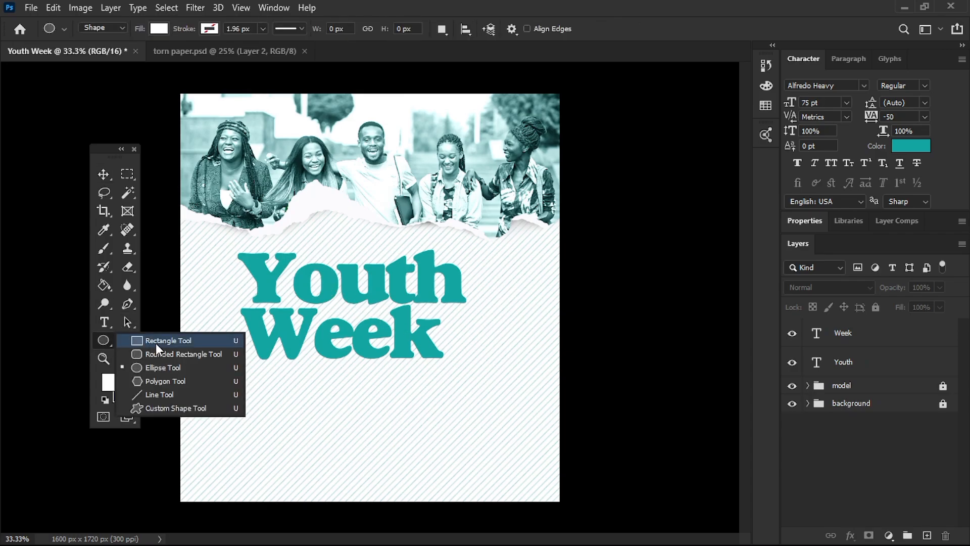
left_click(153, 371)
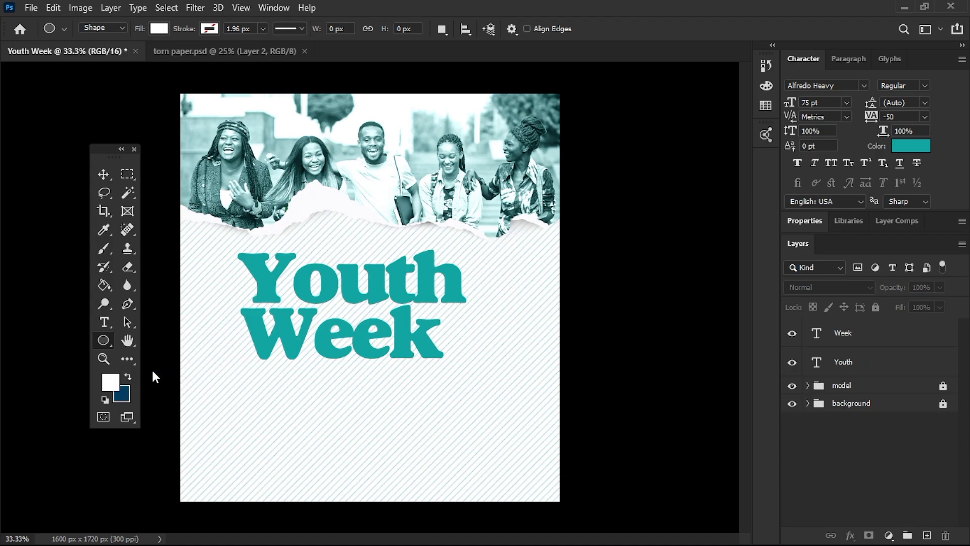
left_click(333, 388)
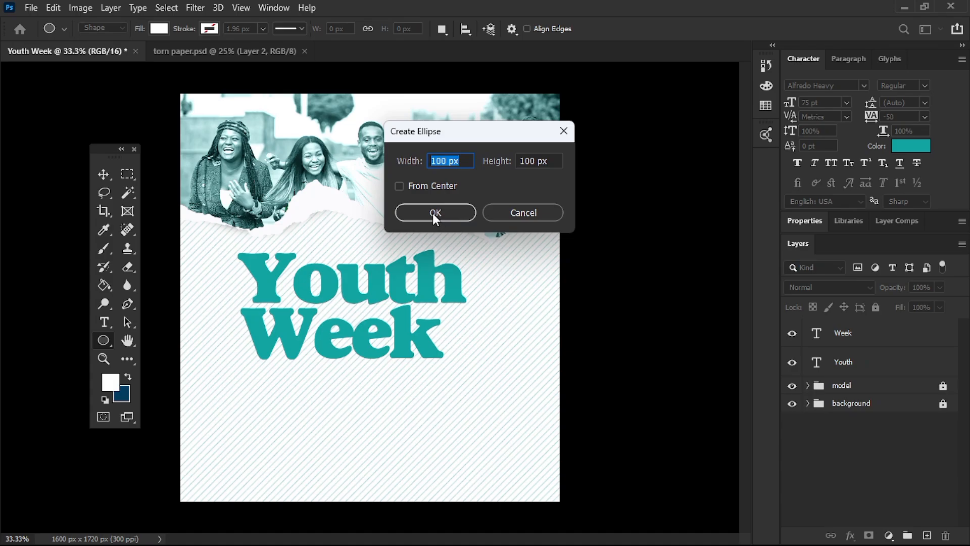
left_click(434, 212)
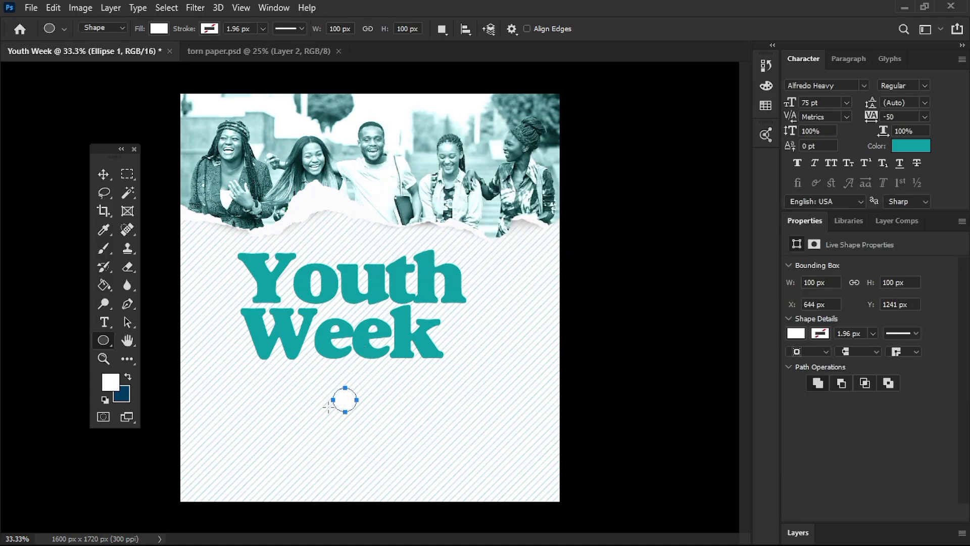
Fill the circle with the title's teal colour, 14a5a1
left_click(154, 29)
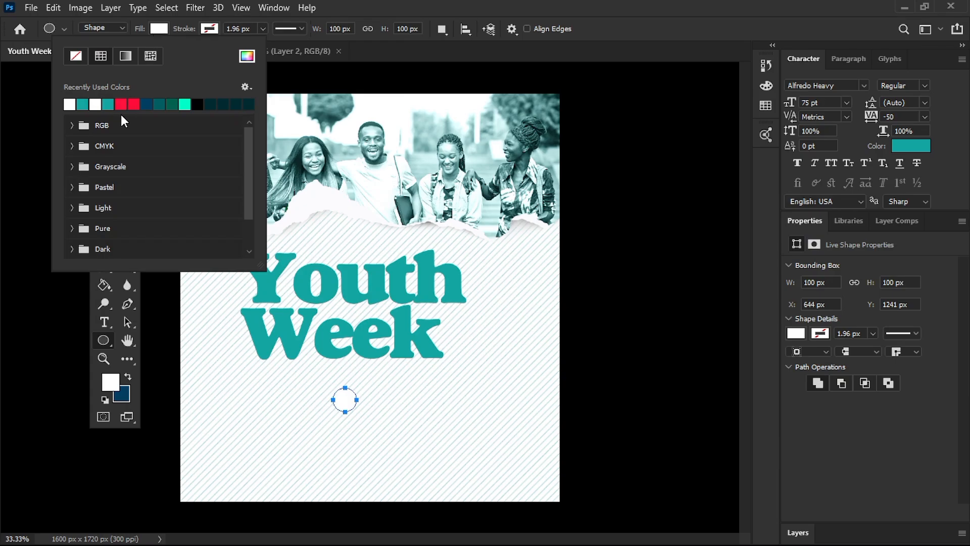
left_click(83, 105)
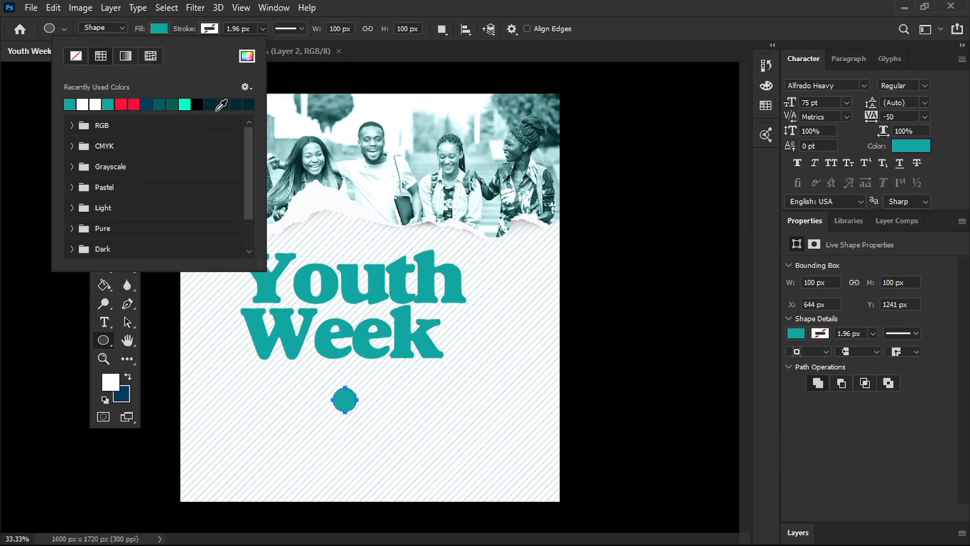
left_click(247, 56)
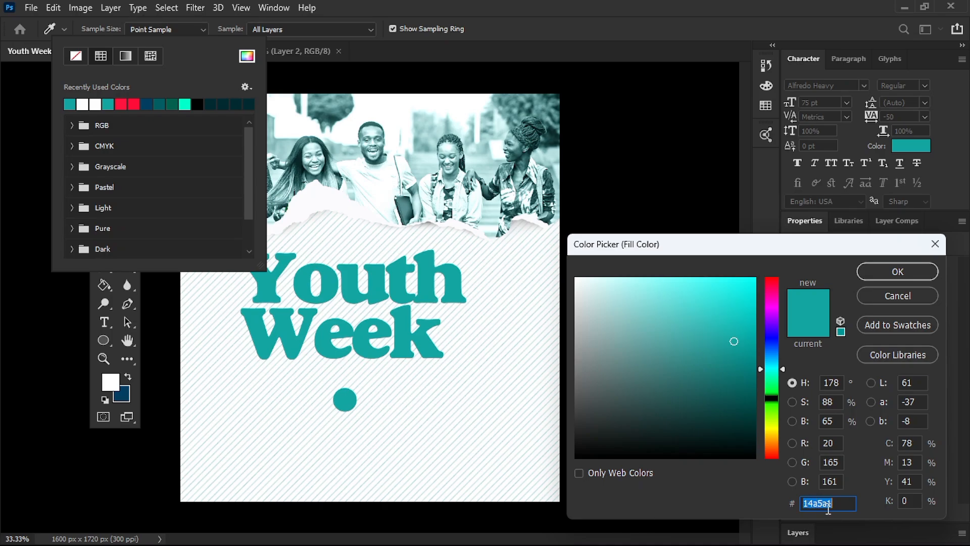
left_click(894, 274)
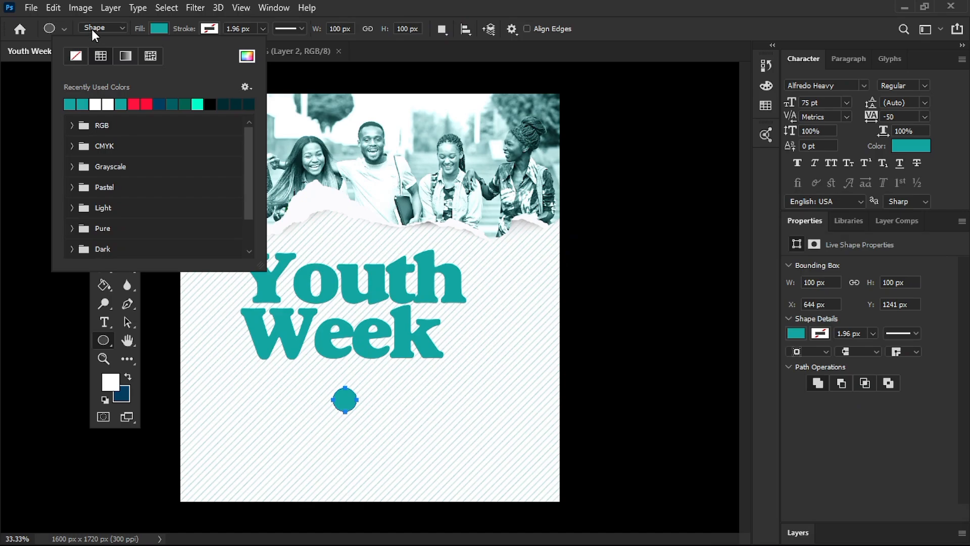
left_click(103, 339)
Enlarge the circle to about 184 px in diameter and place it directly after the word Week
left_click(104, 174)
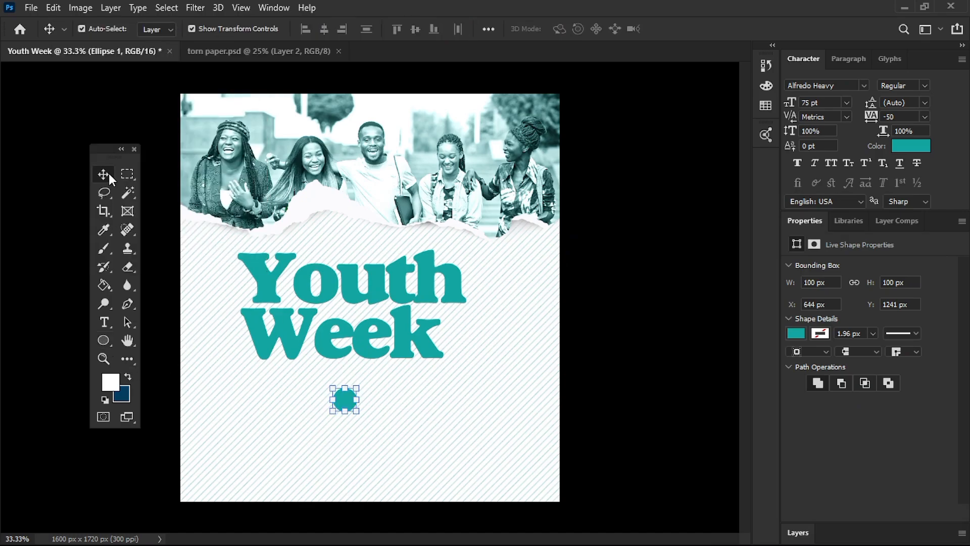
key("ctrl")
key("ctrl+t")
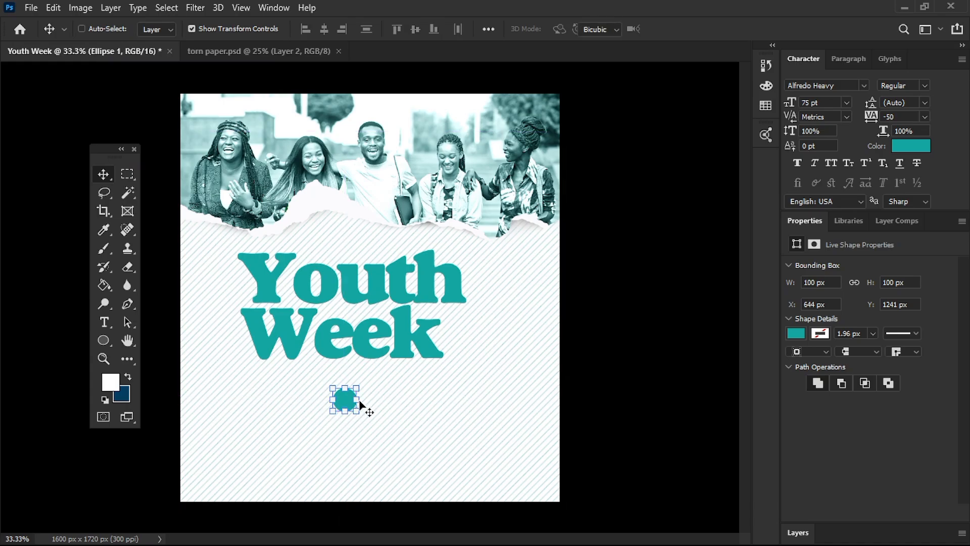
left_click_drag(356, 385, 377, 368)
key("Return")
key("v")
left_click_drag(356, 404, 466, 350)
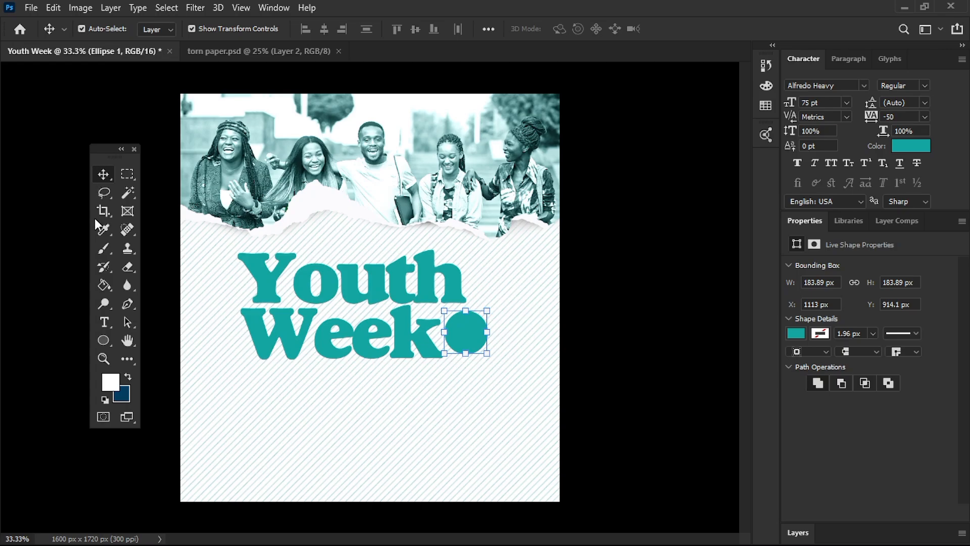
Start a text along the circle's outer edge and set its font size to 5.5 pt
left_click(104, 322)
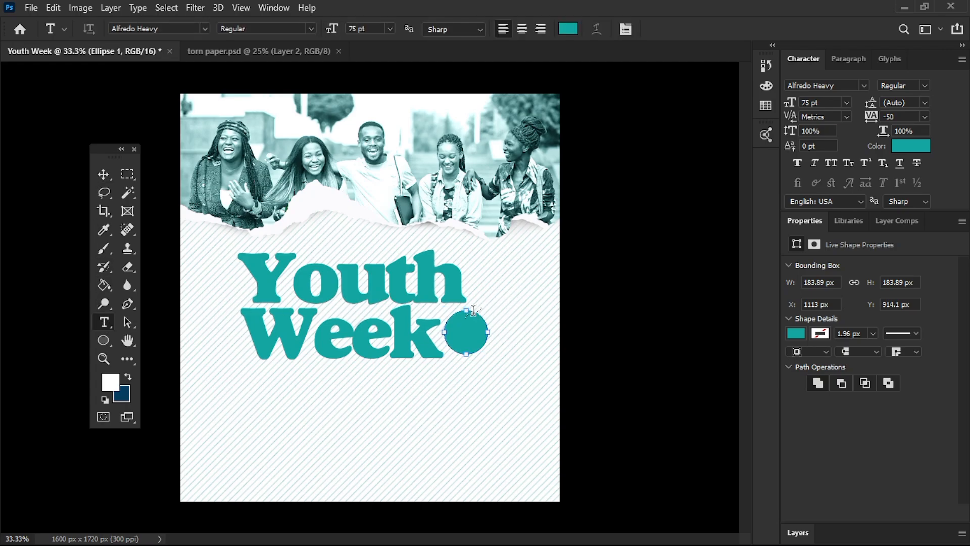
key("ctrl+plus")
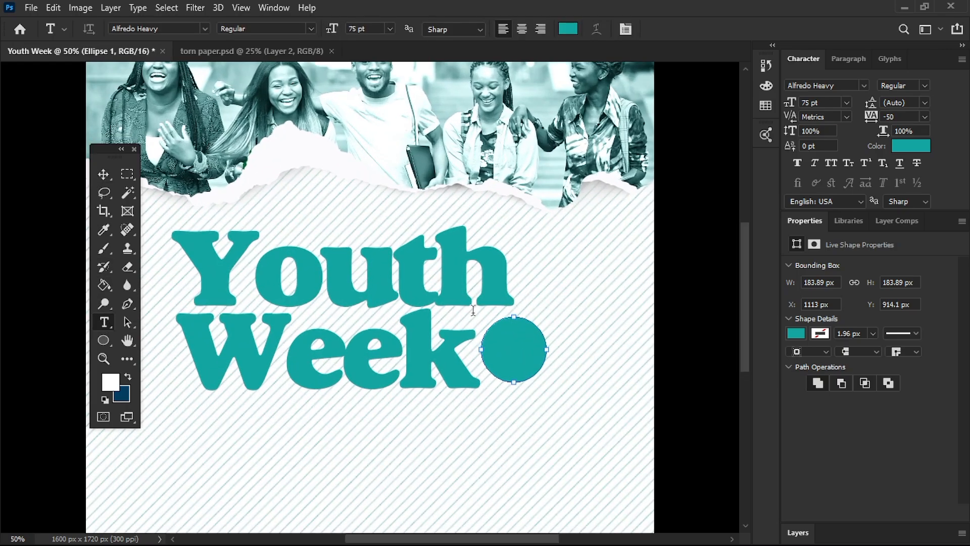
left_click(528, 318)
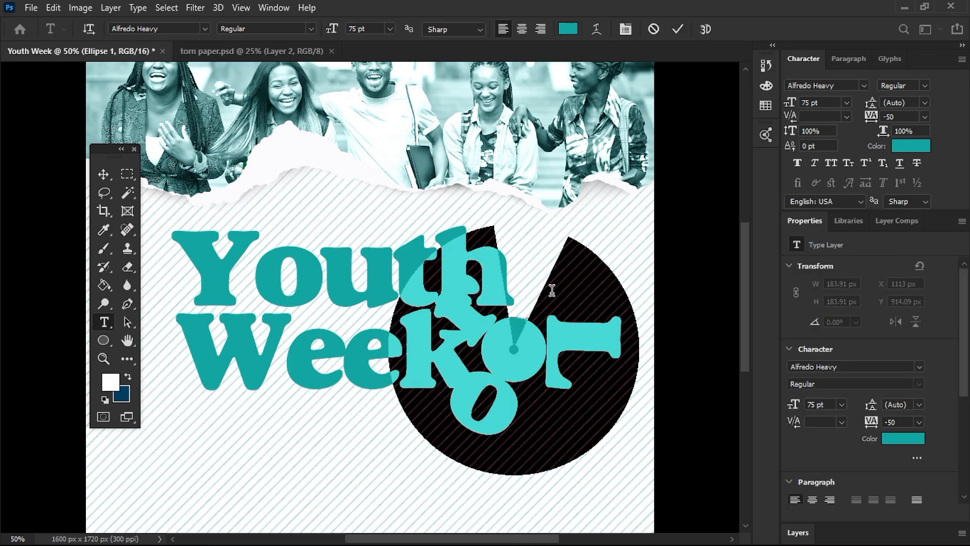
double_click(357, 28)
type("5.")
Set the circular text's font to Gotham Book and enter the wording "Don’t AFFORD TO MISS THIS"
left_click(192, 29)
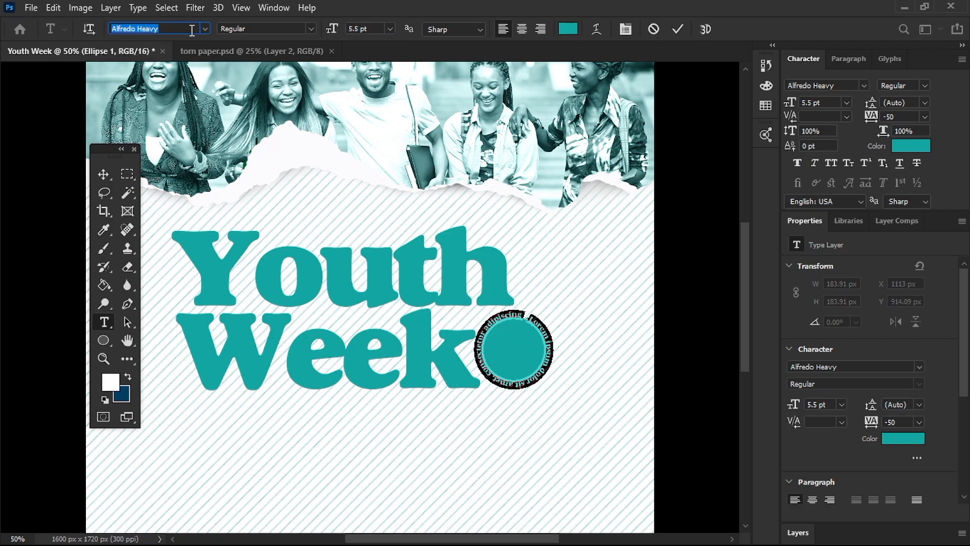
type("gotham")
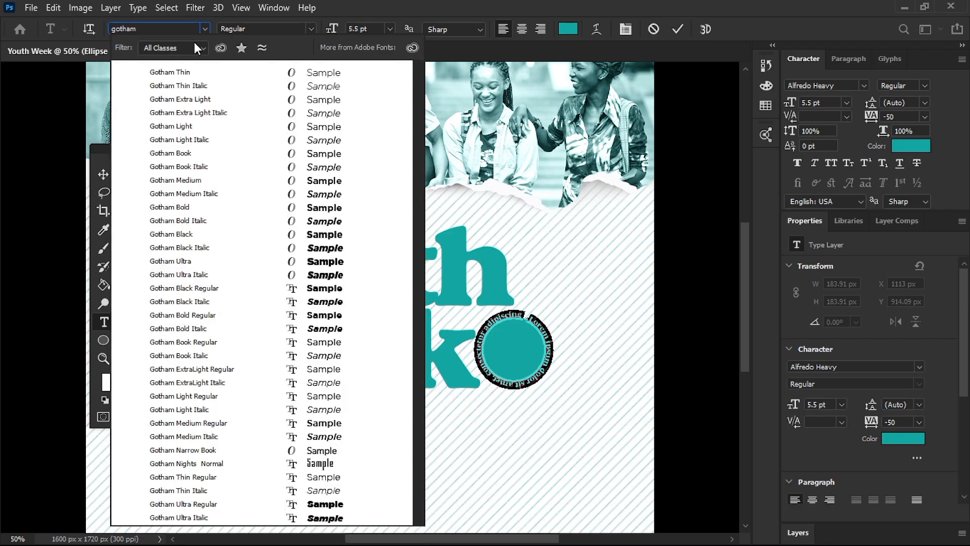
left_click(184, 81)
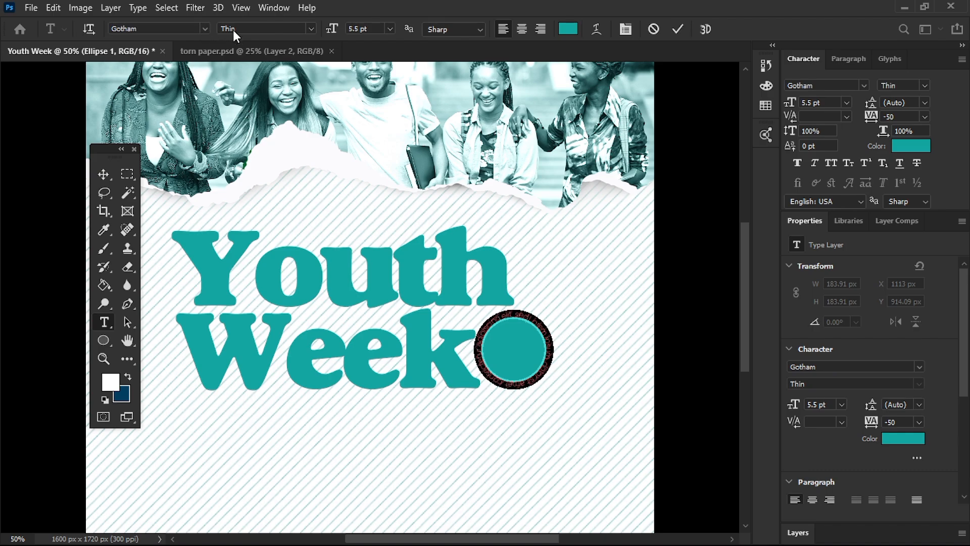
left_click(311, 29)
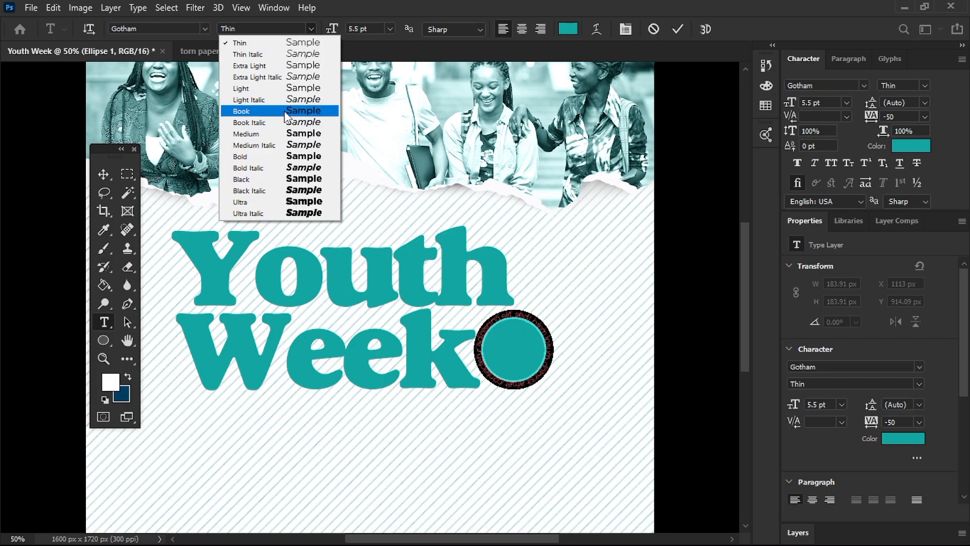
left_click(284, 110)
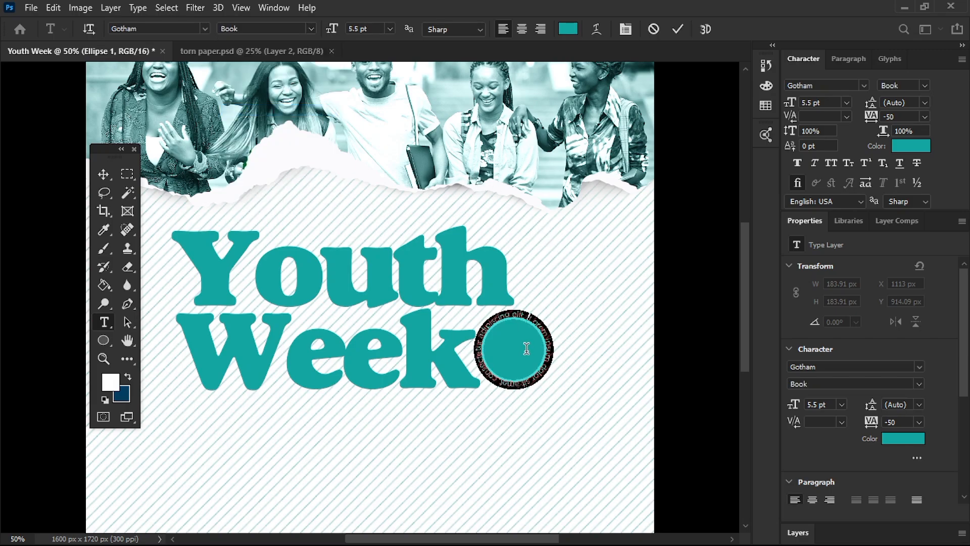
type("Don’t AFFORD TO MISS THIS")
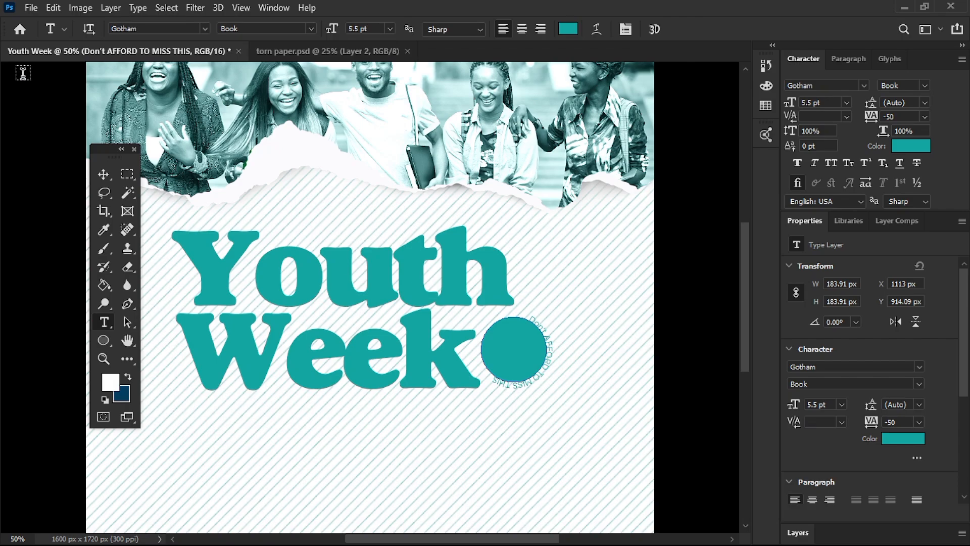
left_click(103, 174)
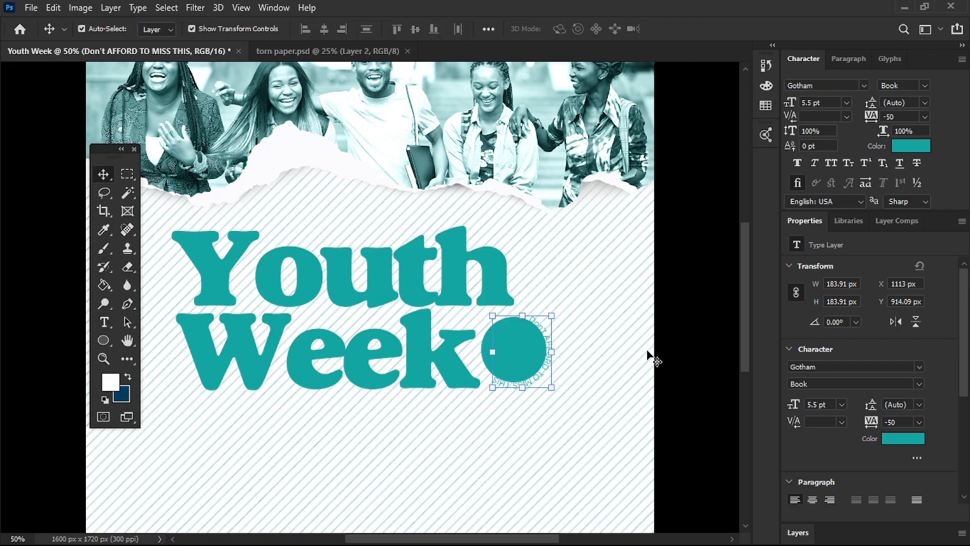
Shrink the teal circle slightly and nudge it so it sits centred inside the curved text with a small gap
left_click(797, 532)
left_click(850, 361)
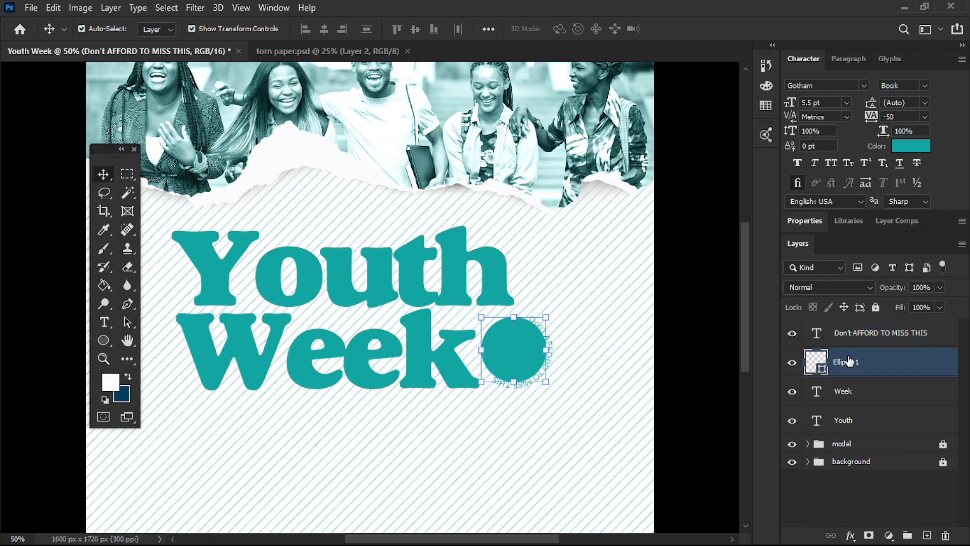
key("ctrl+t")
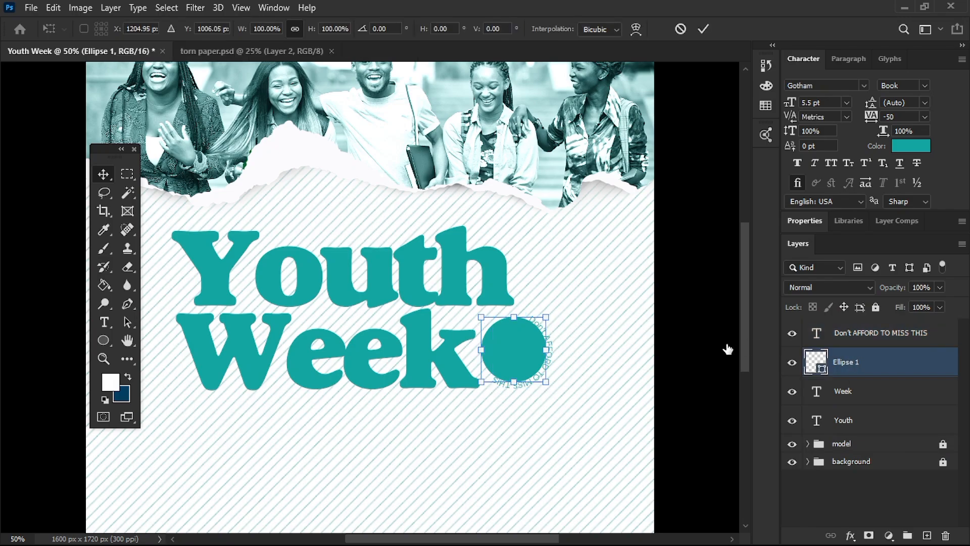
left_click_drag(514, 319, 513, 325)
key("Return")
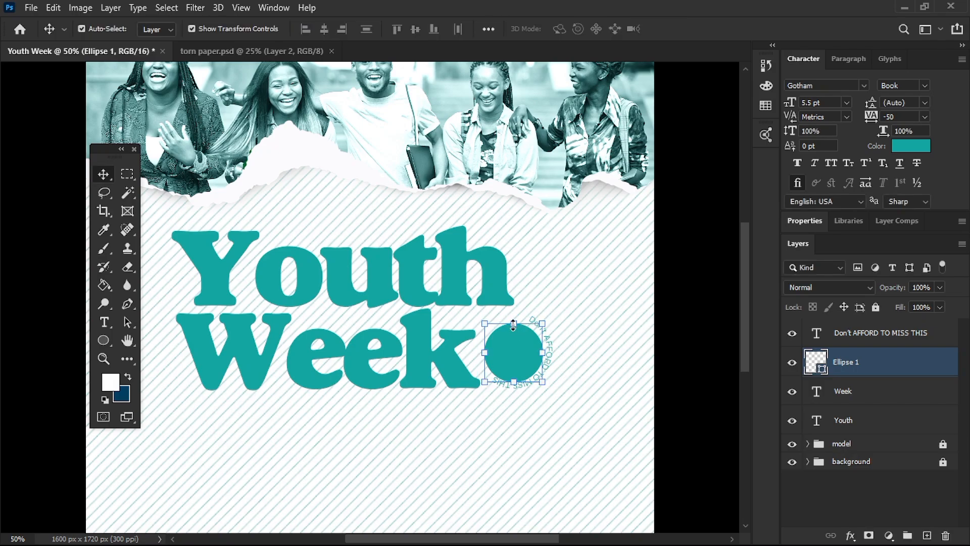
key("Up")
key("Left")
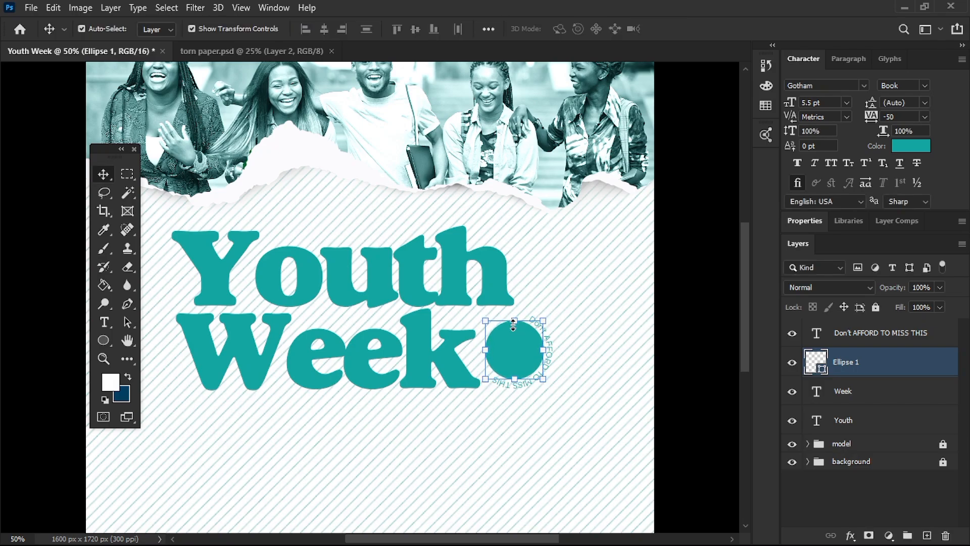
left_click(689, 227)
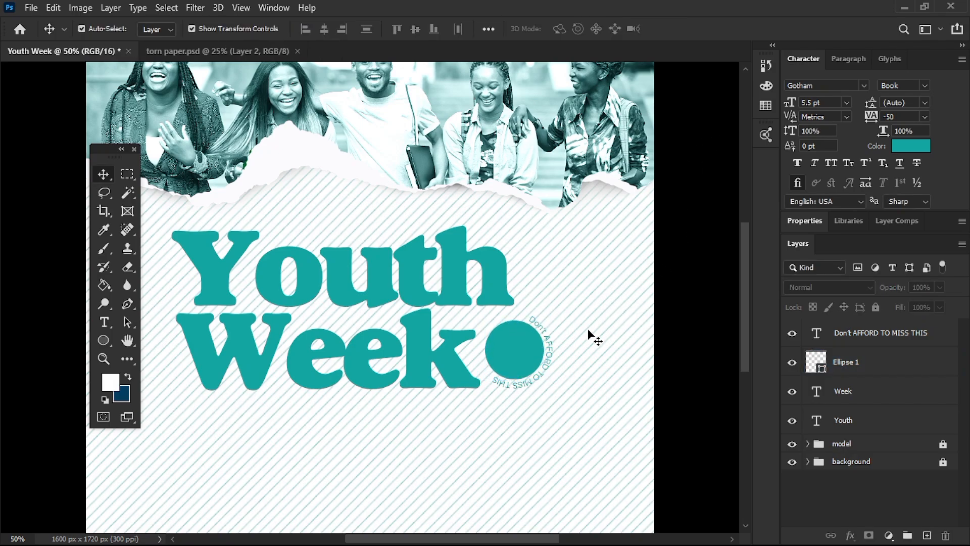
Apply All Caps to the curved text around the circle
left_click(551, 357)
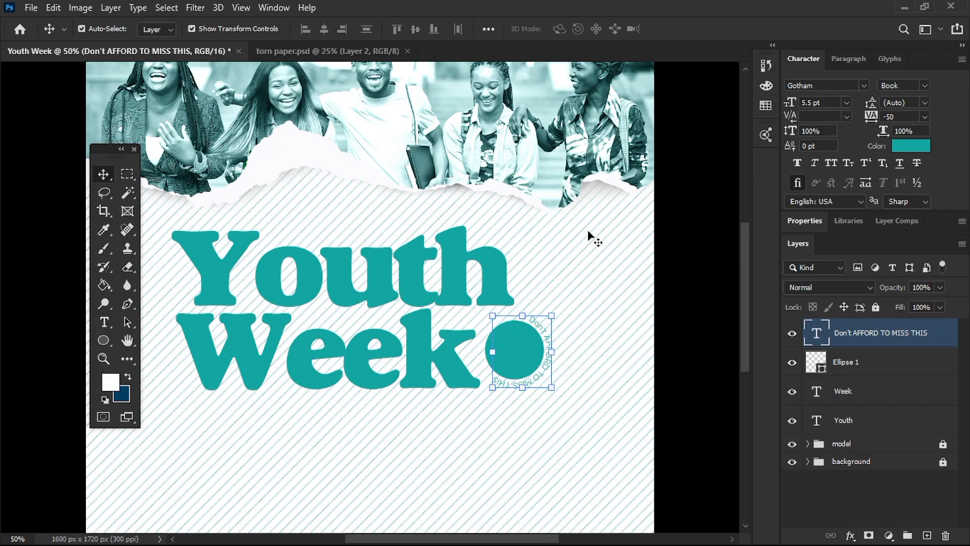
left_click(827, 165)
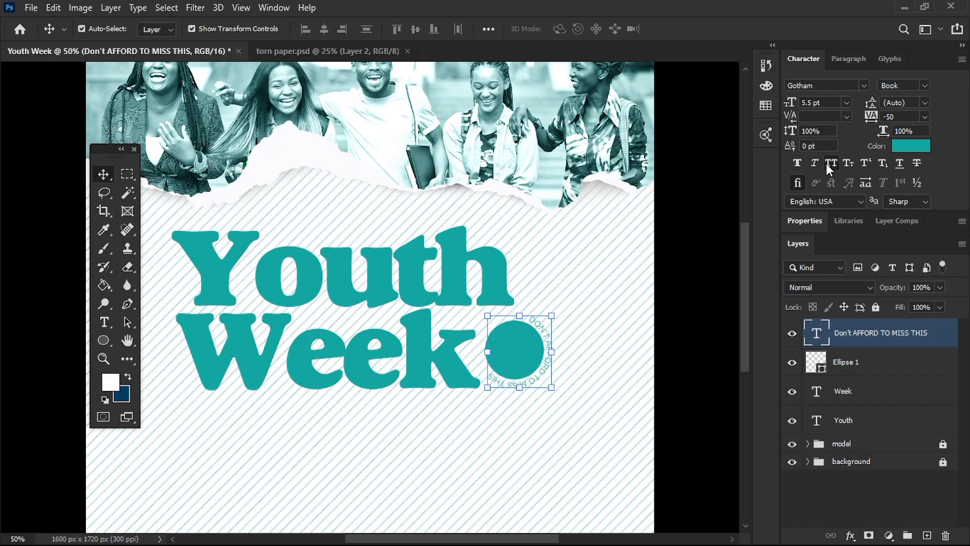
left_click(716, 339)
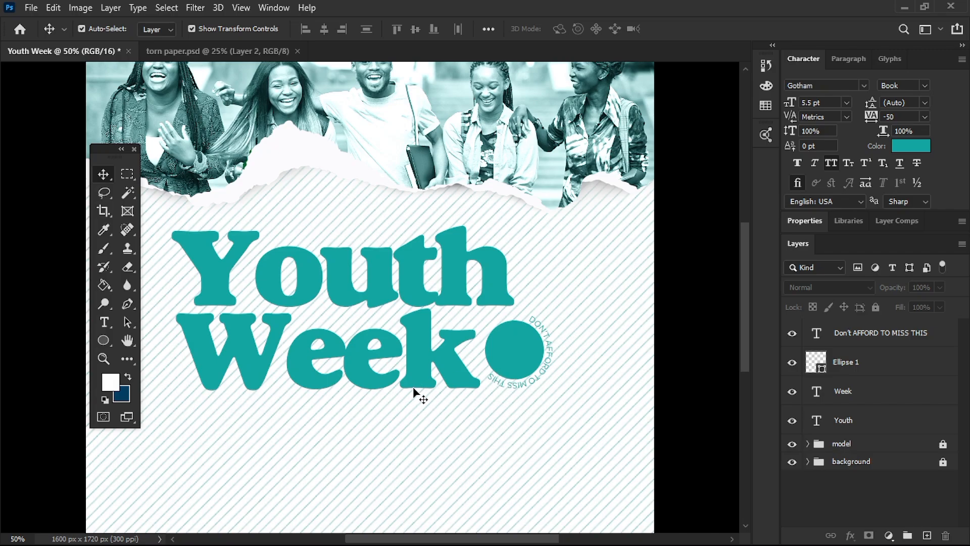
Duplicate the Week text, place the copy directly beneath it and replace its wording with "2025"
left_click(422, 353)
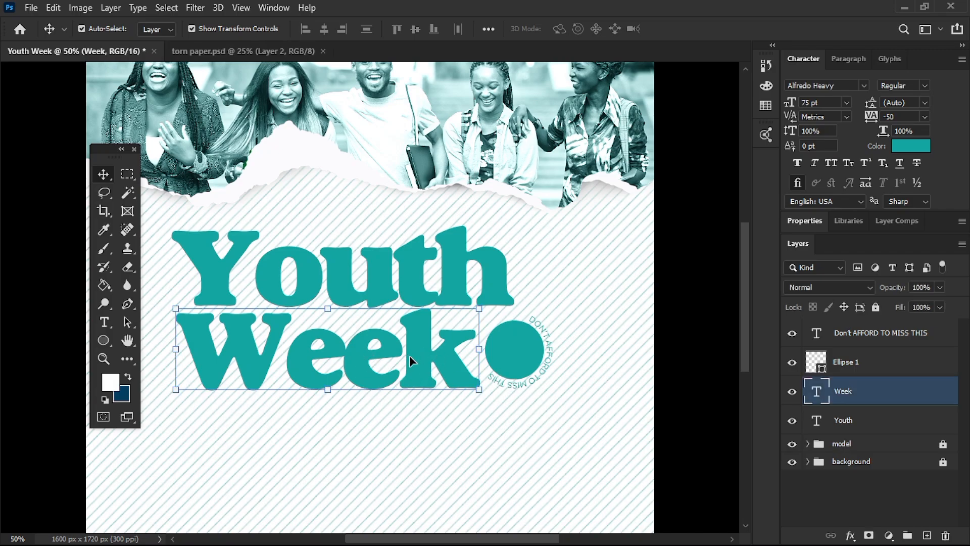
key("ctrl+j")
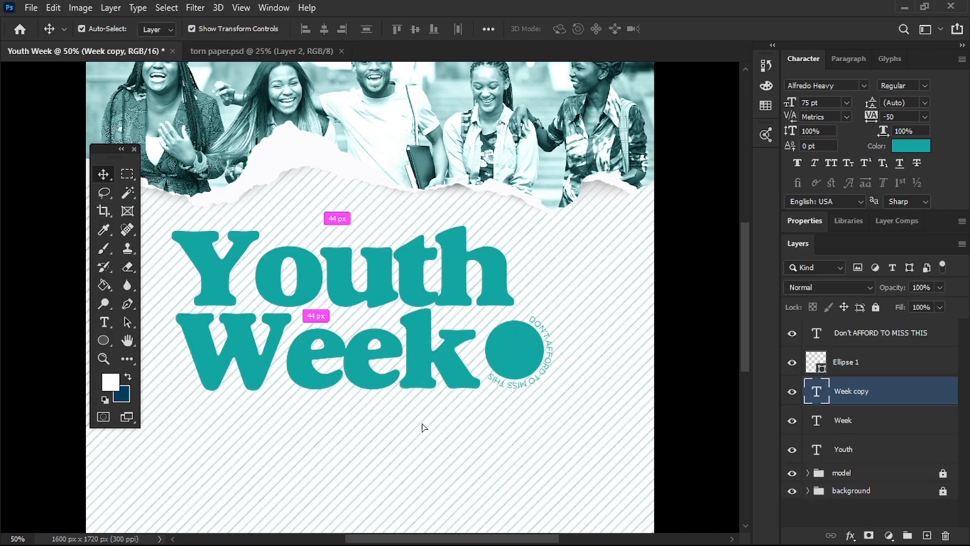
left_click_drag(419, 356, 429, 437)
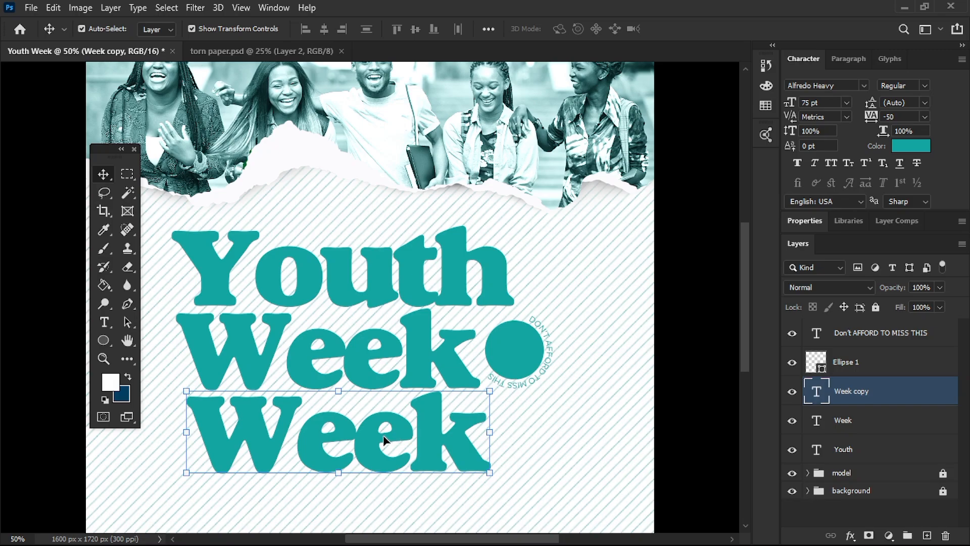
double_click(356, 438)
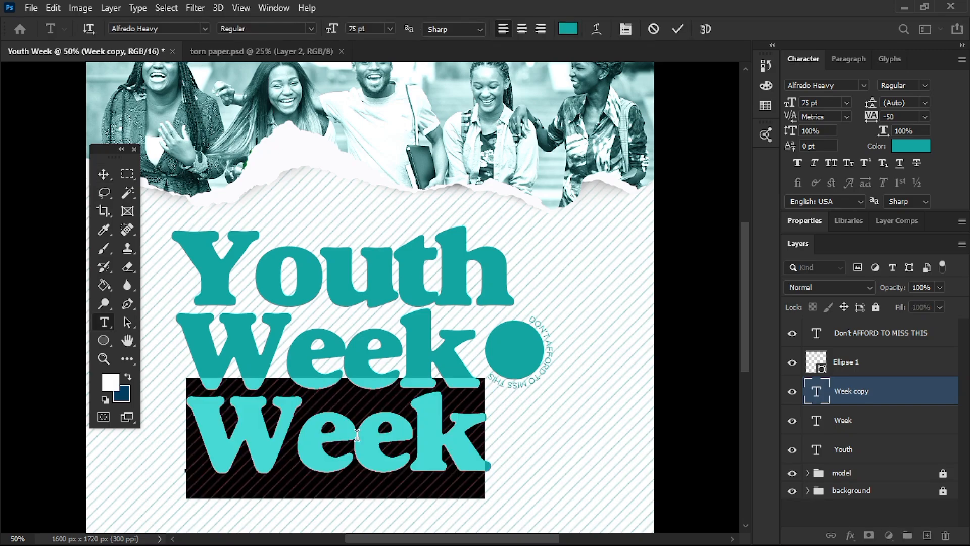
type("2025")
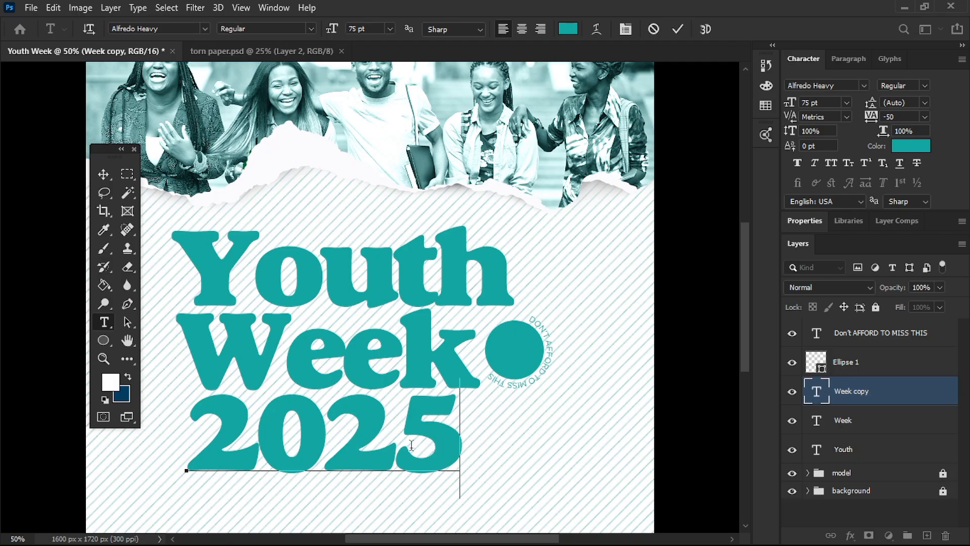
Set the font size of the "2025" text to 12 pt
left_click_drag(450, 444, 229, 443)
left_click(222, 443)
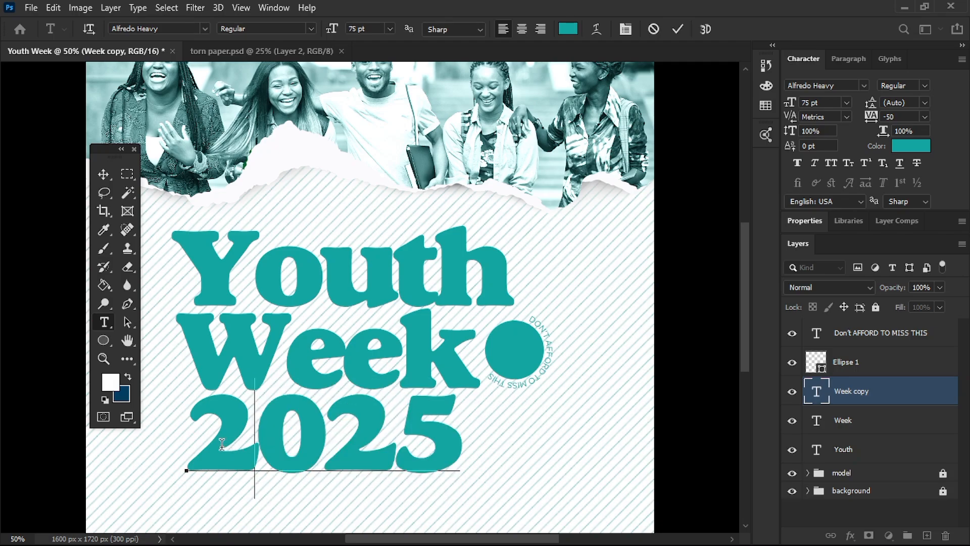
left_click_drag(199, 444, 518, 447)
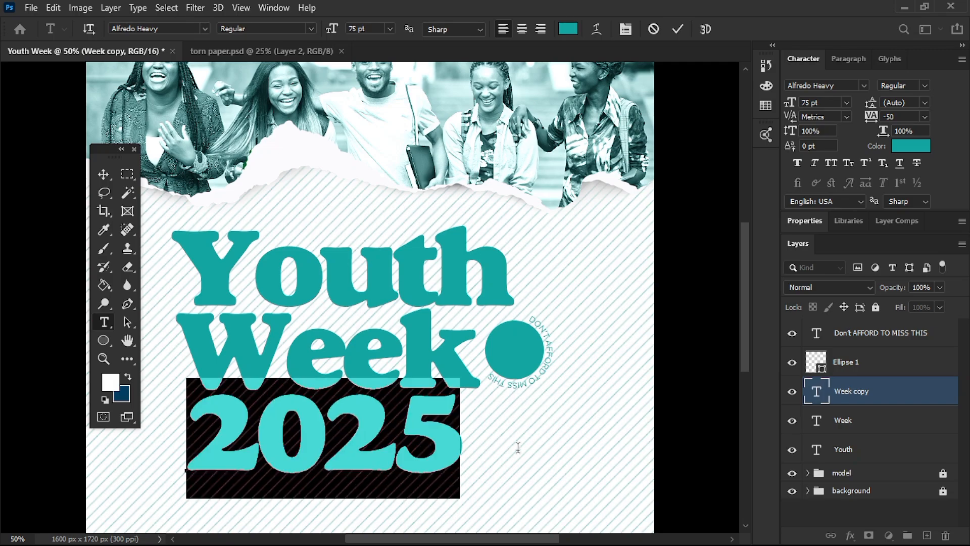
double_click(356, 28)
type("2")
key("BackSpace")
type("12")
key("Return")
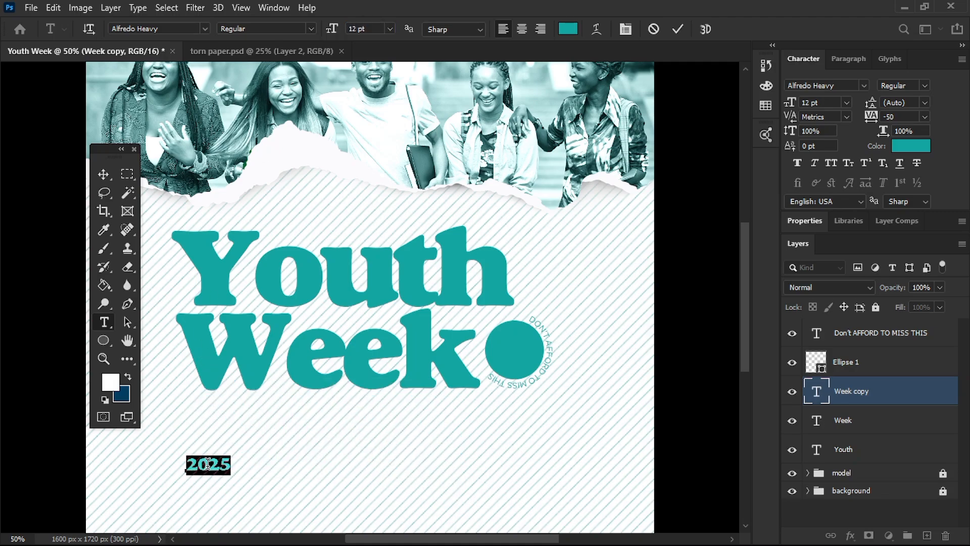
Break the 2025 text into two lines, "20" above "25", and commit the edit
left_click(208, 463)
key("Return")
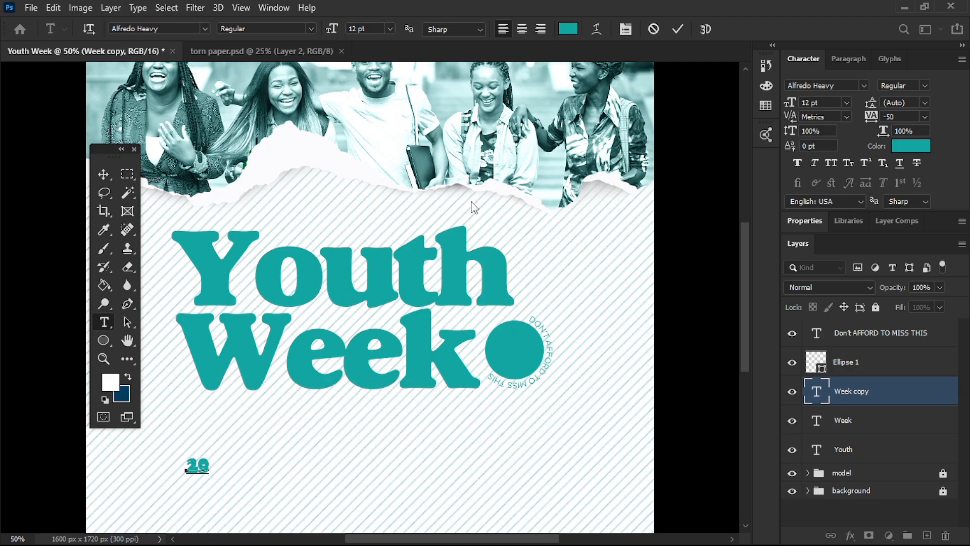
left_click(678, 31)
key("v")
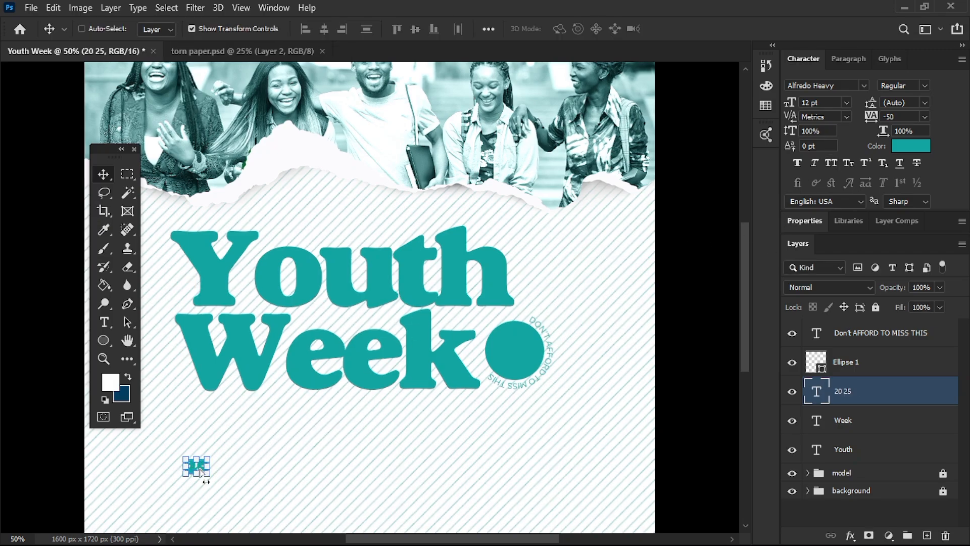
Move the 20 25 text beside the teal circle and place its layer directly above Ellipse 1
key("ctrl+plus")
scroll(192, 470, "down", 4)
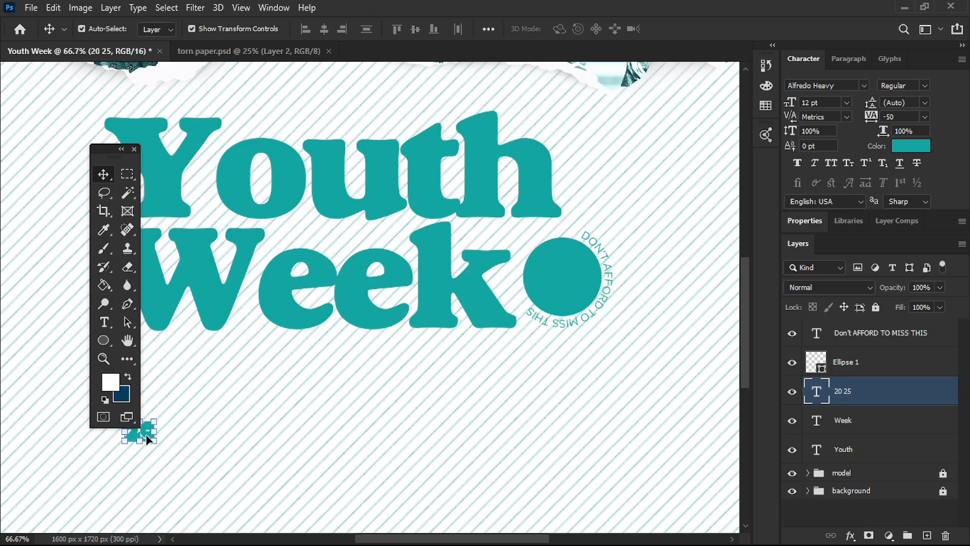
left_click_drag(148, 440, 655, 231)
left_click_drag(856, 391, 841, 349)
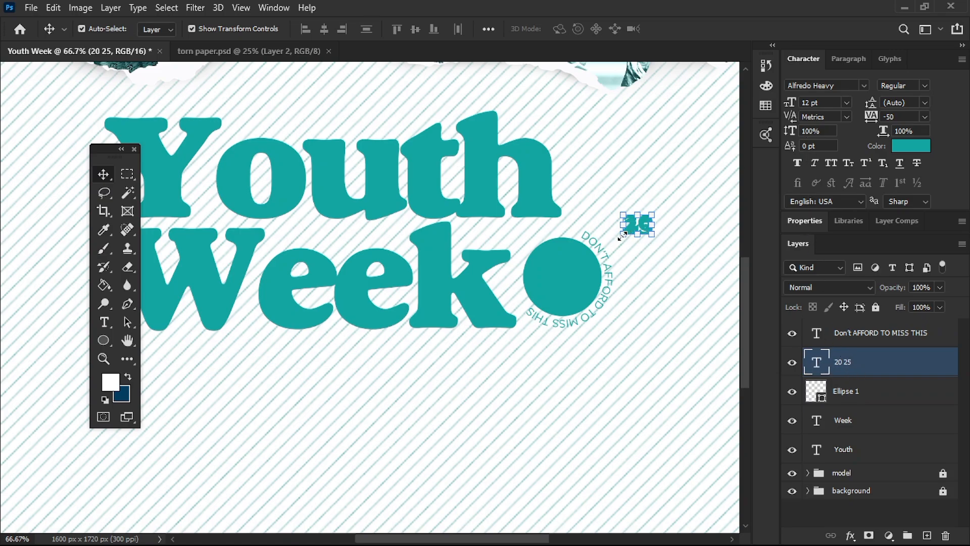
Scale the 20 25 text up to about 123%
key("ctrl+t")
left_click_drag(612, 243, 617, 235)
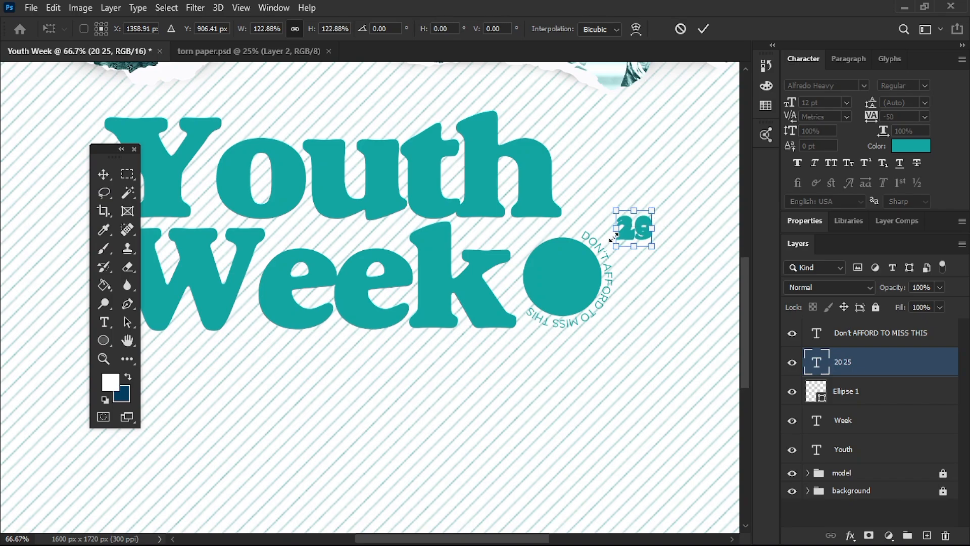
left_click(702, 30)
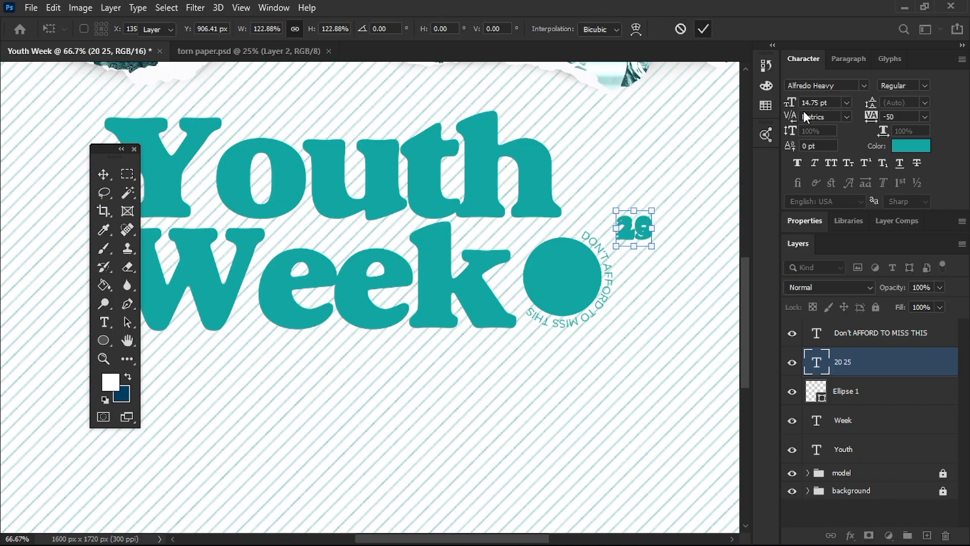
Set the space after paragraph of the 20 25 text to -6 pt to bring its two lines close together
left_click(847, 60)
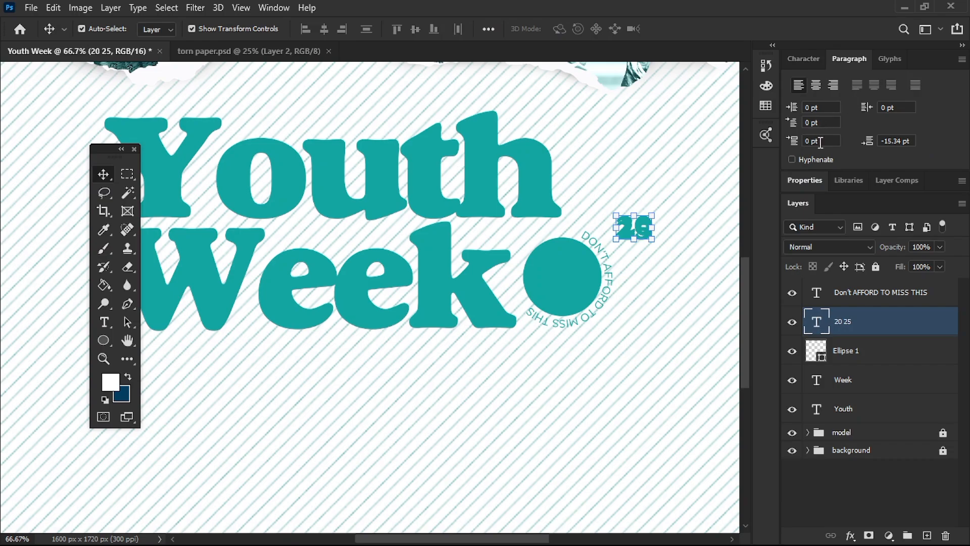
double_click(886, 139)
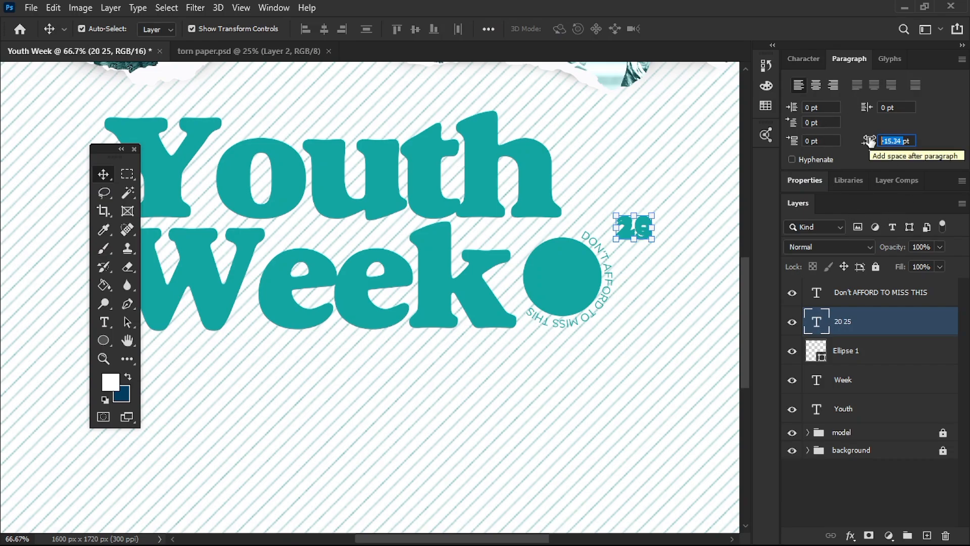
type("2")
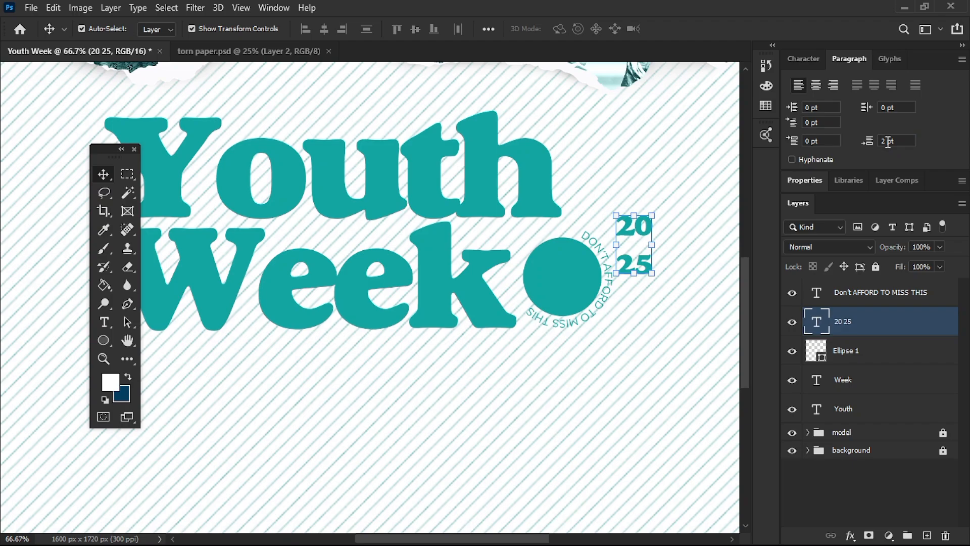
double_click(882, 141)
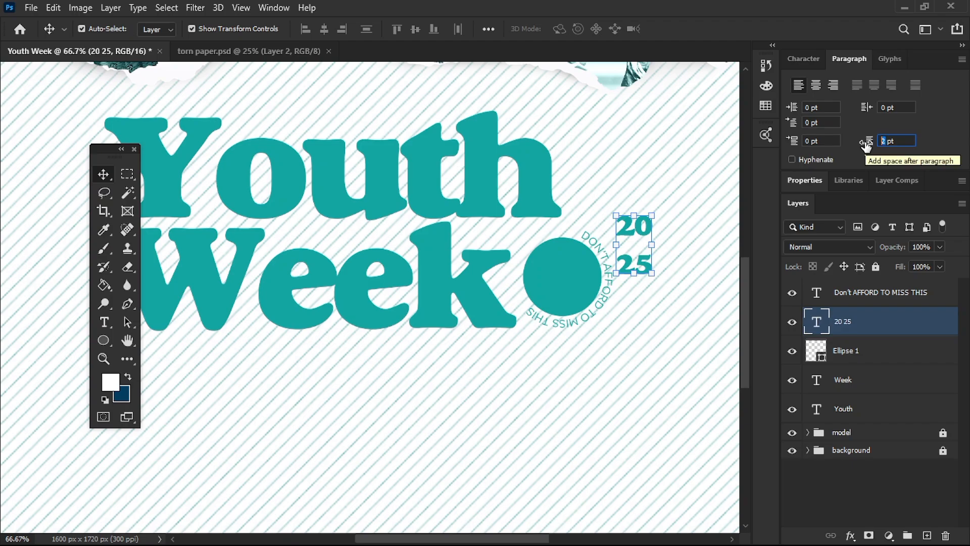
type("-4")
key("Return")
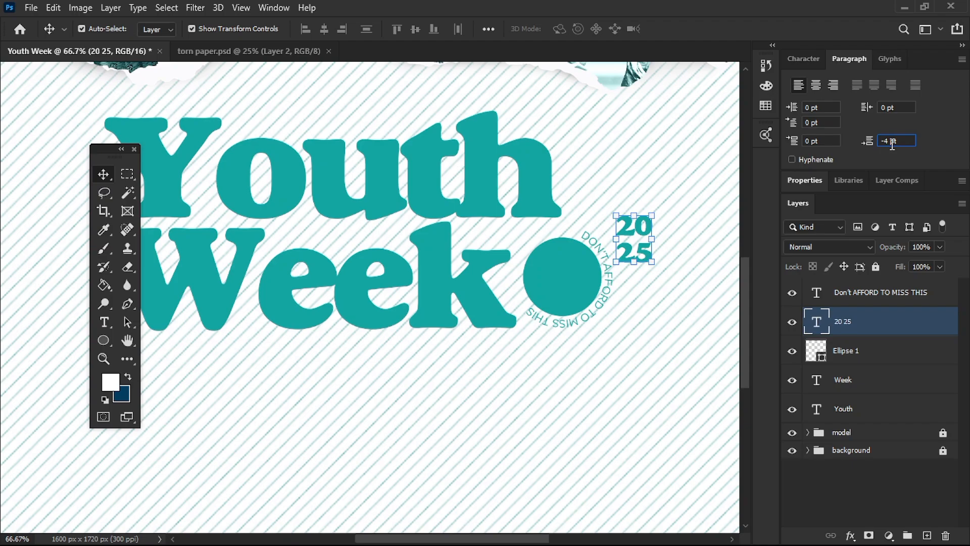
key("Return")
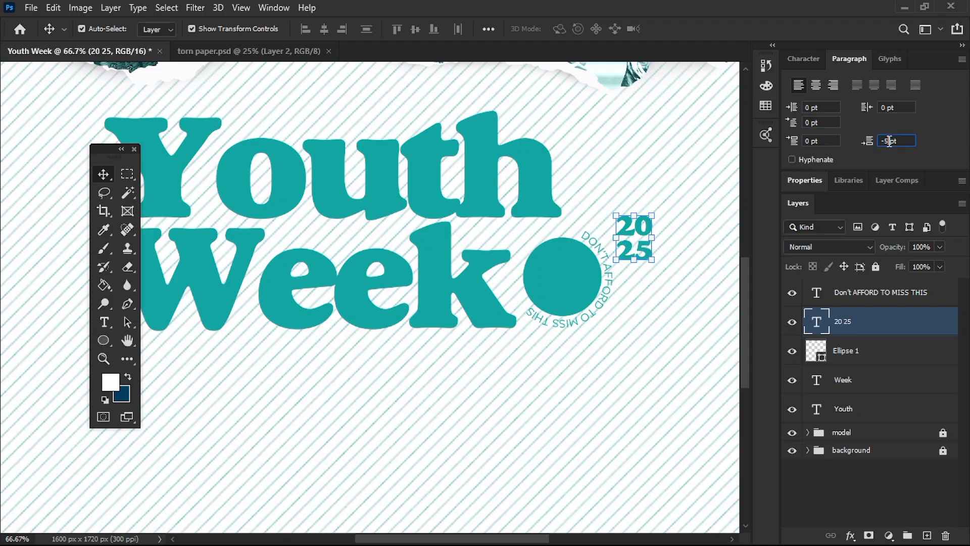
type("6")
key("Return")
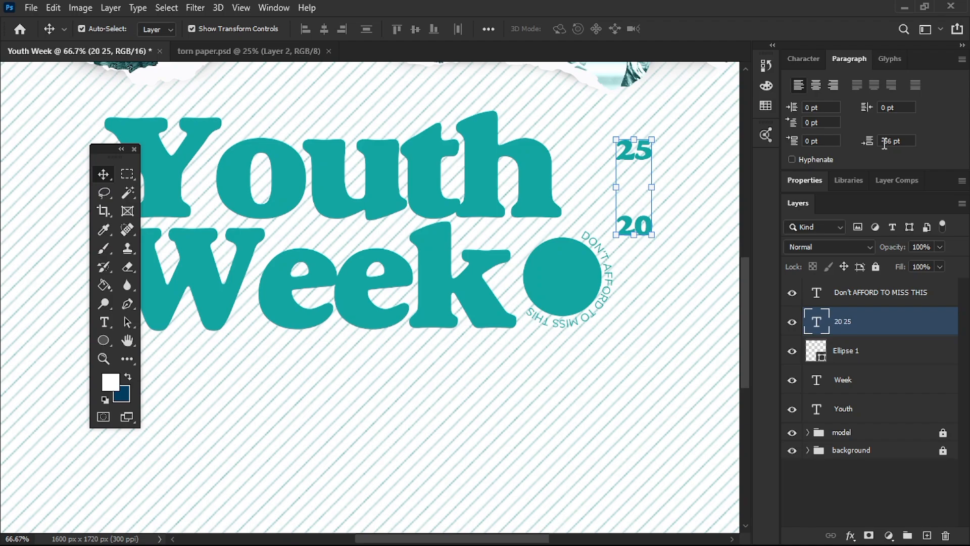
key("ctrl+z")
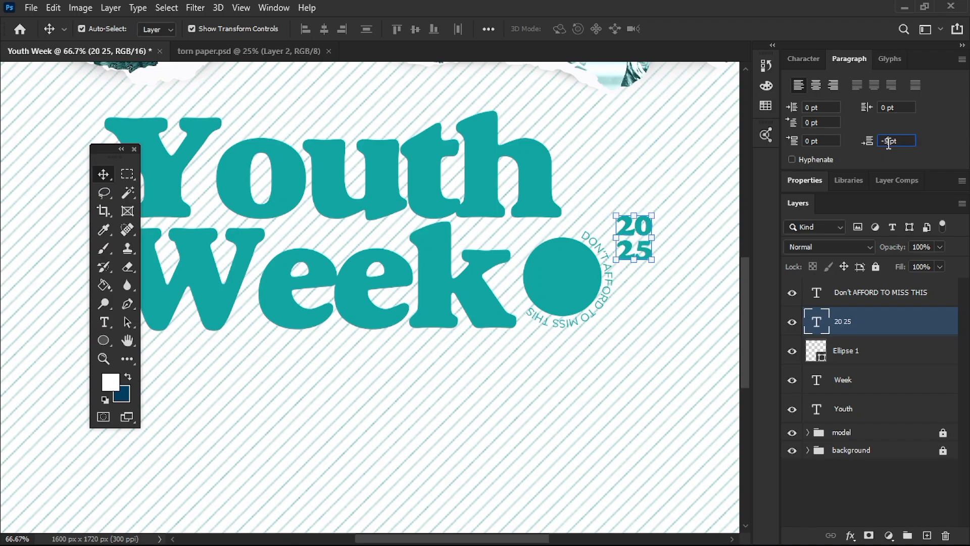
type("6")
key("Return")
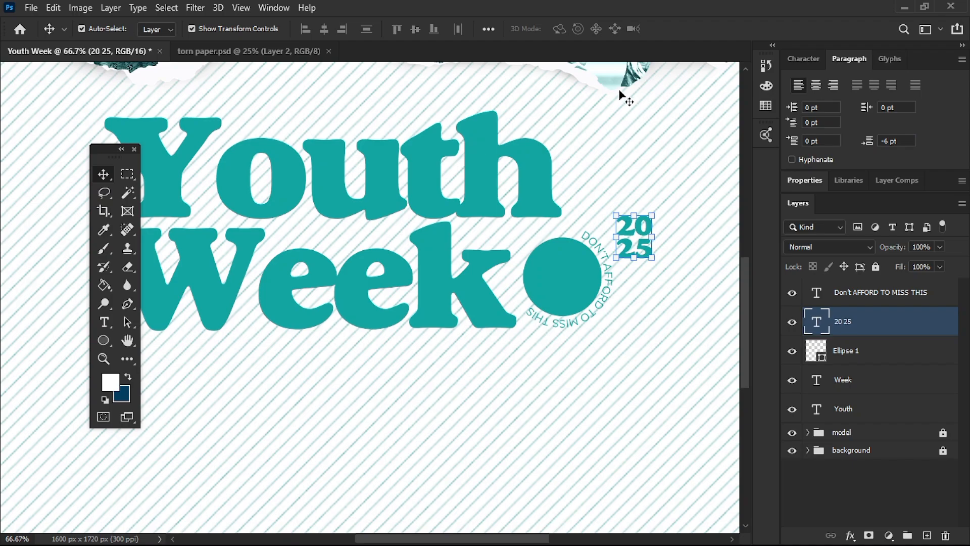
Change the 20 25 text colour to white (ffffff)
left_click(803, 59)
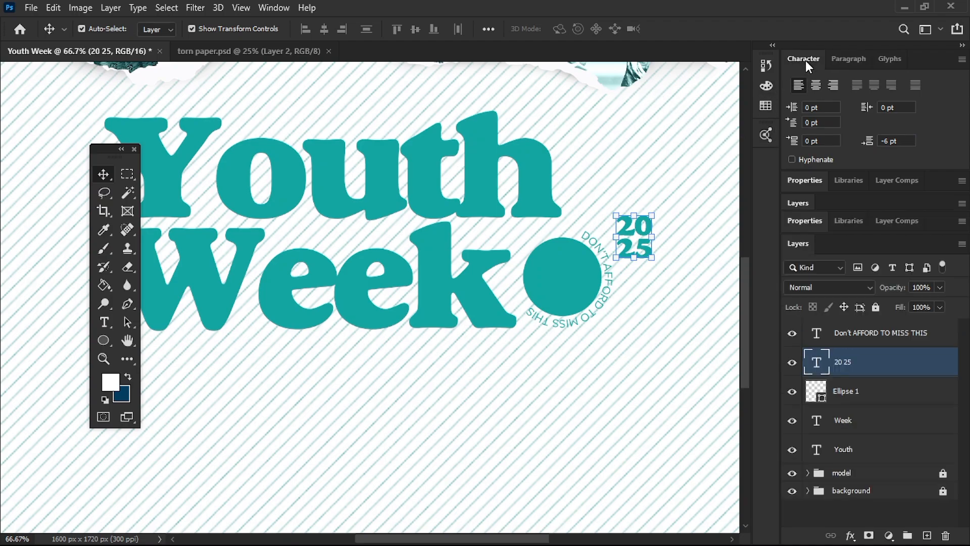
left_click(910, 145)
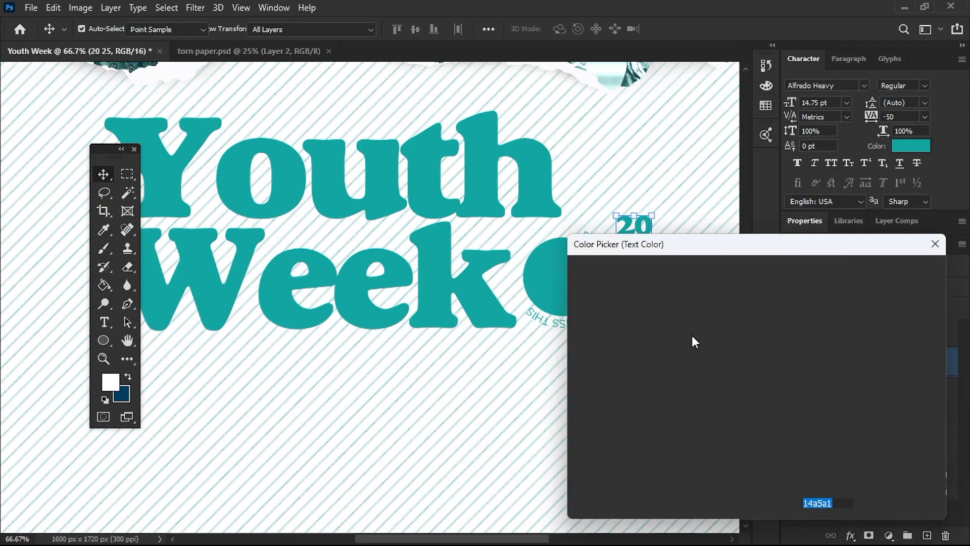
type("ffffff")
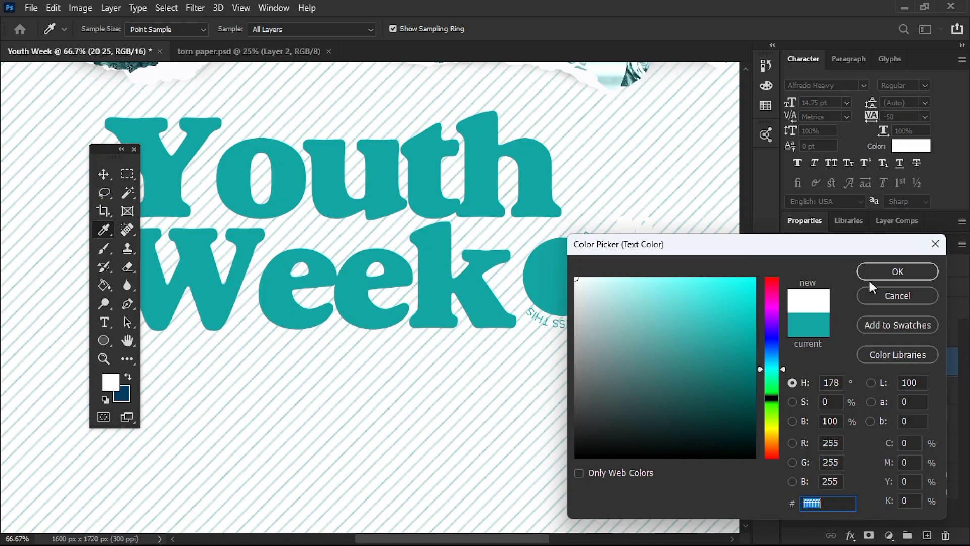
left_click(869, 273)
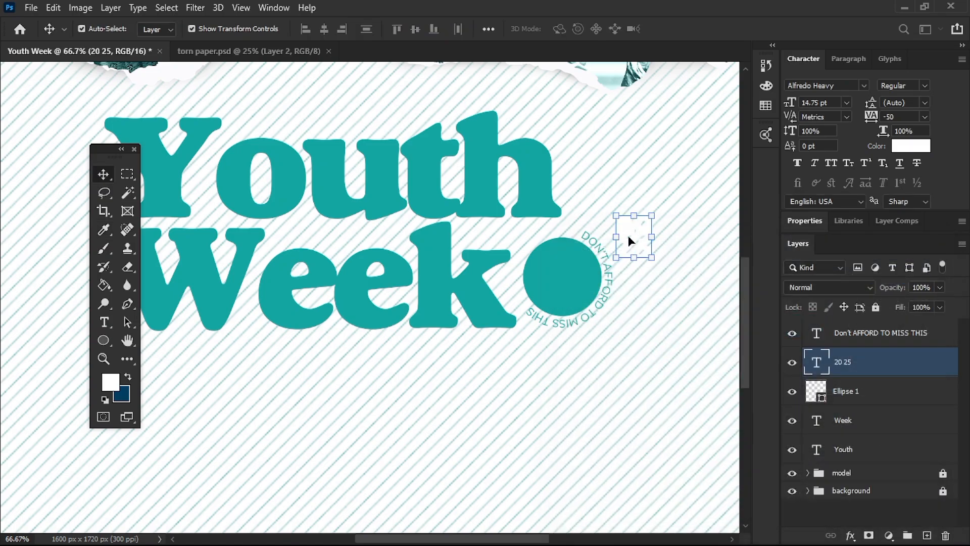
Place the 20 25 text over the teal circle and set its font size to 18 pt
left_click_drag(628, 236, 557, 279)
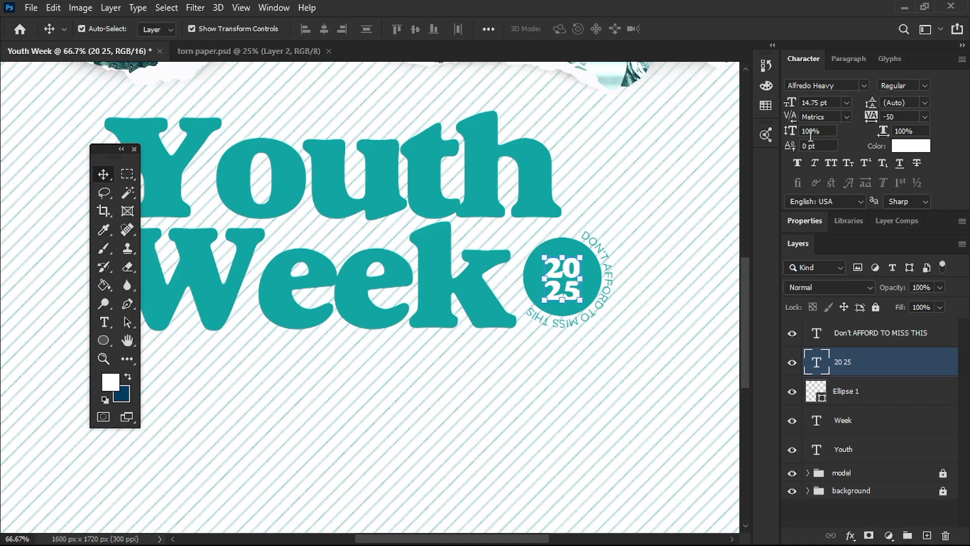
left_click(789, 103)
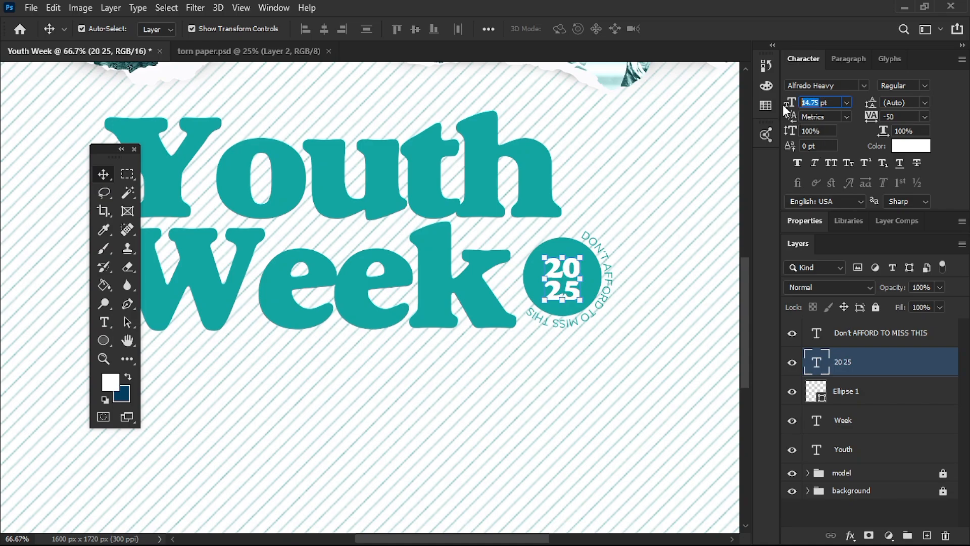
type("18")
key("Return")
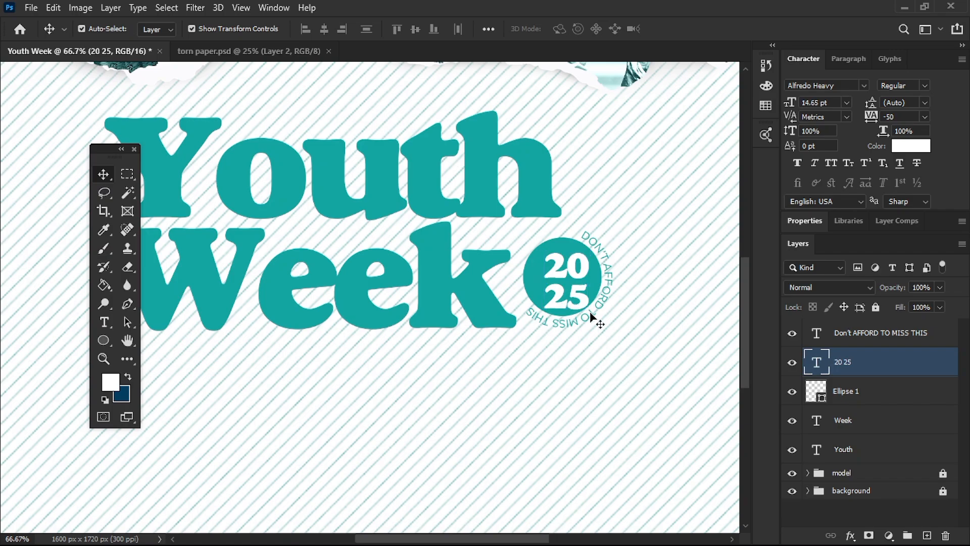
Nudge the 20 25 text slightly up and to the left so it sits centred inside the teal circle
left_click_drag(578, 302, 571, 293)
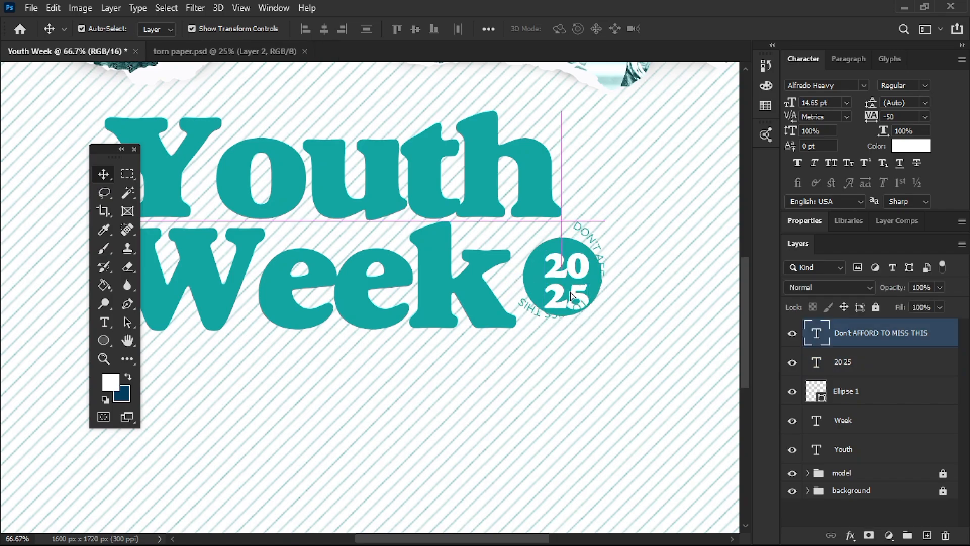
left_click(843, 363)
key("Left")
key("Left")
key("Left")
key("Left")
key("Left")
key("Left")
key("Left")
key("Up")
key("Up")
key("Up")
key("Up")
key("Up")
key("Up")
key("Up")
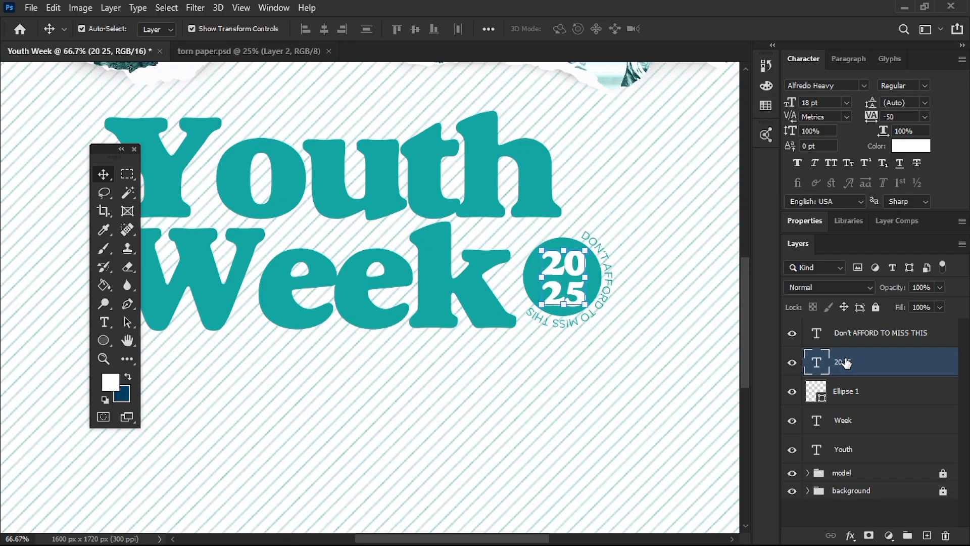
Rotate the circular text around the badge about 6 degrees counter-clockwise, apply the transform and deselect it
key("ctrl+minus")
key("ctrl+minus")
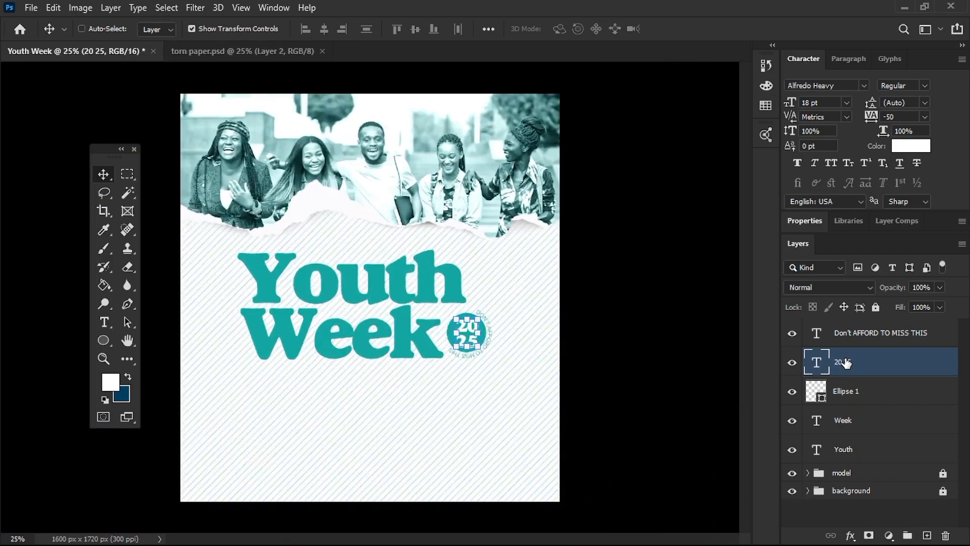
left_click(846, 363, "ctrl")
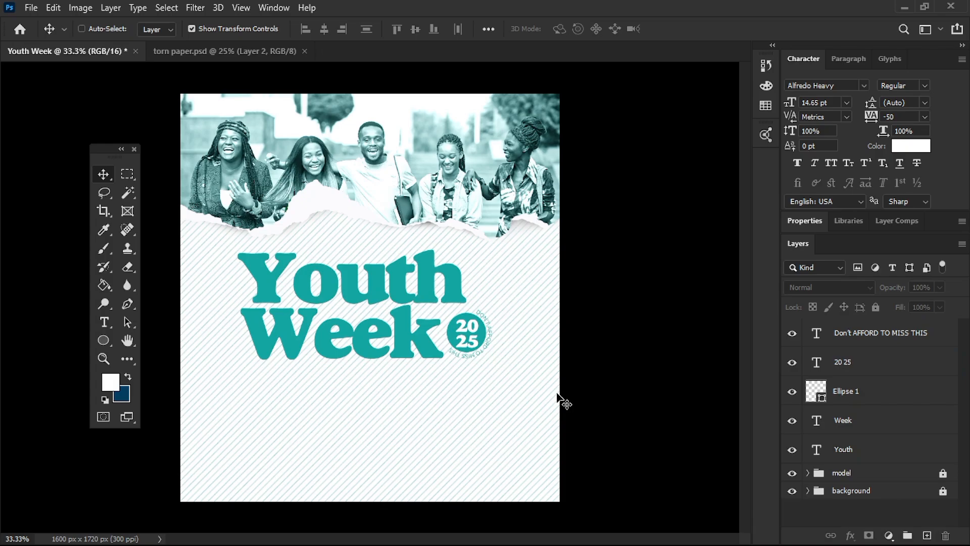
key("ctrl+plus")
key("ctrl+plus")
key("ctrl+minus")
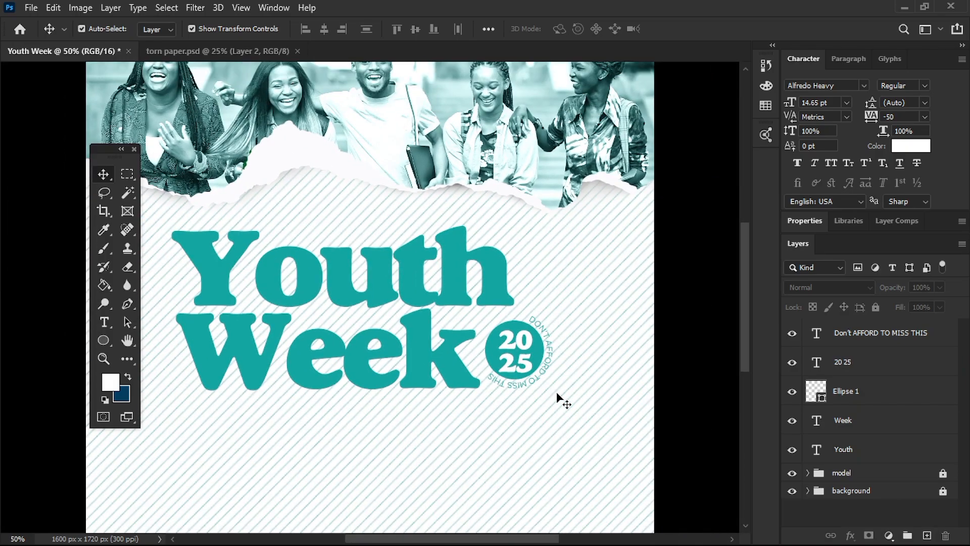
left_click(551, 361)
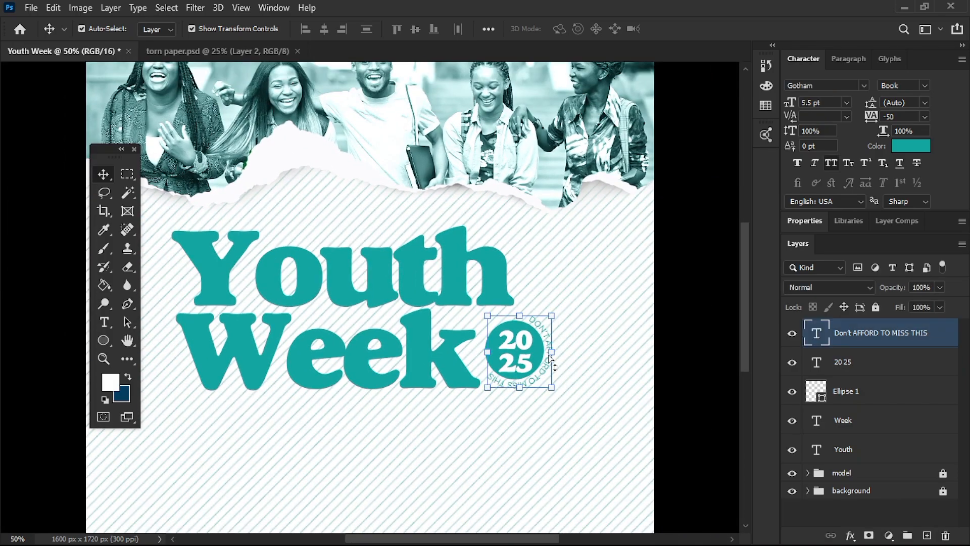
key("ctrl+t")
left_click_drag(564, 393, 565, 387)
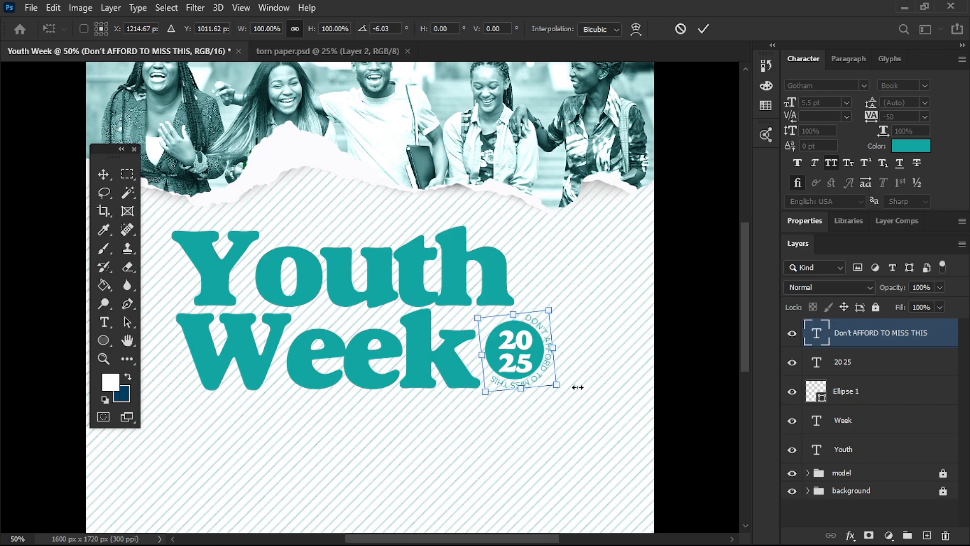
key("Return")
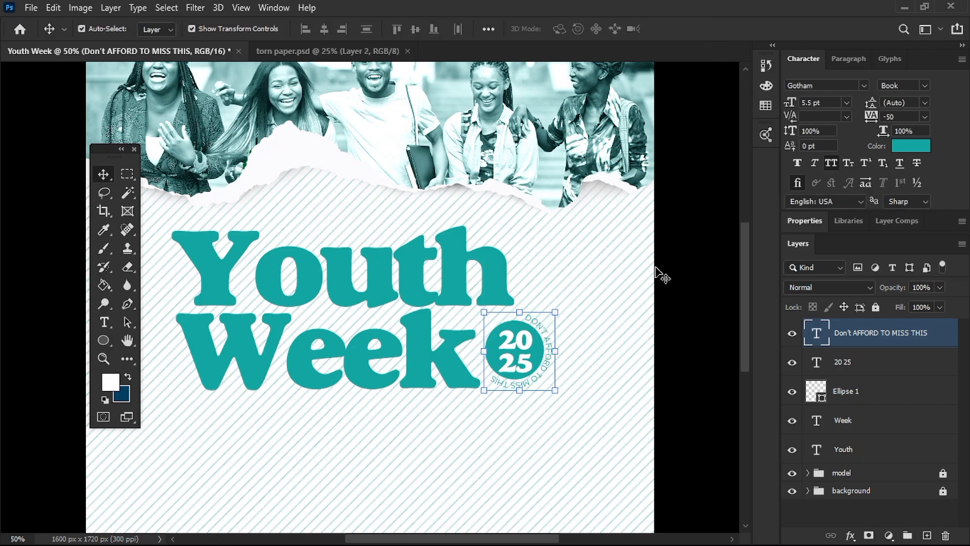
left_click(661, 275)
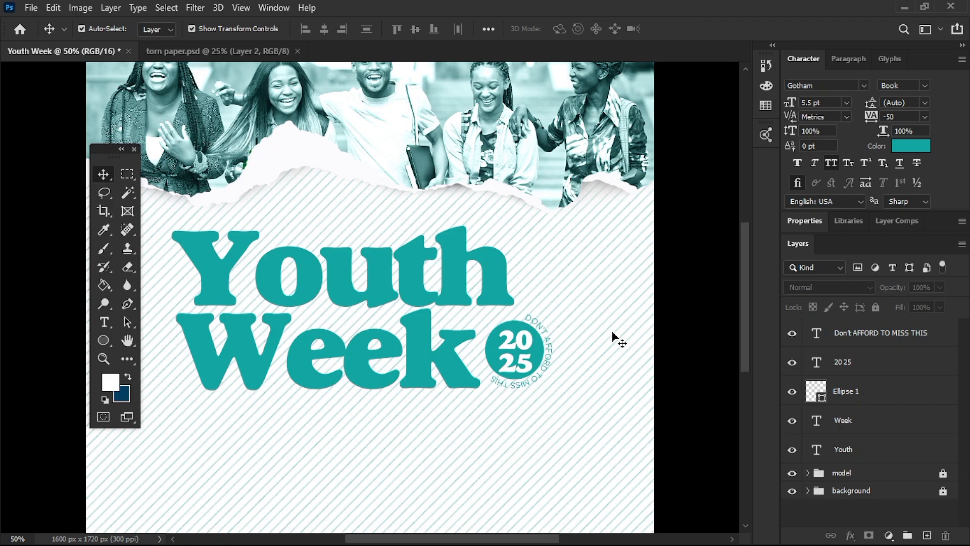
key("ctrl+minus")
key("ctrl+minus")
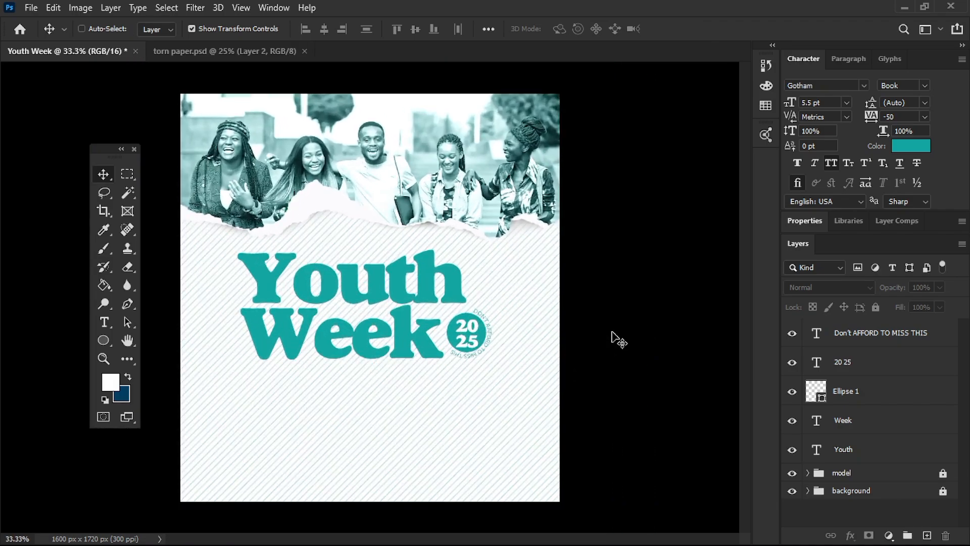
Draw a white rectangular strip about 2400 px wide and 64 px high across the canvas and place it just above the Youth title
key("ctrl+plus")
key("ctrl+minus")
right_click(101, 341)
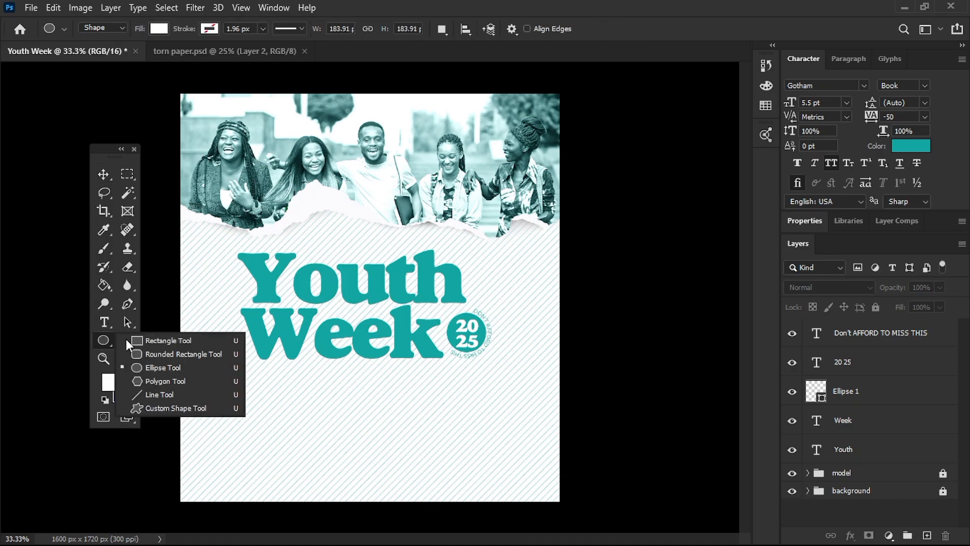
left_click(128, 351)
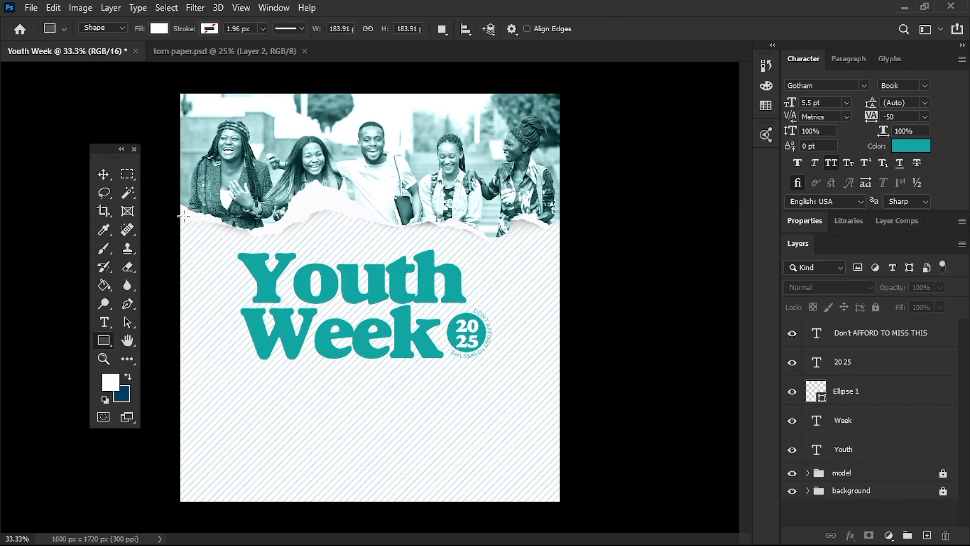
left_click_drag(181, 216, 739, 212)
key("ctrl+t")
left_click(703, 29)
left_click_drag(485, 221, 446, 237)
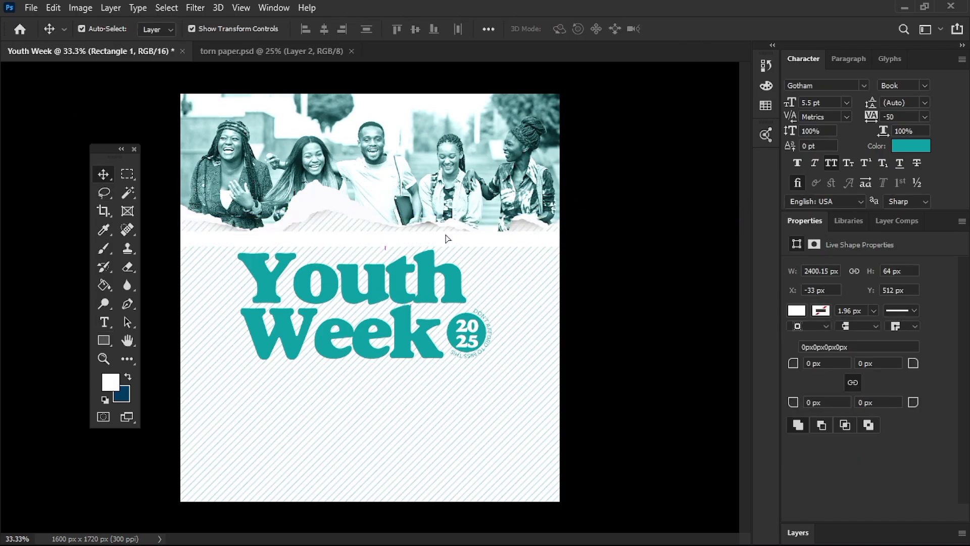
Rotate the white strip about 7.7 degrees counter-clockwise and apply the transform
key("ctrl+t")
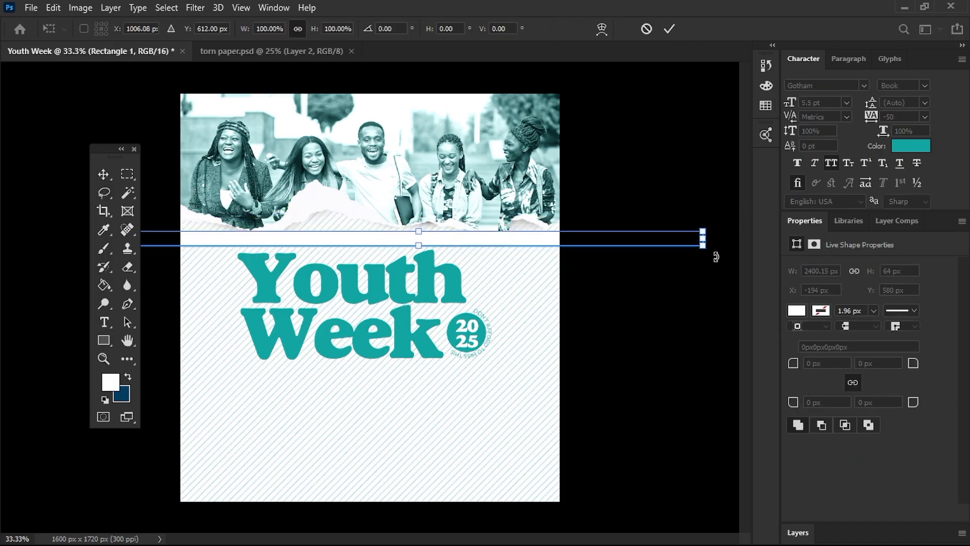
left_click_drag(713, 256, 713, 202)
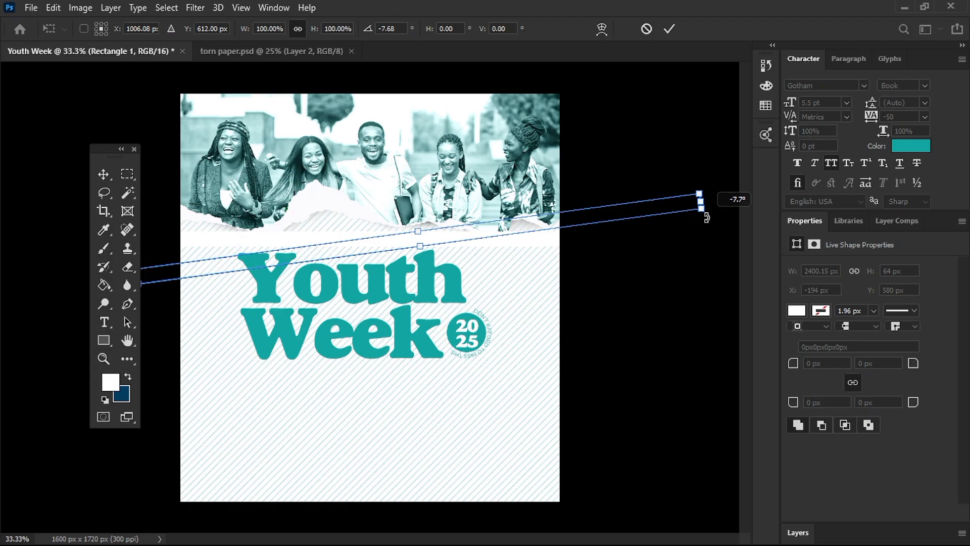
left_click(669, 29)
left_click(440, 216)
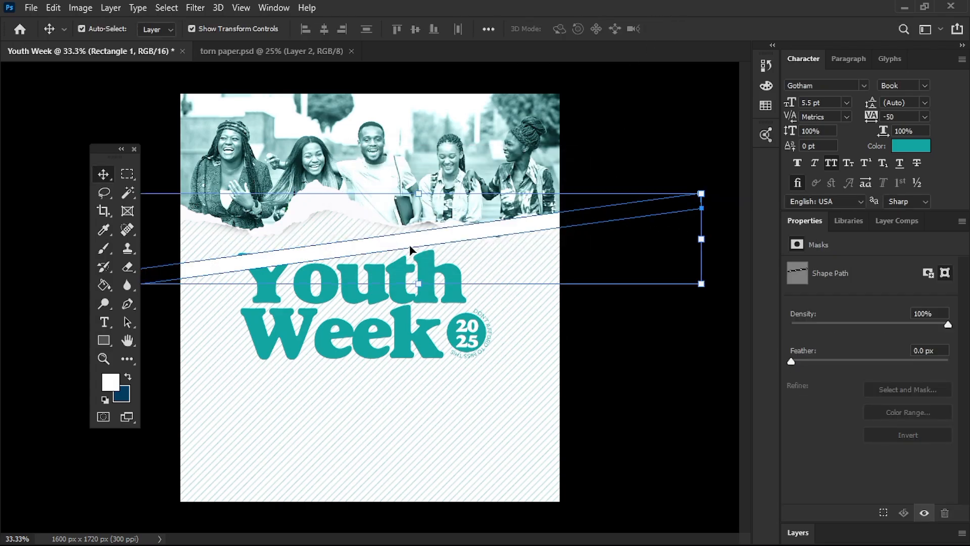
Move the slanted white strip up so it crosses the torn paper edge just above the Youth title, and deselect it
left_click_drag(414, 242, 408, 224)
key("Up")
key("Up")
key("Up")
key("Up")
key("Up")
key("Up")
key("Up")
key("Up")
key("Up")
key("Up")
key("Up")
key("Up")
key("Up")
key("Up")
key("Up")
key("Up")
key("Up")
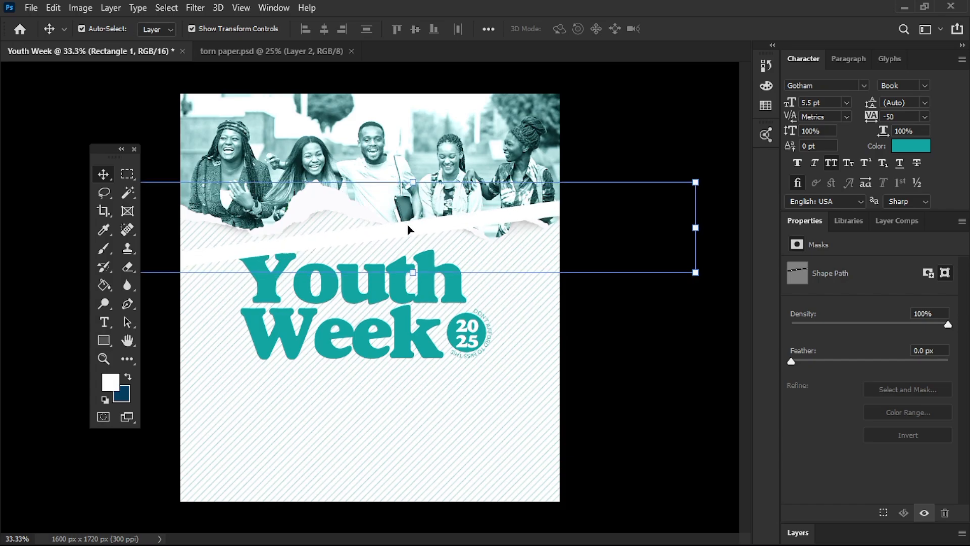
key("Down")
key("Down")
key("Down")
key("Down")
left_click(632, 142)
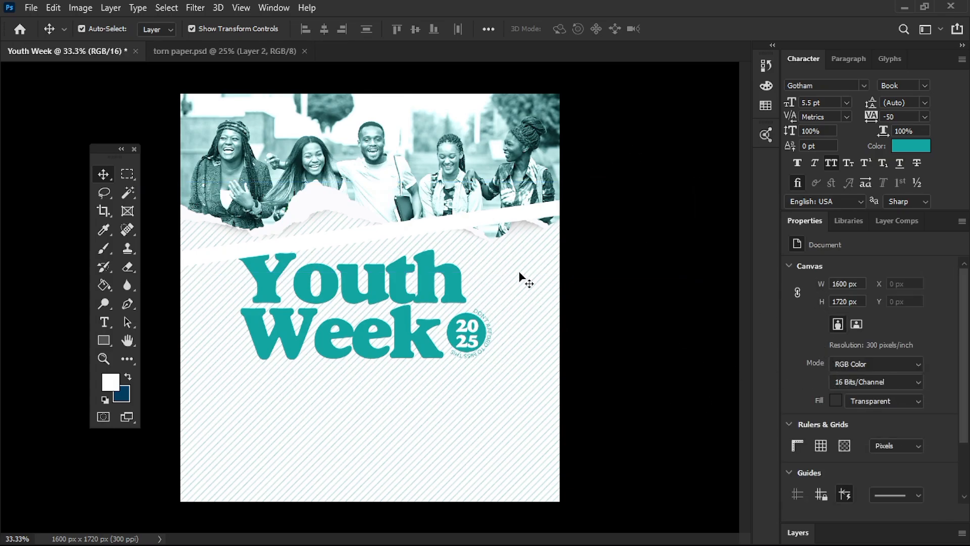
Add the text THE FELLOWSHIP OF CHIRISTIAN STUDENTS UNIJOS PRESENTS in the empty lower area and scale it up to about 9.18 pt
left_click(101, 324)
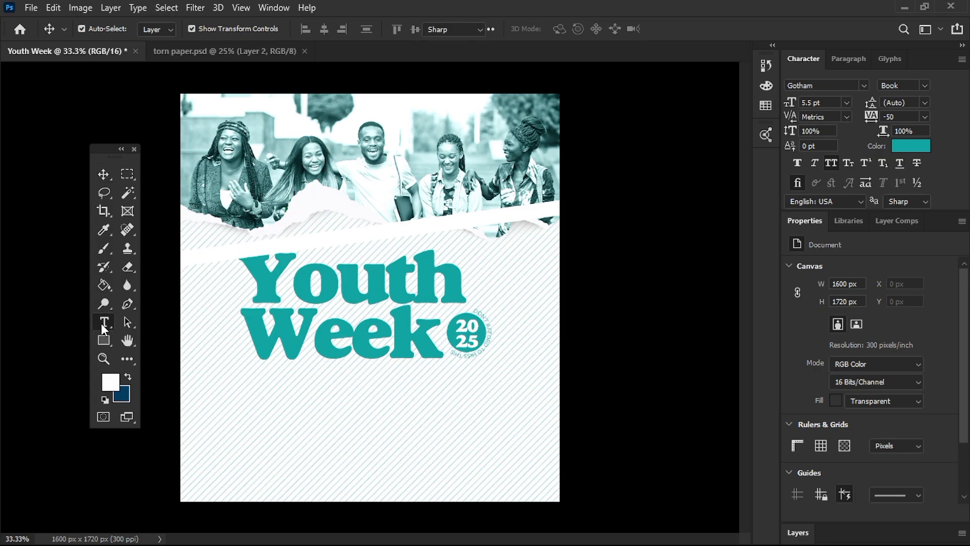
left_click(229, 427)
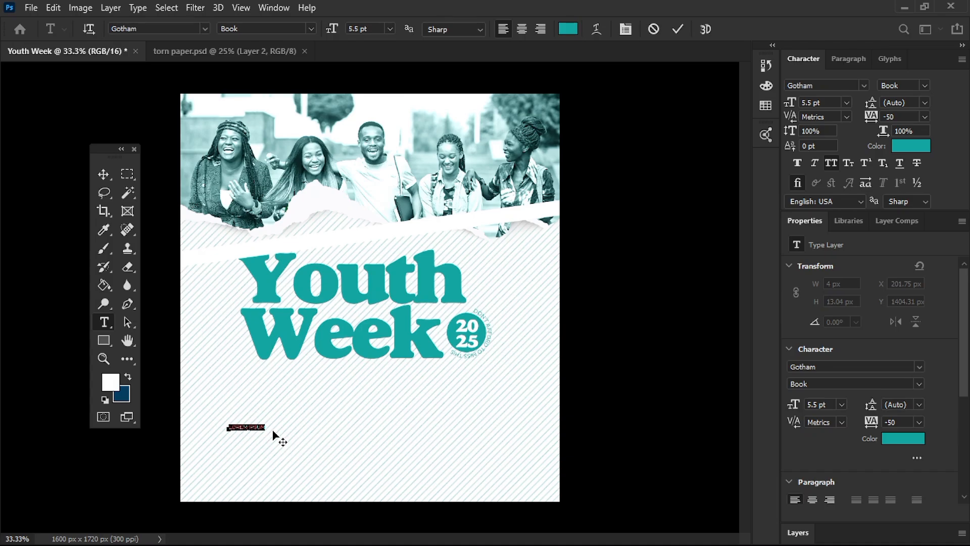
type("THE FELLOWSHIP OF CHIRISTIAN STUDENTS UNIJOS")
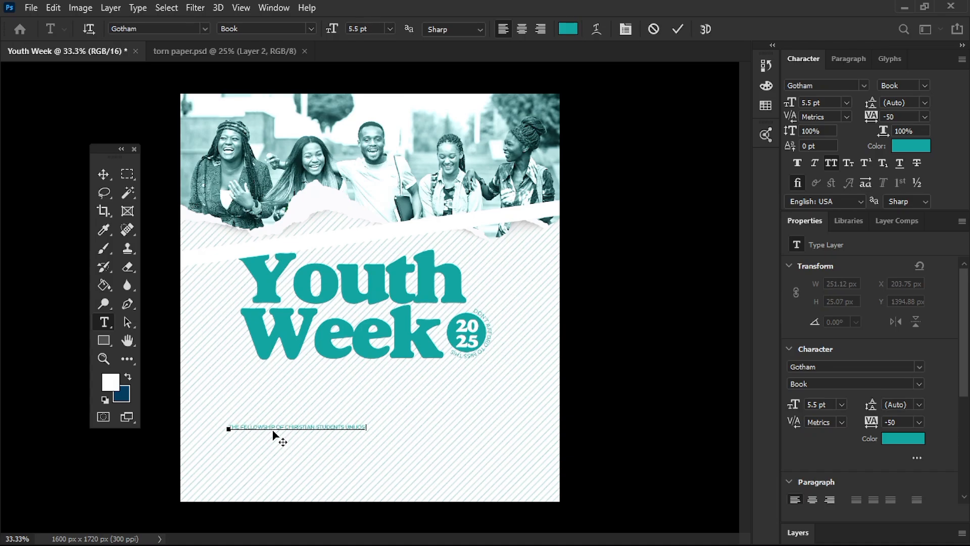
type(" PRESENTS")
key("ctrl+Return")
key("ctrl+t")
left_click_drag(396, 420, 507, 374)
key("Return")
key("ctrl+plus")
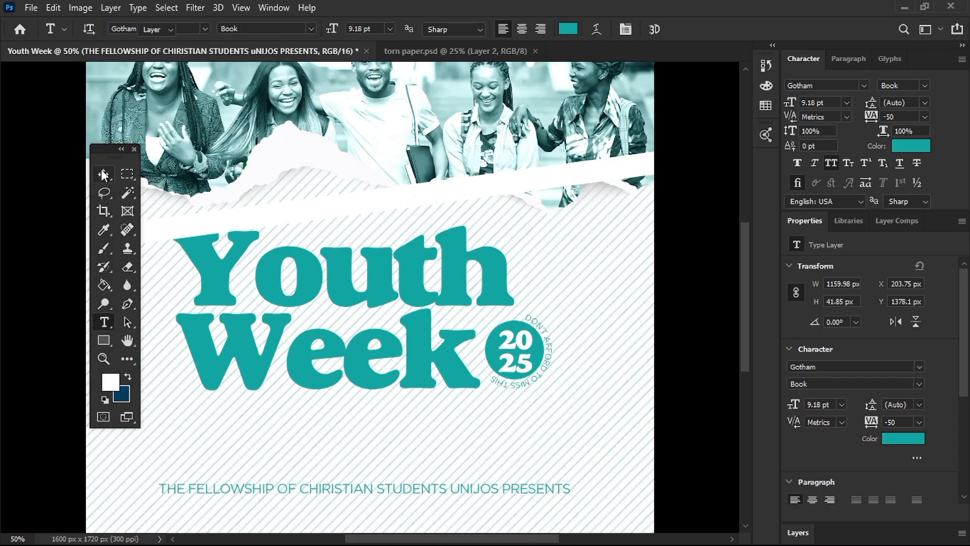
Place the fellowship text line directly above the Youth title and correct CHIRISTIAN to CHRISTIAN
left_click(103, 174)
left_click_drag(262, 489, 313, 216)
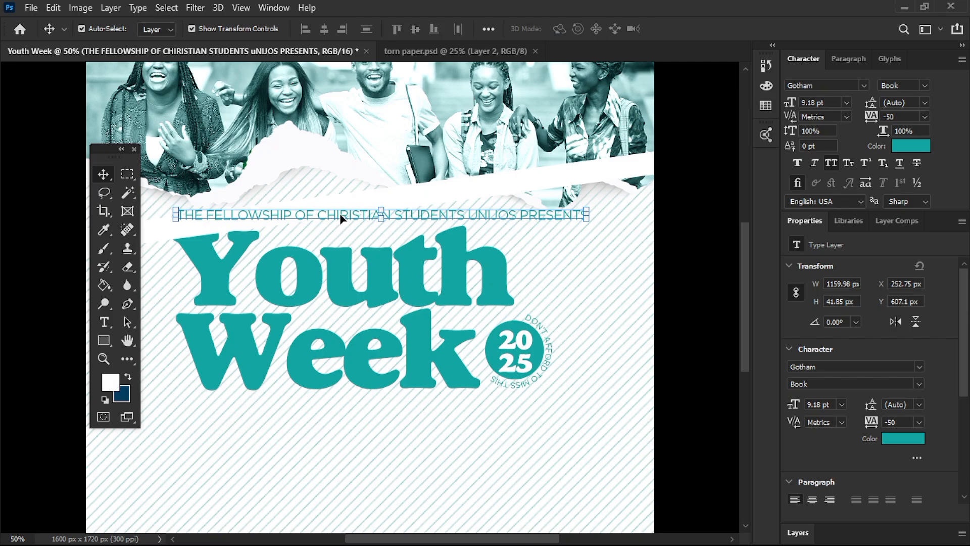
double_click(340, 214)
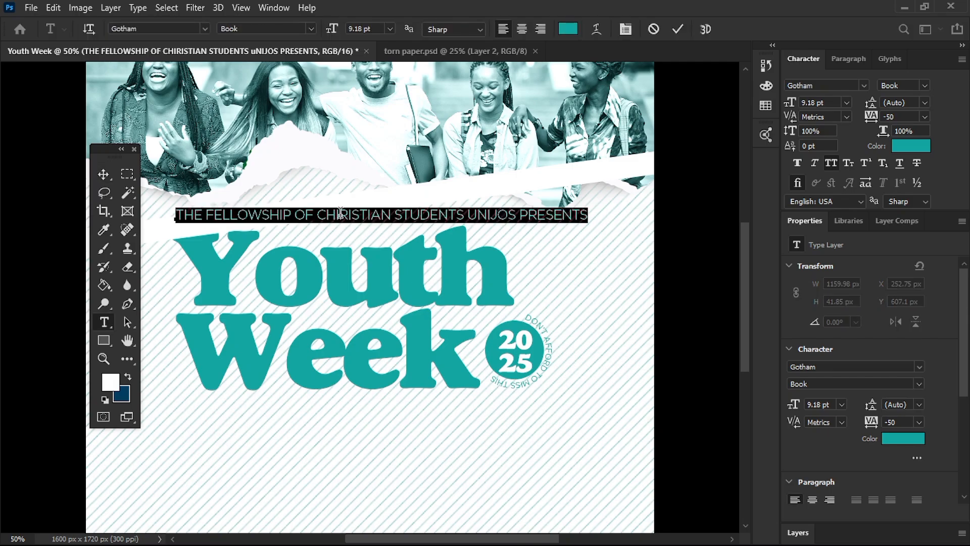
left_click(340, 214)
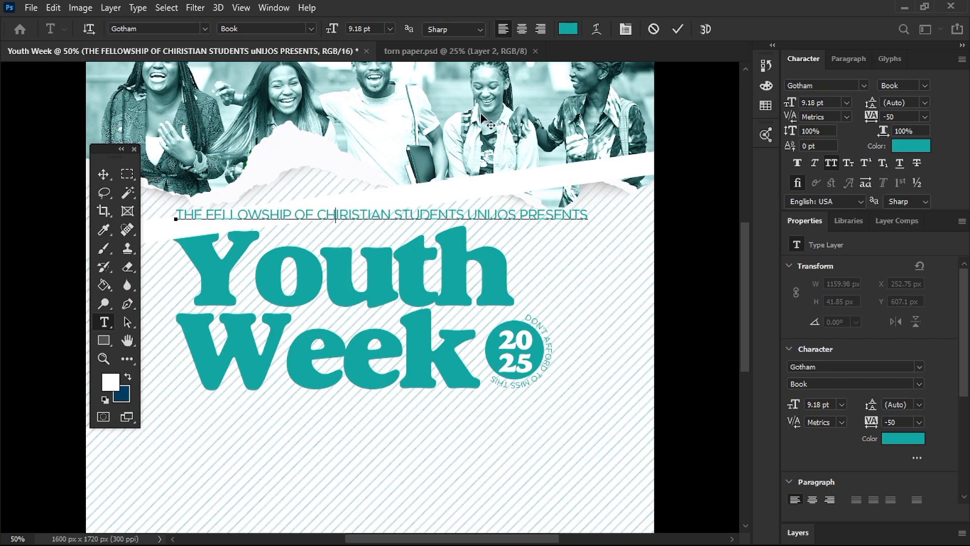
key("Delete")
left_click(676, 29)
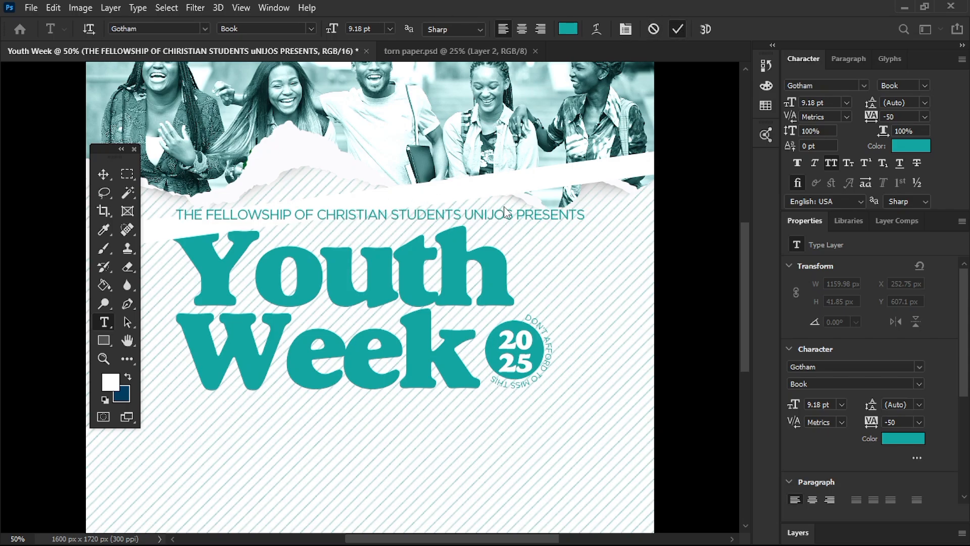
Set the fellowship text line's tracking to 200 and reposition it slightly lower and further left so it spans the canvas
key("v")
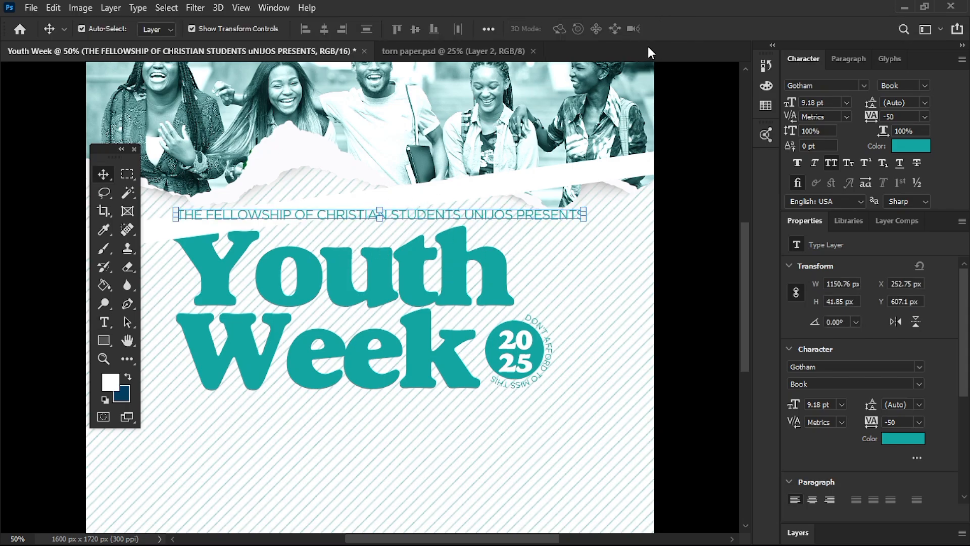
left_click_drag(353, 218, 354, 224)
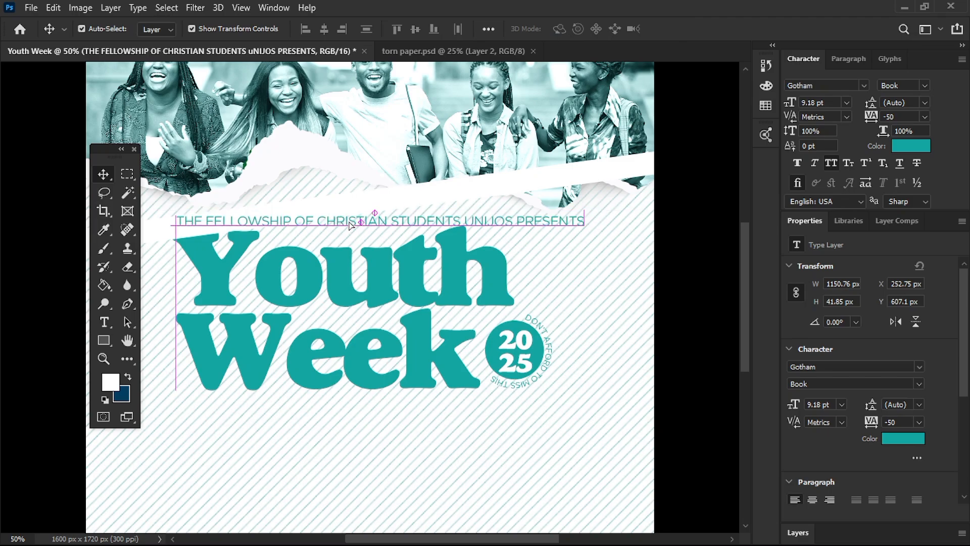
left_click(897, 117)
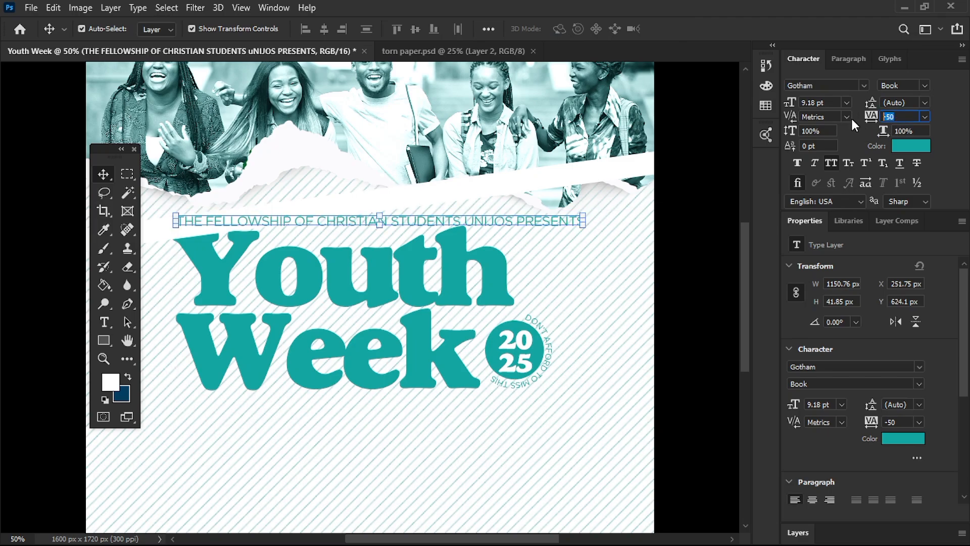
type("200")
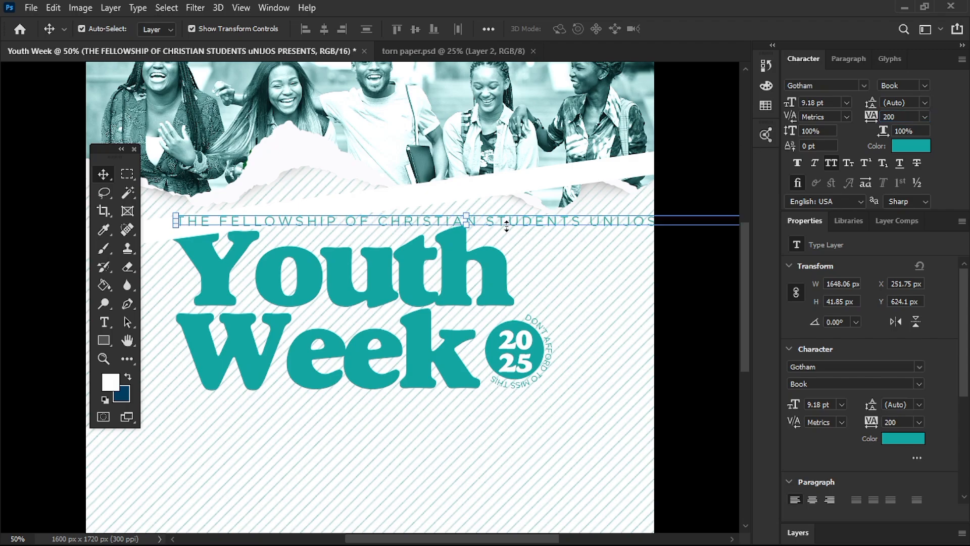
left_click_drag(528, 220, 455, 223)
key("ctrl+minus")
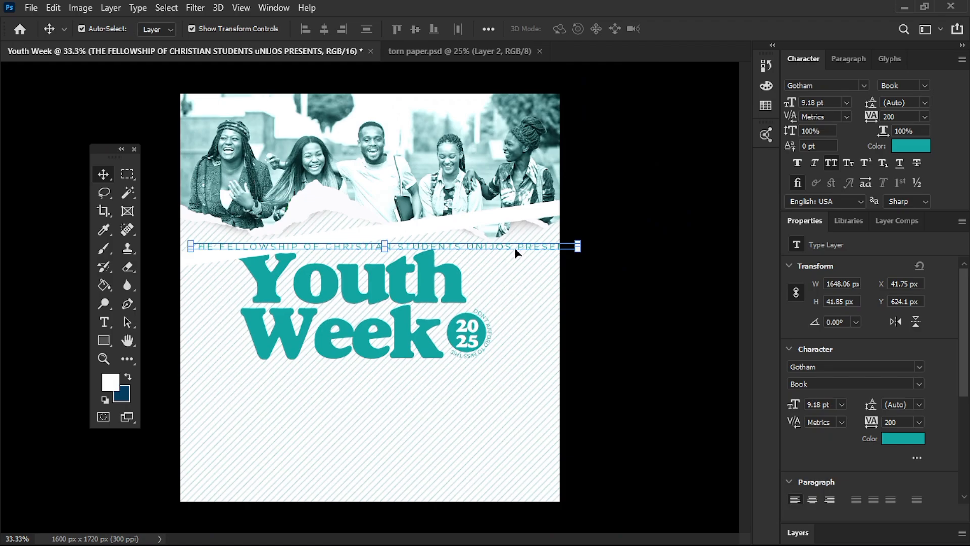
Rotate the fellowship text line 8 degrees counter-clockwise, place it on the slanted white strip and deselect it
left_click_drag(585, 245, 580, 217)
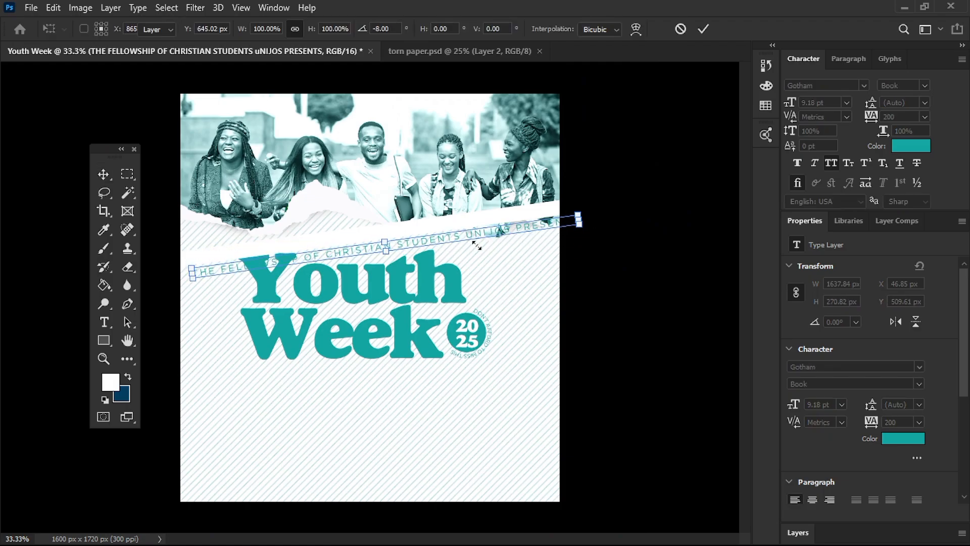
key("Return")
left_click_drag(390, 249, 397, 229)
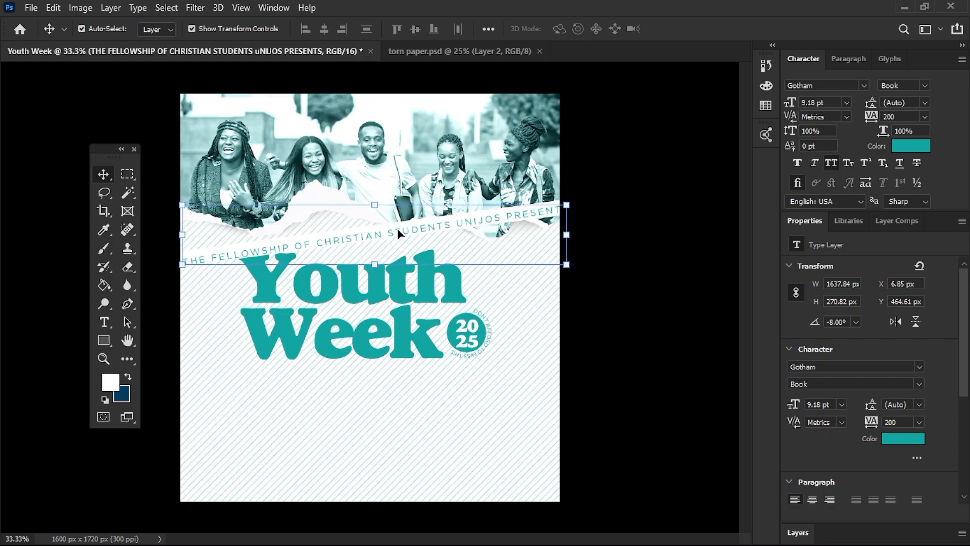
left_click(650, 155)
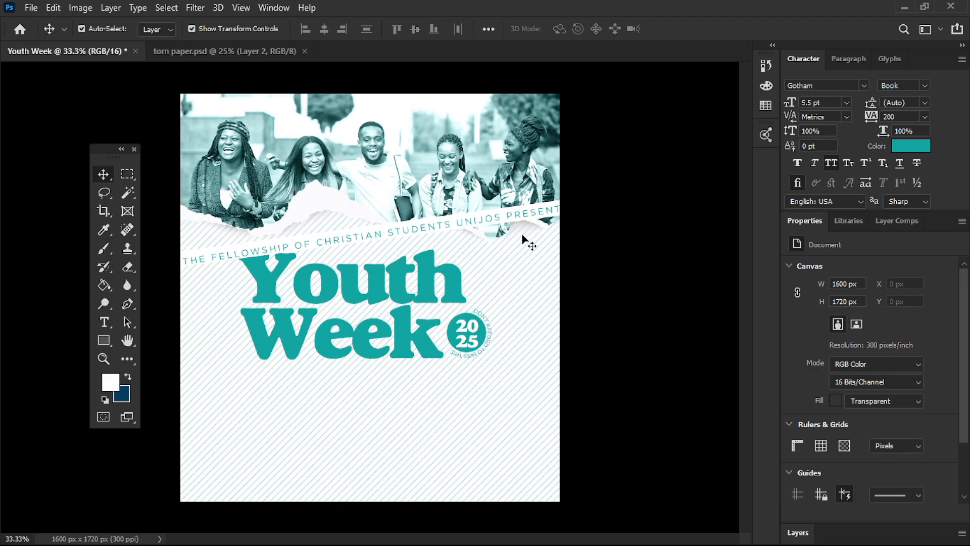
Set the tracking of the slanted "The Fellowship of Christian Students Unijos Presents" line to 100
left_click(476, 222)
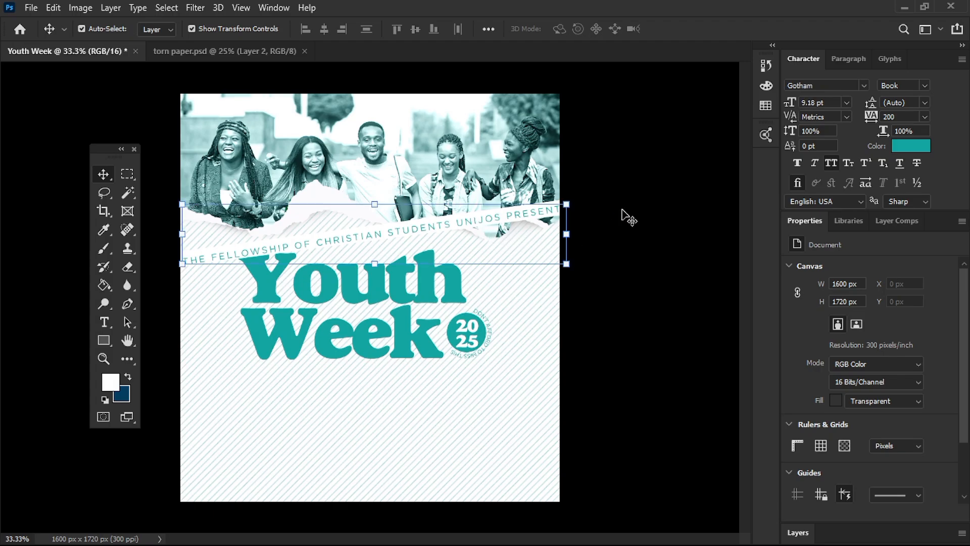
left_click(897, 117)
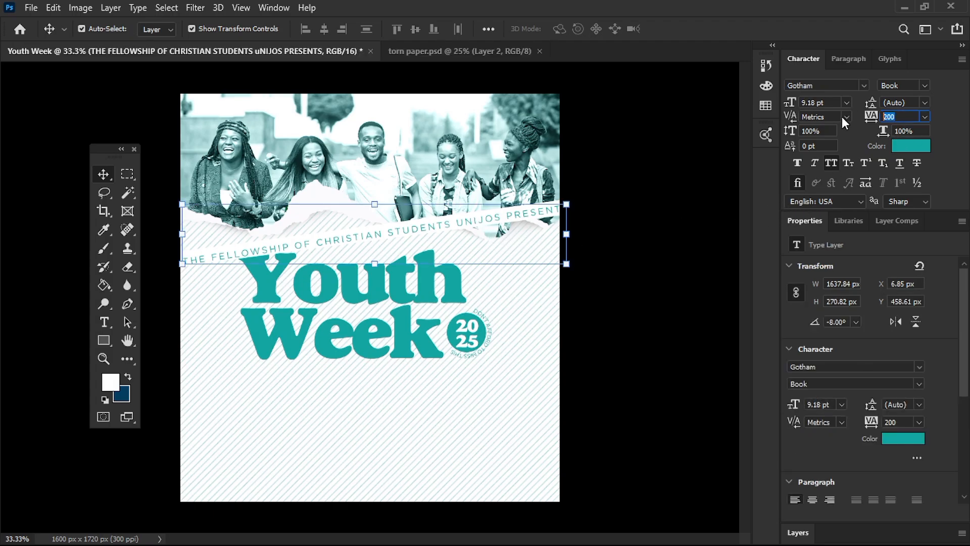
type("100")
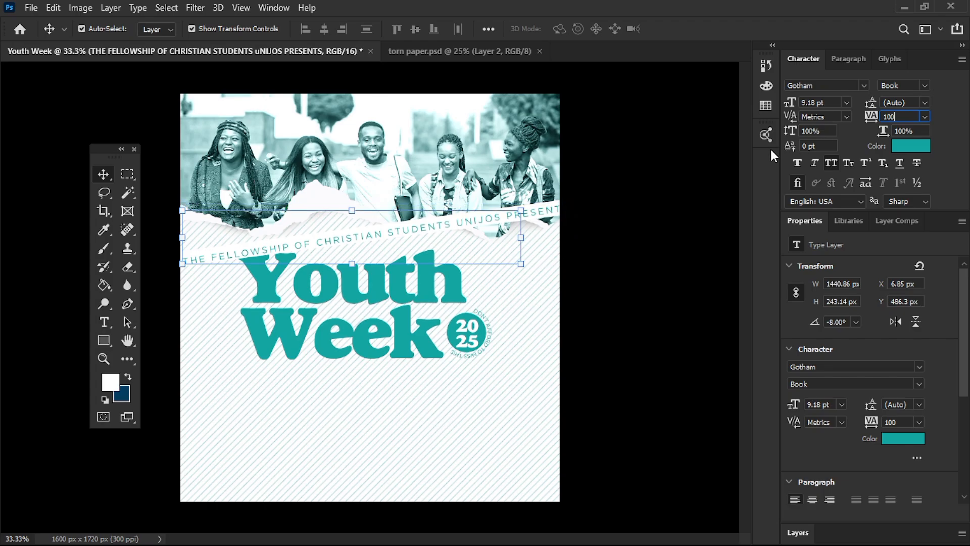
key("Return")
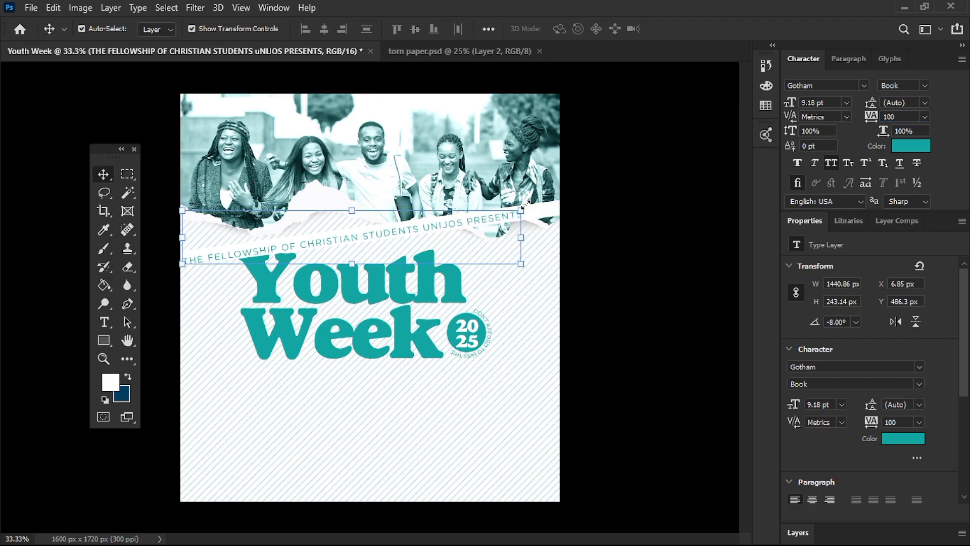
Reposition the slanted Fellowship line so it sits centred on the white strip, at about X 87 px, Y 470 px
left_click_drag(345, 239, 359, 236)
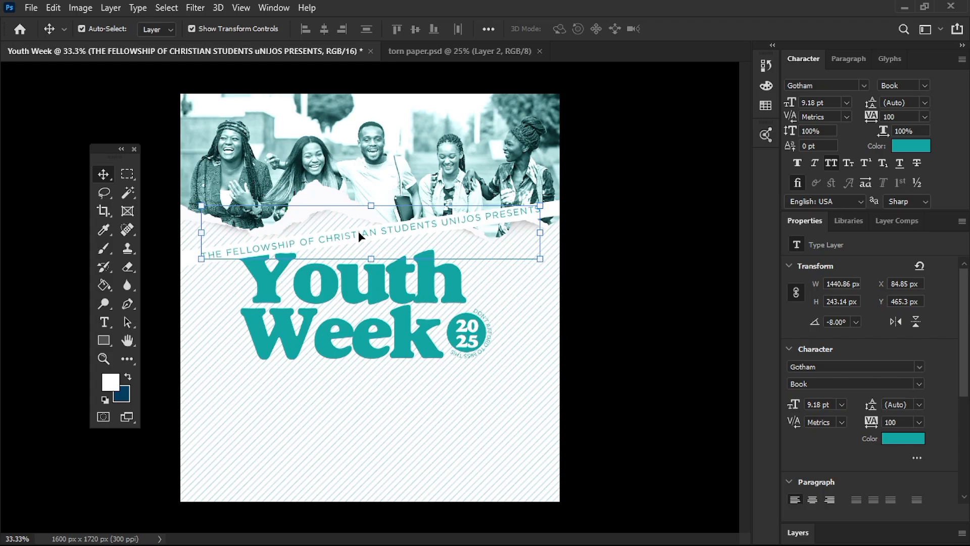
key("Down")
key("Down")
key("Down")
key("Down")
key("Down")
key("Down")
key("Right")
key("Right")
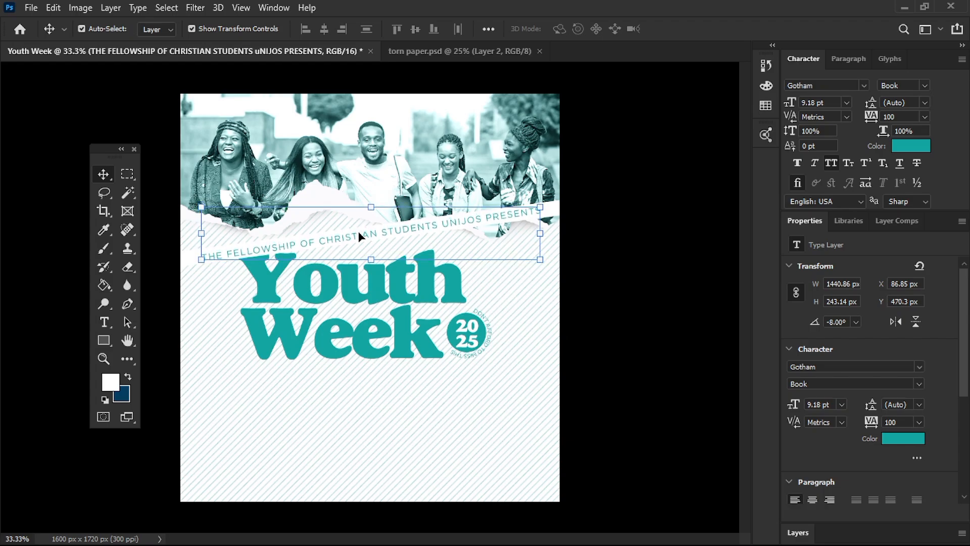
Rotate the Fellowship line by about 0.21° to follow the white strip's slant, and deselect it
key("ctrl+plus")
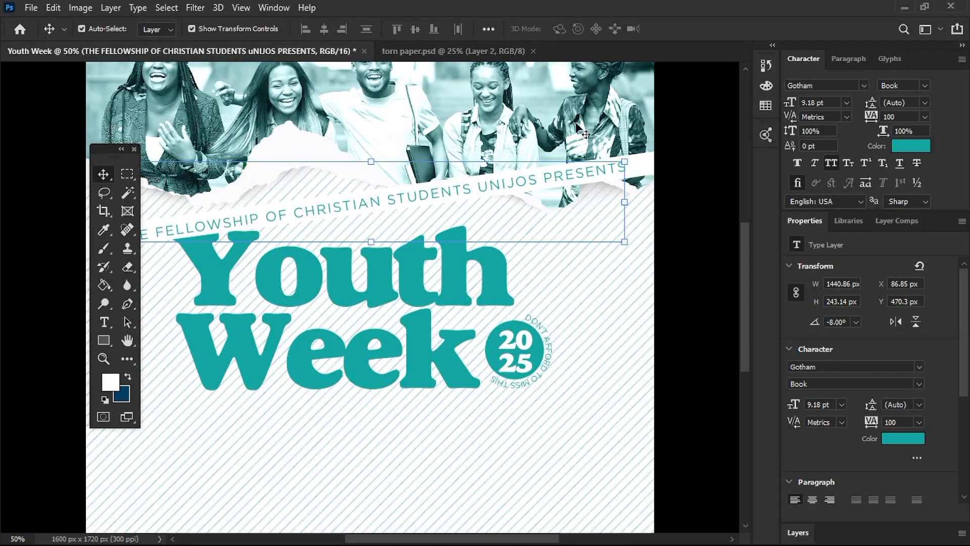
left_click_drag(642, 154, 643, 156)
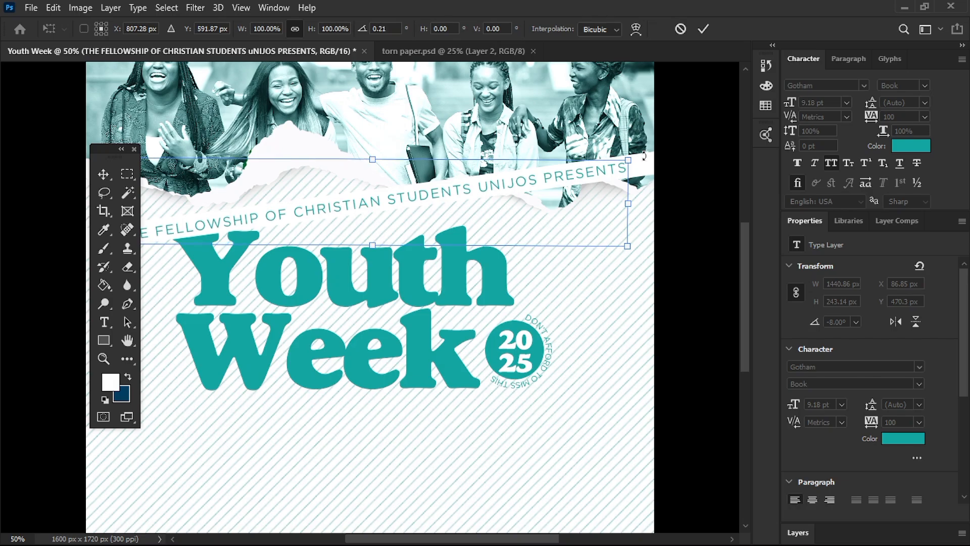
left_click(706, 30)
key("ctrl+minus")
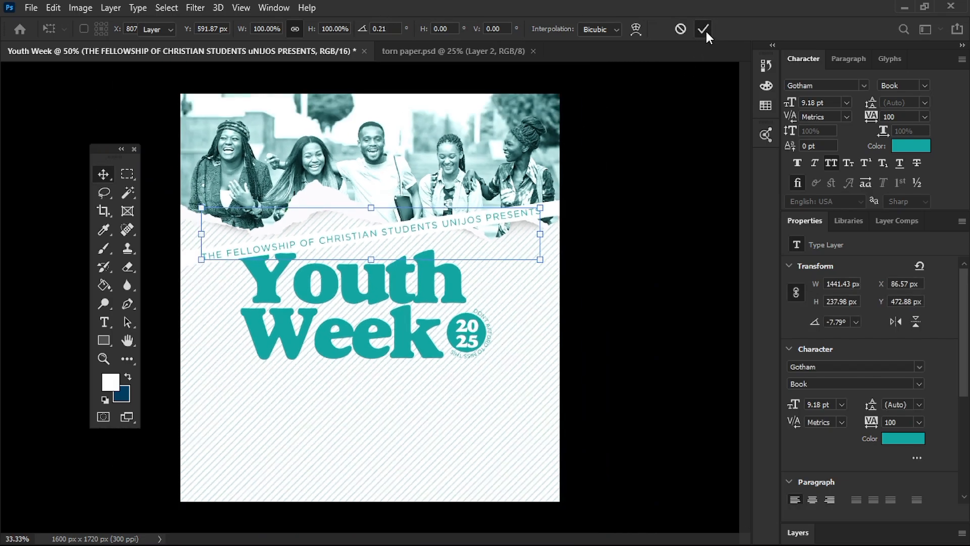
left_click(705, 30)
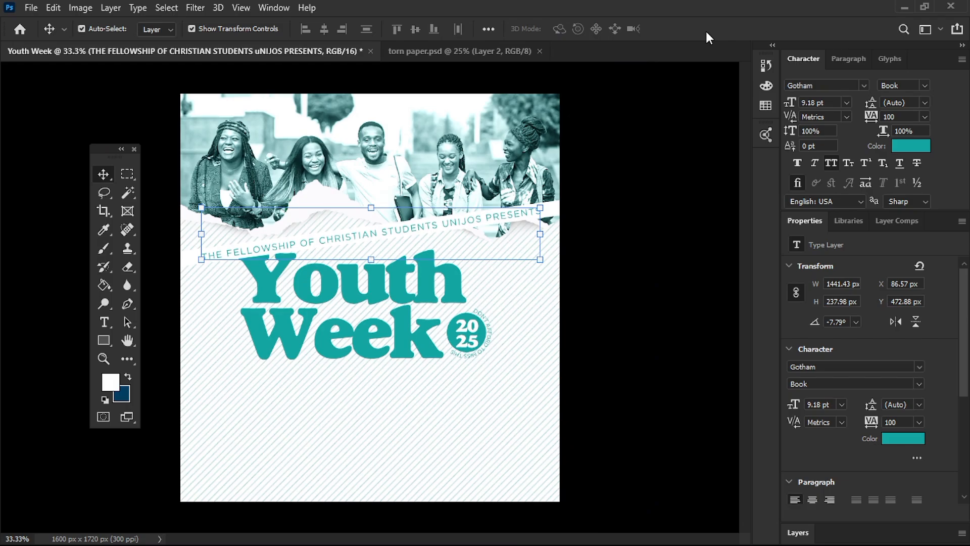
left_click(651, 233)
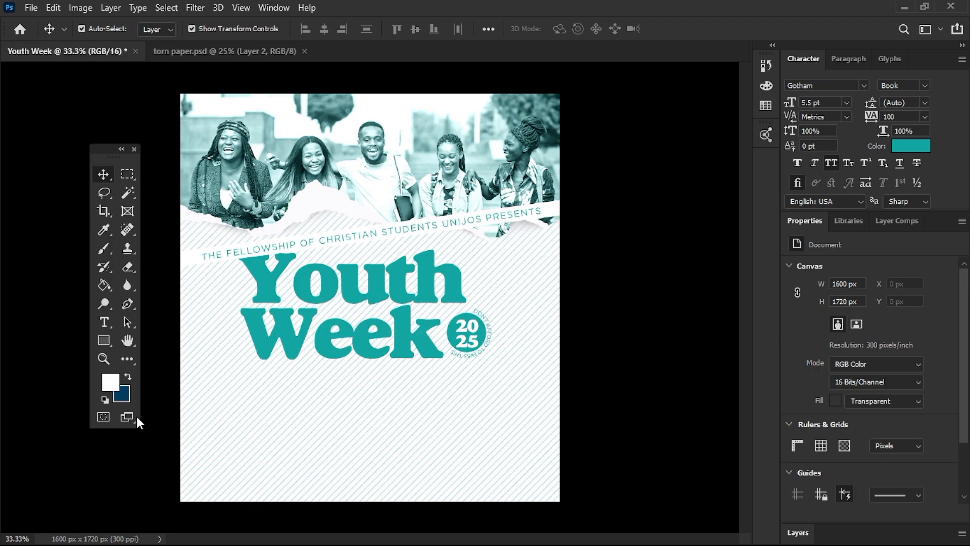
Add a 24 pt text line reading "CELEBRATION" just below the Youth Week title
left_click(104, 324)
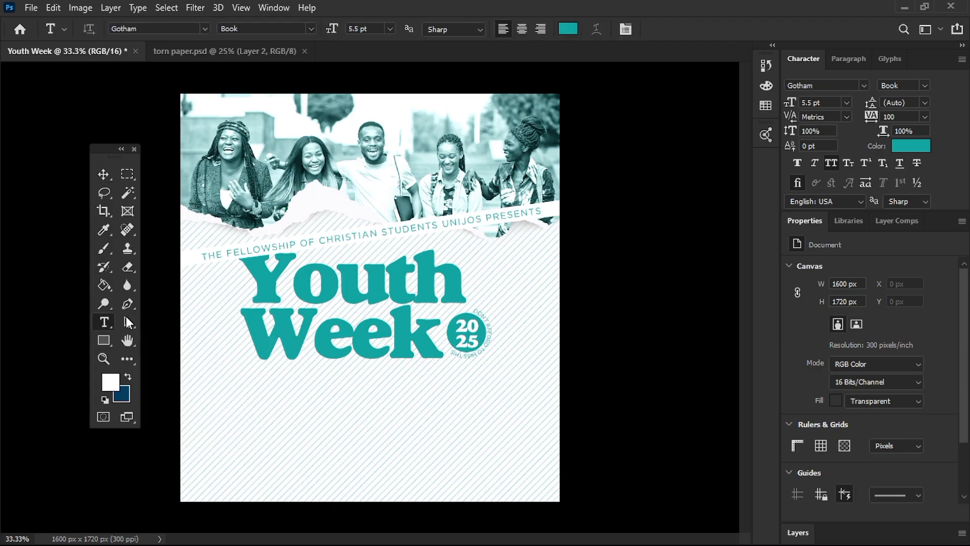
left_click(251, 383)
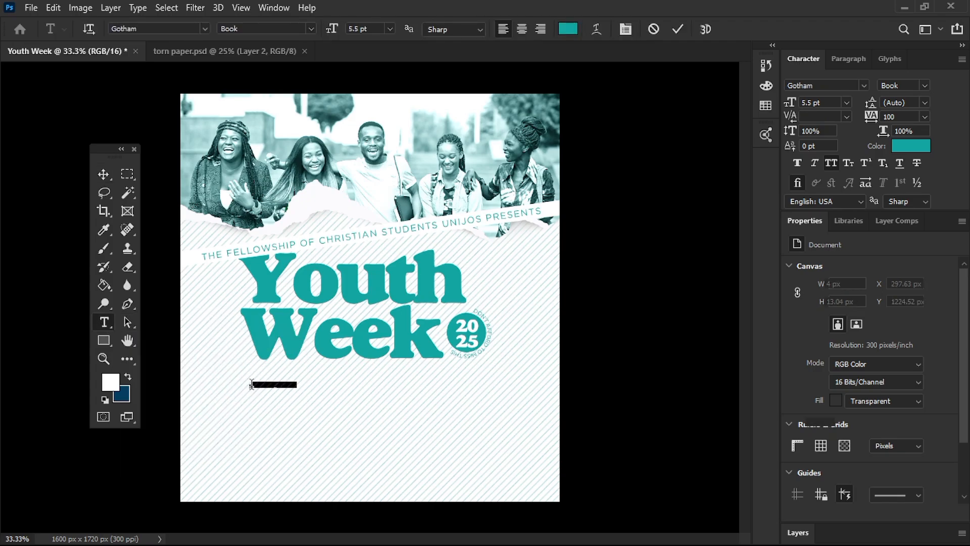
left_click(389, 28)
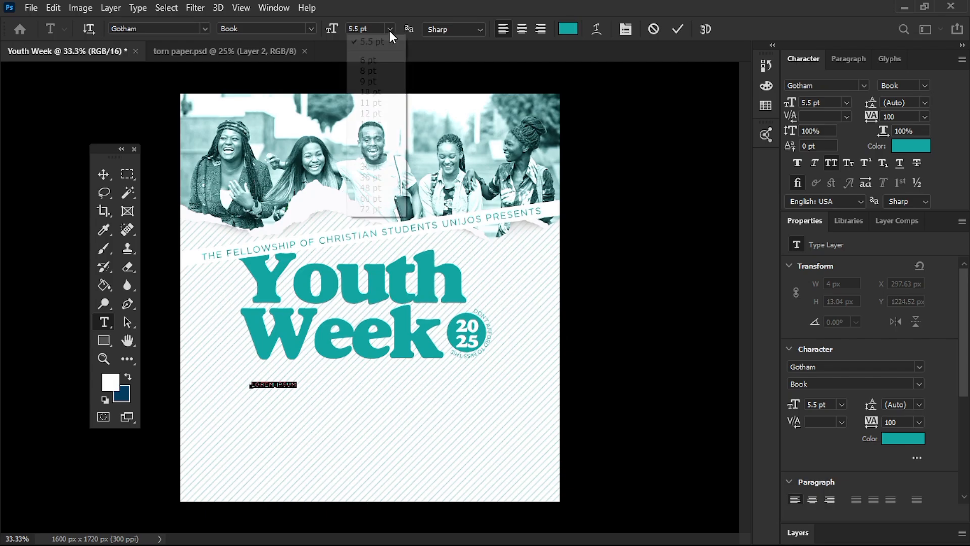
left_click(373, 160)
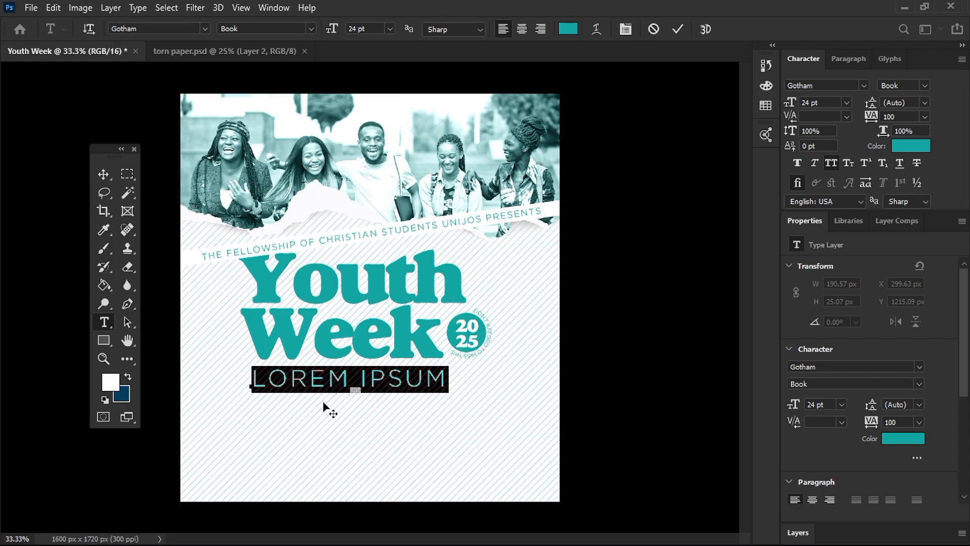
key("Left")
key("Right")
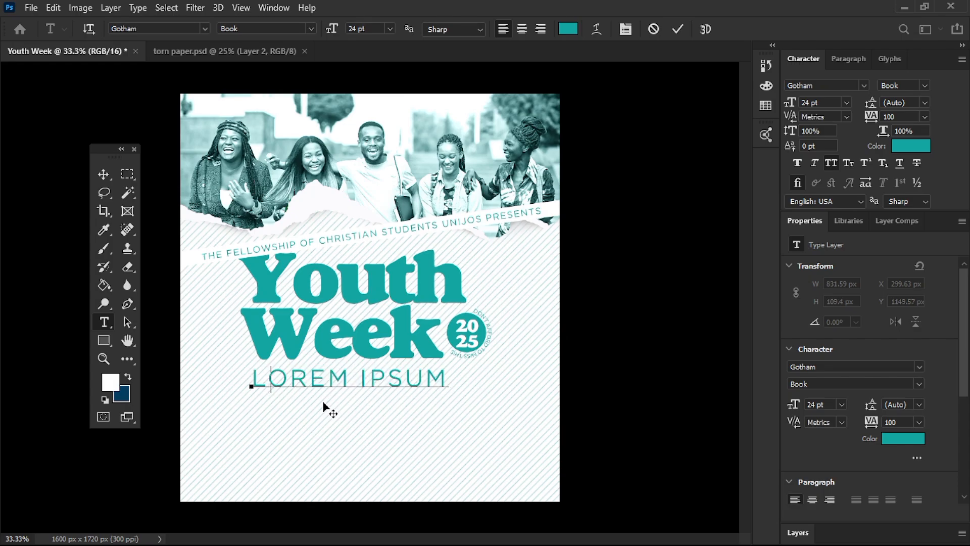
key("ctrl+a")
type("CELERA")
key("Delete")
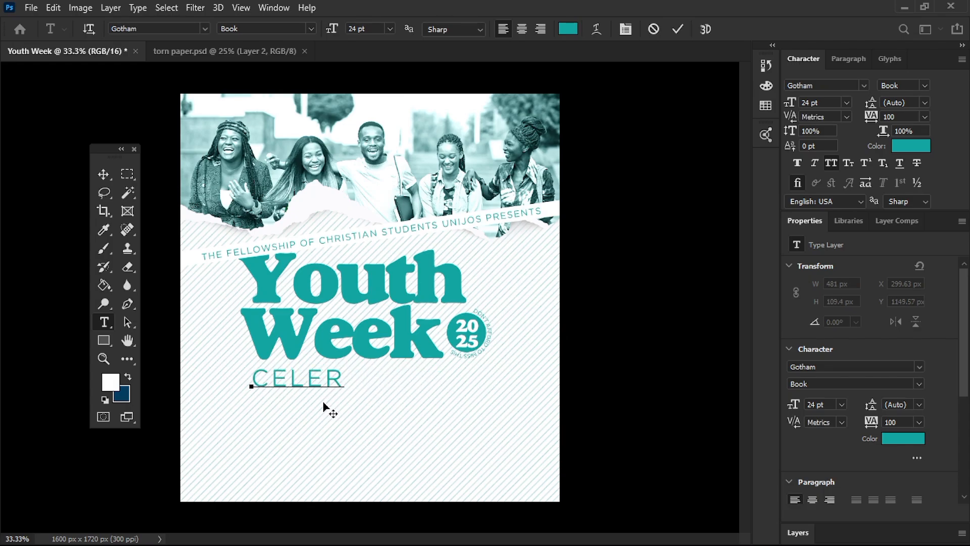
type("B")
key("Right")
type("ATION")
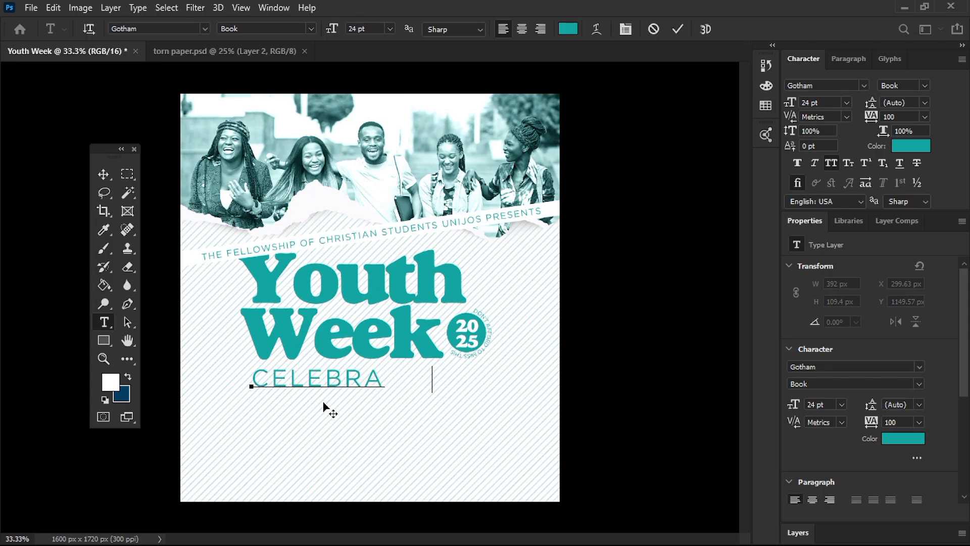
left_click(676, 28)
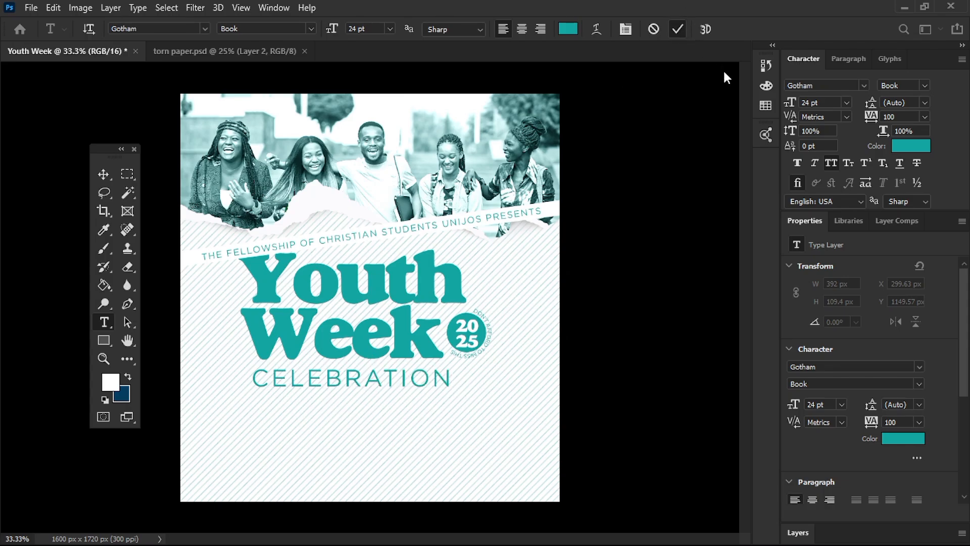
Turn off All Caps for the Celebration text and change its font to Creative Diary Regular
left_click(831, 163)
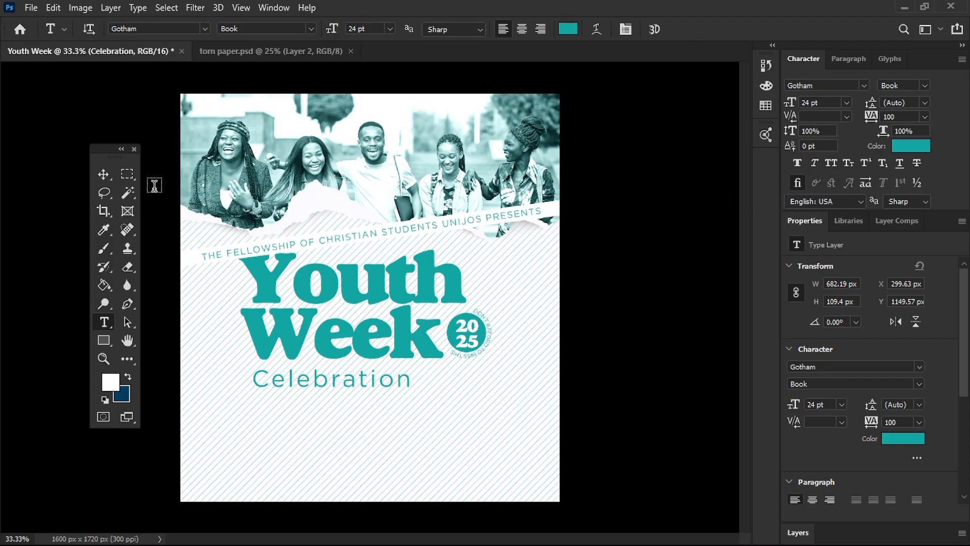
left_click(99, 177)
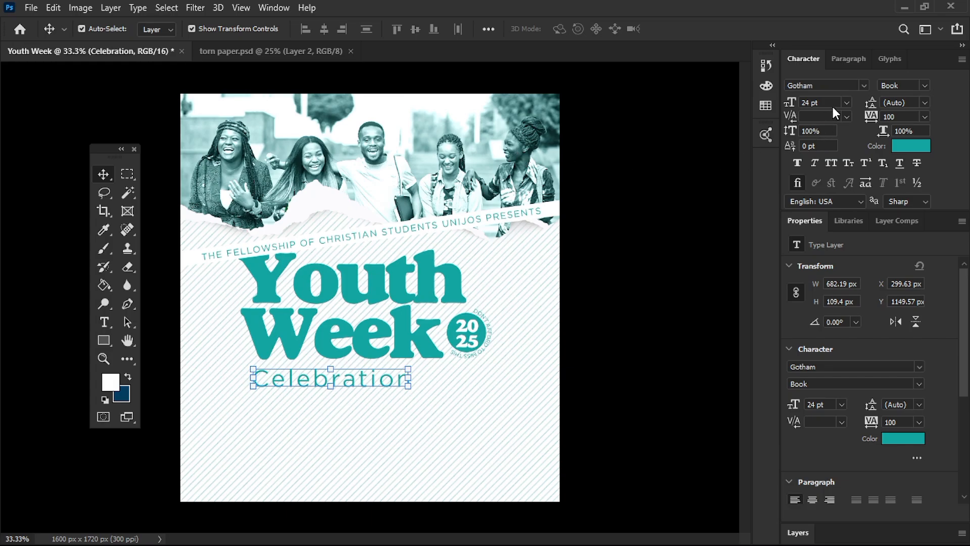
left_click(862, 87)
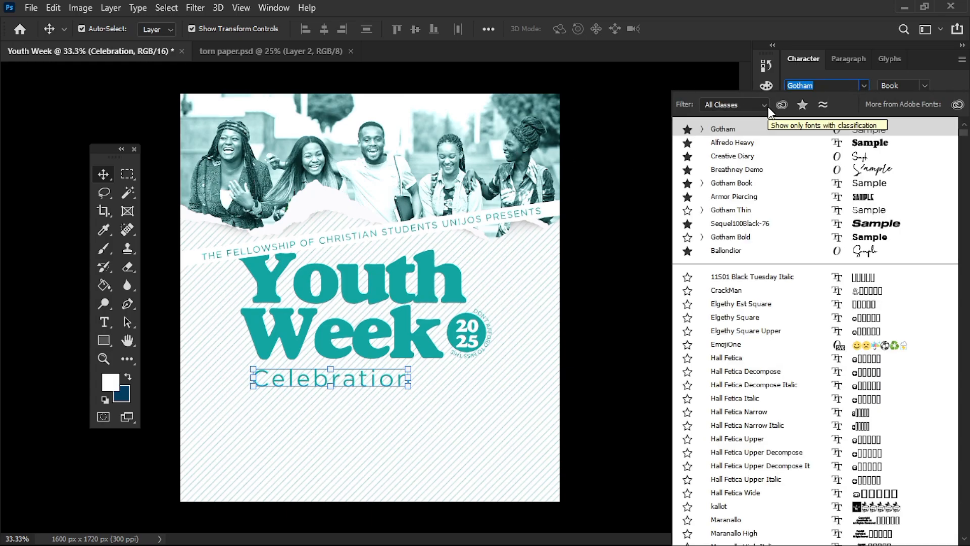
type("Creative Diary")
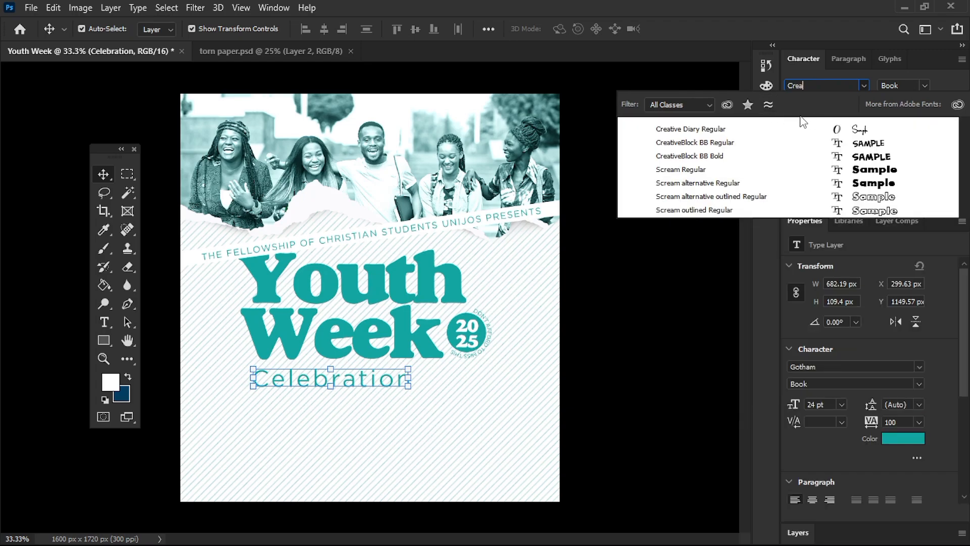
left_click(752, 131)
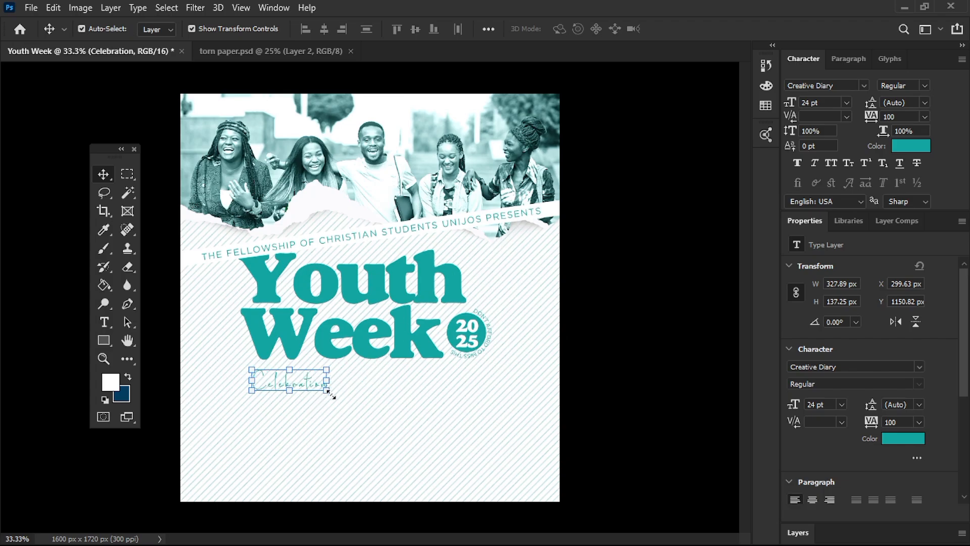
Enlarge the Celebration text and set its font size to 80 pt
left_click_drag(419, 409, 455, 413)
left_click(703, 29)
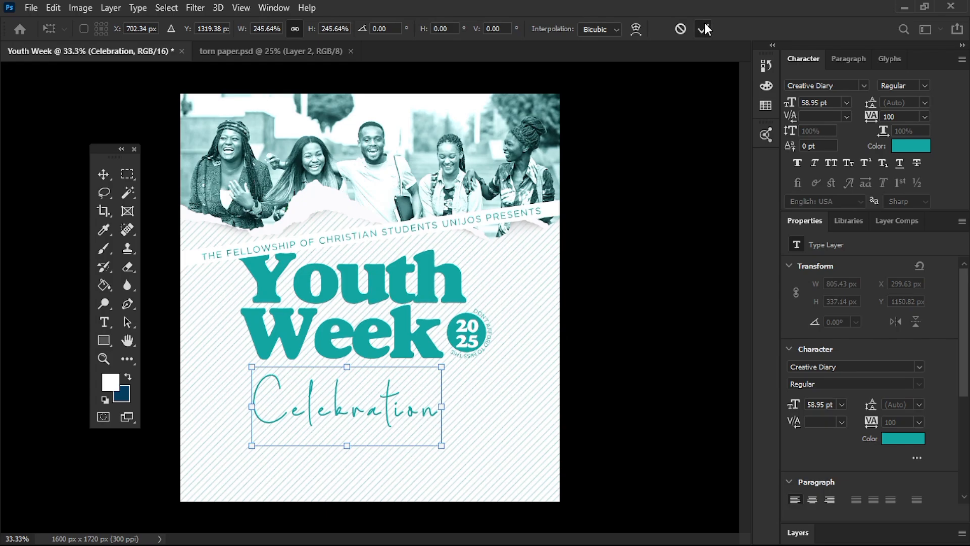
double_click(813, 103)
type("80")
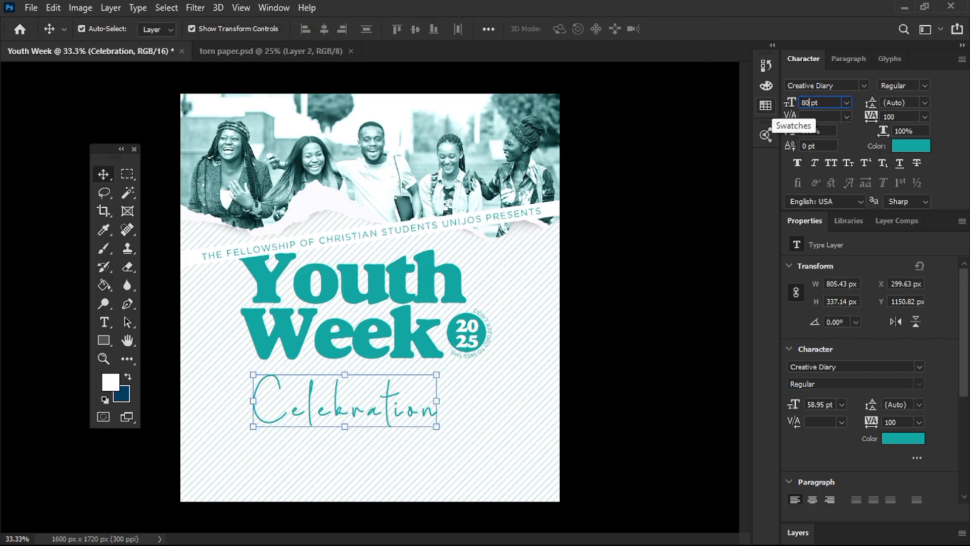
key("Return")
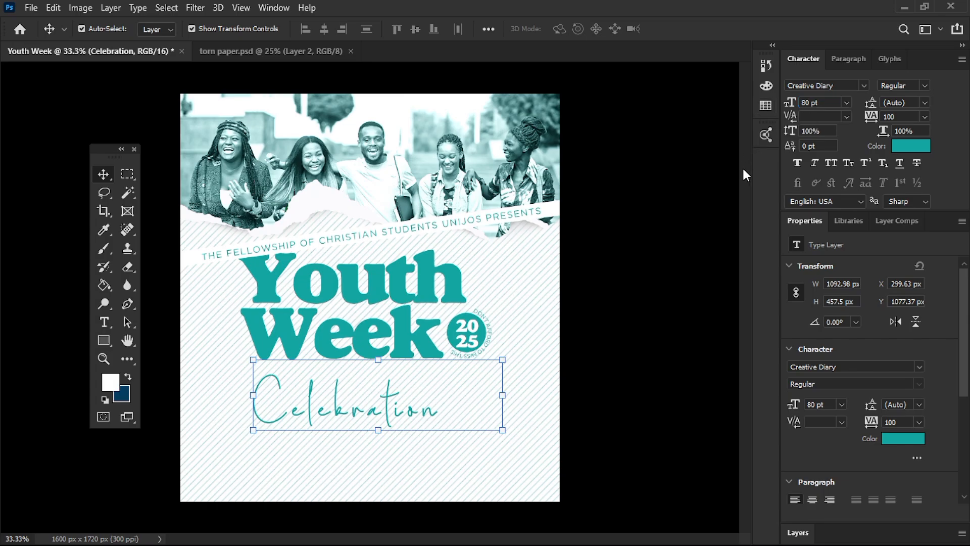
Set the Celebration text's tracking to 0 and move it up to overlap the lower part of "Week"
left_click(924, 118)
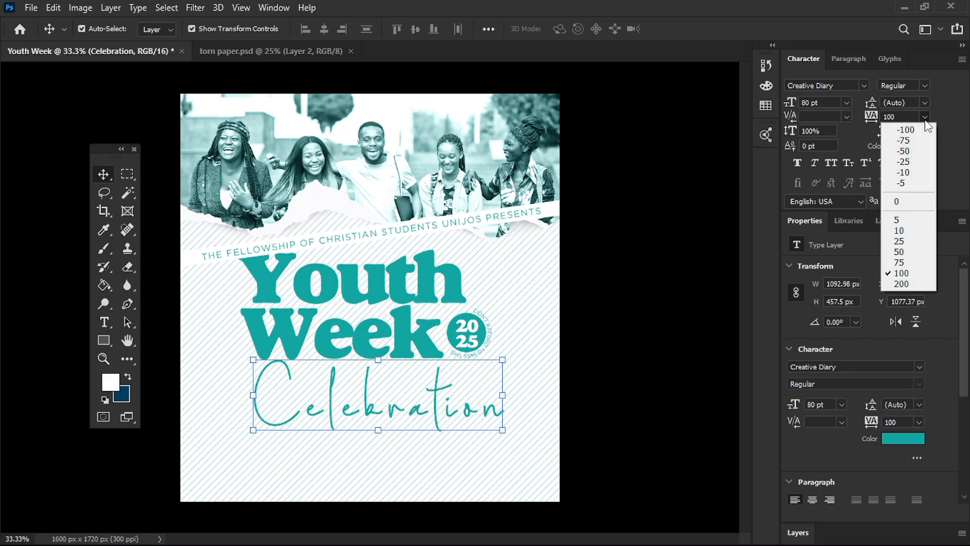
left_click(907, 199)
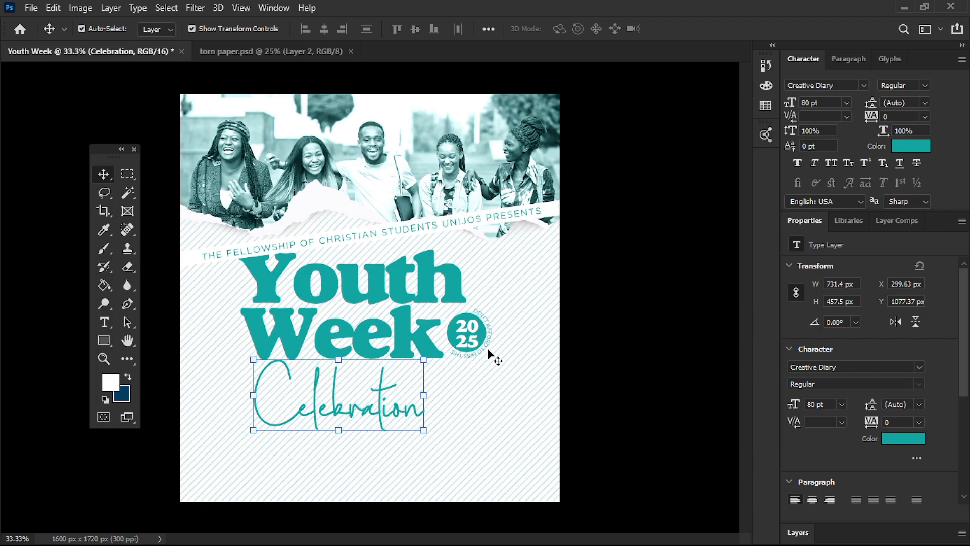
left_click_drag(343, 409, 357, 381)
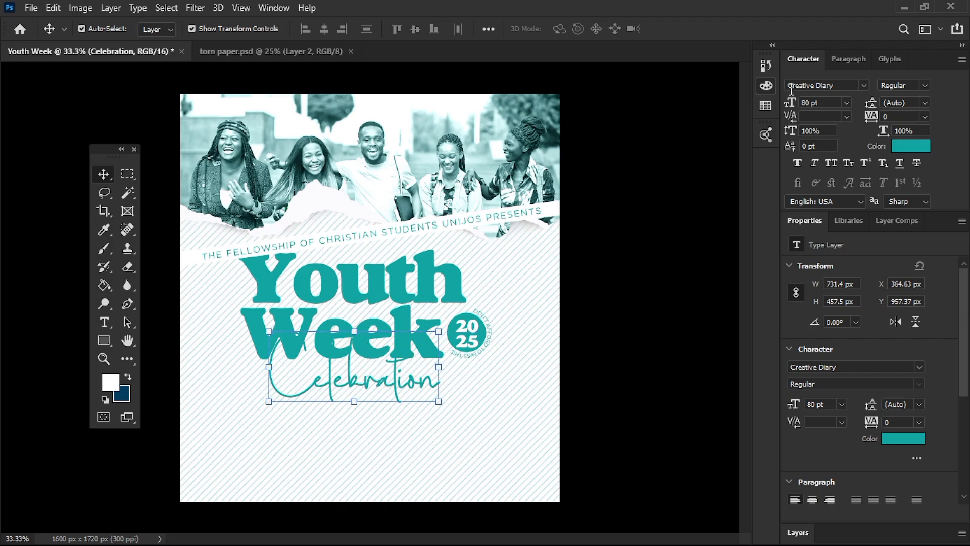
Recolor the Celebration text with the red ff133d and deselect it
left_click(895, 146)
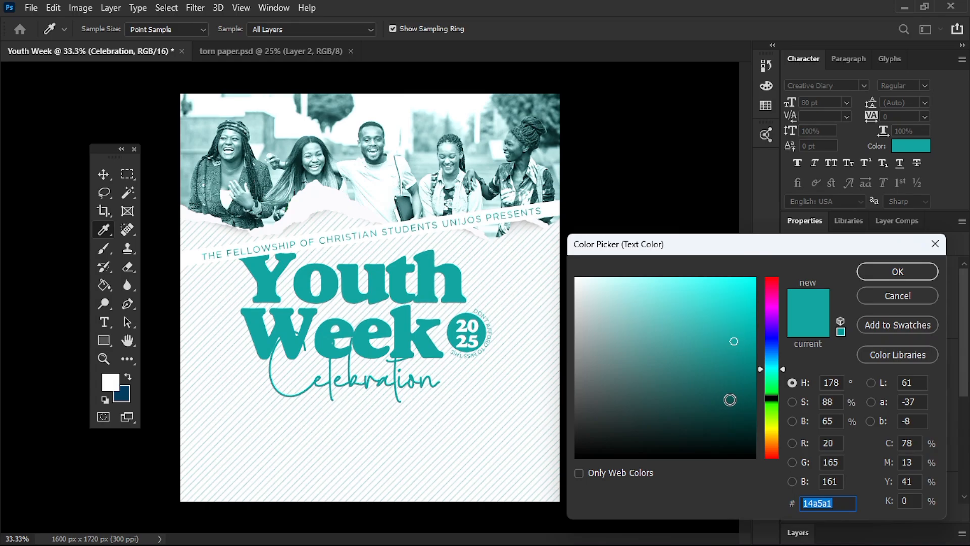
type("ff")
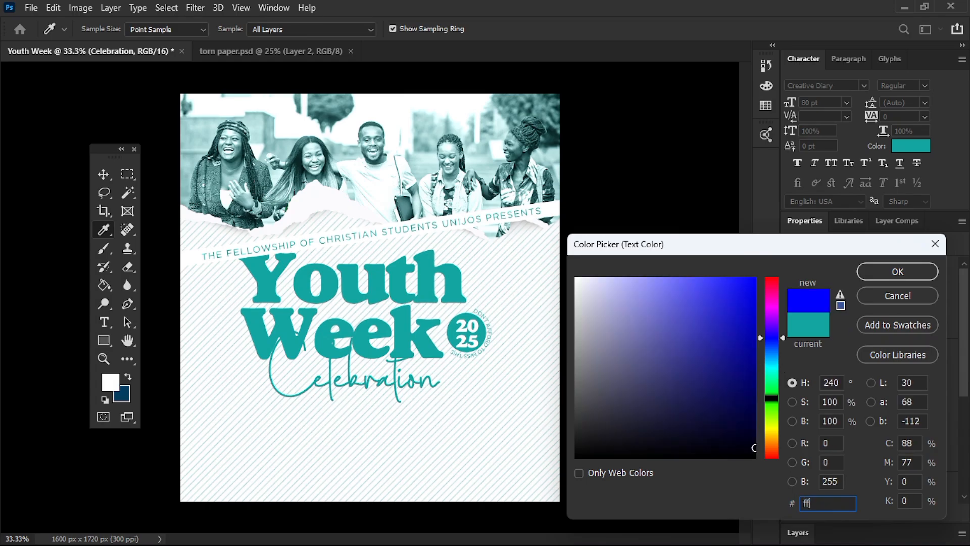
type("133d")
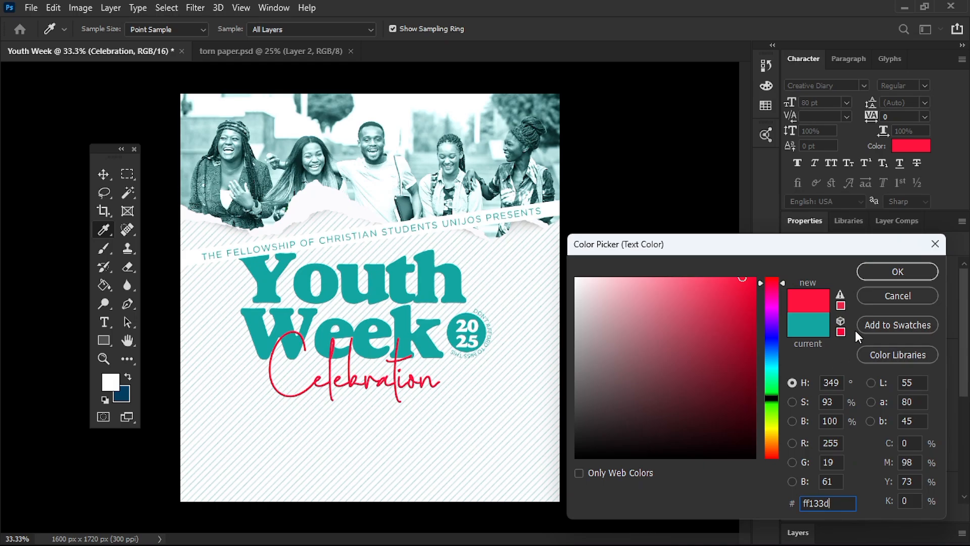
left_click(869, 272)
key("v")
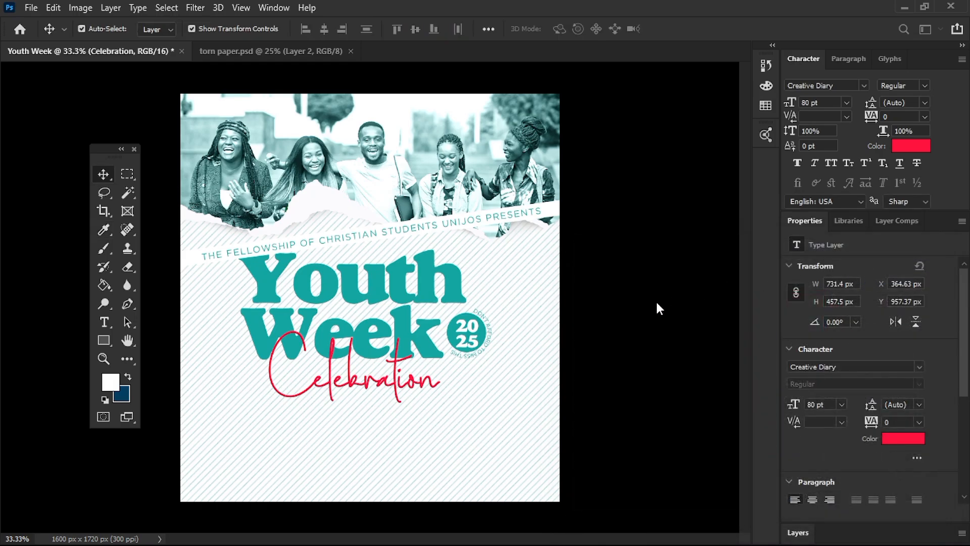
left_click(131, 464)
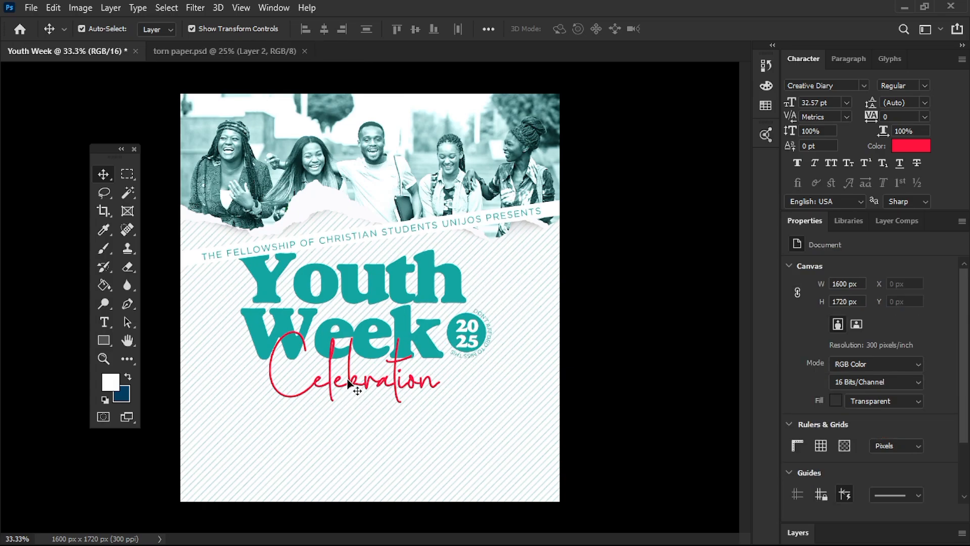
Shift the Celebration text slightly right and up over the lower part of "Week", fine-tune its position, and deselect it
left_click_drag(348, 381, 356, 375)
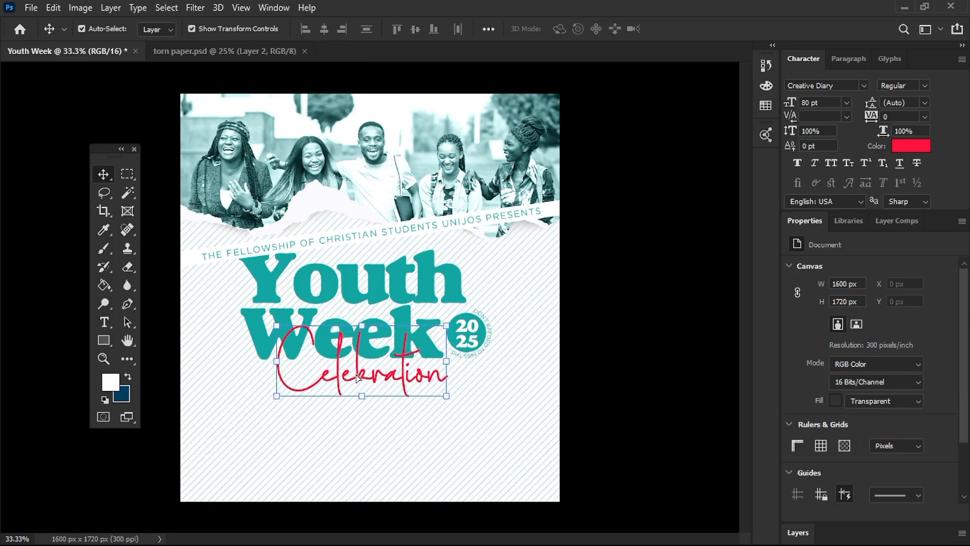
key("Left")
key("Left")
key("Left")
key("Left")
key("Left")
key("Left")
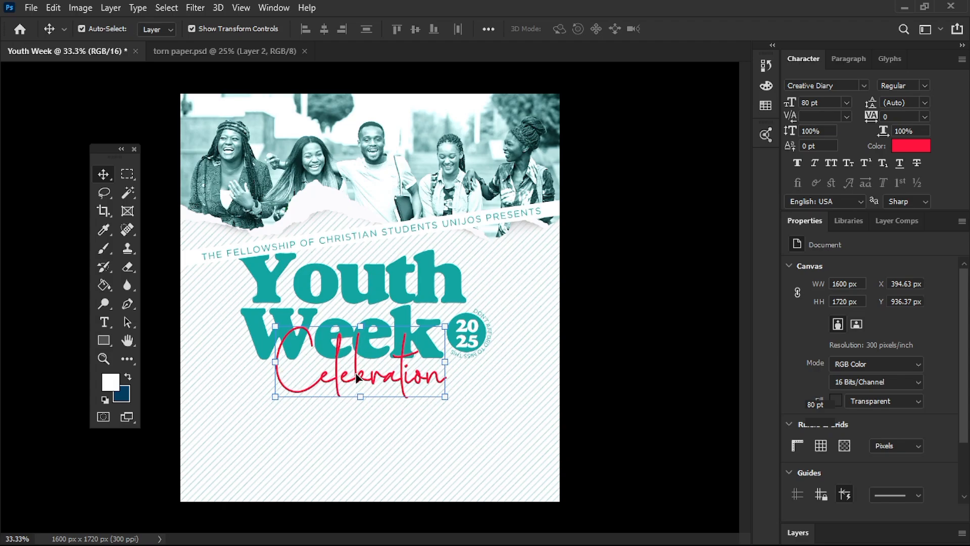
key("Down")
key("Down")
left_click(609, 333)
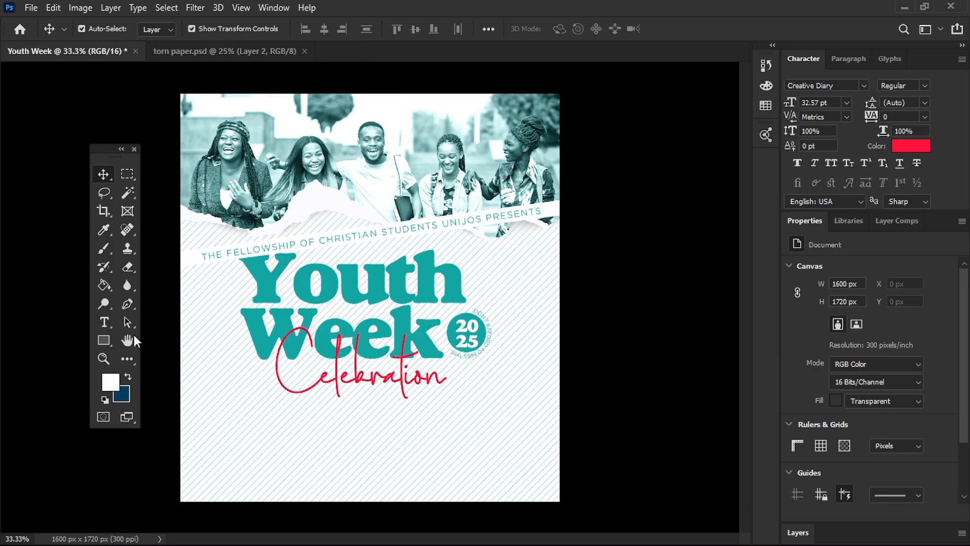
Set up the Type tool with the Gotham Book font at 17 pt
left_click(109, 321)
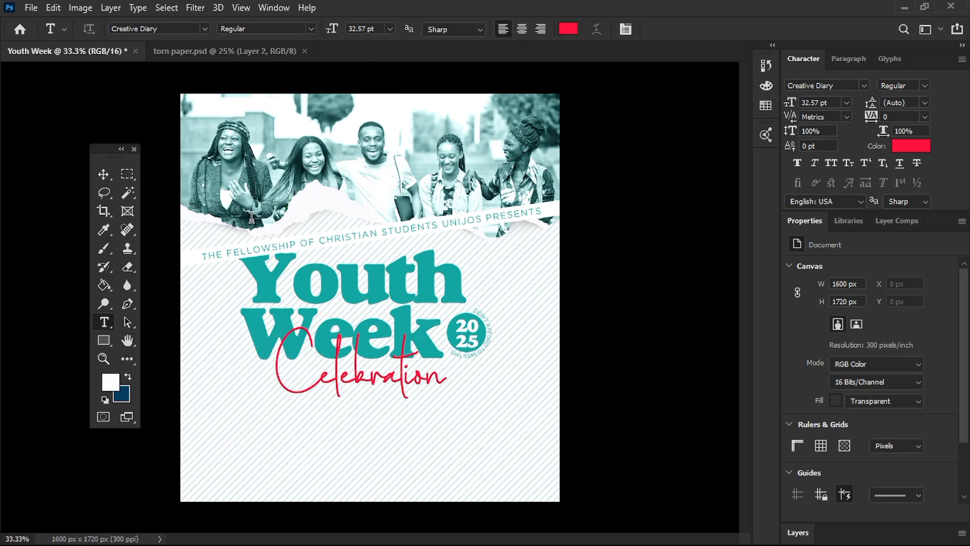
left_click(204, 29)
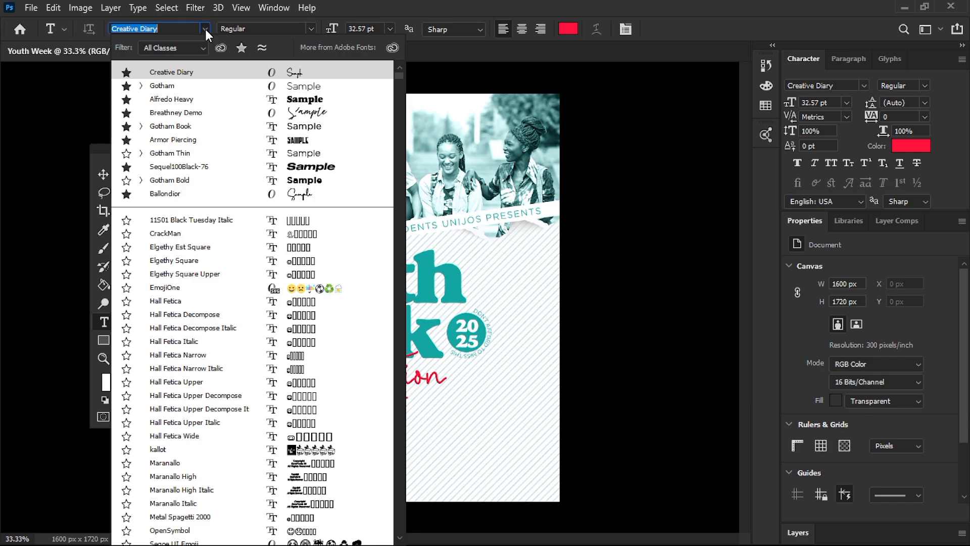
left_click(166, 87)
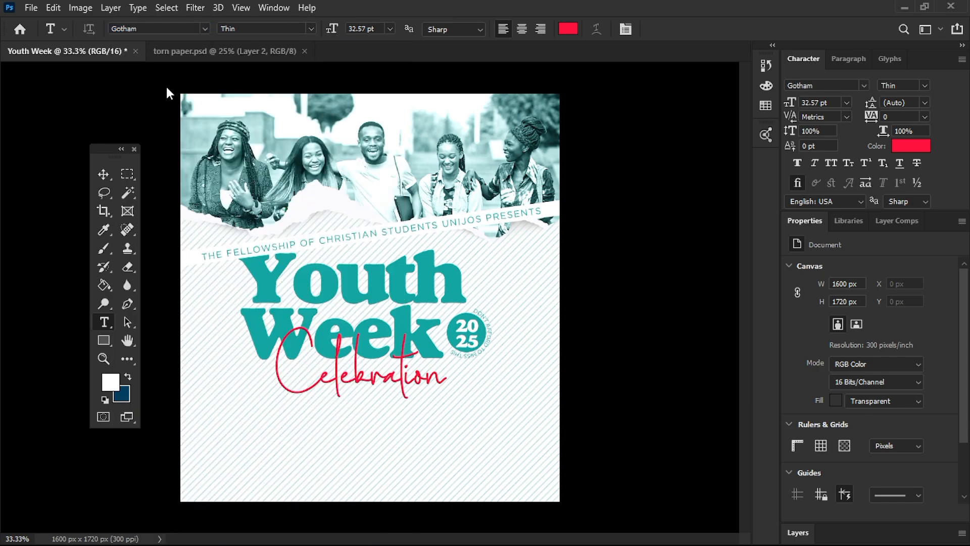
left_click(307, 29)
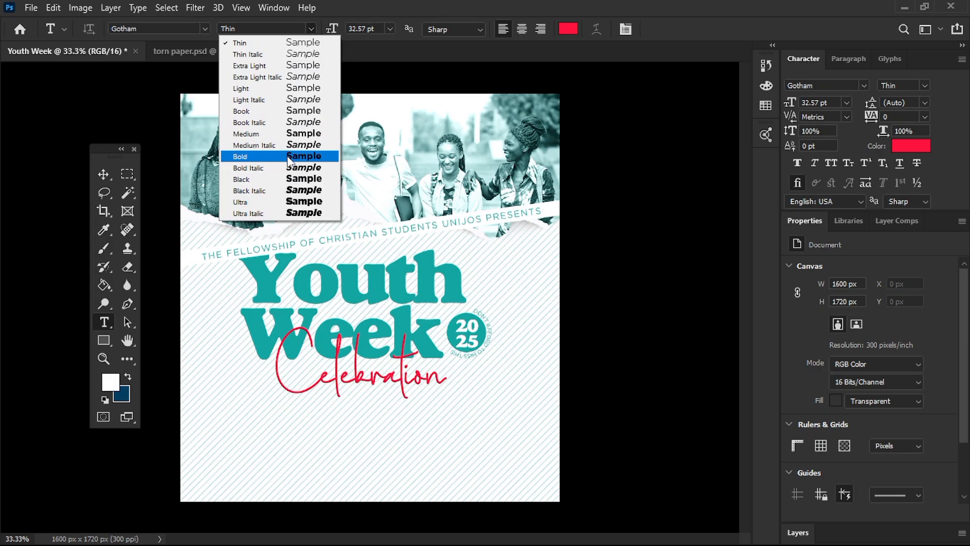
left_click(291, 110)
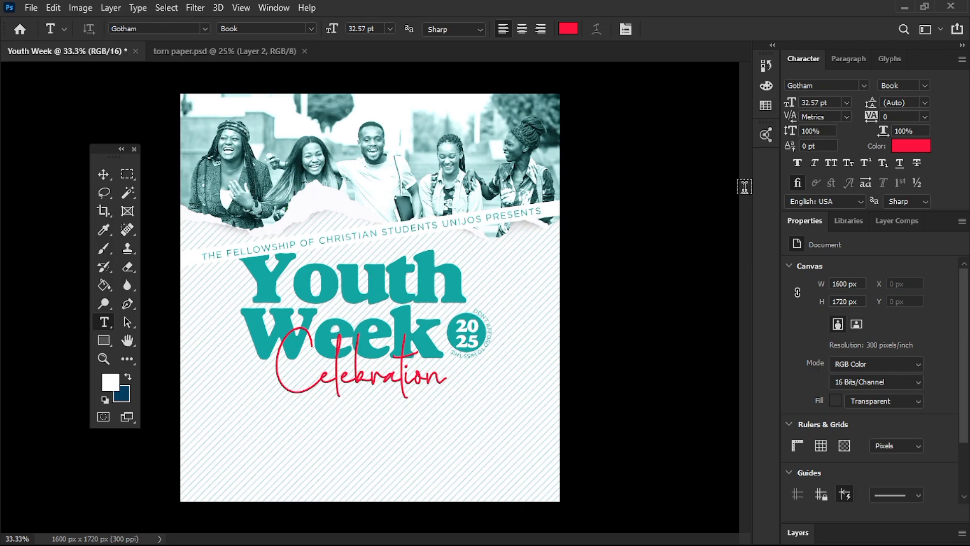
left_click(819, 104)
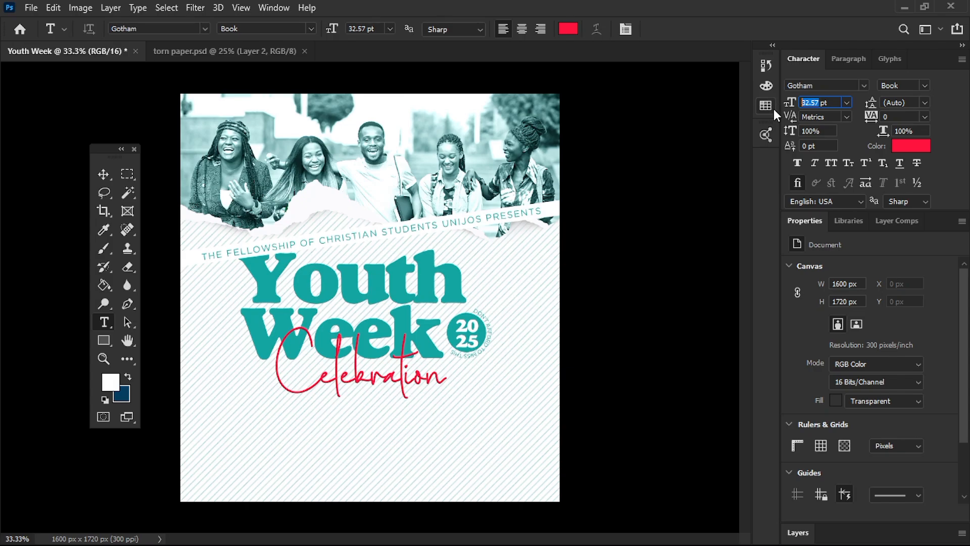
type("17")
key("Return")
Add a text line below Celebration reading "Mon. 20th - Sun 26th"
left_click(263, 437)
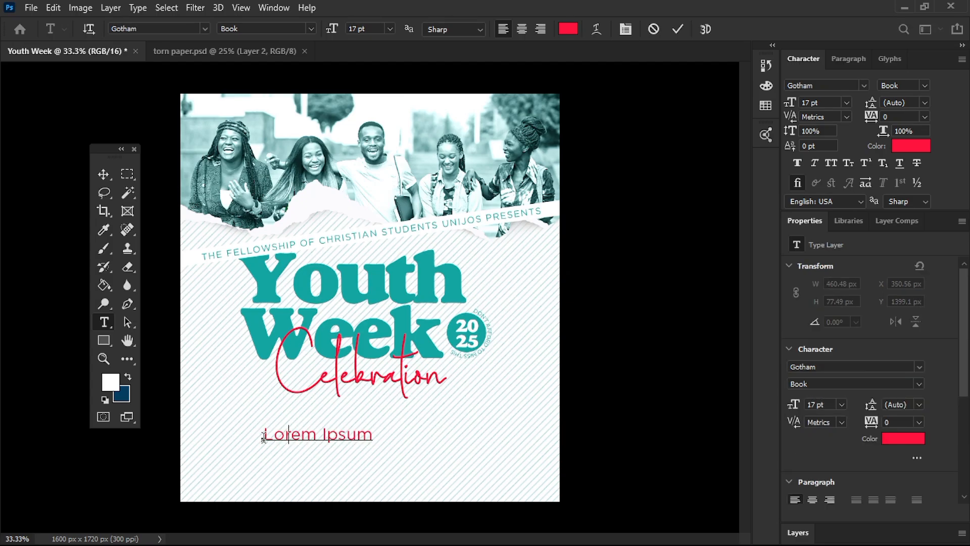
type("Mon")
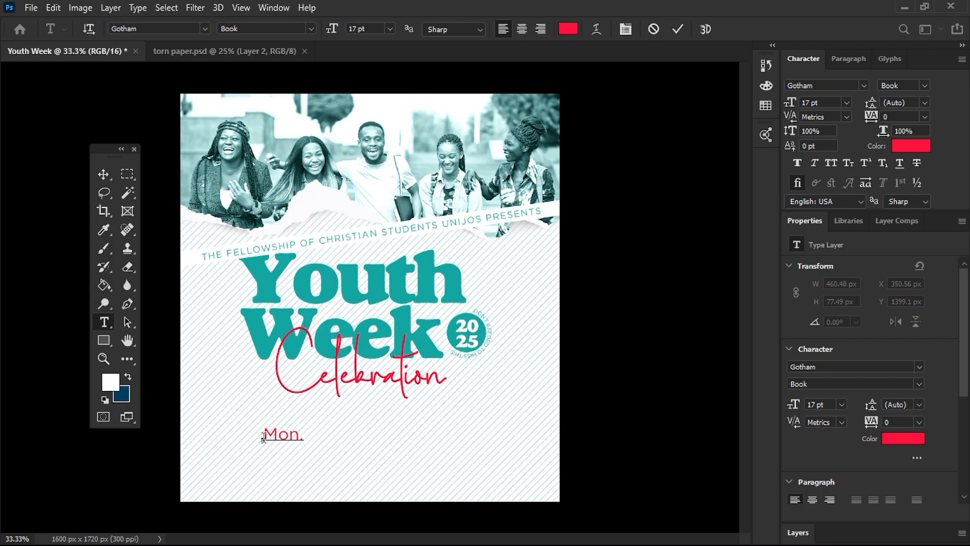
type(". 20th - sun")
key("Left")
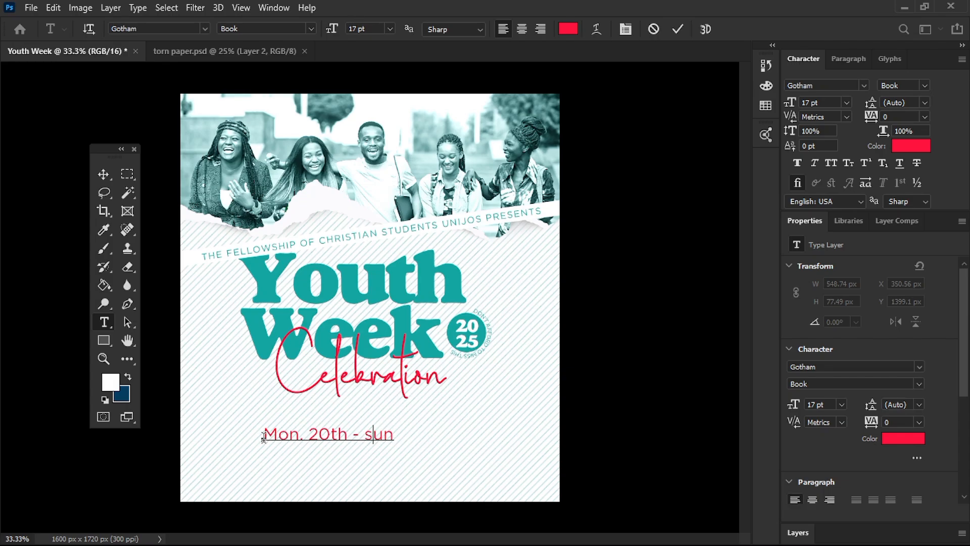
key("Delete")
key("Delete")
key("Delete")
type("Sun 26th")
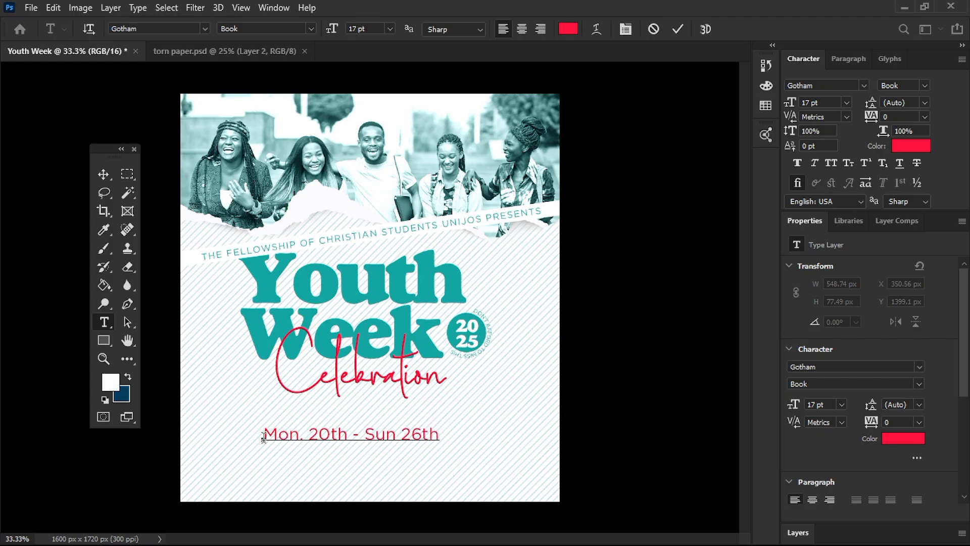
Complete the date line so it reads "Mon. 20th - Sun. 26th Jan 2025" and commit the text
key("Left")
key("Left")
type(".")
key("Right")
key("Right")
key("Right")
key("Right")
type("Jan")
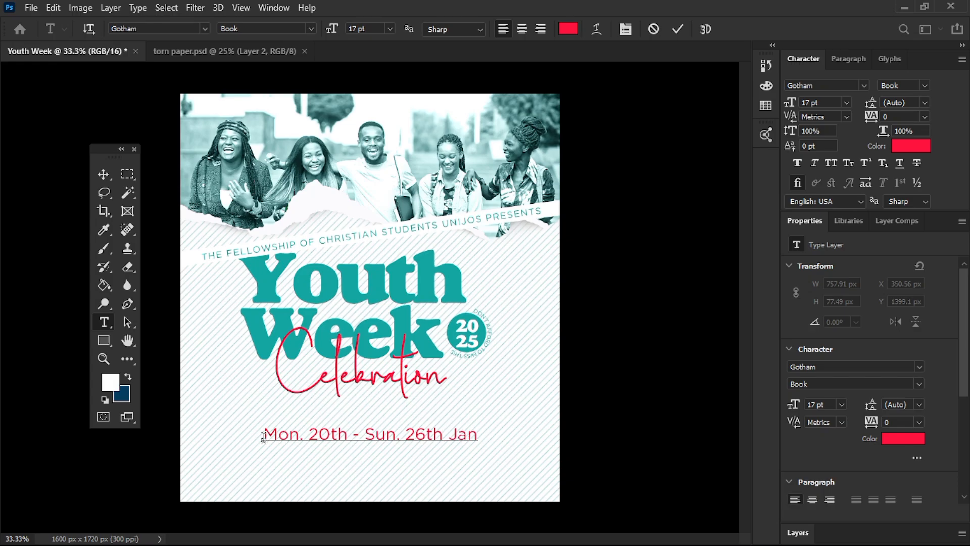
type(" 2025")
left_click(678, 29)
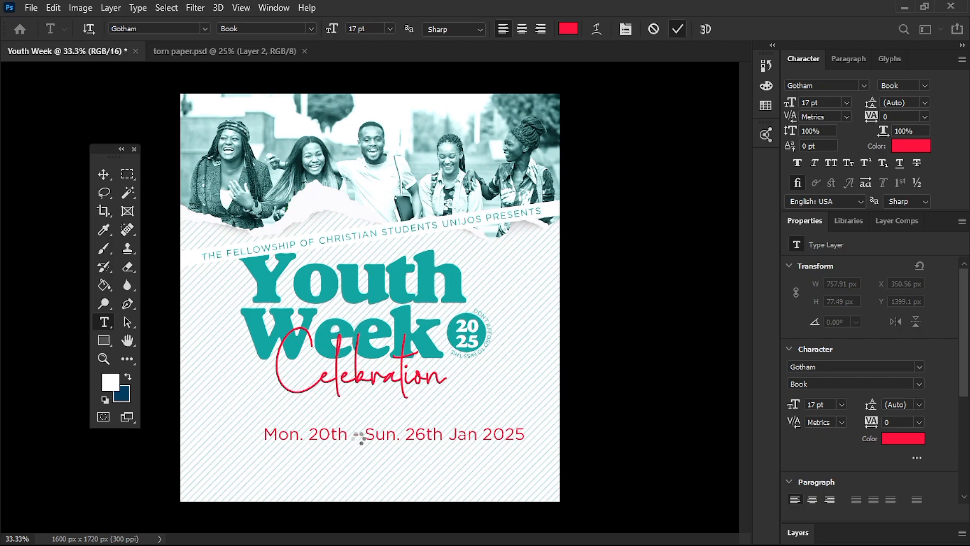
Move the date line up and left beneath Celebration and set it in Gotham Bold with All Caps and no Faux Bold
left_click(104, 174)
left_click_drag(378, 436, 353, 429)
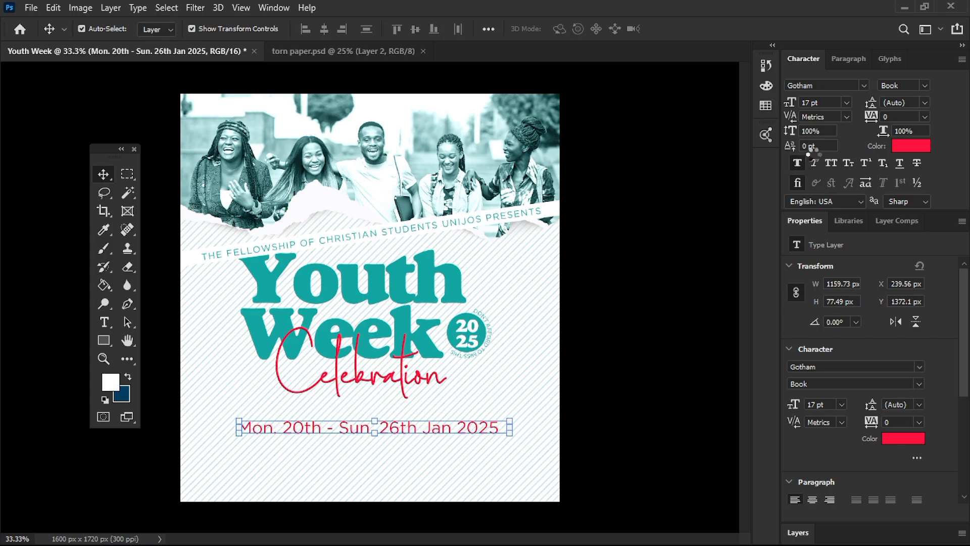
left_click(923, 84)
left_click(861, 212)
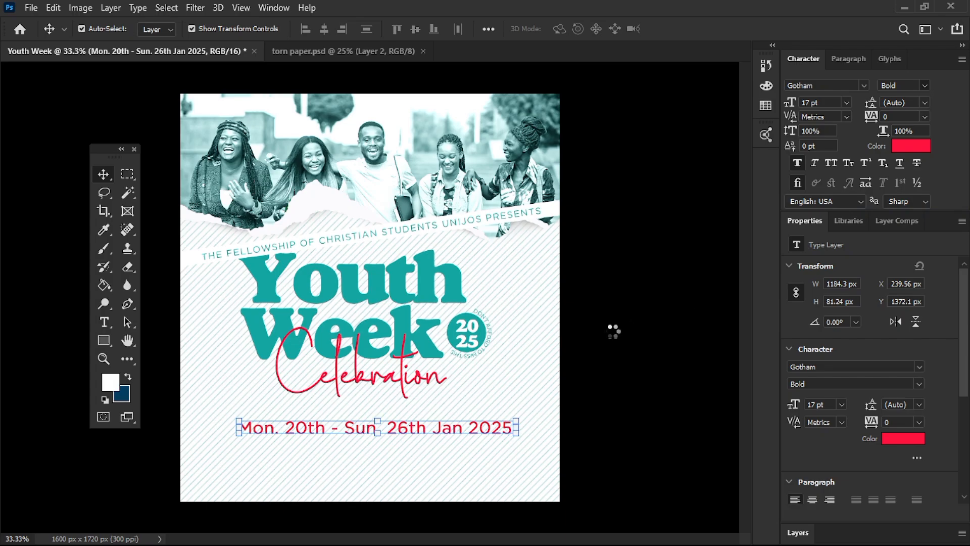
left_click(794, 167)
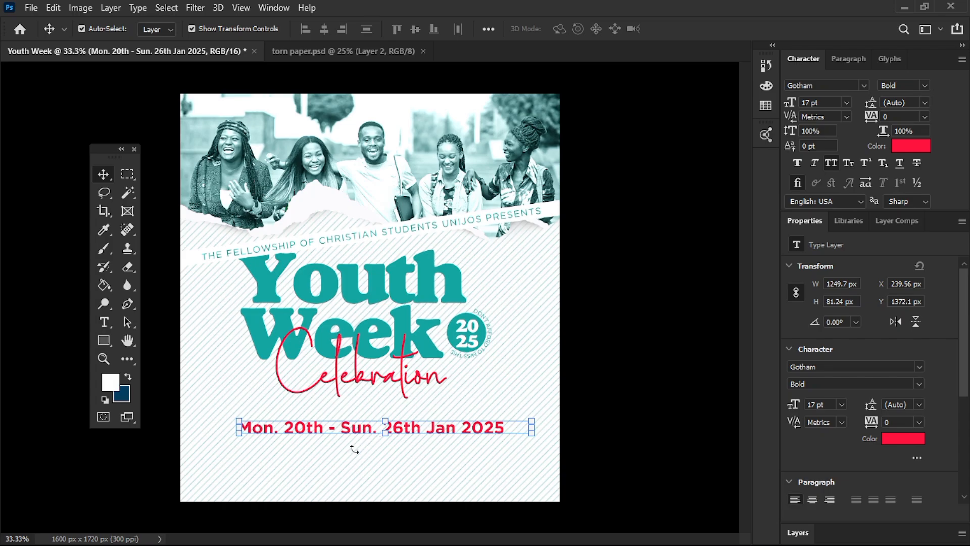
Set the date line's tracking to -50
left_click(925, 117)
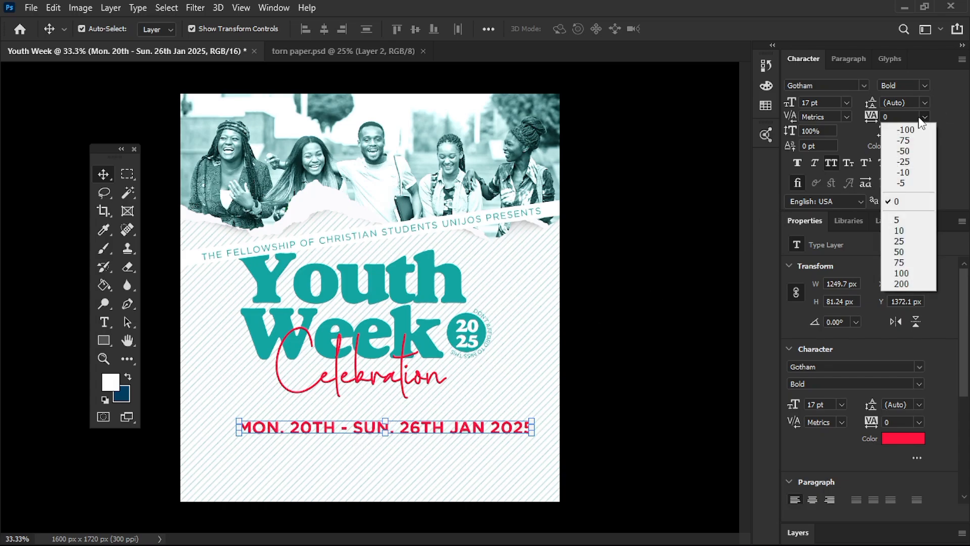
left_click(910, 202)
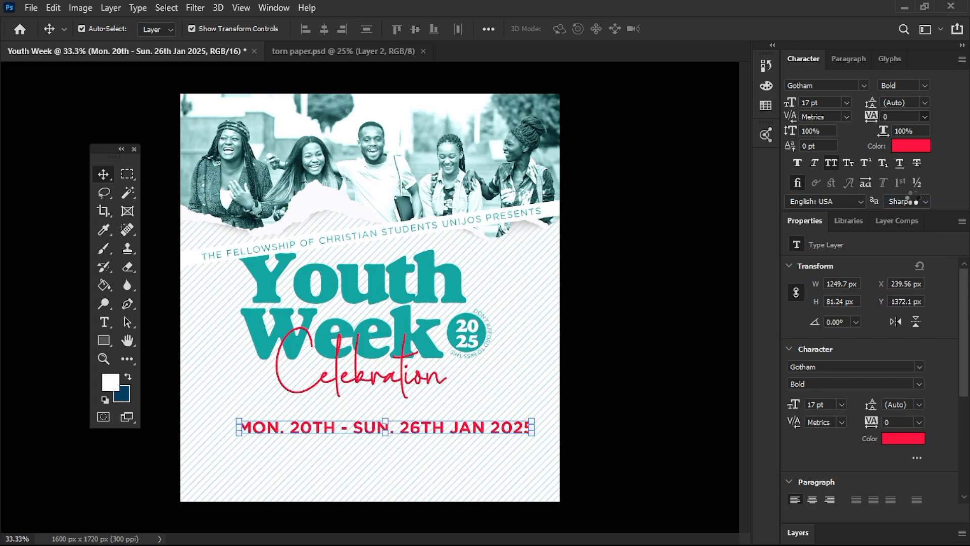
left_click(926, 117)
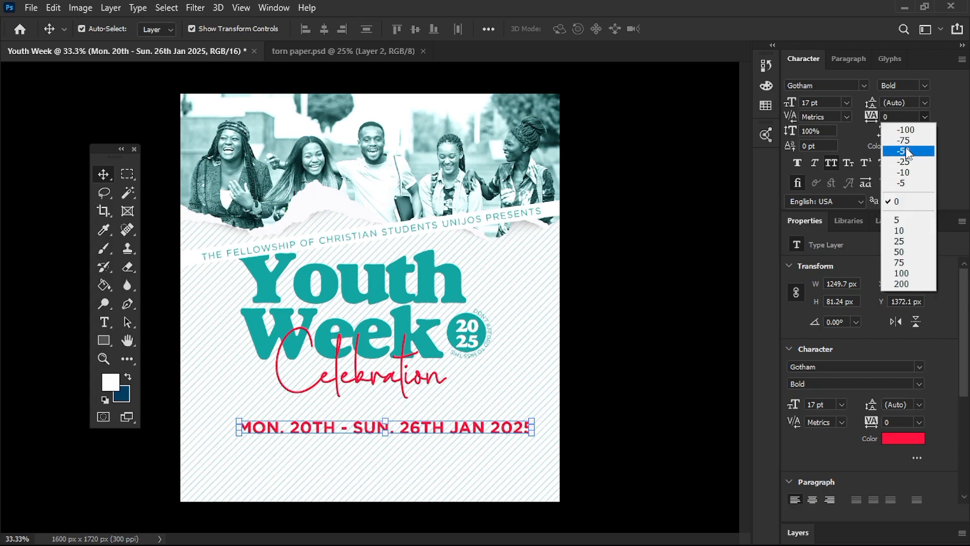
left_click(905, 147)
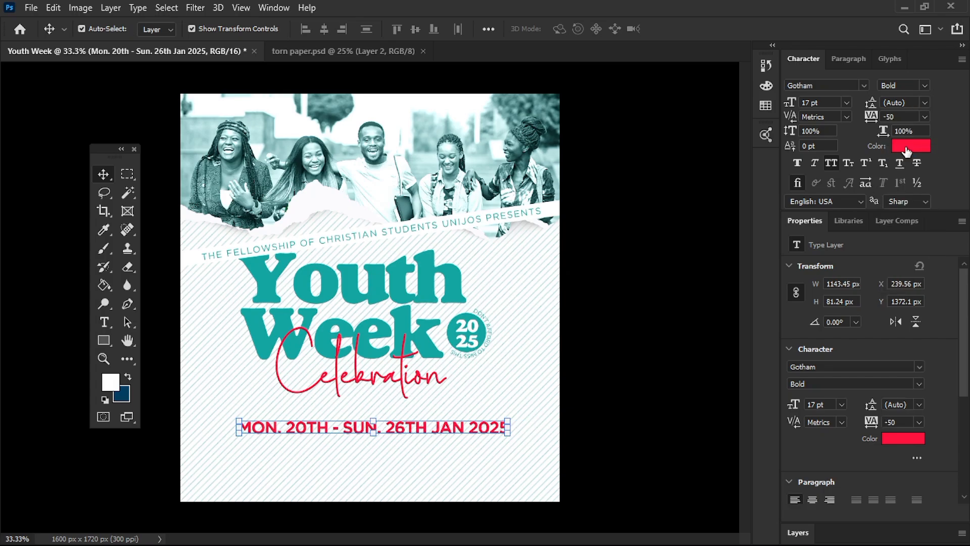
Recolor the date line with the teal 14a5a1, move it up closer to Celebration, and hide the selection outline
left_click(909, 146)
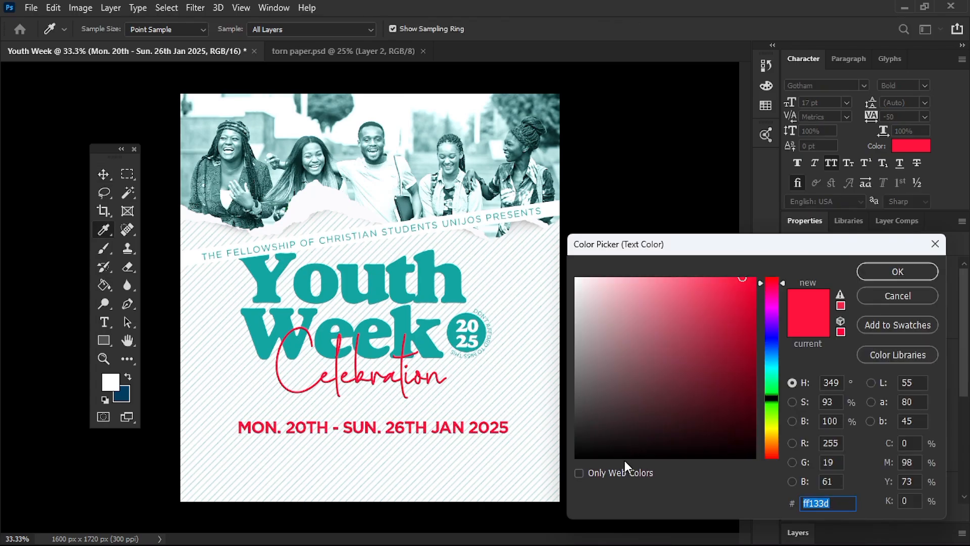
type("14")
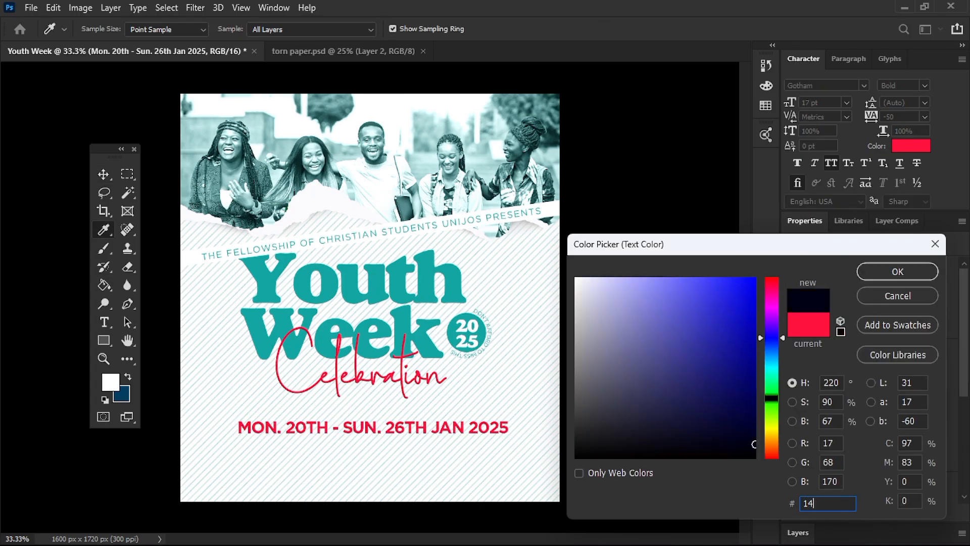
type("a5a1")
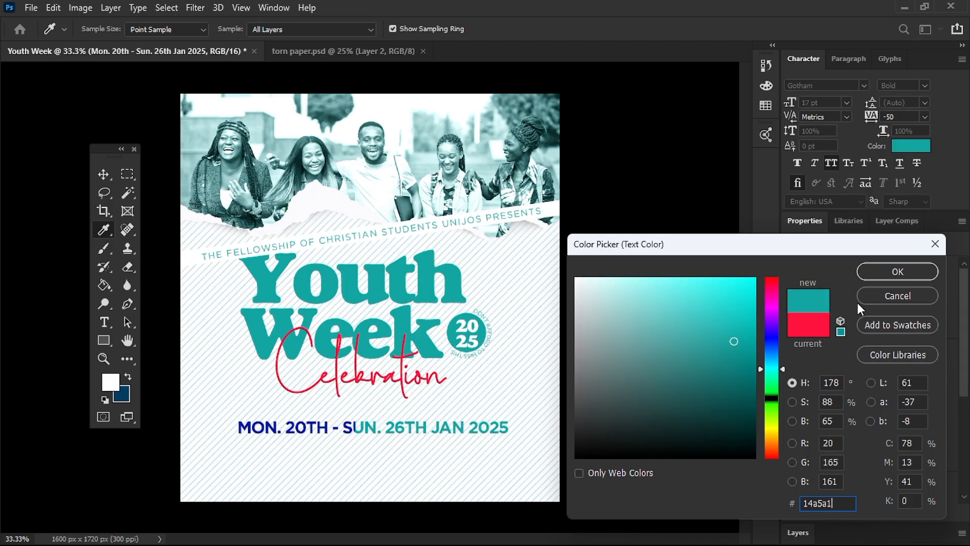
left_click(877, 272)
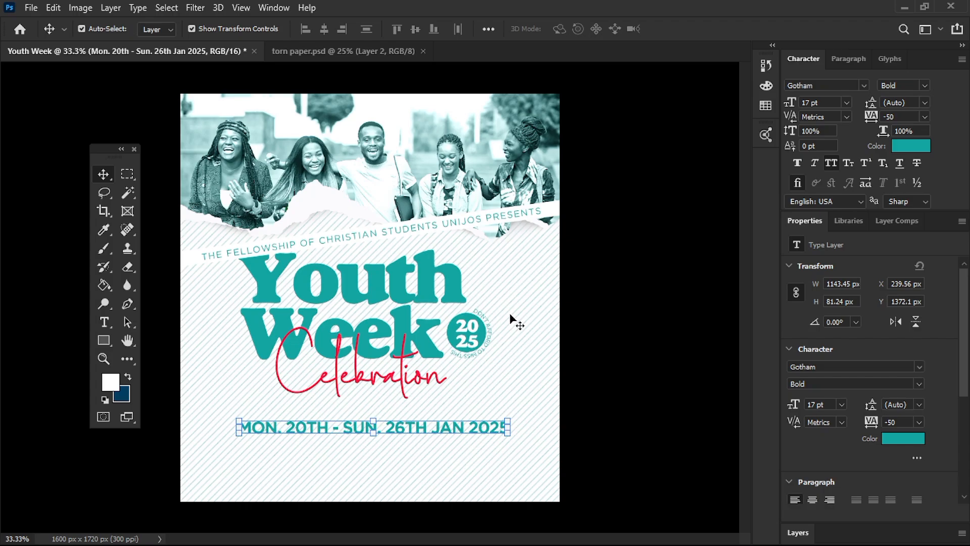
left_click_drag(369, 429, 368, 422)
key("ctrl+h")
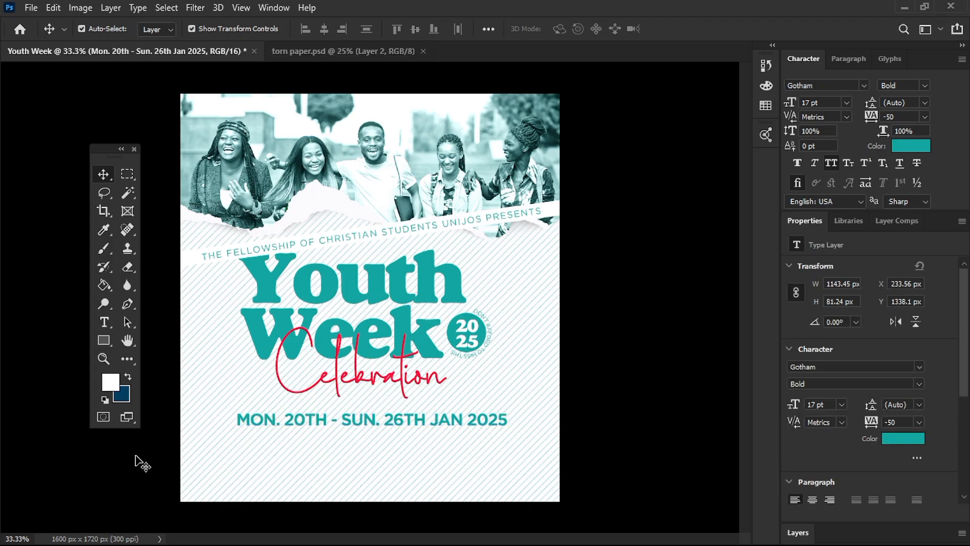
Draw a thin teal rectangle about 1143 px wide and 4 px high as a rule just below the date line
right_click(104, 341)
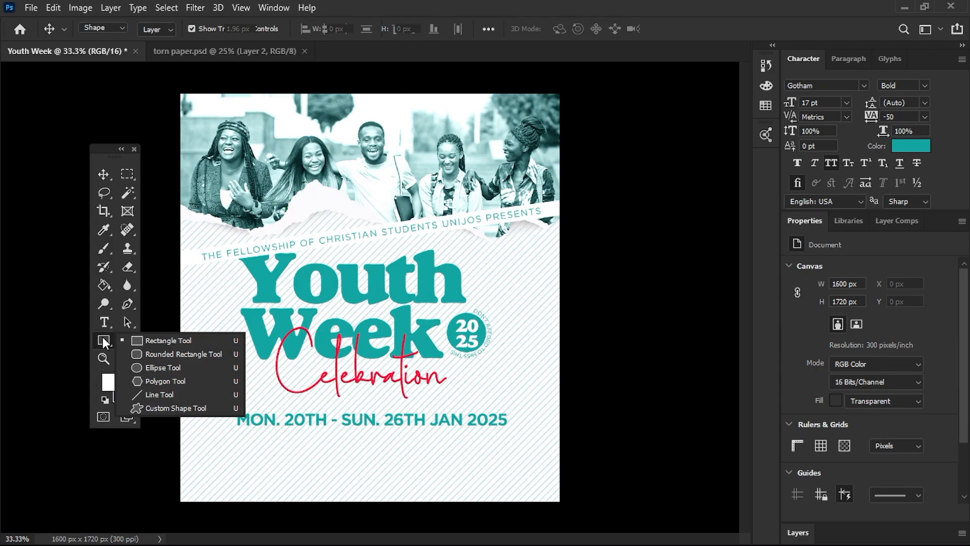
left_click(158, 343)
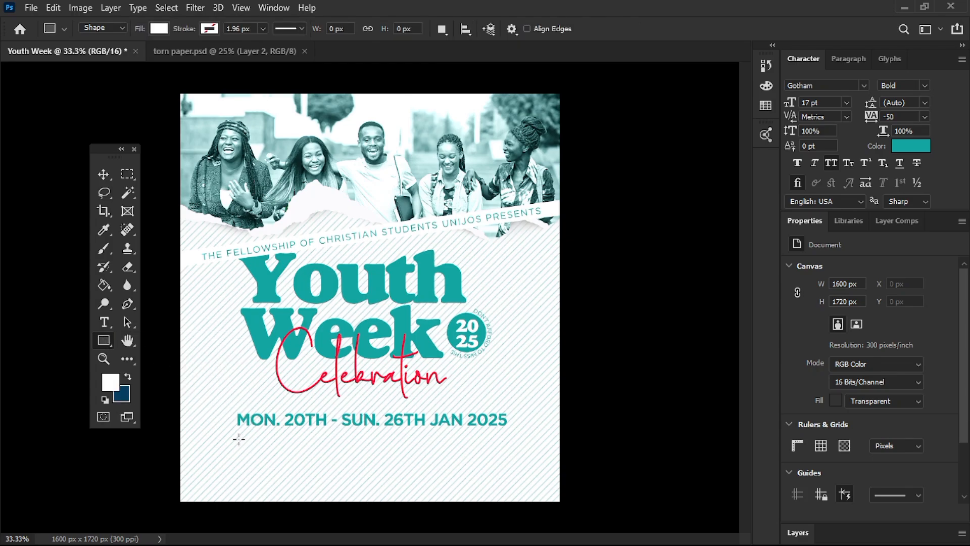
mouse_move(236, 433)
left_mouse_down()
mouse_move(511, 434)
mouse_move(458, 436)
left_mouse_up()
left_click(159, 29)
left_click(70, 104)
left_click(114, 448)
key("v")
left_click(518, 449)
Duplicate the teal rule, move the copy straight down to Y 1537 px, and deselect it
scroll(497, 434, "up", 1)
key("Down")
key("Down")
key("Down")
key("Down")
key("Down")
key("Down")
key("Down")
key("Down")
key("Down")
key("Down")
key("Down")
key("Down")
key("Down")
key("Down")
key("Down")
key("Down")
key("Down")
key("Down")
key("Down")
key("Down")
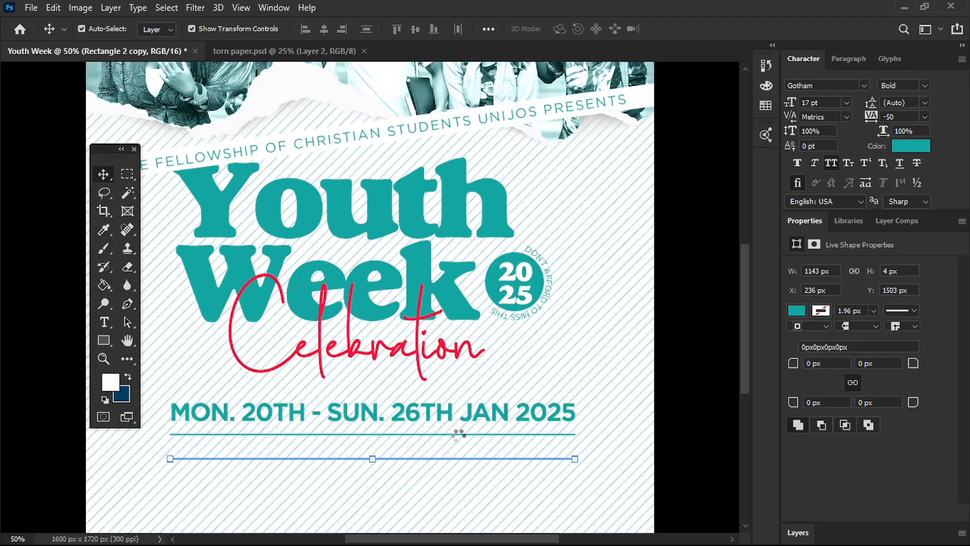
left_click(61, 248)
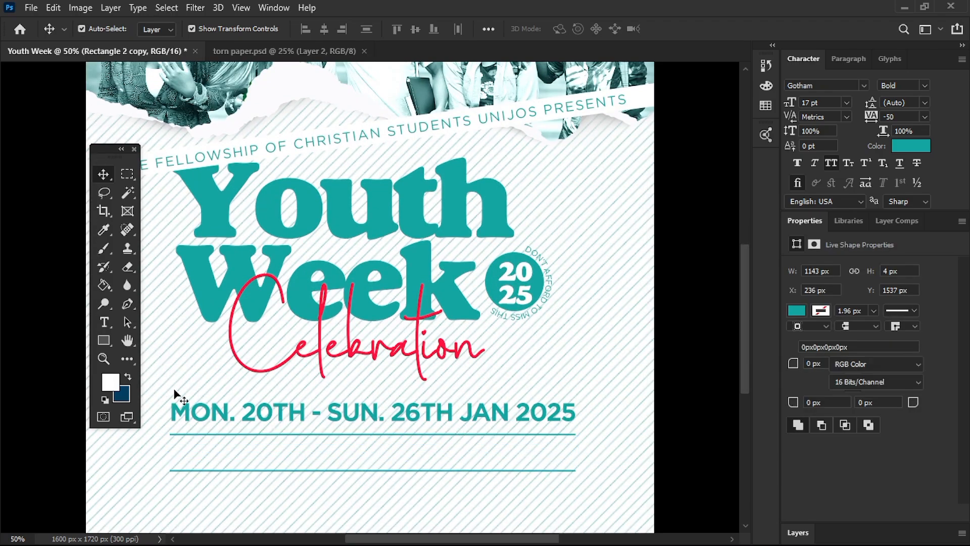
Duplicate the date line into the space between the two rules and set the copy's font style to Light
left_click(212, 414)
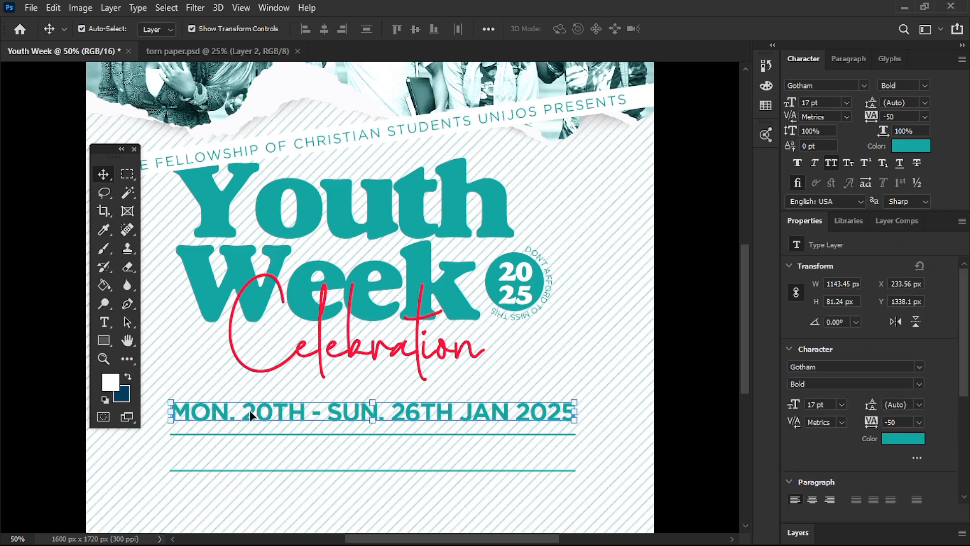
left_click_drag(250, 410, 248, 453)
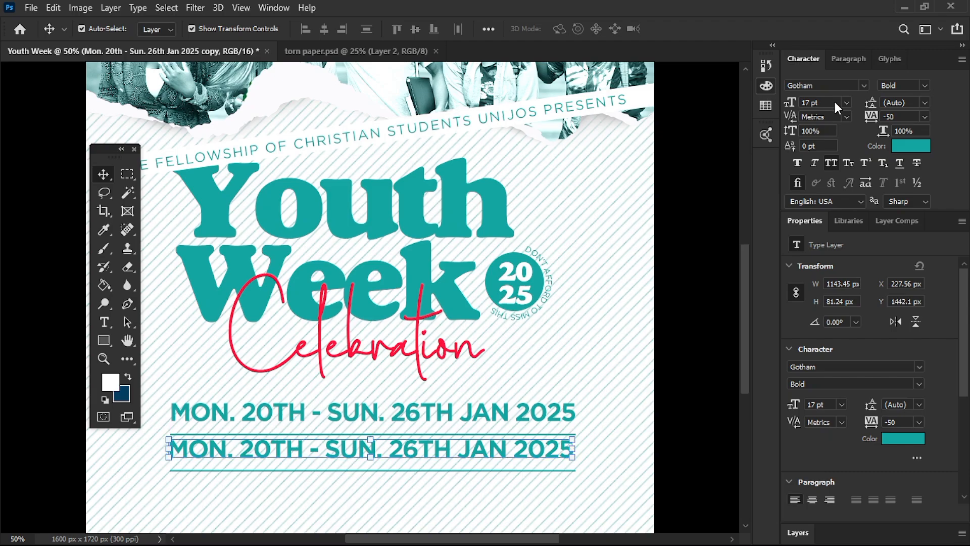
left_click(925, 85)
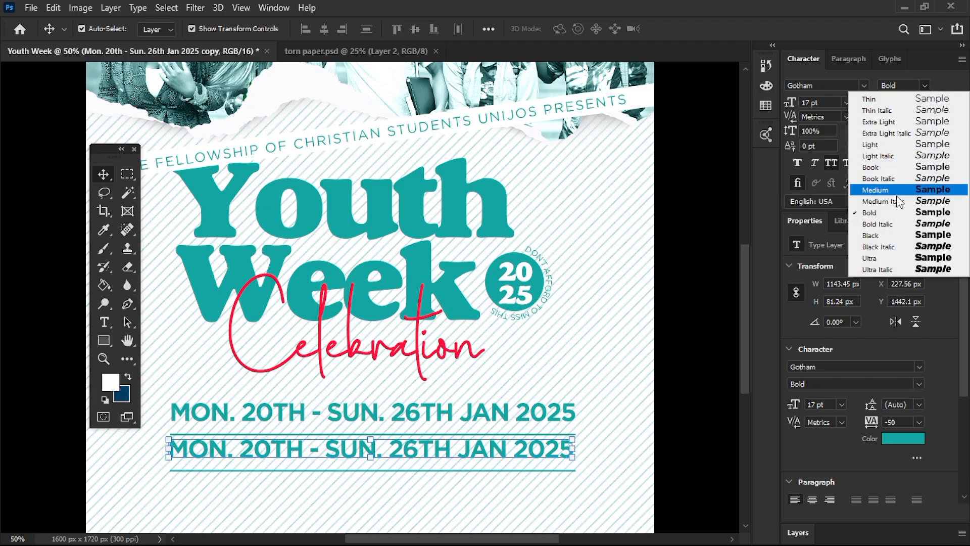
left_click(875, 144)
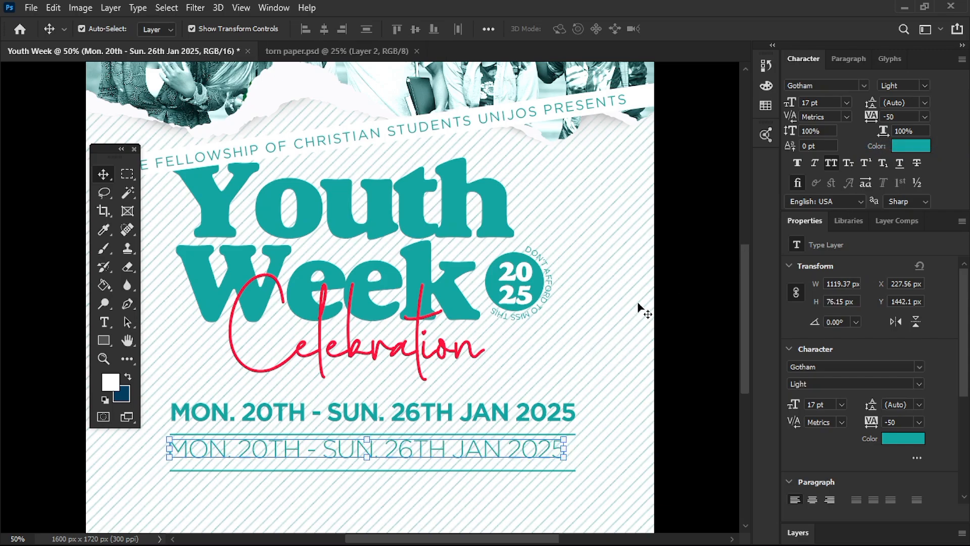
Turn off All Caps on the lower date copy and replace its text with "University of Jos Main (Chapel of Grace)"
left_click(831, 162)
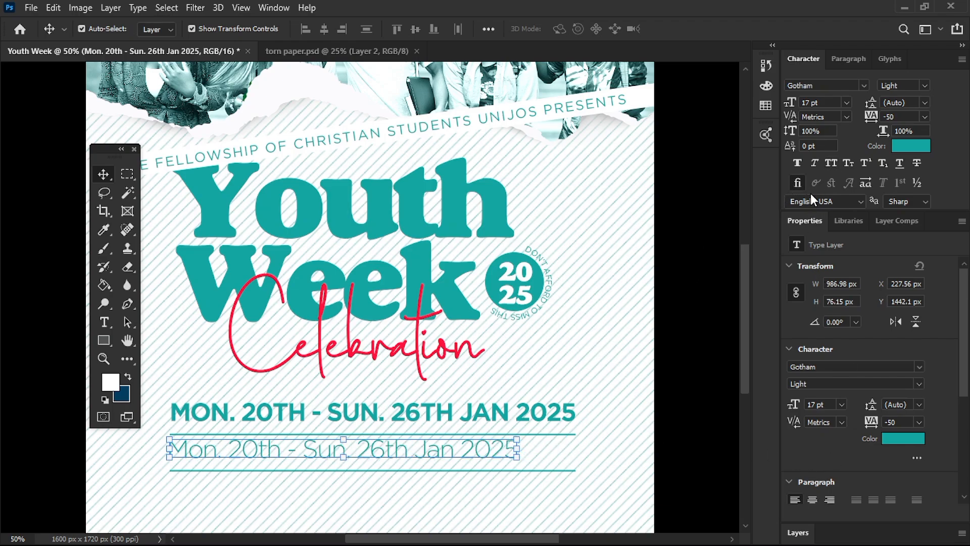
left_click(792, 533)
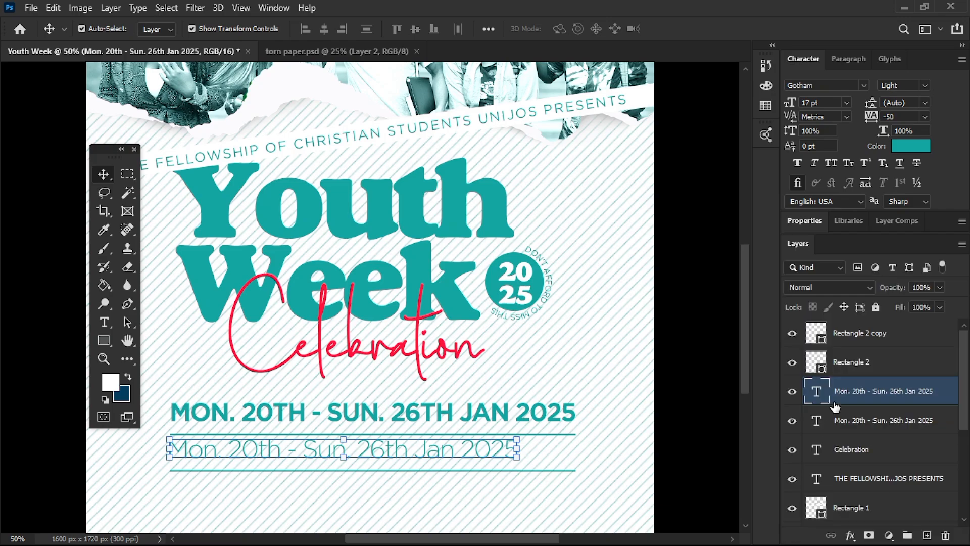
double_click(811, 398)
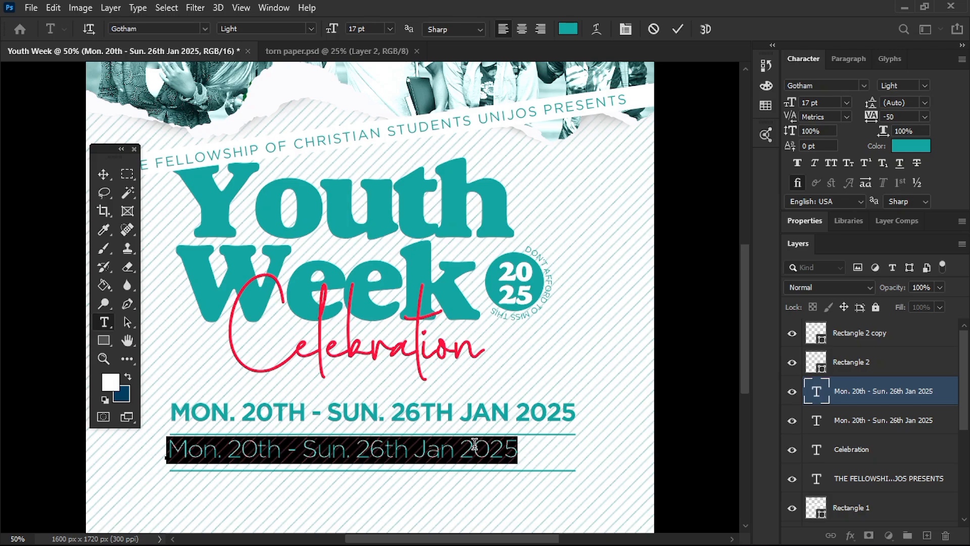
type("University of Jos Main (Chapel of Grace)")
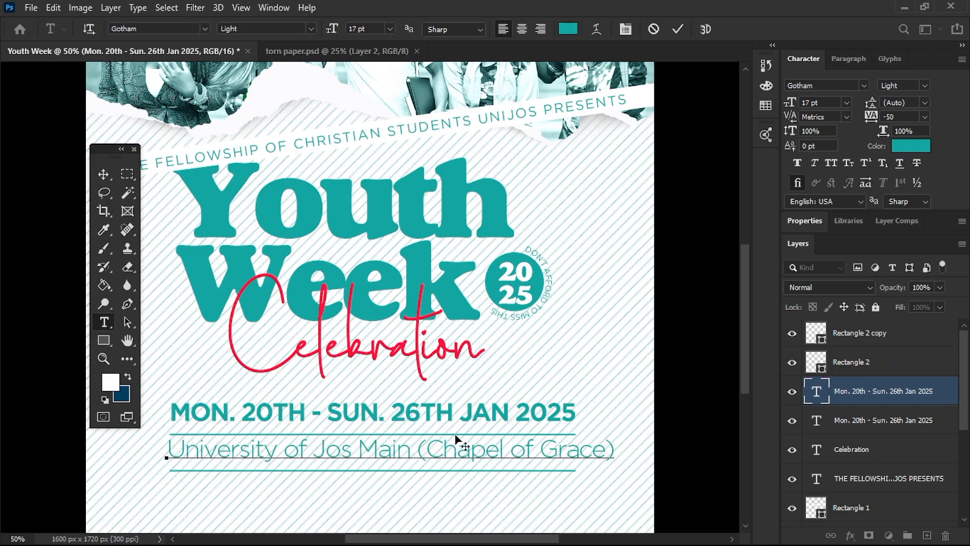
left_click(677, 30)
key("v")
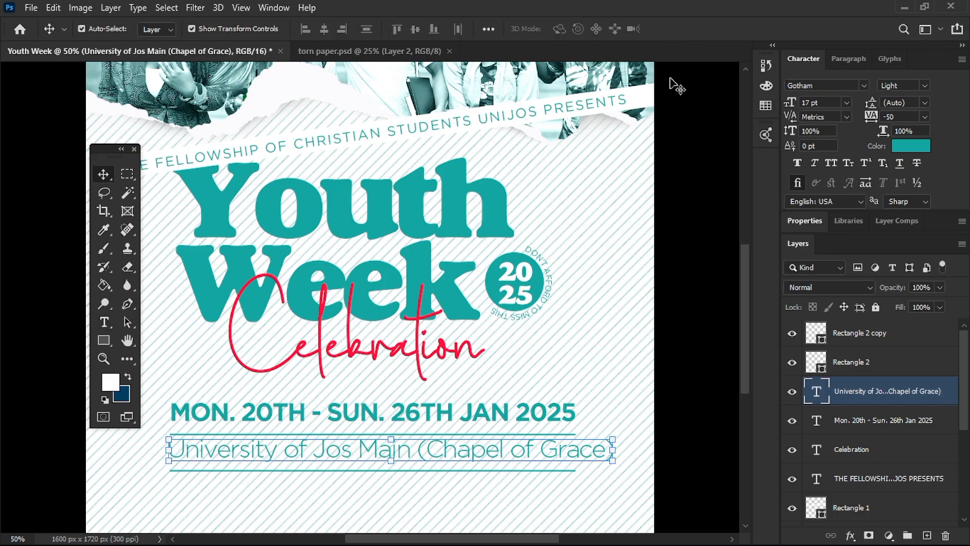
Set the venue line's font size to 13 pt, center it between the two teal rules, and deselect it
left_click(786, 101)
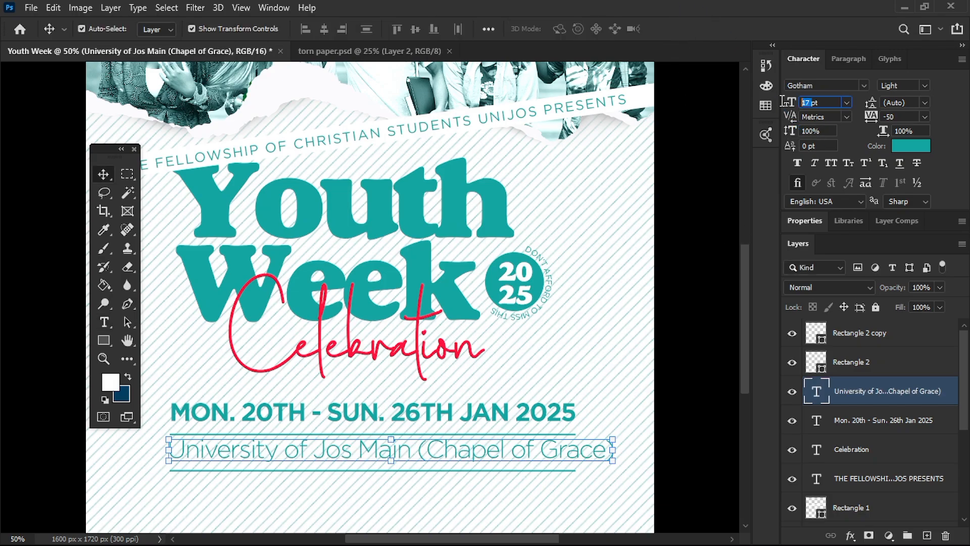
type("13")
key("Return")
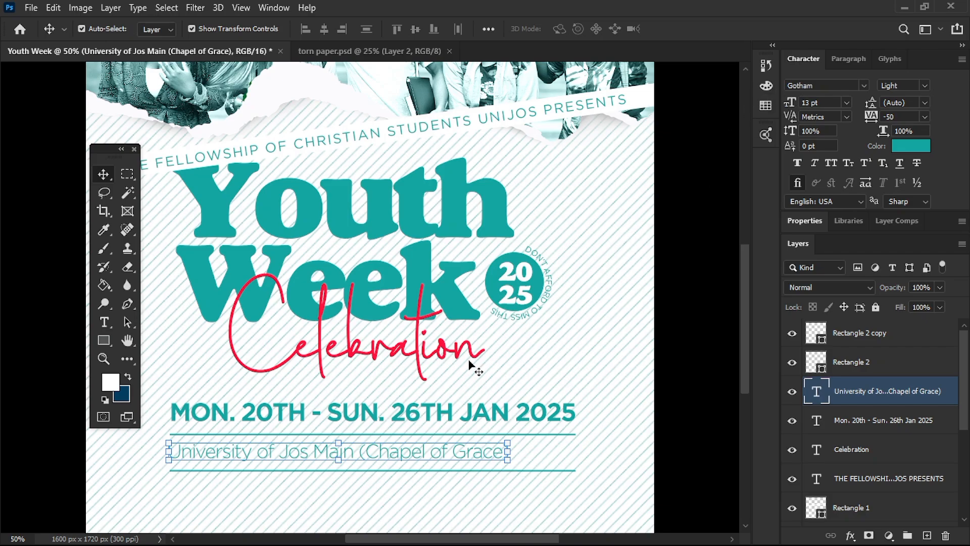
left_click_drag(376, 456, 404, 452)
left_click(682, 328)
Switch to the icon library, check its color is FF14A5A1, and place the iOS Filled Marker icon into the flyer
key("alt+Tab")
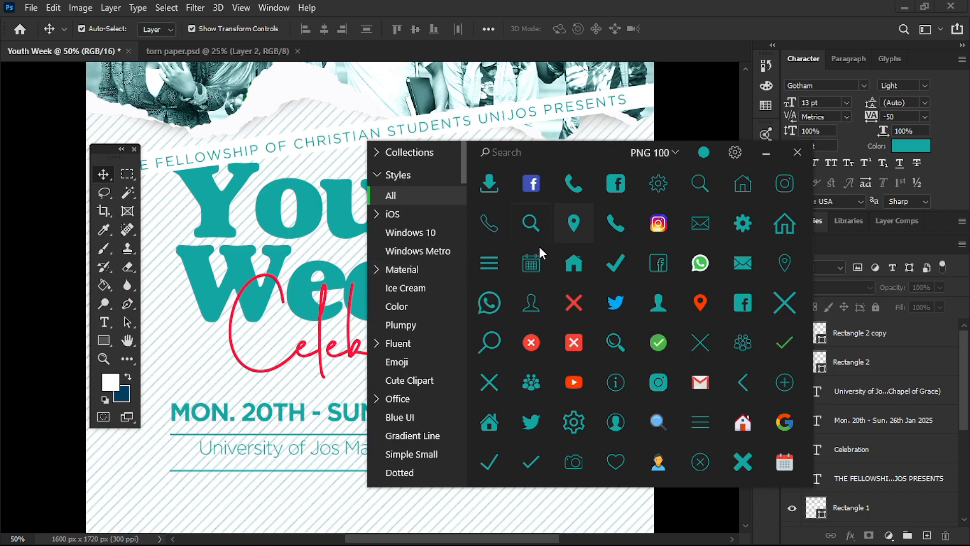
left_click(708, 156)
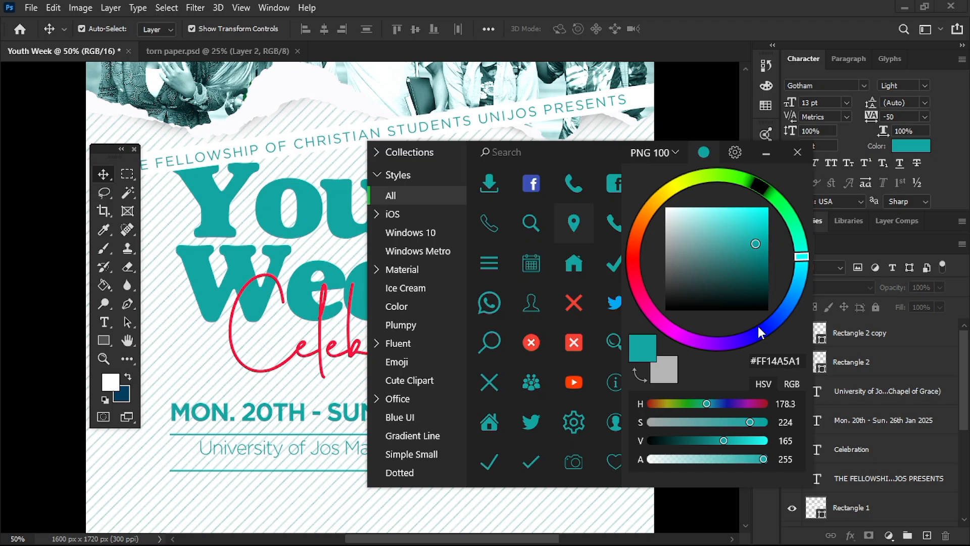
left_click(586, 148)
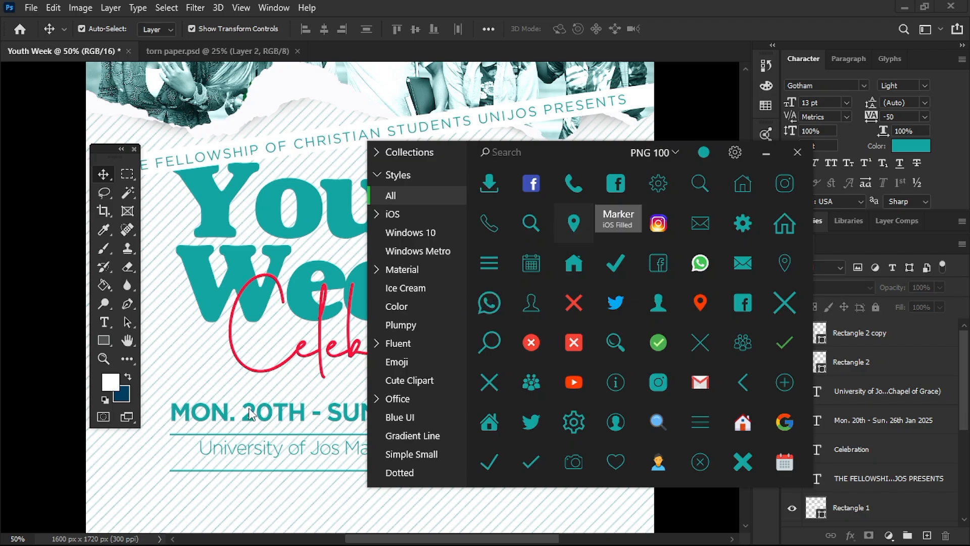
left_click(192, 488)
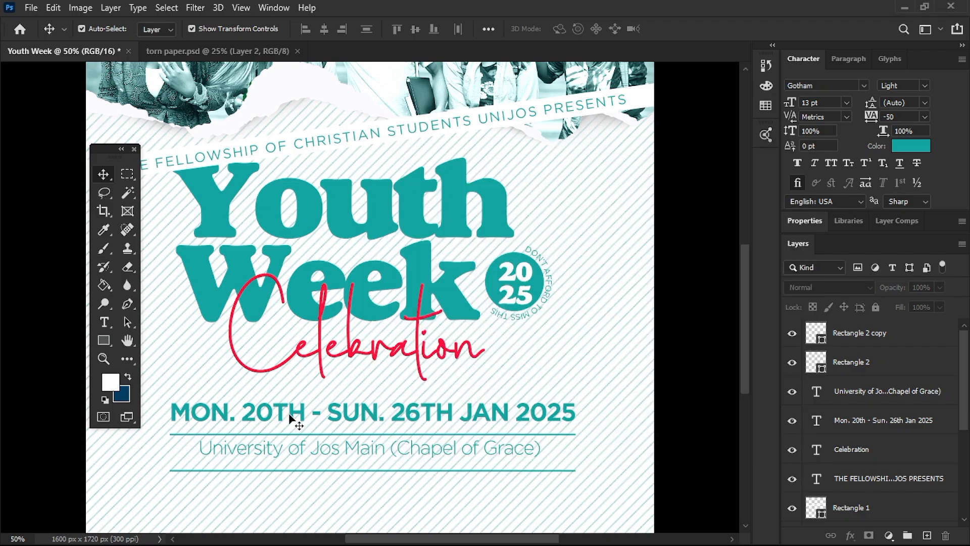
left_click_drag(291, 419, 292, 420)
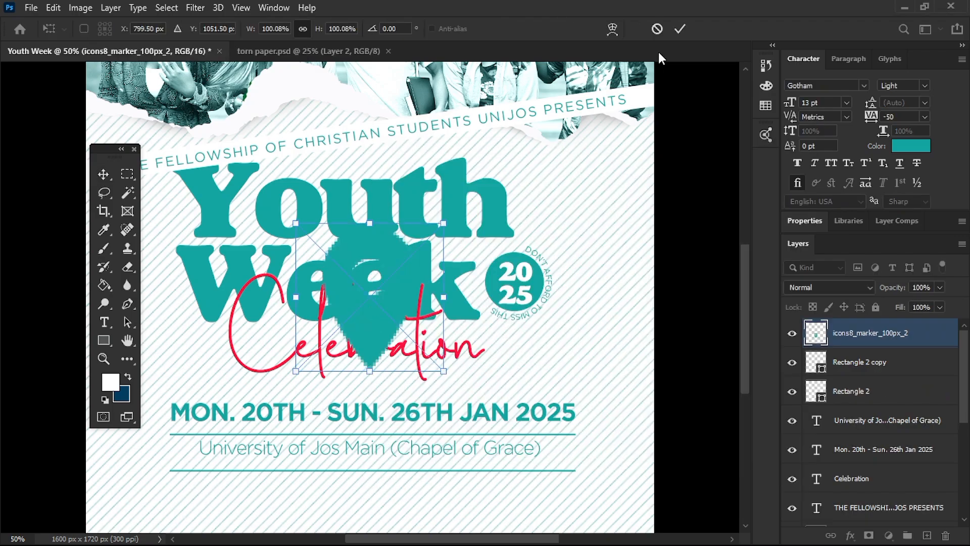
left_click(680, 29)
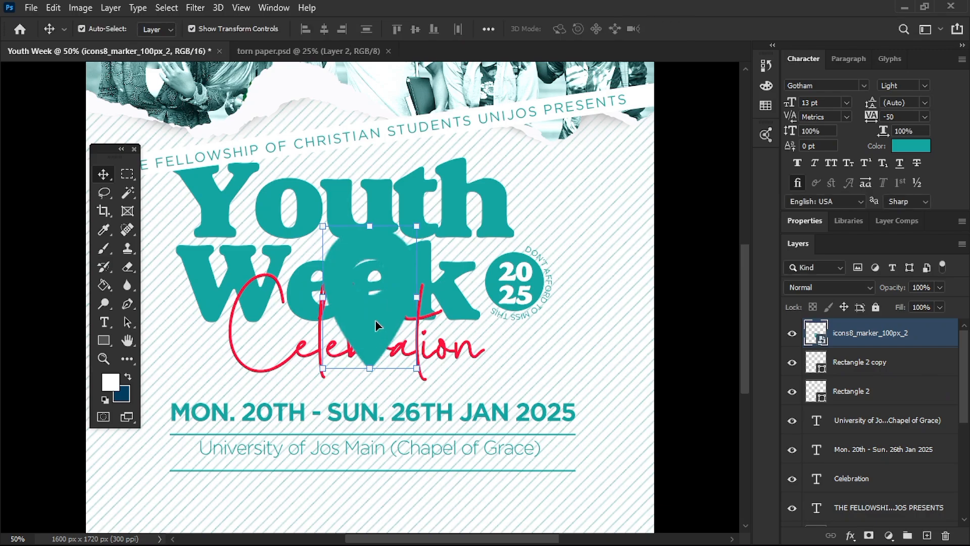
Scale the marker icon down to fit between the rules, left of the venue line, and shift the venue text right to make room
mouse_move(376, 326)
left_mouse_down()
mouse_move(210, 424)
mouse_move(207, 449)
left_mouse_up()
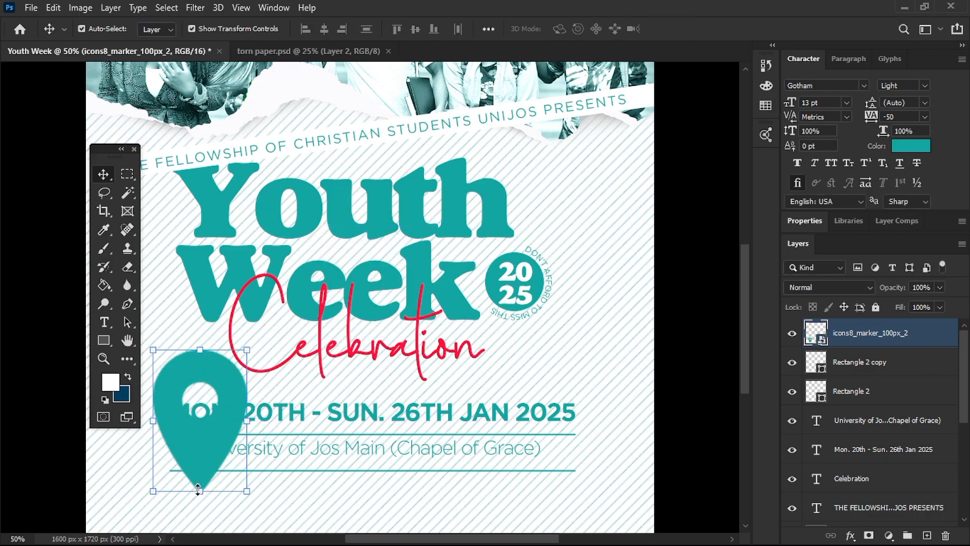
mouse_move(198, 487)
left_mouse_down()
mouse_move(208, 399)
mouse_move(173, 463)
mouse_move(236, 451)
mouse_move(199, 451)
mouse_move(252, 453)
left_mouse_up()
key("Return")
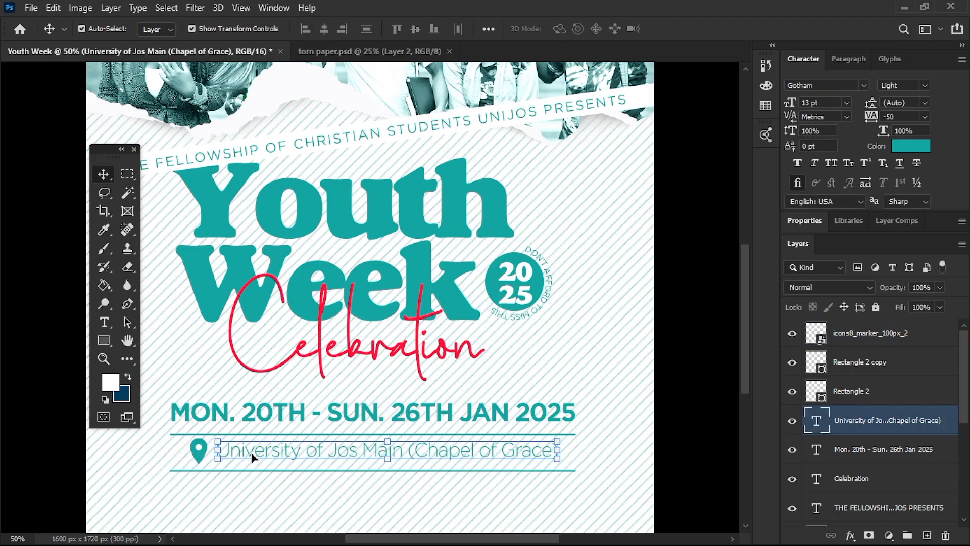
Nudge the marker icon slightly right and down beside the venue text, and deselect it
left_click(200, 459)
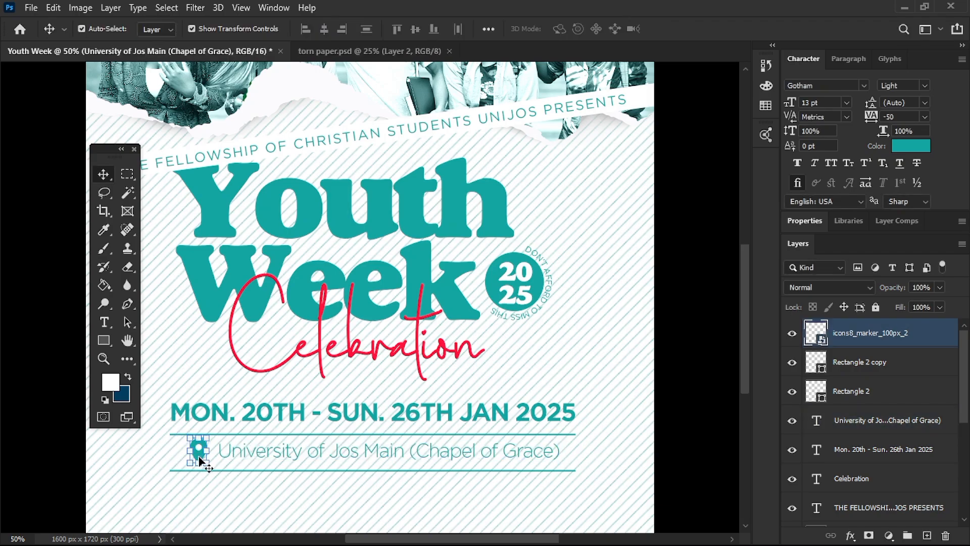
key("shift+Right")
key("Left")
key("Down")
key("Down")
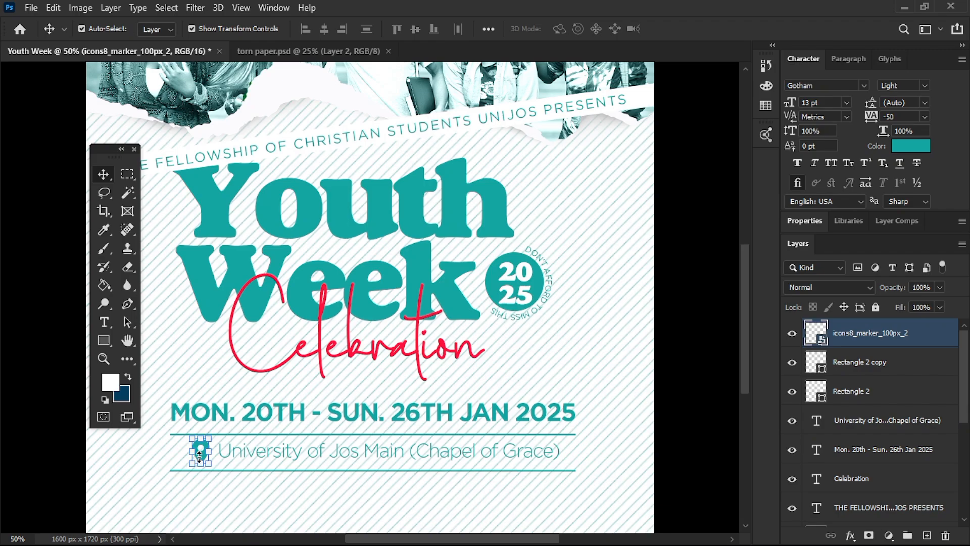
left_click(673, 402)
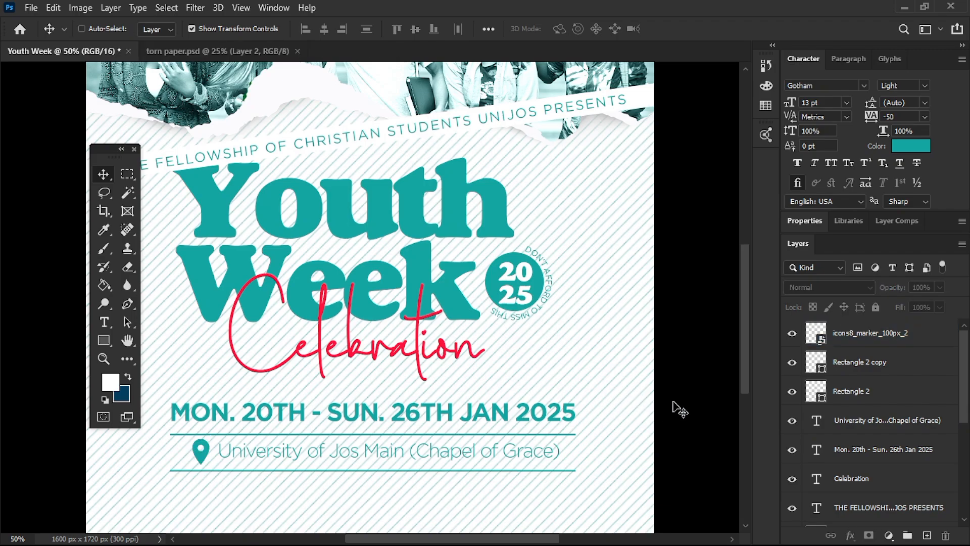
Move the date line, both rules, marker icon and venue text together lower on the flyer, and deselect them
key("ctrl+minus")
key("ctrl+minus")
key("ctrl+plus")
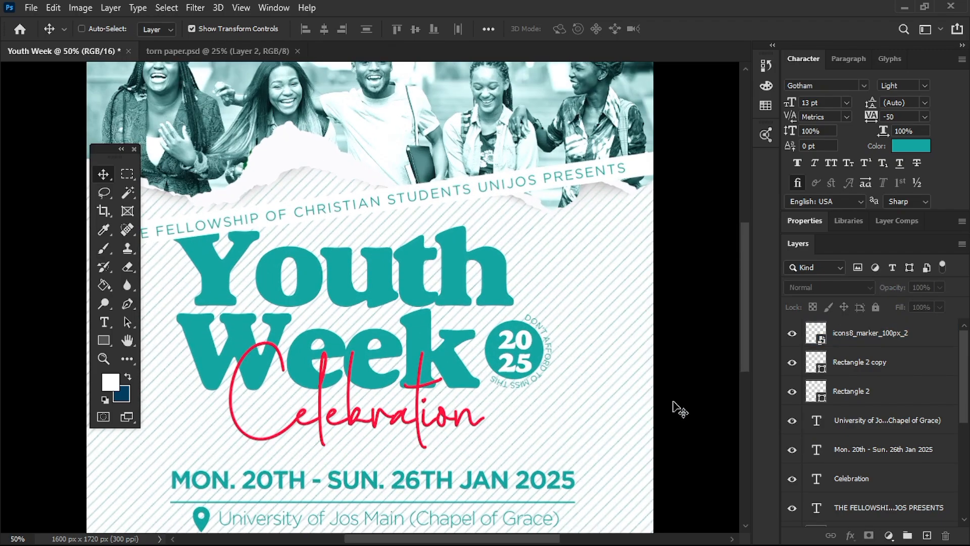
key("ctrl+minus")
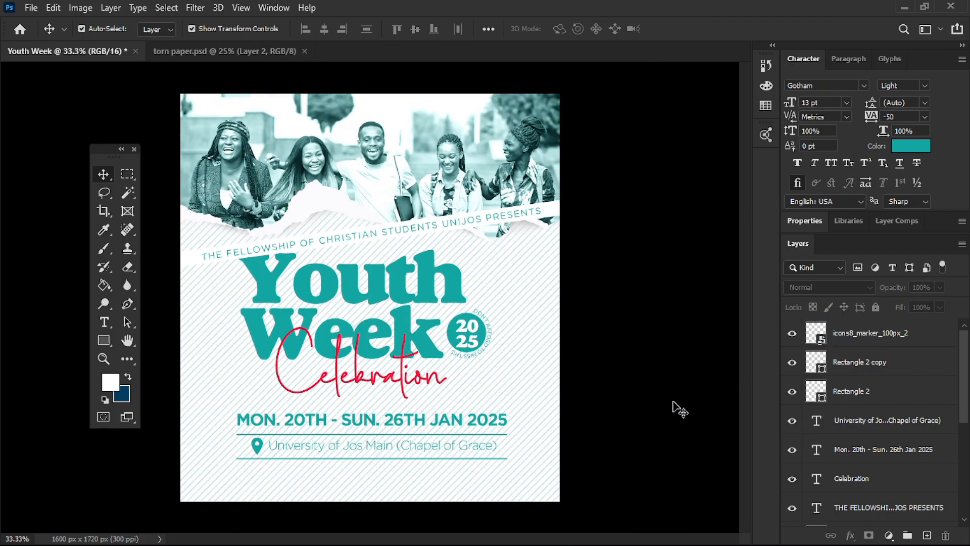
left_click(264, 420)
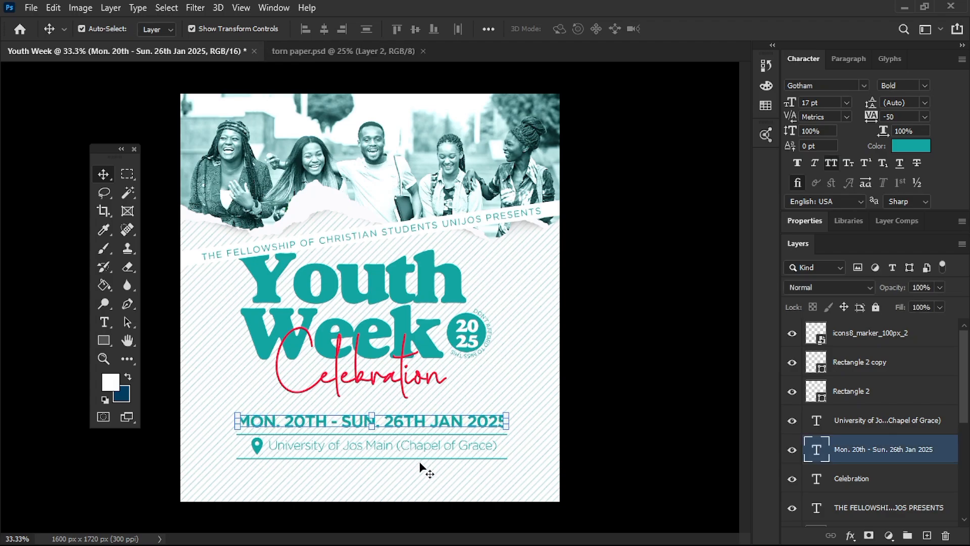
left_click(590, 413)
left_click_drag(212, 504, 504, 399)
left_click_drag(401, 435, 407, 447)
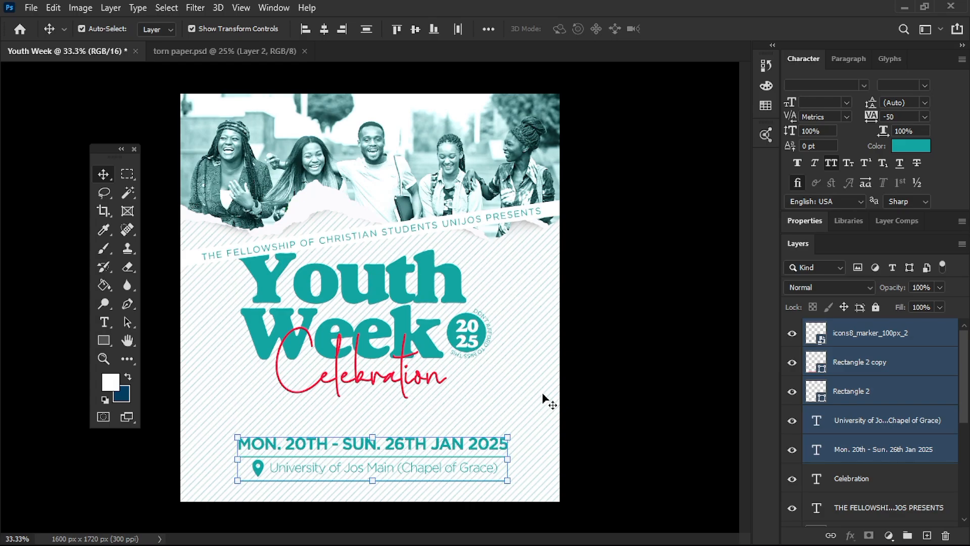
left_click(128, 477)
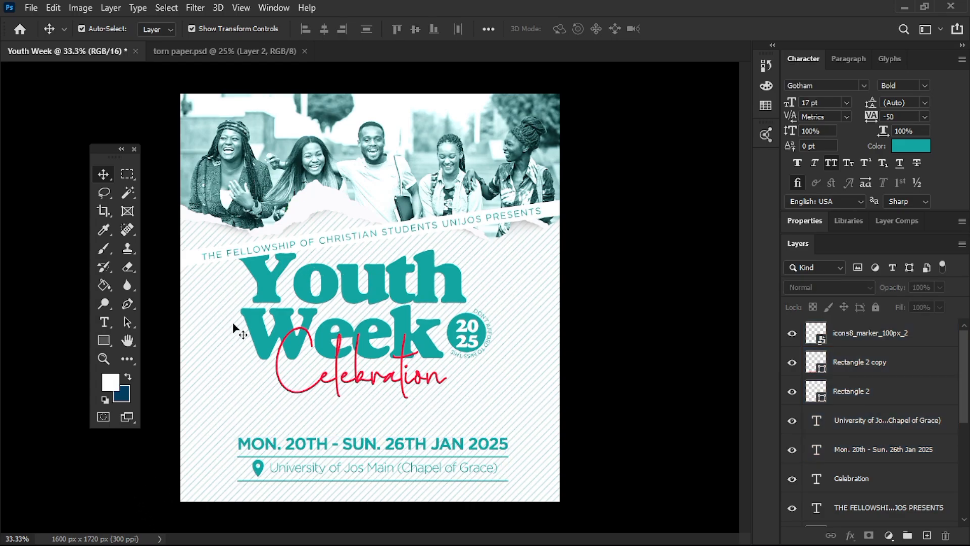
Draw a rounded rectangle about 178 by 70 px above the start of the date line and fill it with the red used for Celebration
left_click(104, 341)
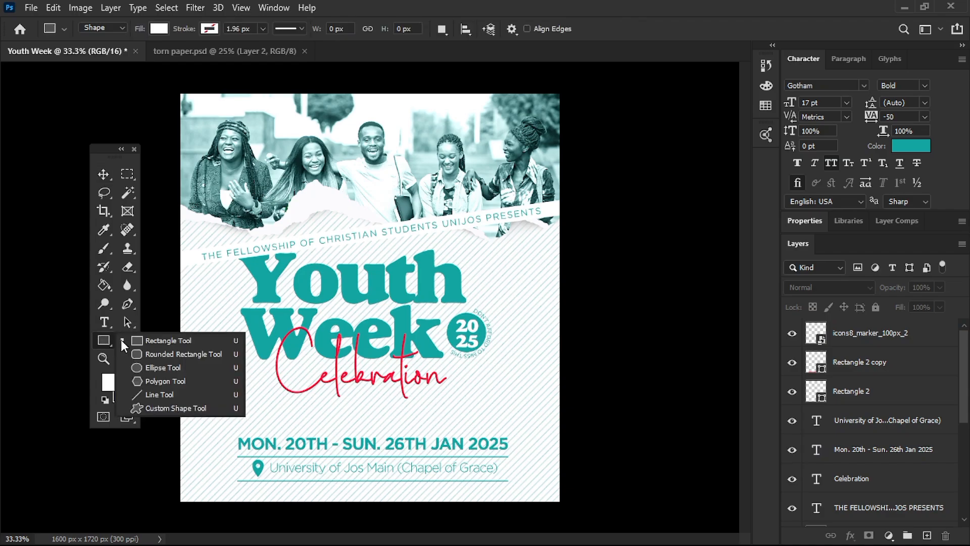
left_click(150, 349)
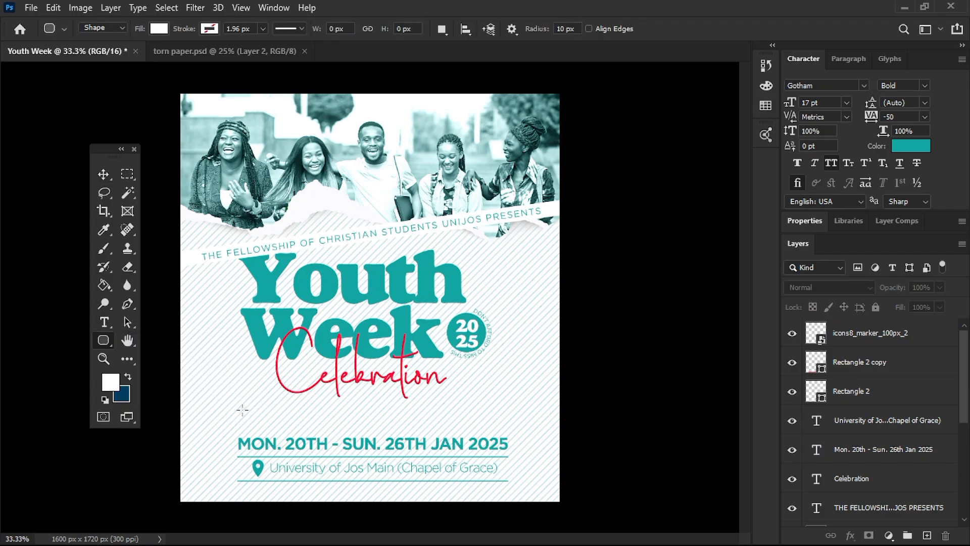
left_click_drag(239, 407, 282, 424)
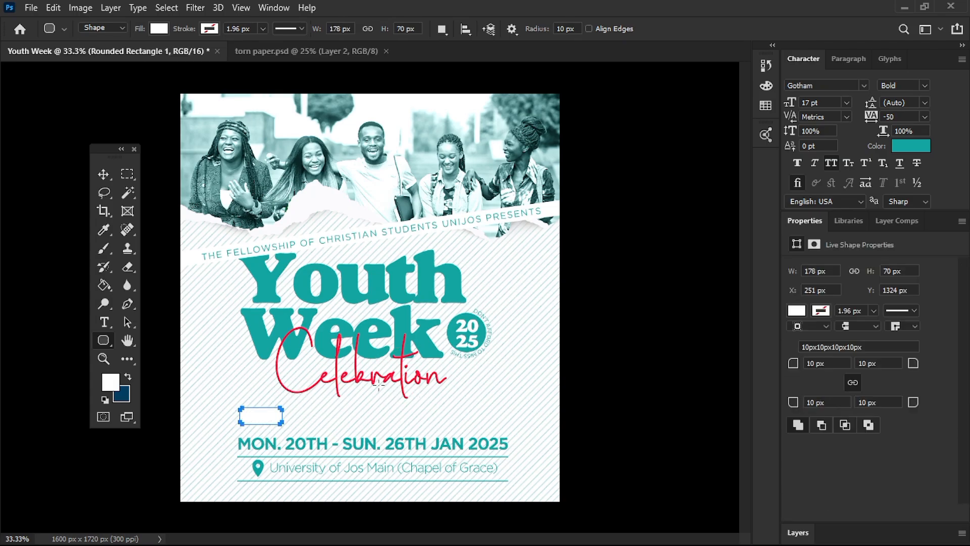
left_click(795, 311)
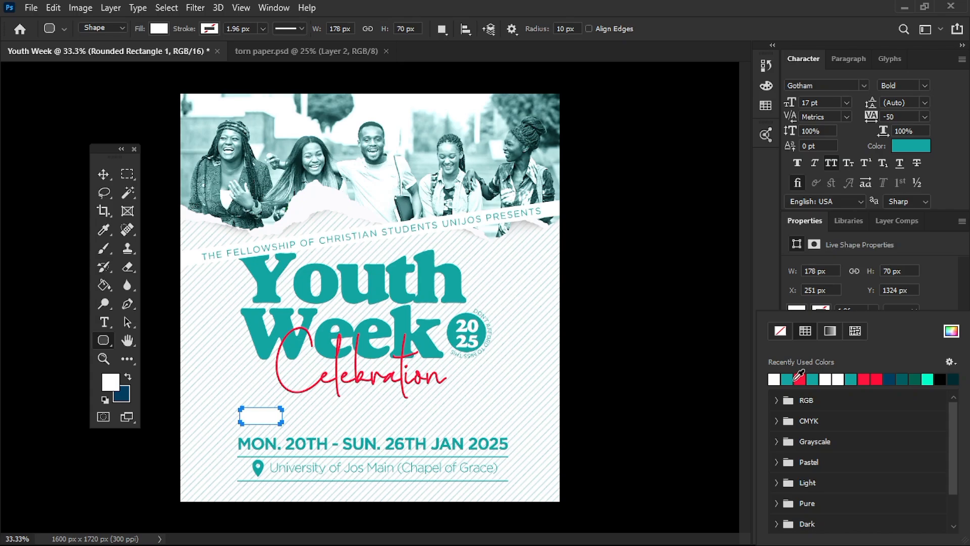
left_click(800, 379)
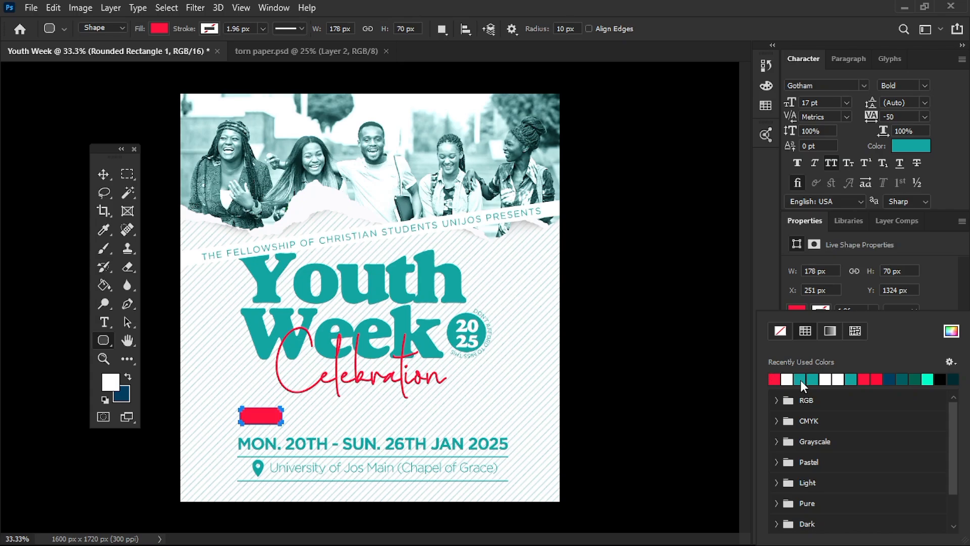
left_click(857, 298)
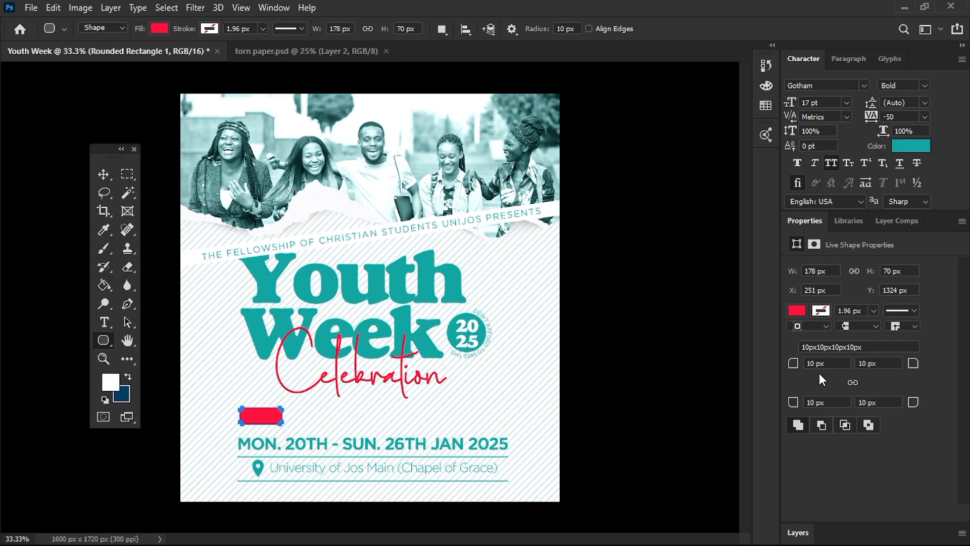
Set the red shape's left corner radii to 0 px and its right corner radii to 50 px
double_click(817, 359)
type("0px")
double_click(813, 402)
type("0")
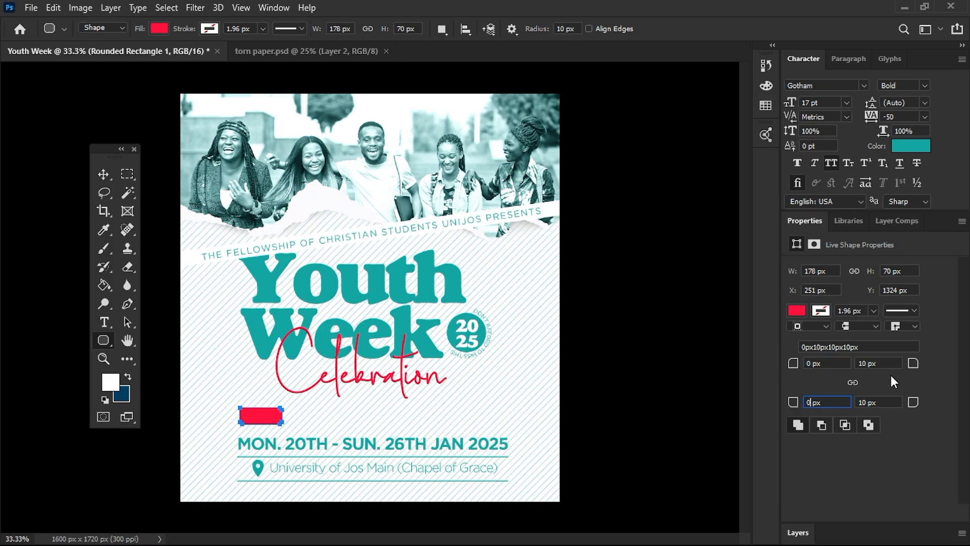
left_click_drag(867, 363, 838, 361)
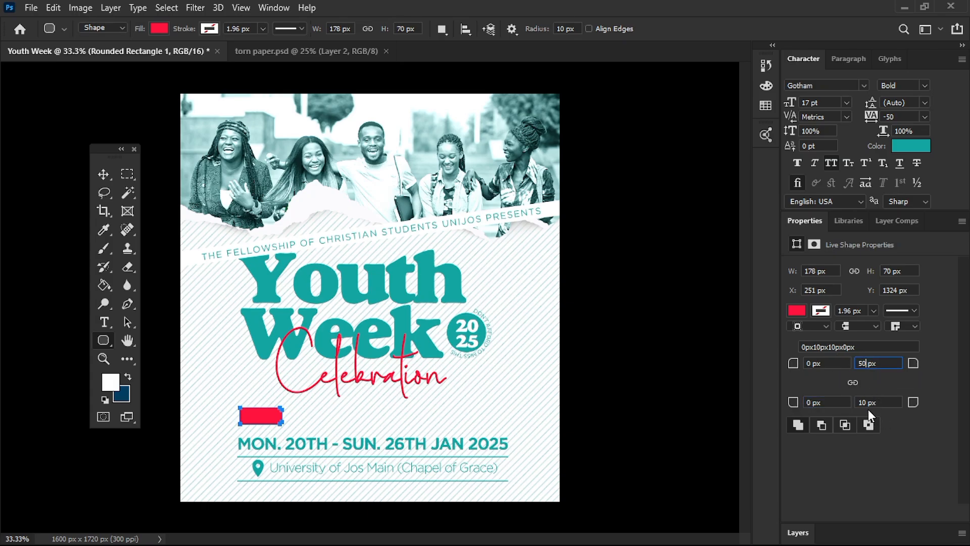
key("Return")
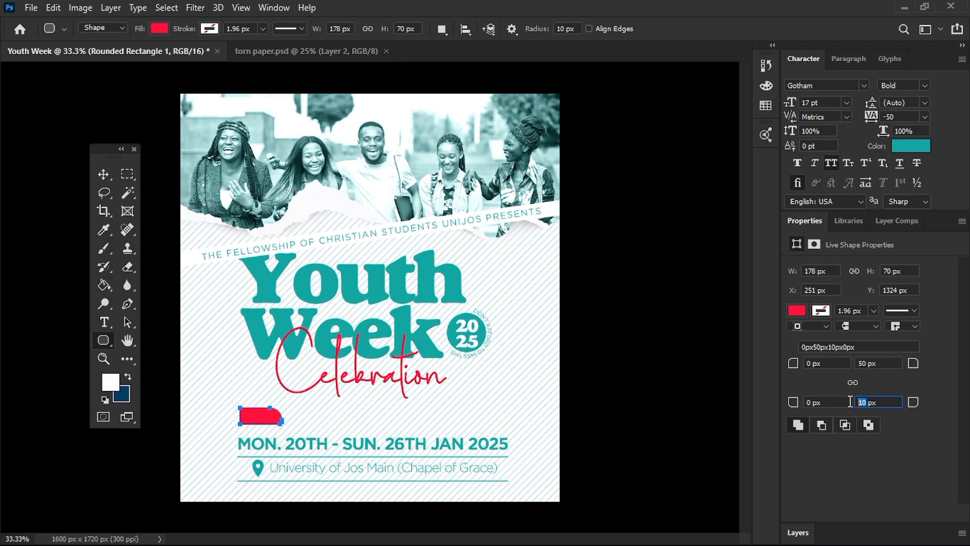
type("50")
Move the red tag to X 238 px, Y 1312 px, in line with the left end of the rules
left_click(103, 175)
left_click(134, 485)
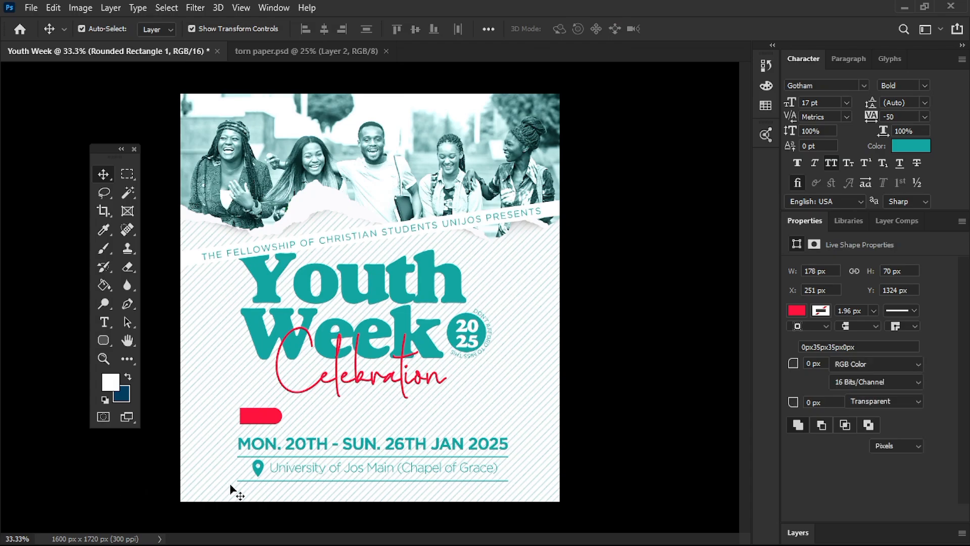
mouse_move(262, 422)
left_mouse_down()
mouse_move(266, 400)
mouse_move(259, 418)
left_mouse_up()
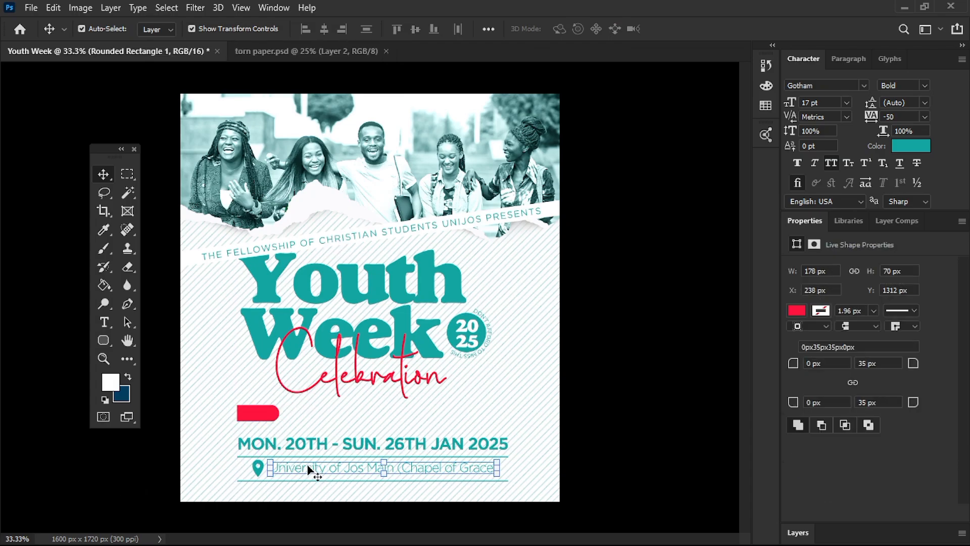
Duplicate the venue text onto the red tag and move the copy's layer above the rounded rectangle
left_click(310, 468, "ctrl")
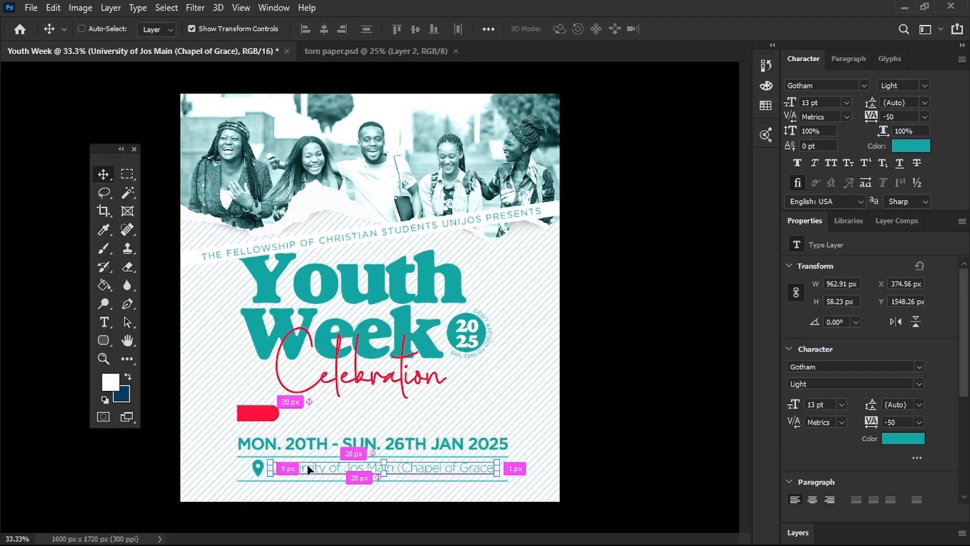
left_click_drag(322, 464, 285, 415)
left_click(797, 532)
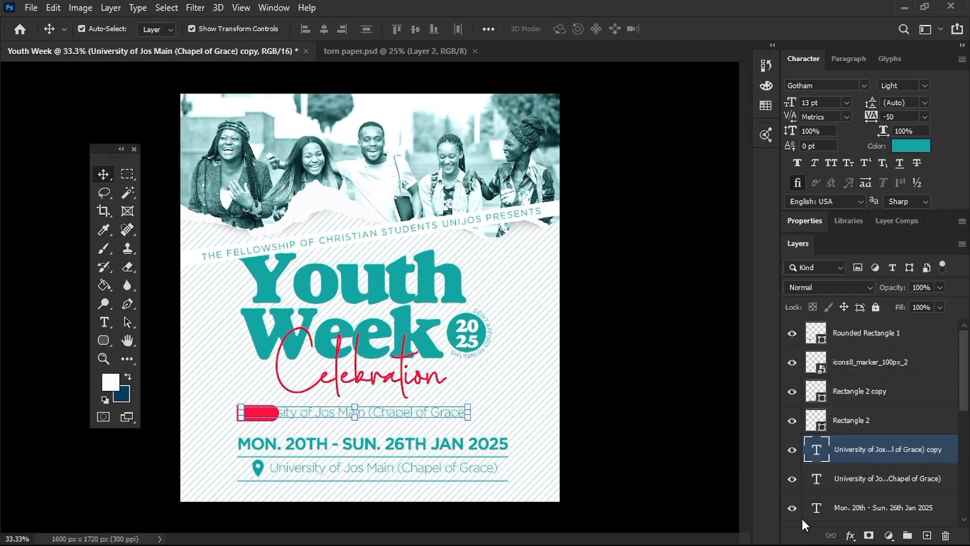
left_click_drag(841, 457, 826, 320)
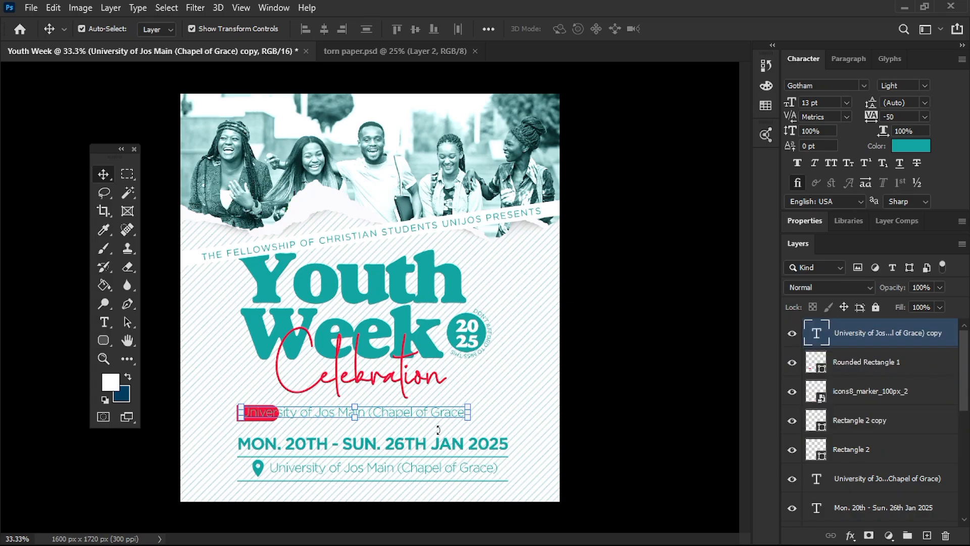
Replace the copied venue text on the red tag with "Theme"
double_click(812, 339)
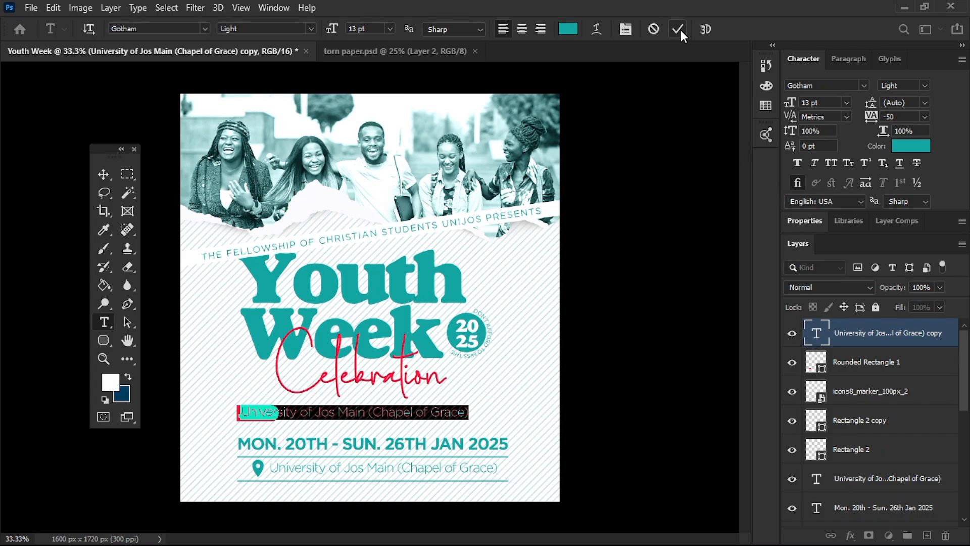
left_click(818, 339)
key("v")
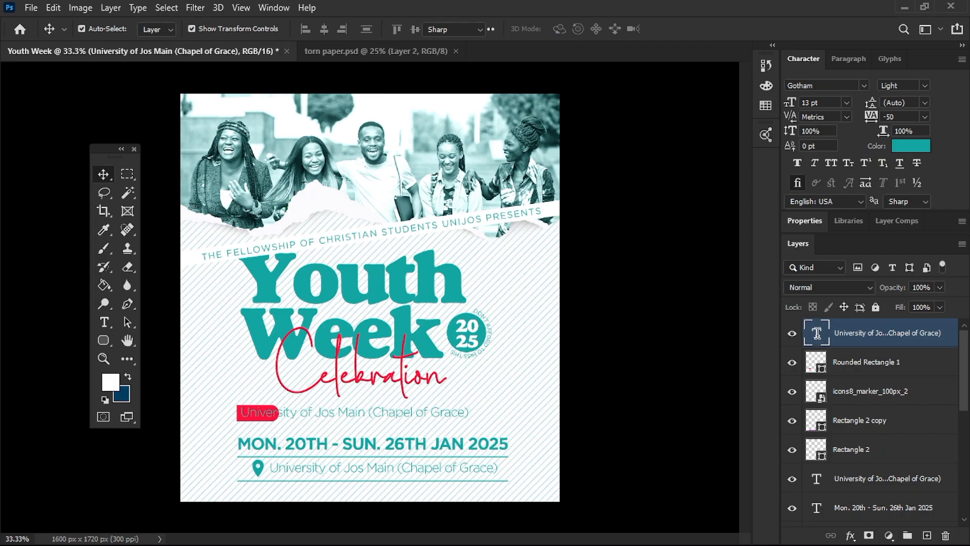
double_click(816, 335)
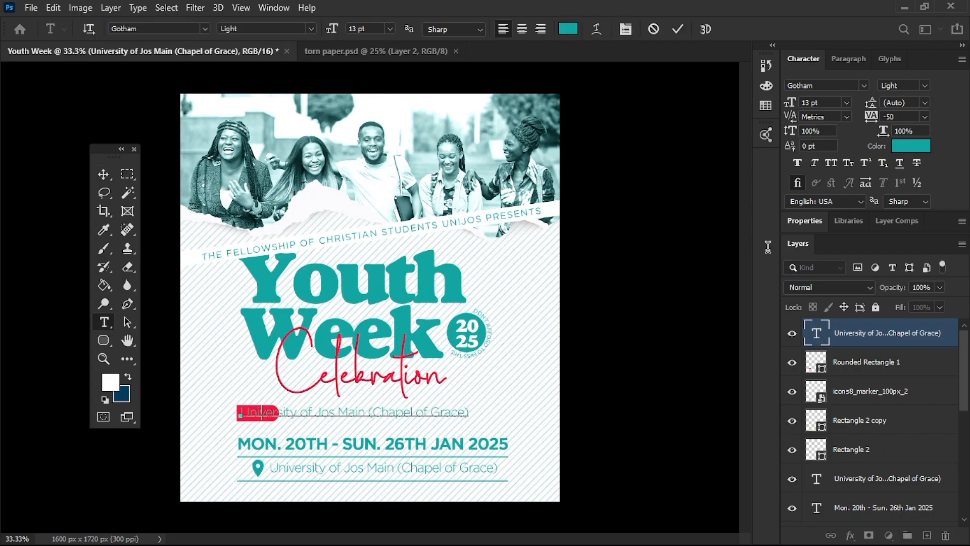
type("Theme")
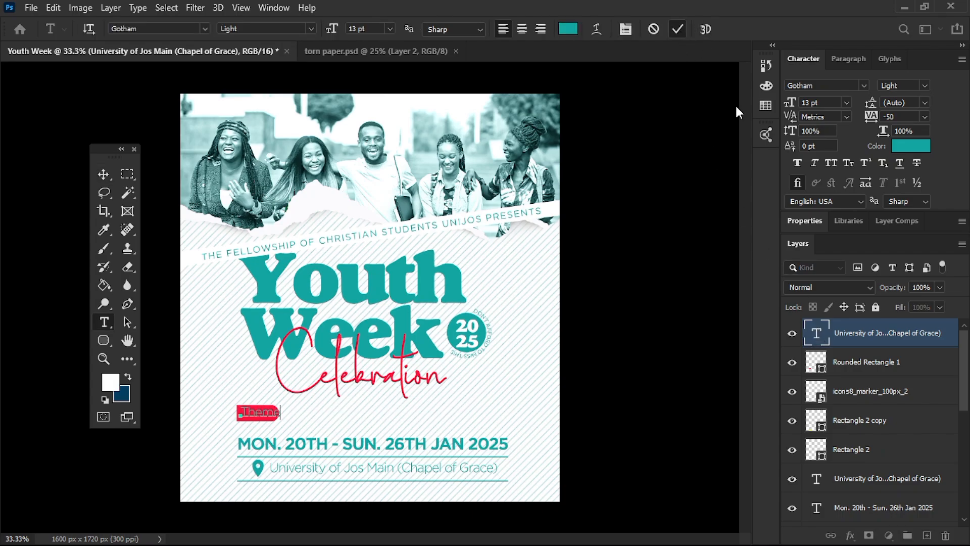
key("ctrl+Return")
key("v")
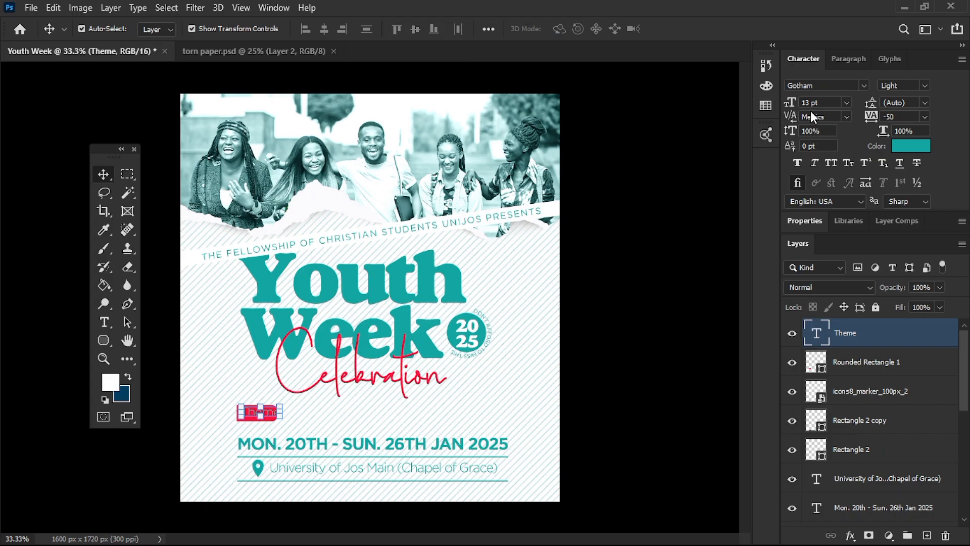
Set the Theme text to 10 pt in white (ffffff) and deselect it
left_click(794, 101)
type("10")
key("Return")
left_click(910, 145)
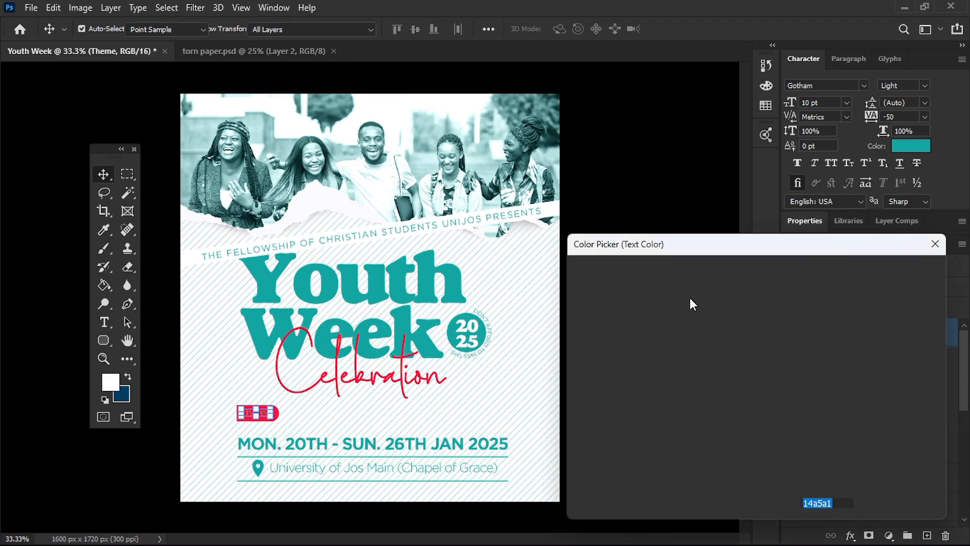
type("ffffff")
left_click(879, 272)
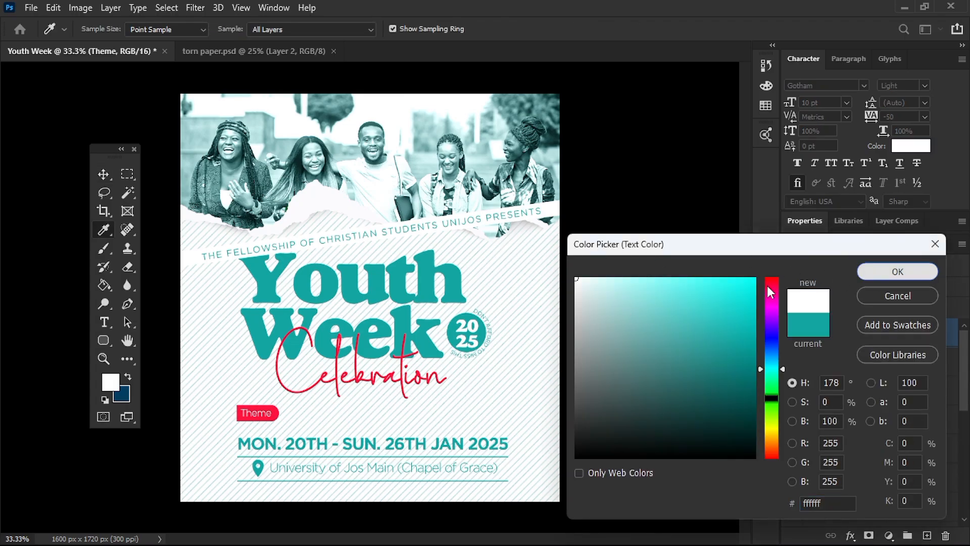
left_click(138, 466)
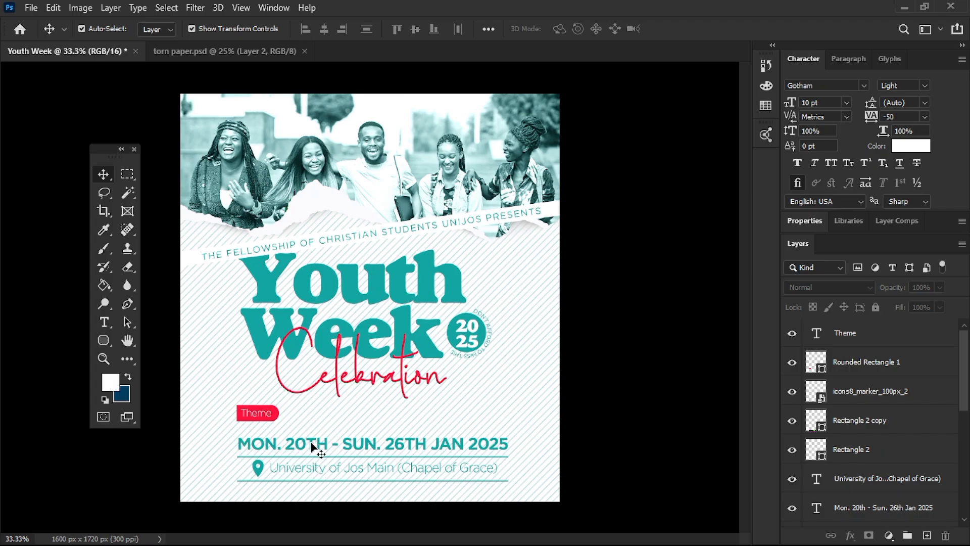
Duplicate the date line and place the copy directly after the red Theme tag
left_click(313, 445)
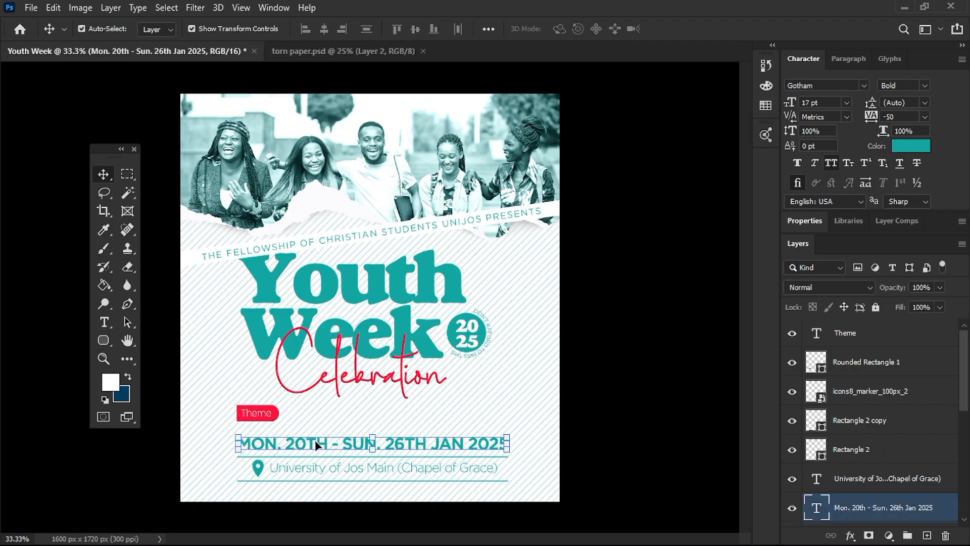
key("ctrl+j")
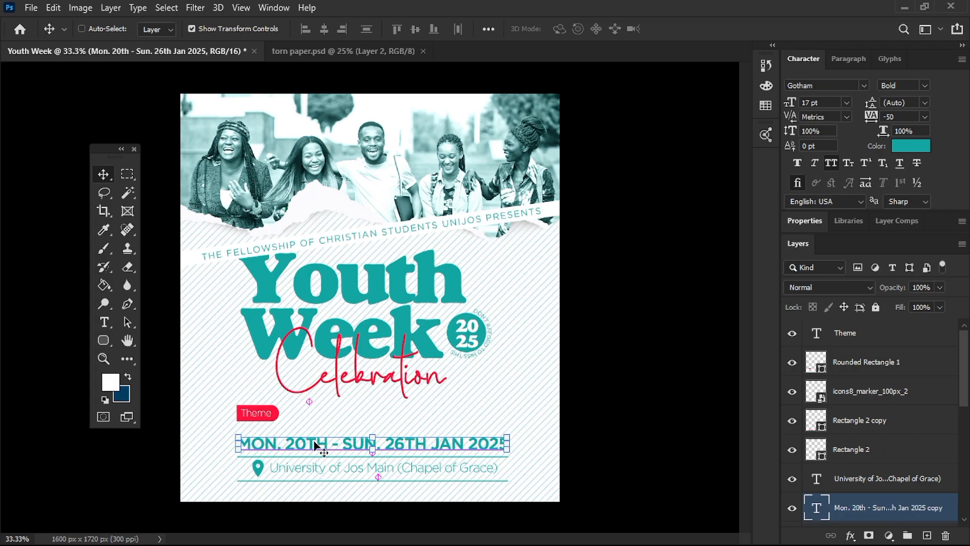
left_click_drag(317, 444, 359, 413)
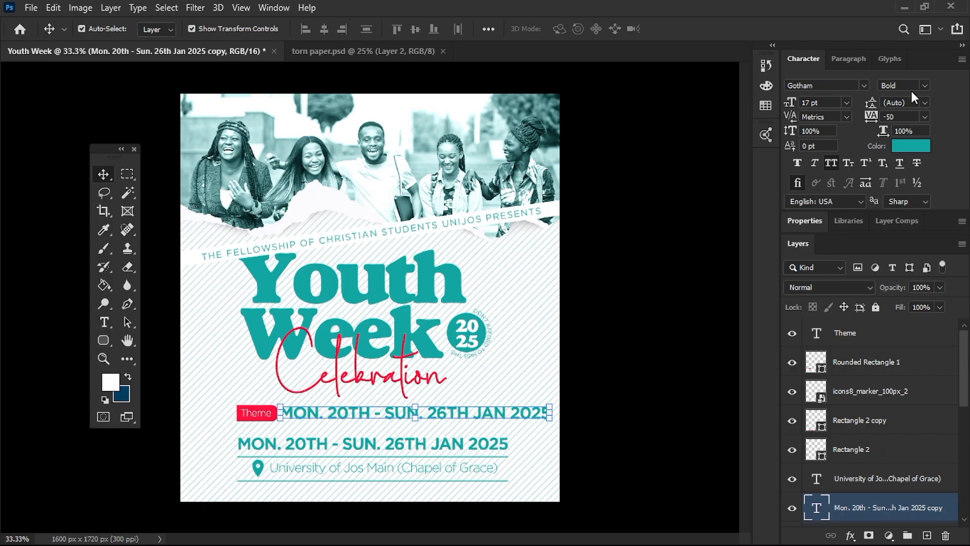
Change the copied date line to Gotham Book without all caps, and shift it slightly away from the tag
left_click(925, 86)
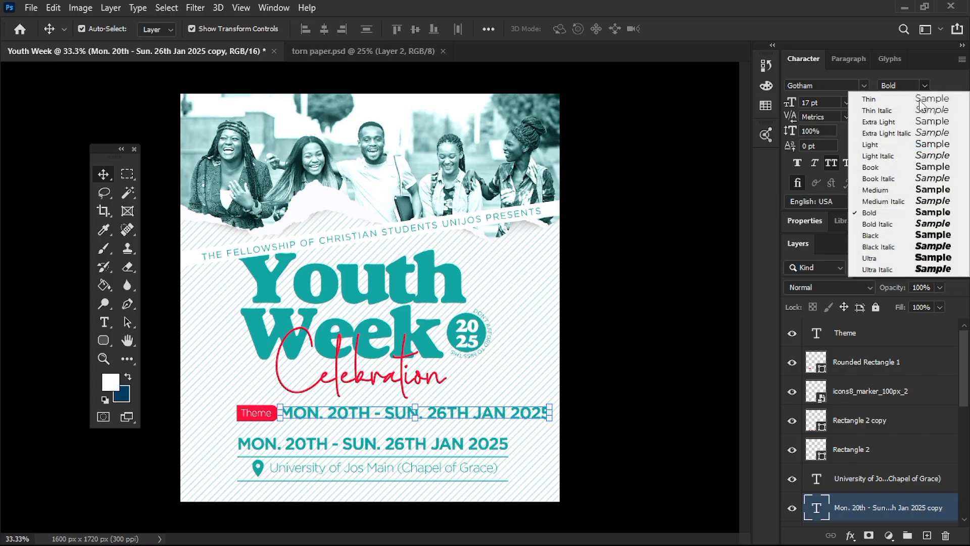
left_click(893, 189)
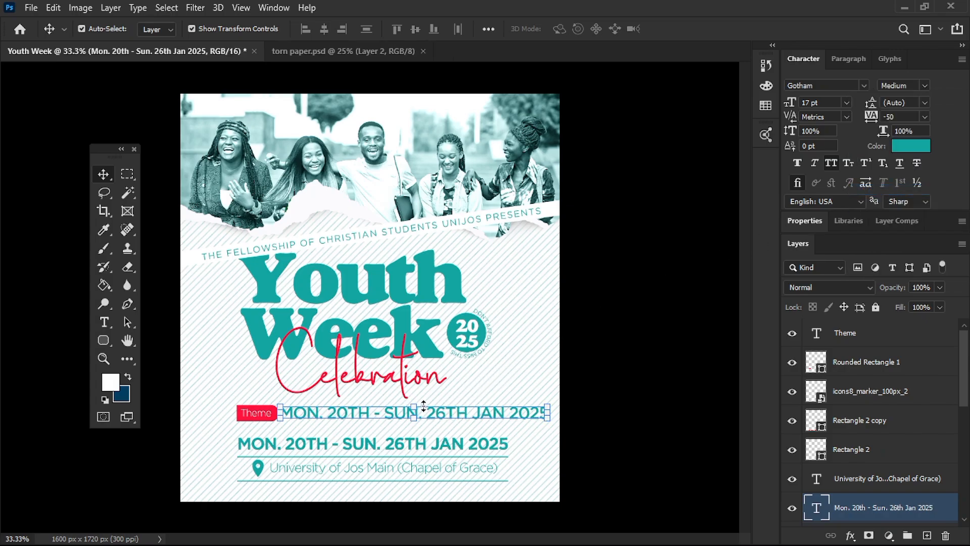
left_click(923, 86)
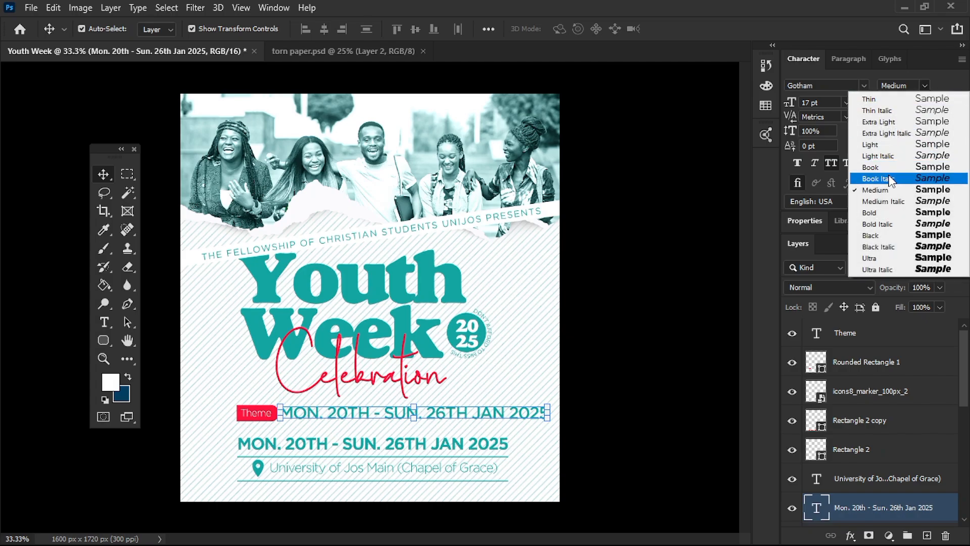
left_click(877, 167)
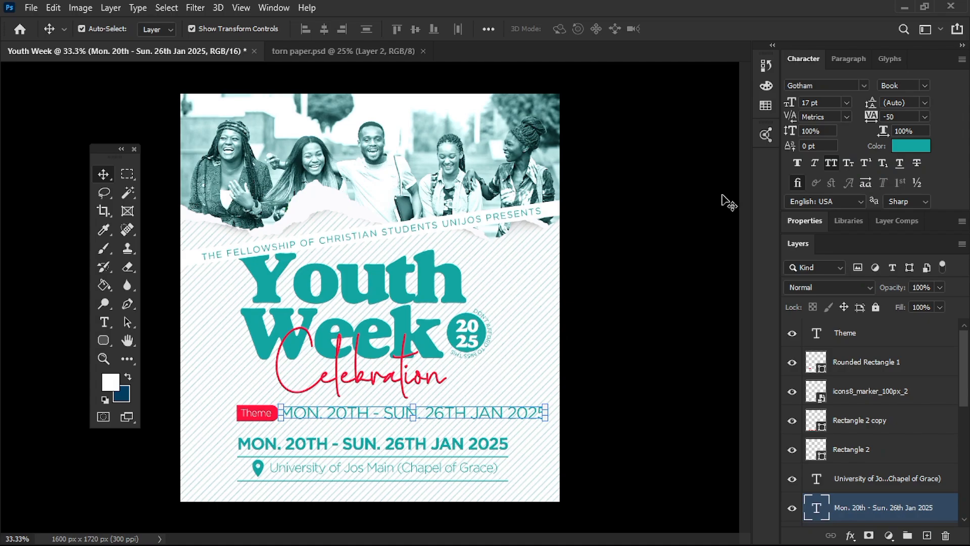
left_click(832, 161)
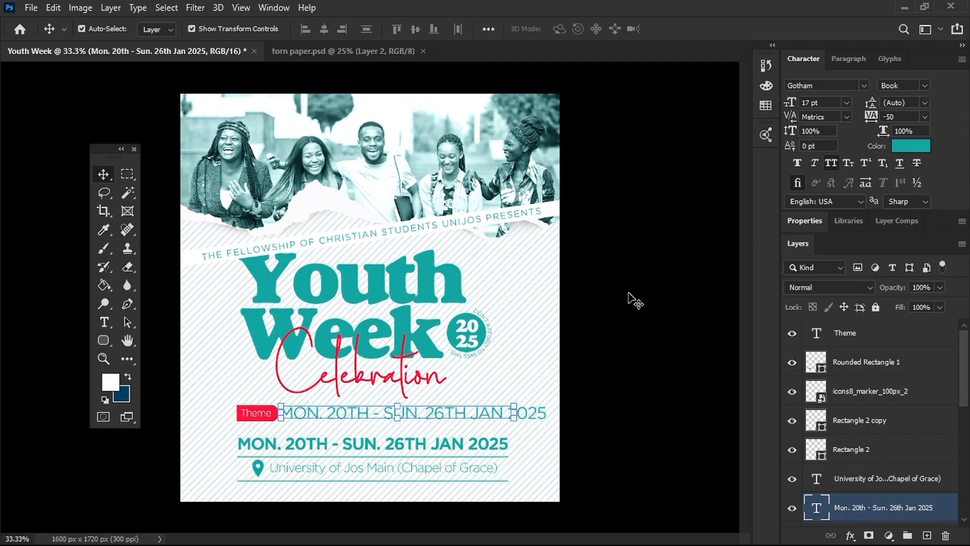
mouse_move(334, 411)
left_mouse_down()
mouse_move(350, 417)
mouse_move(345, 411)
left_mouse_up()
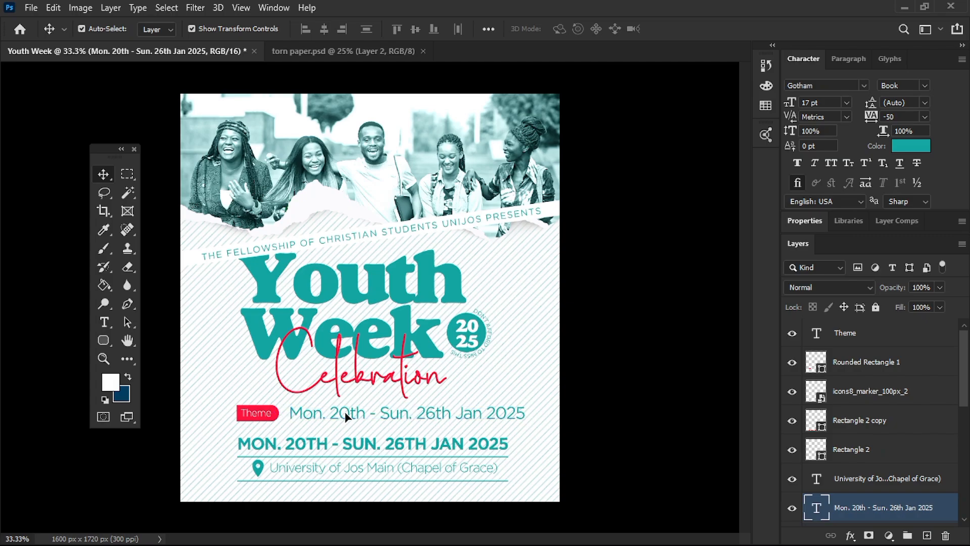
Replace the copied date text with "Walking the Light of God's Glory" and "1 John 1:7" on a second line
double_click(345, 411)
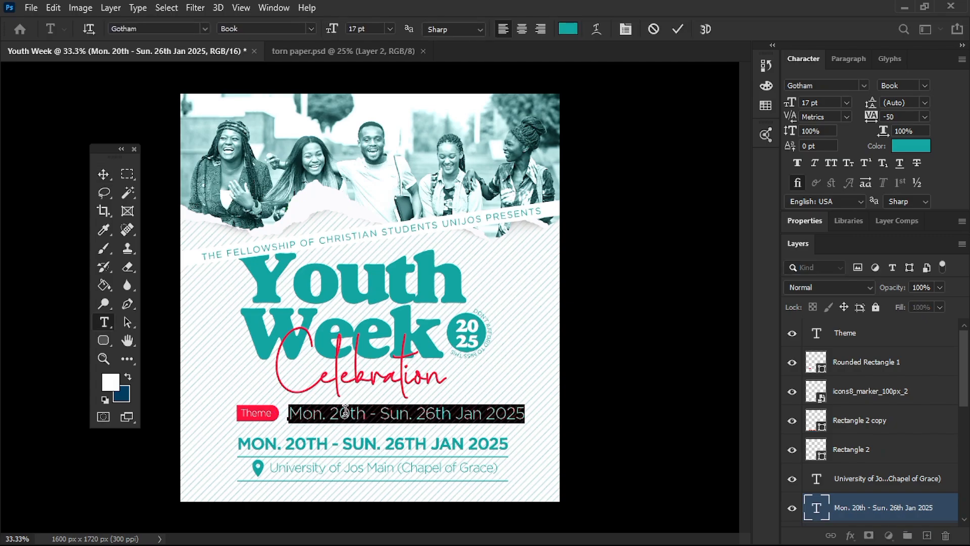
key("Right")
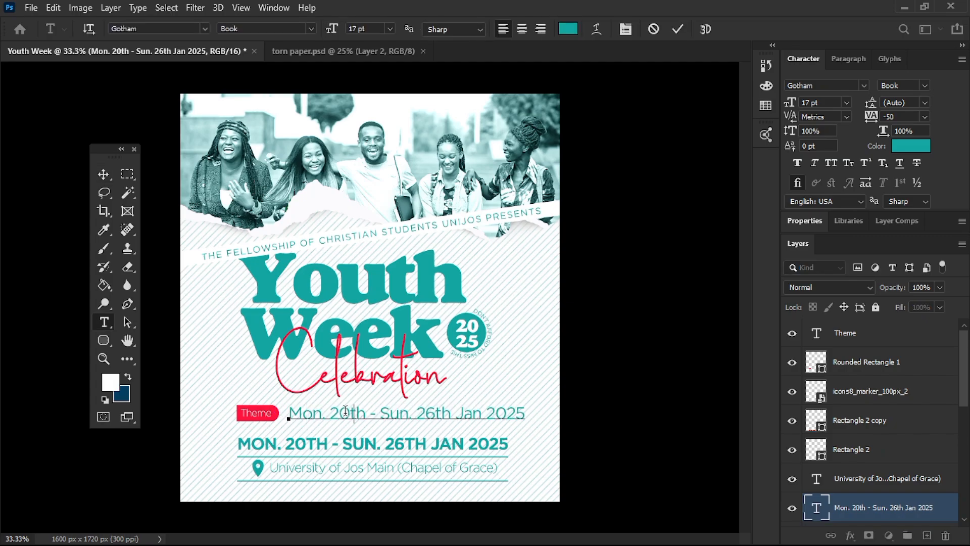
key("Right")
key("Right")
key("Right")
key("Right")
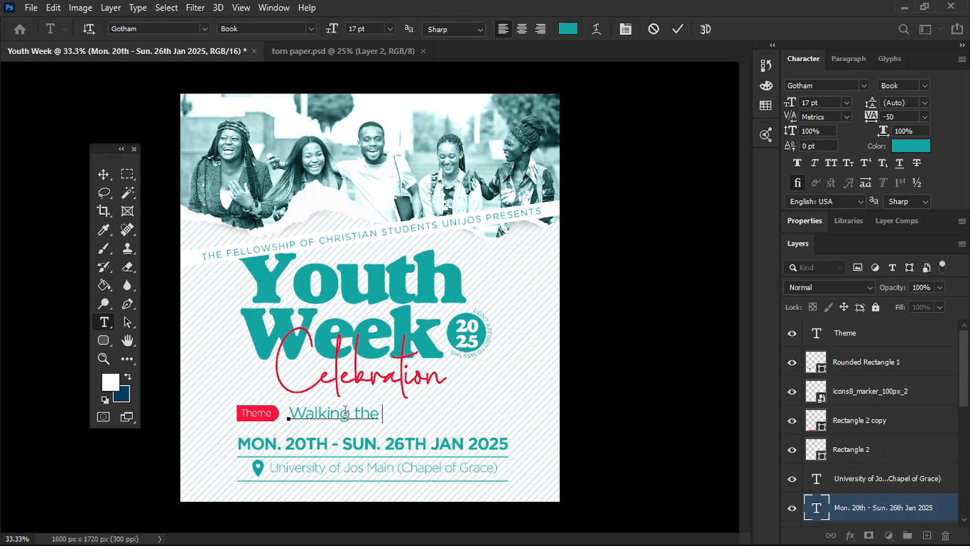
type("ight of God")
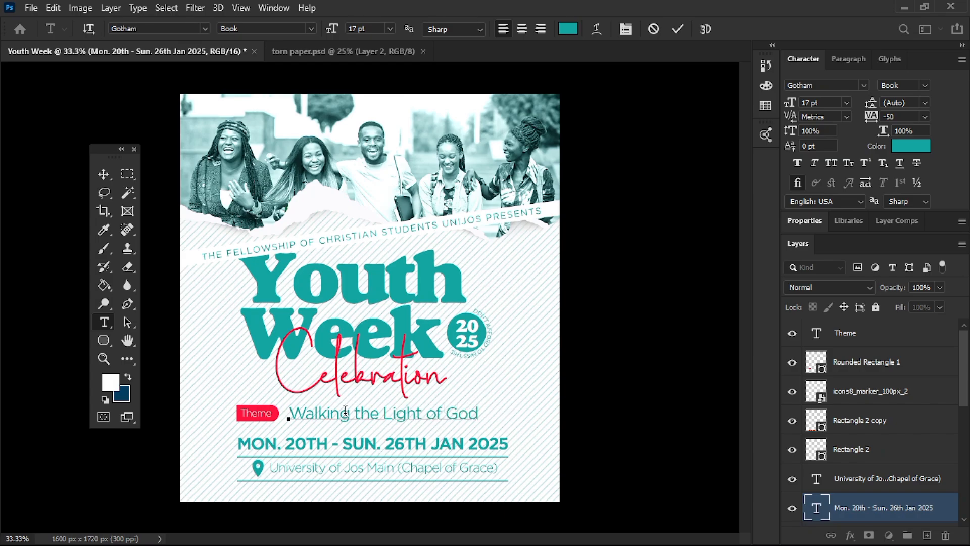
type("'s")
type(" Glory")
type("hn 1:7")
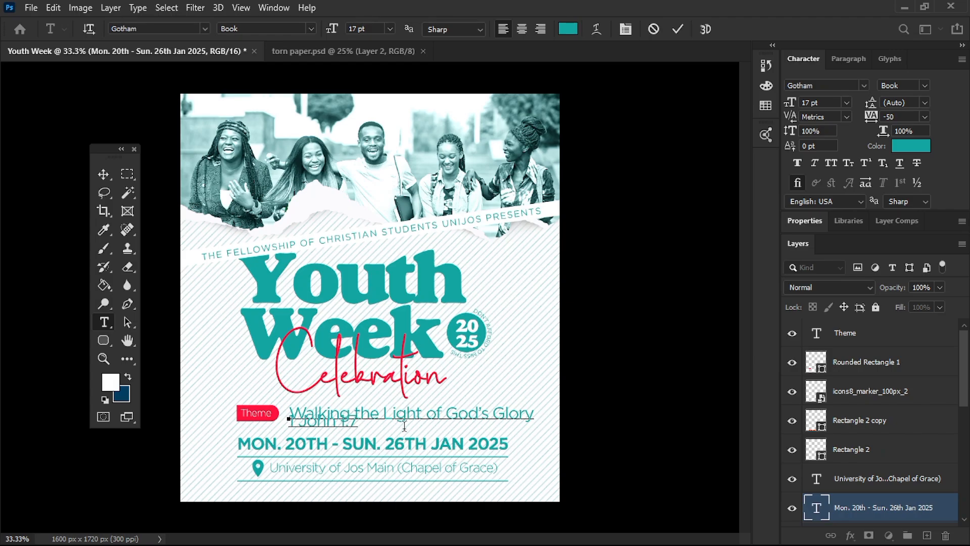
left_click(678, 28)
key("v")
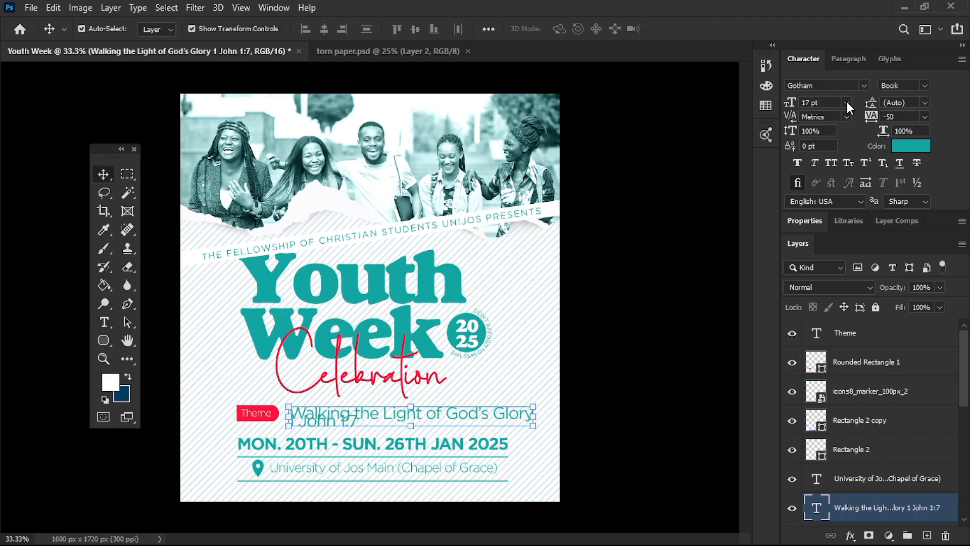
Set the theme text to 12 pt with -3 pt space after paragraphs, and move it up closer beside the Theme tag
left_click(846, 102)
left_click(822, 187)
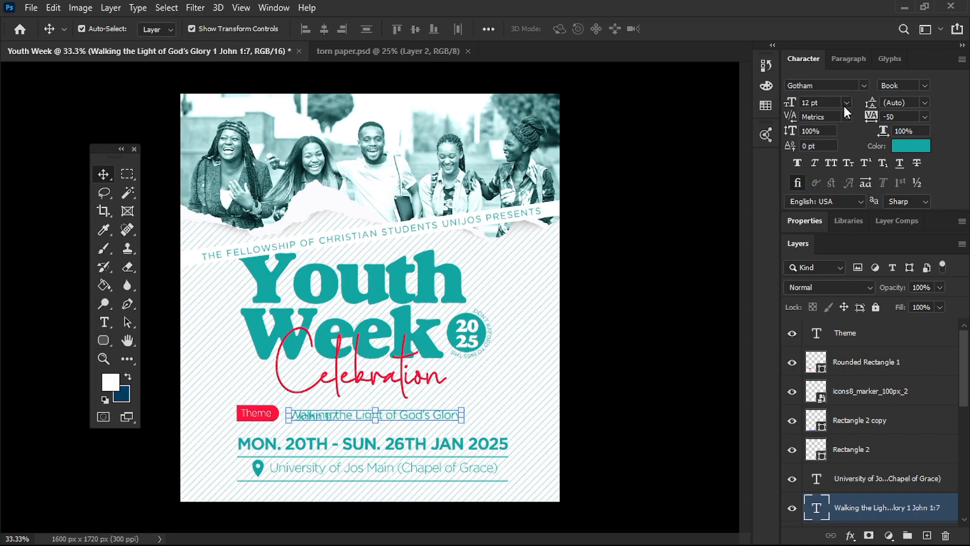
left_click(847, 59)
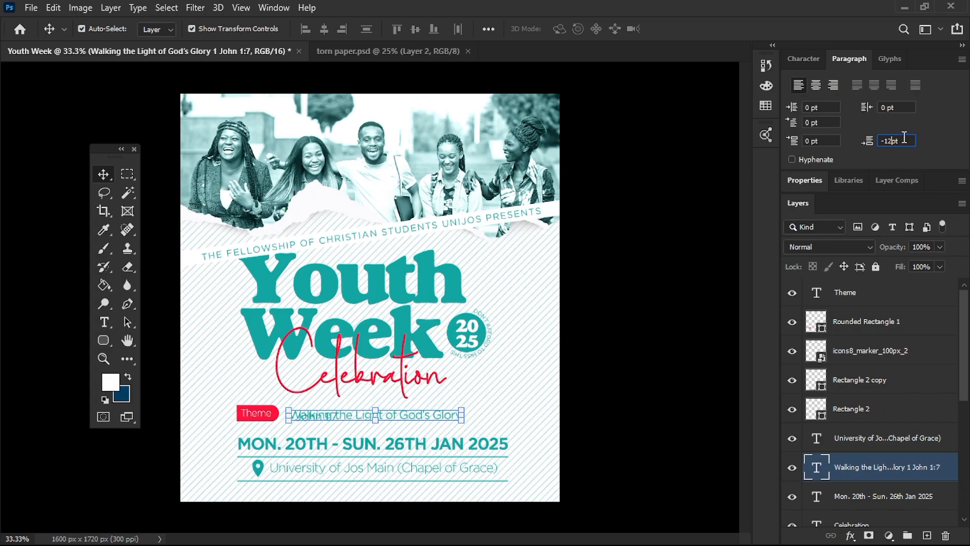
key("BackSpace")
type("5")
key("Return")
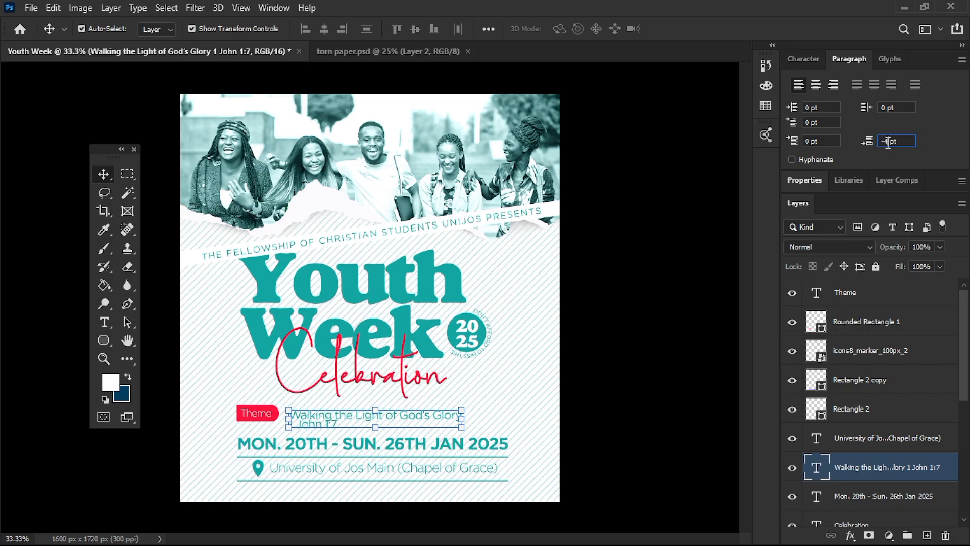
key("Return")
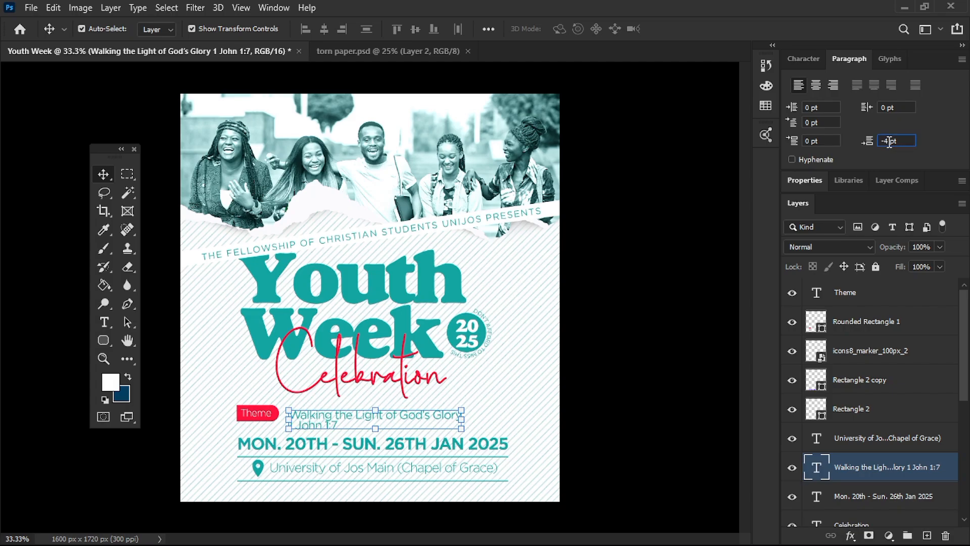
key("Return")
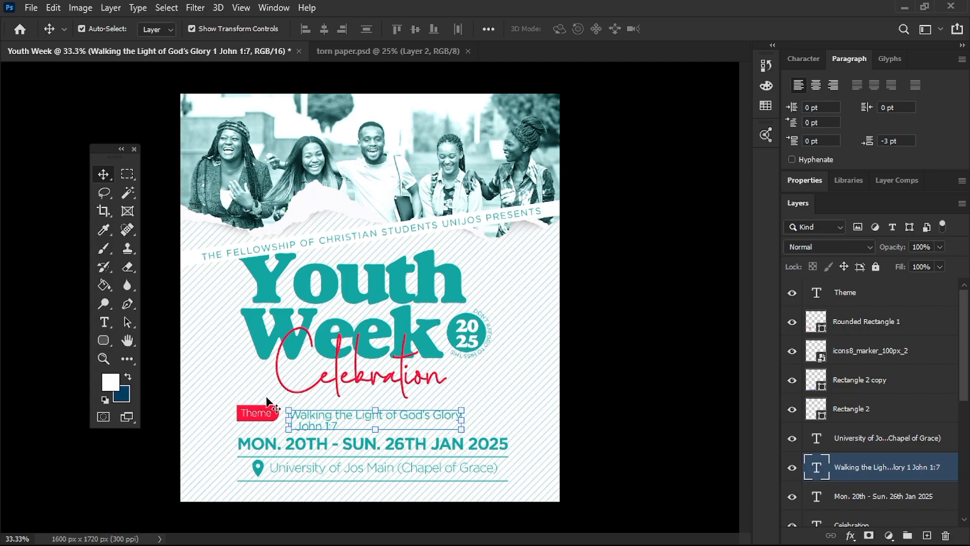
mouse_move(309, 418)
left_mouse_down()
mouse_move(320, 425)
mouse_move(310, 417)
left_mouse_up()
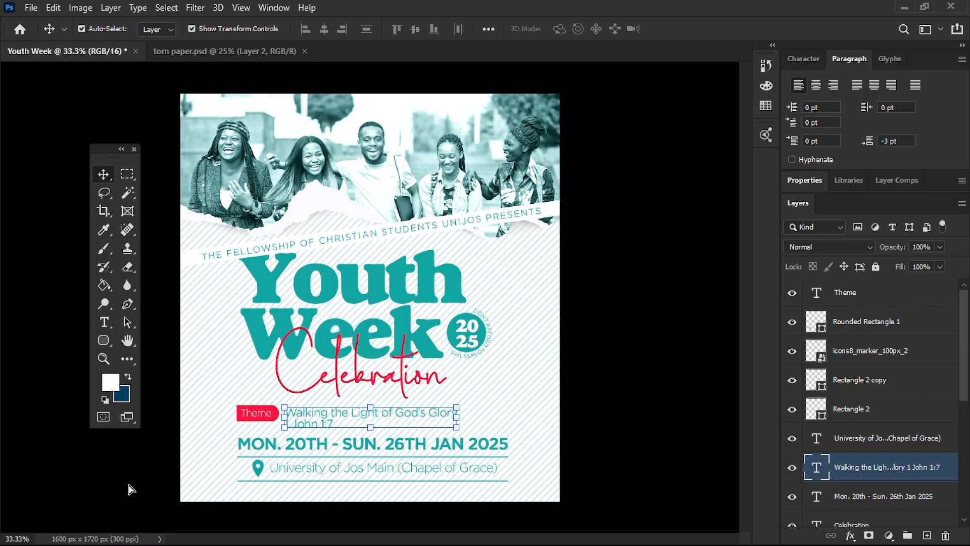
left_click(125, 490)
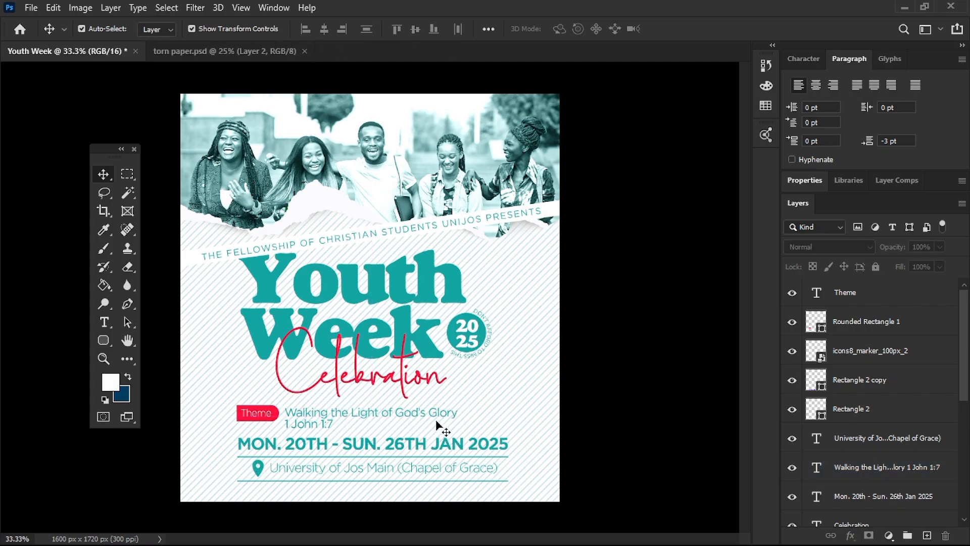
Try a tracking of -75 on the date line and return it to -50
left_click(368, 446)
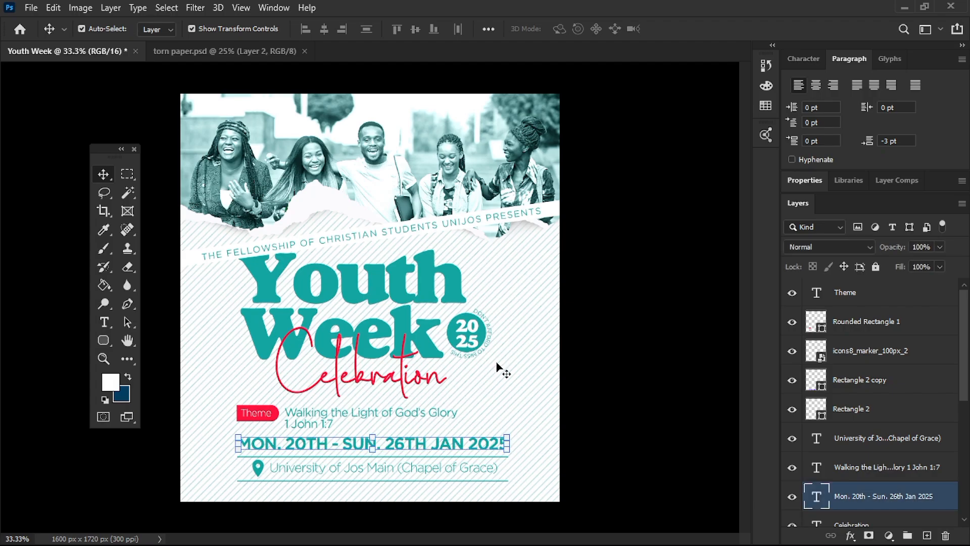
left_click(810, 60)
left_click(925, 119)
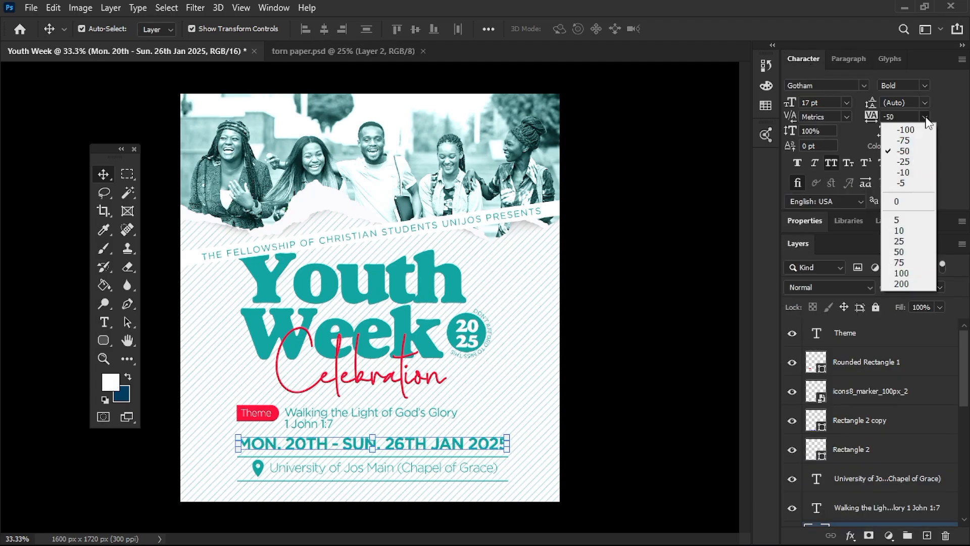
left_click(905, 140)
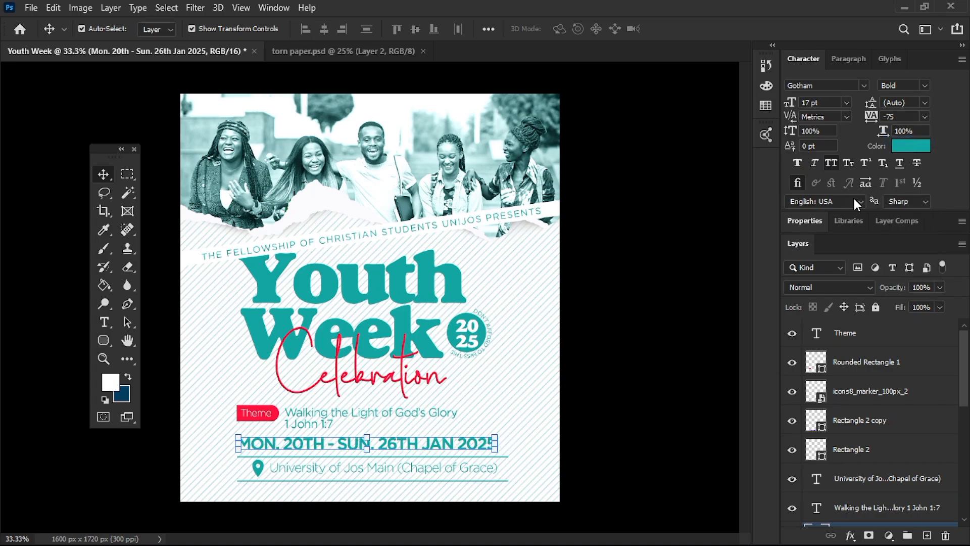
left_click(924, 120)
left_click(904, 152)
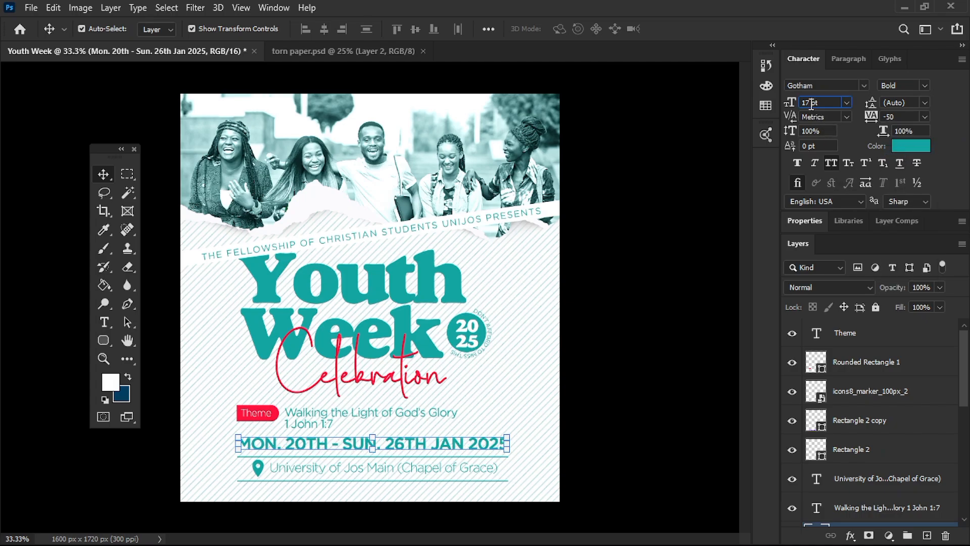
Reduce the date line to 15 pt and centre it above the ruled venue line
scroll(810, 103, "down", 2)
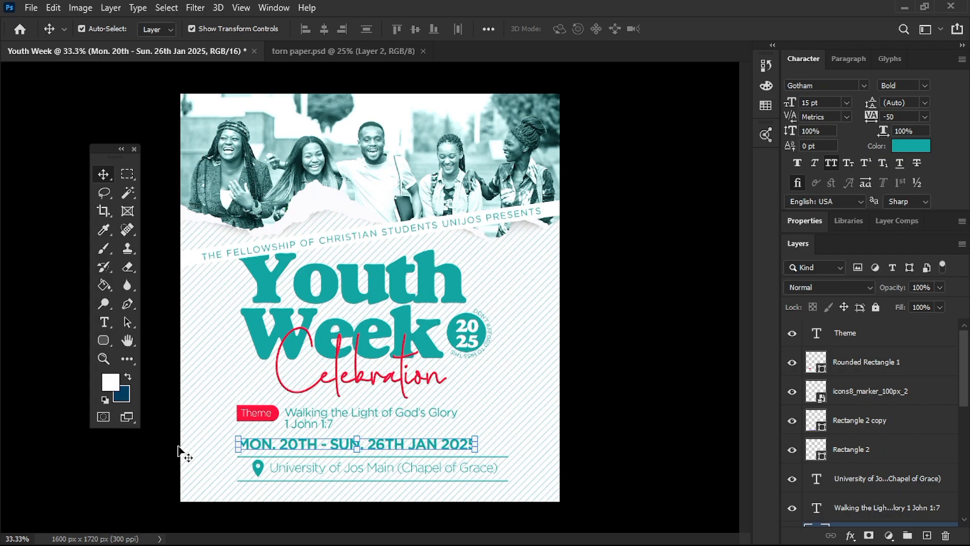
left_click(112, 472)
left_click_drag(264, 446, 279, 446)
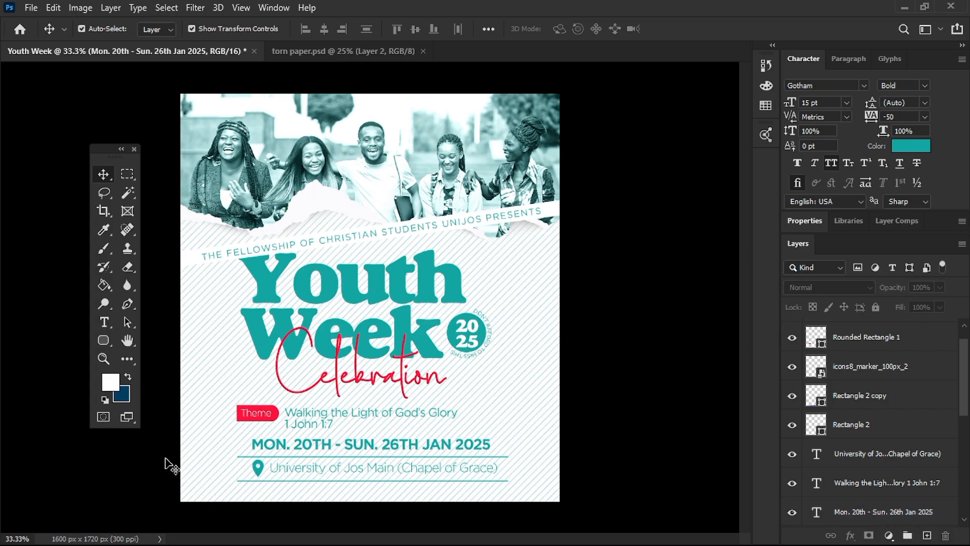
left_click_drag(166, 458, 283, 484)
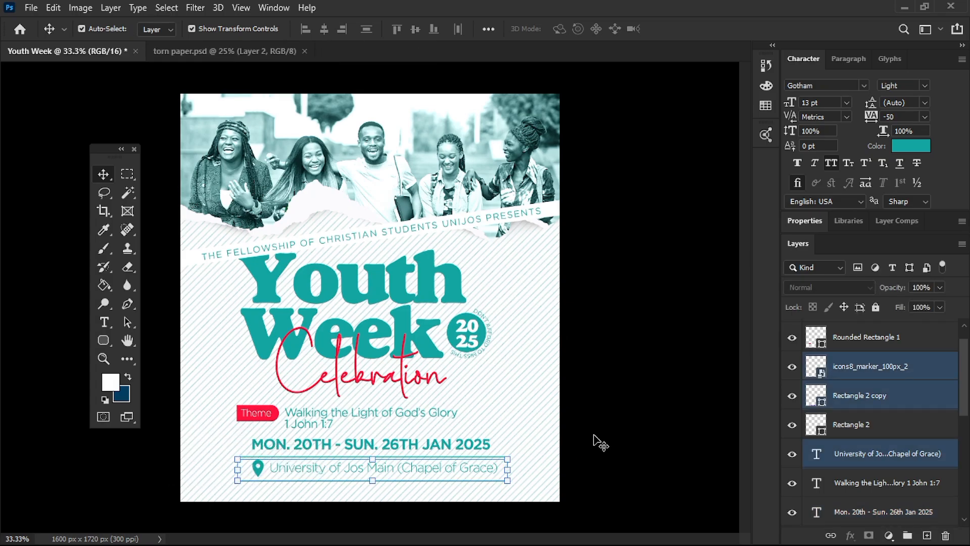
left_click(620, 441)
left_click_drag(586, 435, 495, 485)
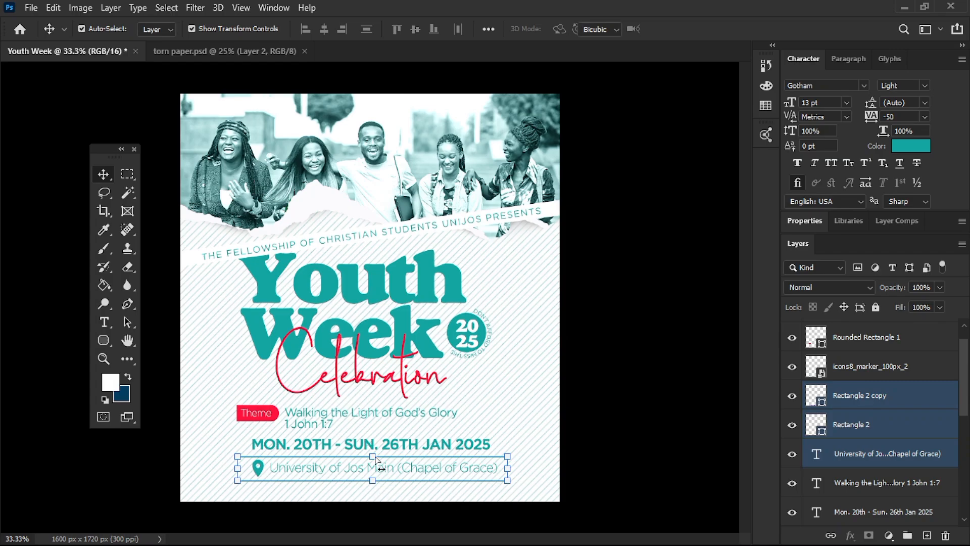
key("ctrl+t")
left_click_drag(372, 481, 371, 477)
key("ctrl+z")
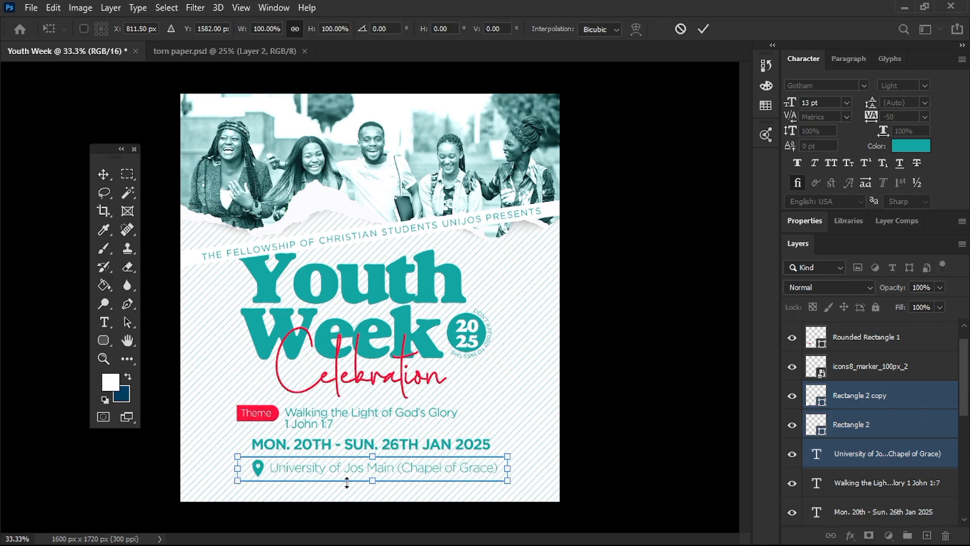
key("Escape")
Scale the venue text, marker icon and both rules to about 91.5%, and nudge them down together with the date line
left_click_drag(155, 459, 464, 484)
left_click_drag(372, 482, 372, 479)
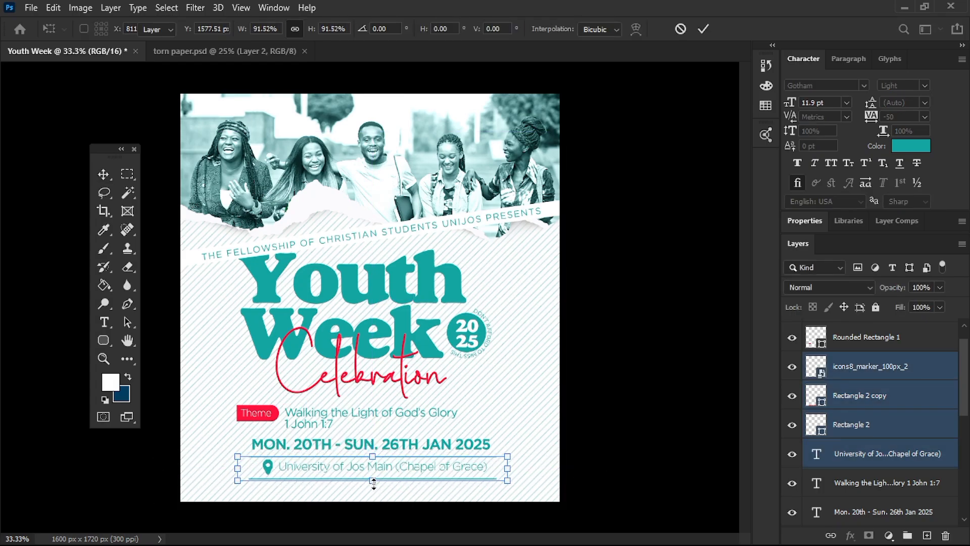
key("Return")
left_click_drag(243, 513, 511, 444)
key("shift+Down")
Shift the Theme tag and text right to line up with the date's start, and move the title group slightly up and right
left_click_drag(596, 404, 265, 423)
left_click_drag(362, 417, 379, 416)
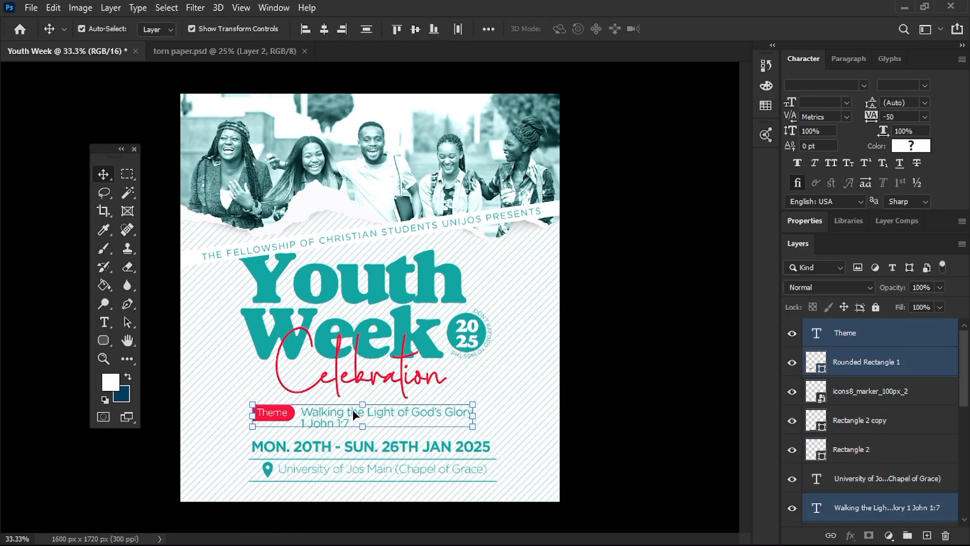
left_click(417, 424)
left_click_drag(579, 295, 285, 369)
left_click_drag(394, 346, 401, 340)
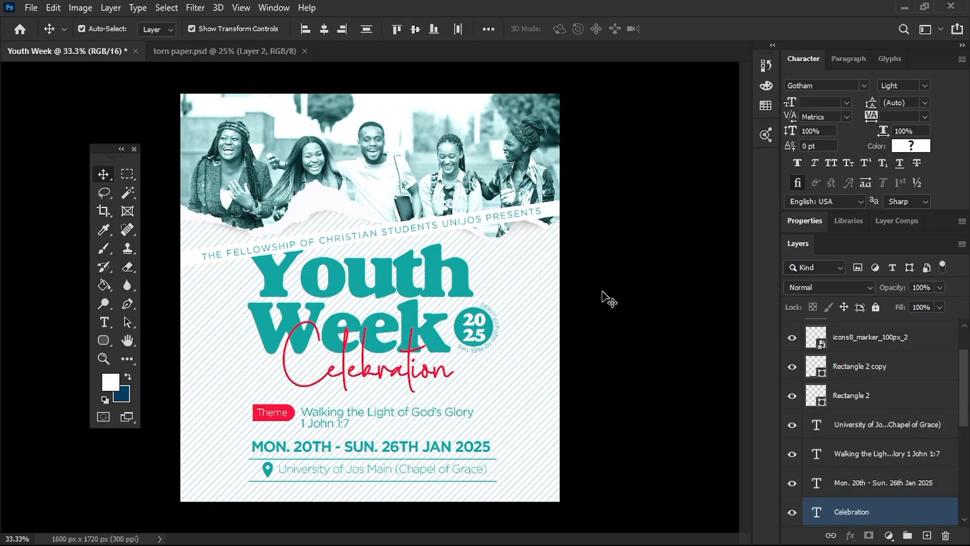
left_click(603, 292)
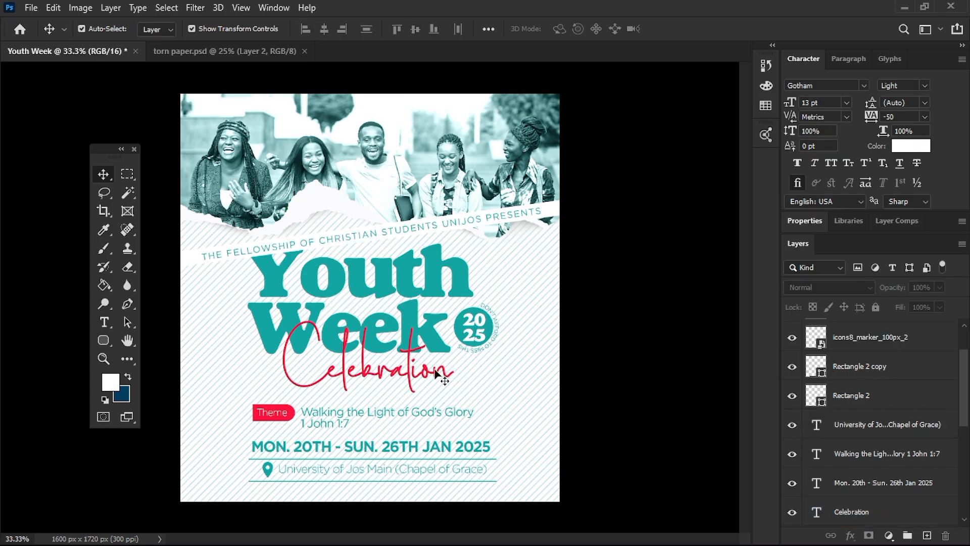
Nudge the date and venue block slightly up, and move the theme text a little further from the Theme tag
left_click_drag(215, 519, 473, 435)
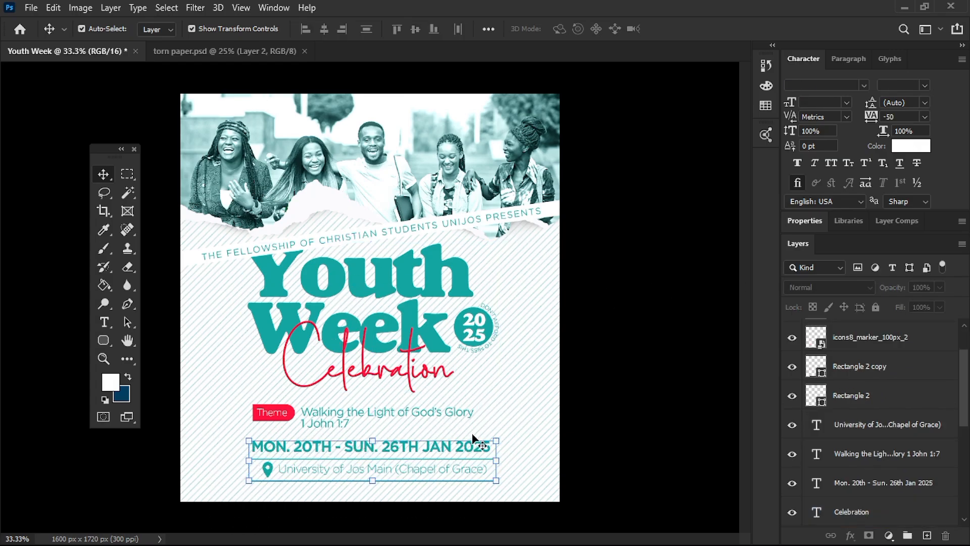
key("shift+Up")
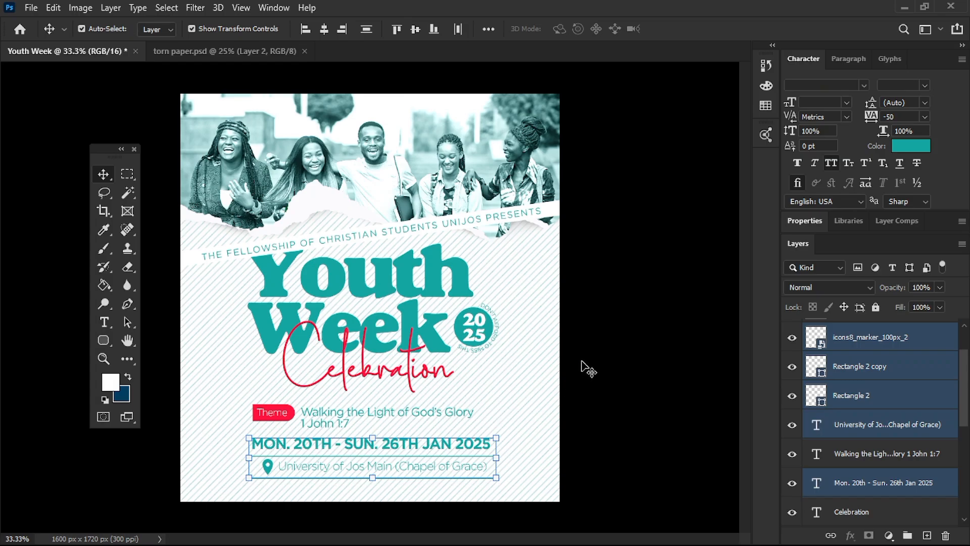
left_click(582, 361)
left_click_drag(163, 408, 319, 429)
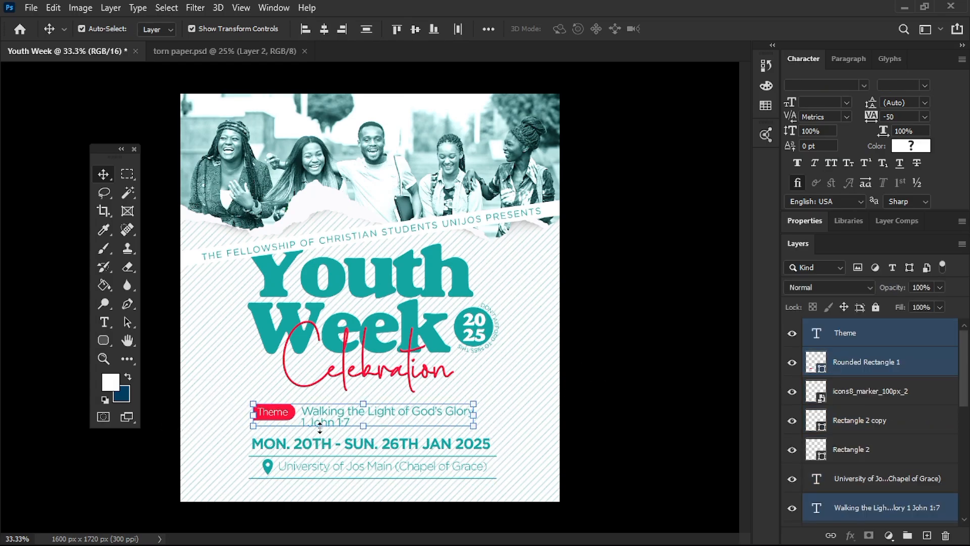
left_click(428, 415)
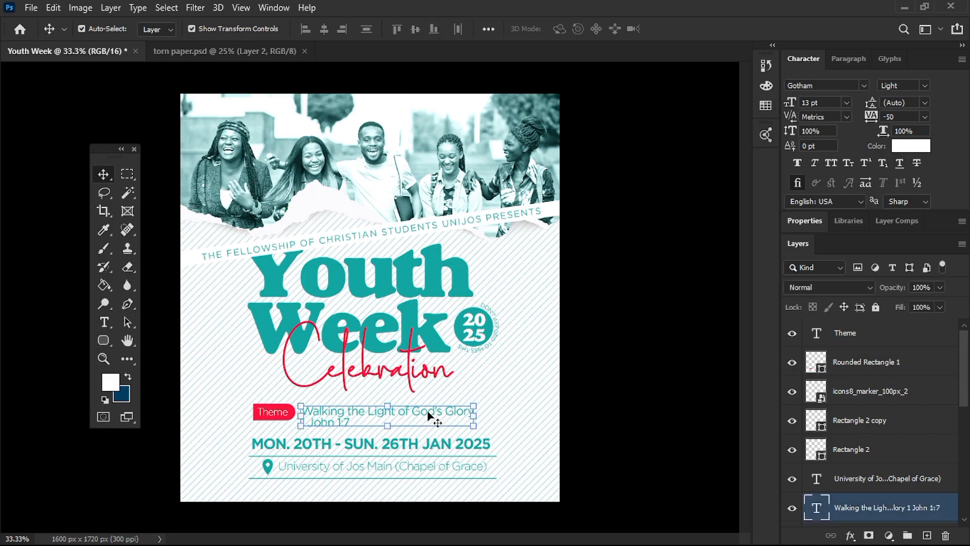
left_click(377, 375)
left_click(429, 276)
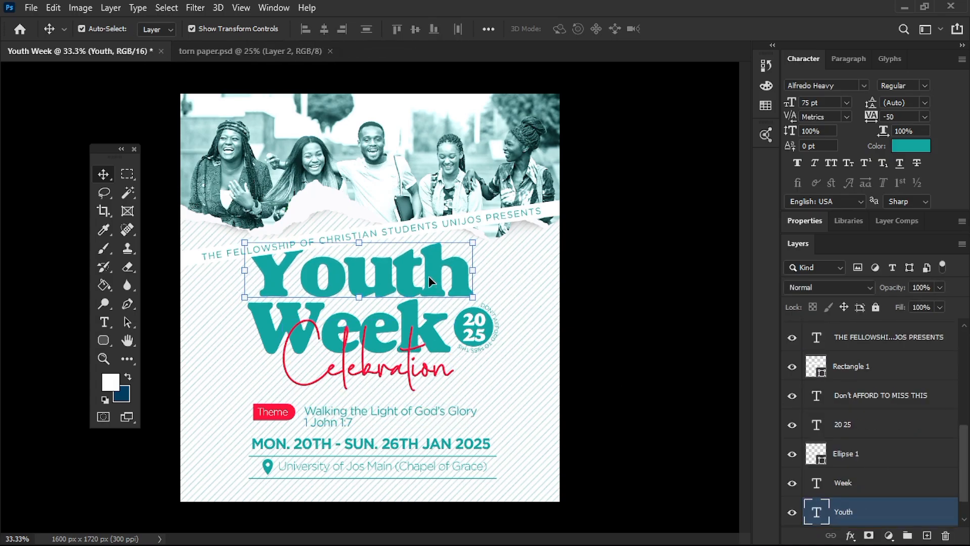
left_click(679, 279)
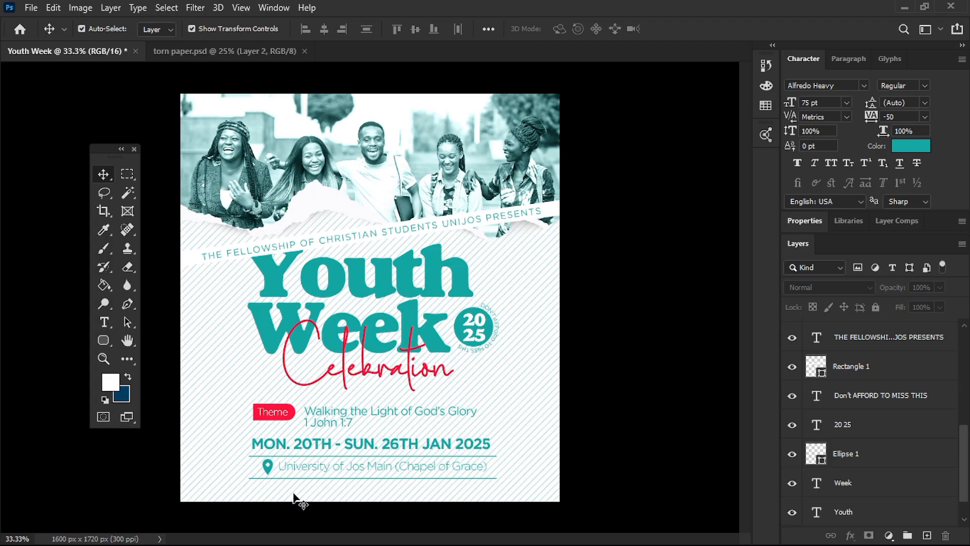
Raise the theme, date and venue block slightly, and move the title group with the slanted presenter strip further up
left_click_drag(225, 523, 506, 399)
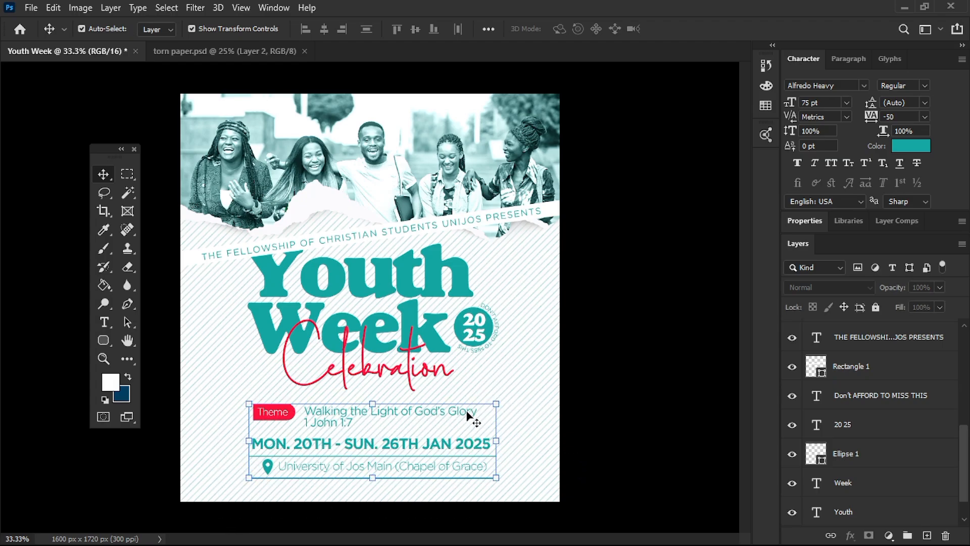
left_click_drag(602, 332, 271, 358)
key("shift+Up")
key("shift+Up")
key("shift+Up")
key("shift+Up")
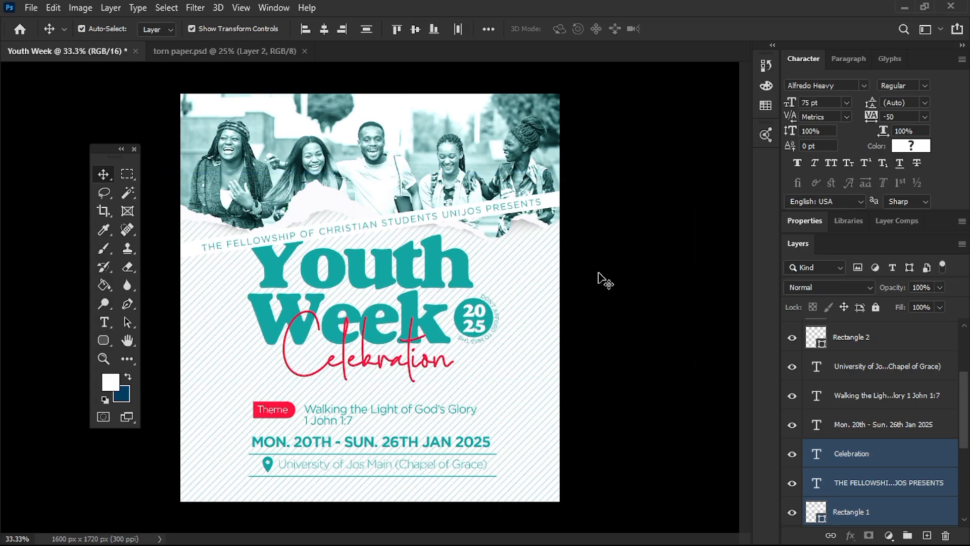
Raise the slanted presenter strip and its text slightly to clear the Youth Week title
left_click_drag(577, 278, 306, 349)
left_click_drag(579, 244, 513, 197)
key("shift+Up")
key("shift+Up")
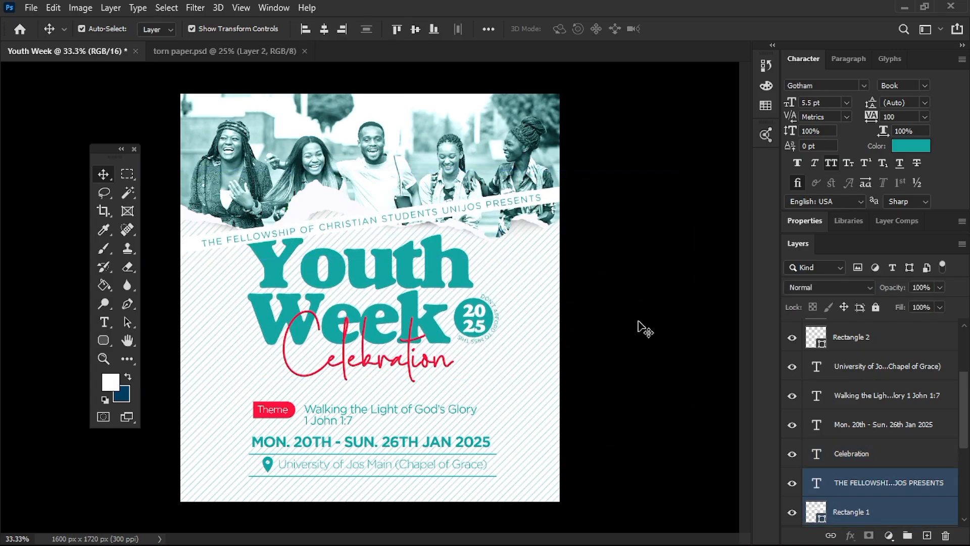
Nudge the theme text slightly right to widen its gap from the Theme tag
left_click_drag(586, 391, 430, 467)
left_click(419, 408)
key("Right")
key("Right")
key("Right")
key("Right")
key("Right")
key("Right")
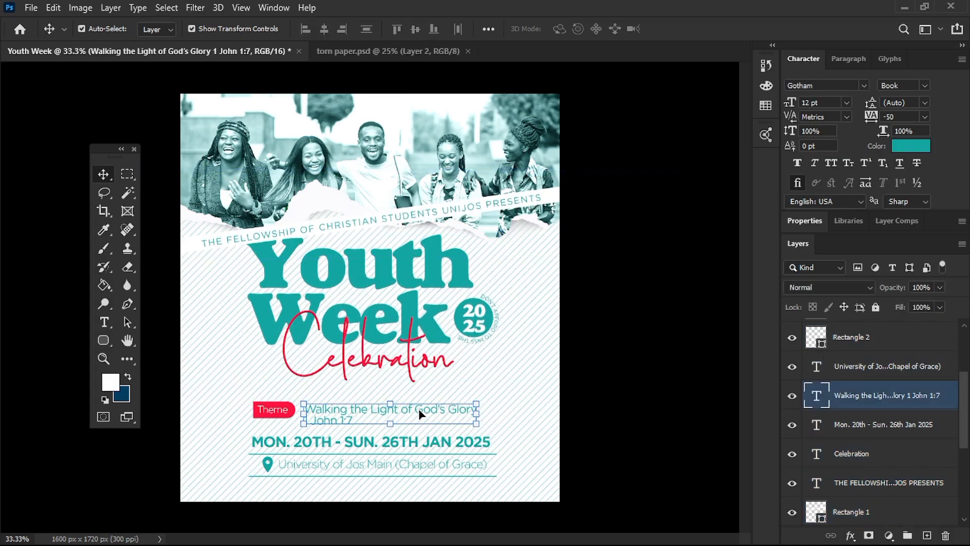
left_click(258, 309)
left_click(613, 348)
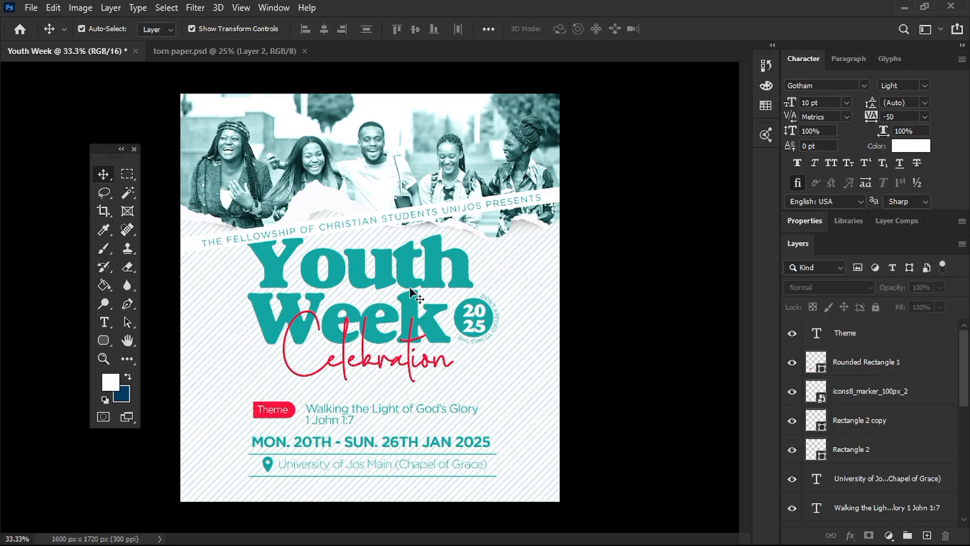
Place "shining effect overlay.jpg" as an embedded image on the flyer
left_click(32, 7)
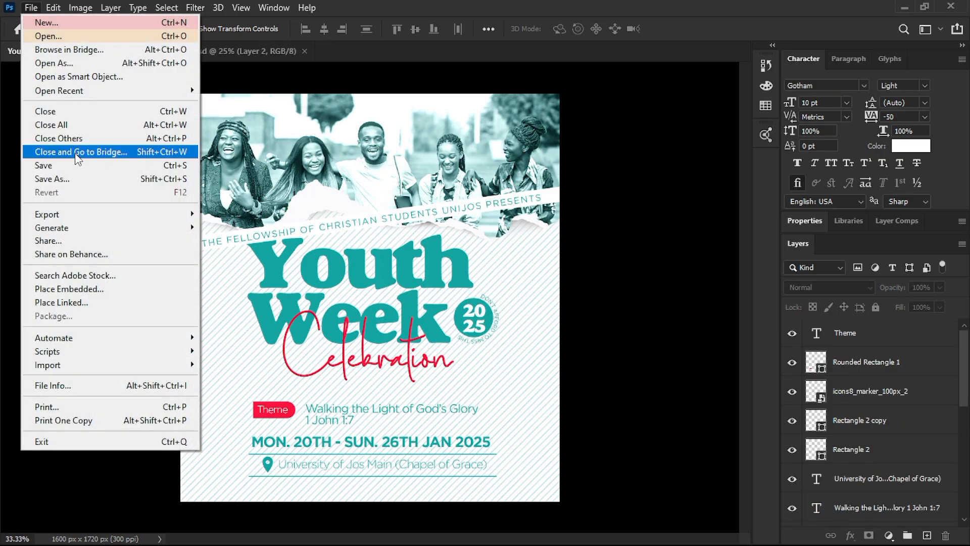
left_click(591, 343)
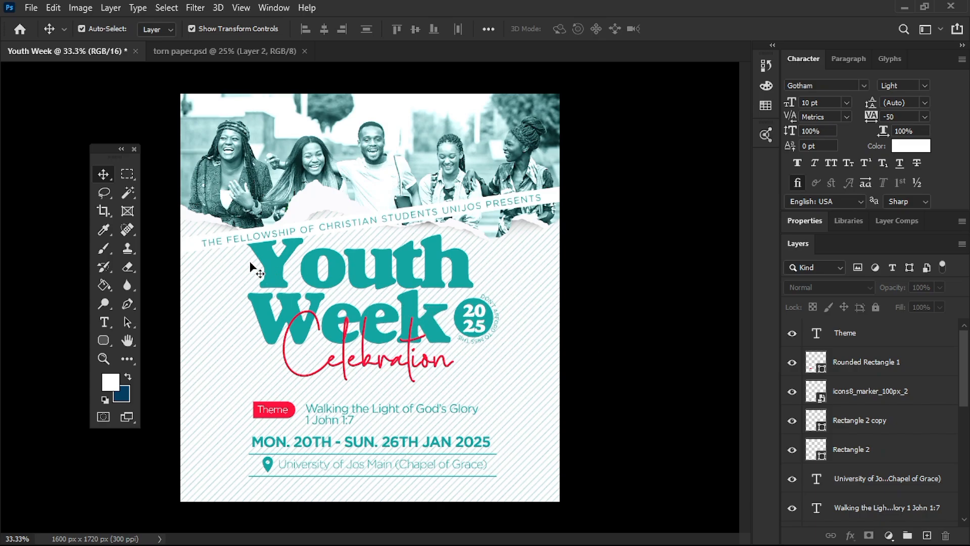
left_click(31, 7)
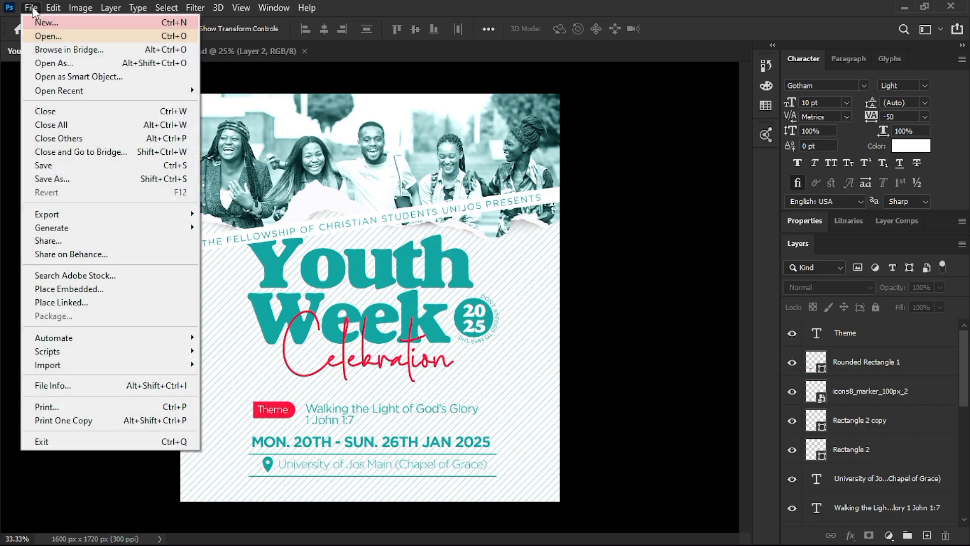
left_click(72, 287)
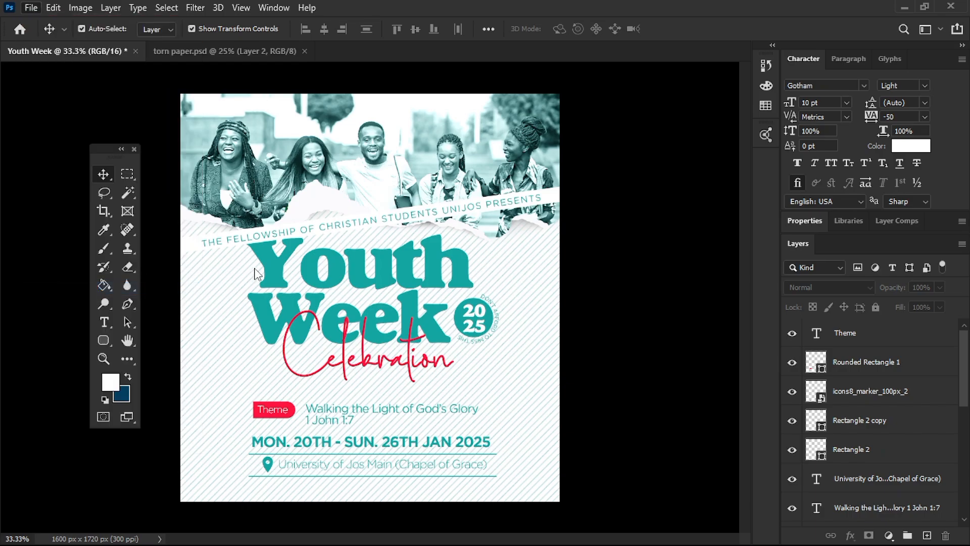
left_click(238, 137)
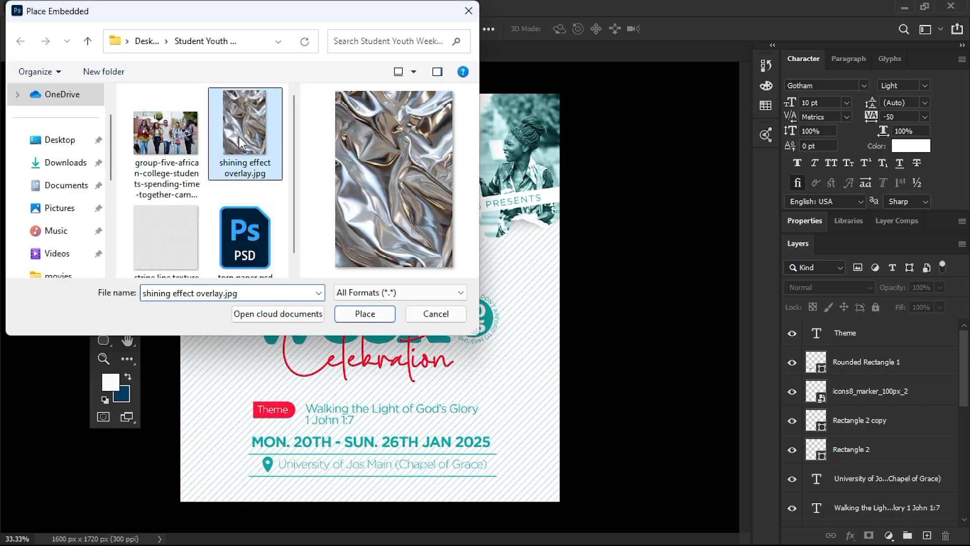
left_click(353, 317)
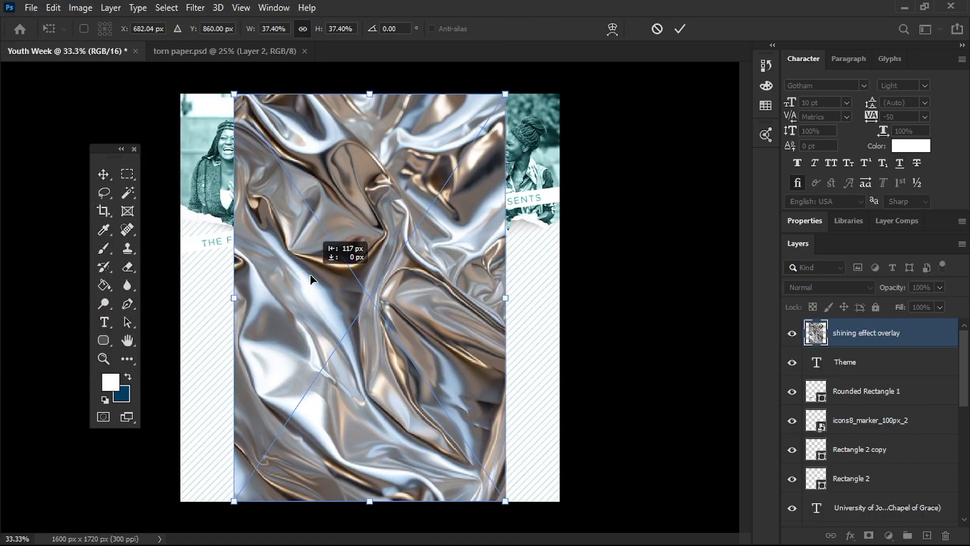
Move the foil overlay to the flyer's left edge and stretch it horizontally to cover the whole canvas
left_click_drag(311, 278, 288, 277)
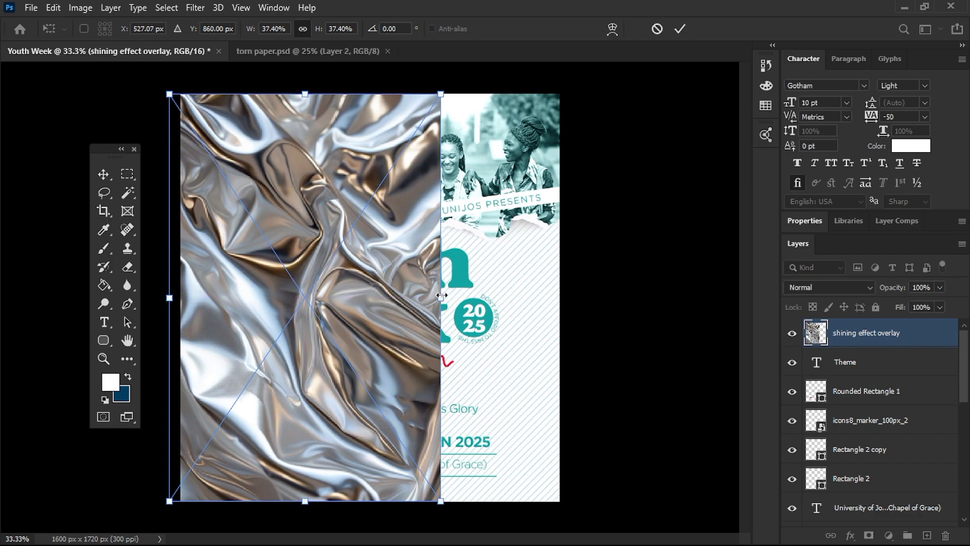
left_click_drag(440, 296, 567, 289)
key("Return")
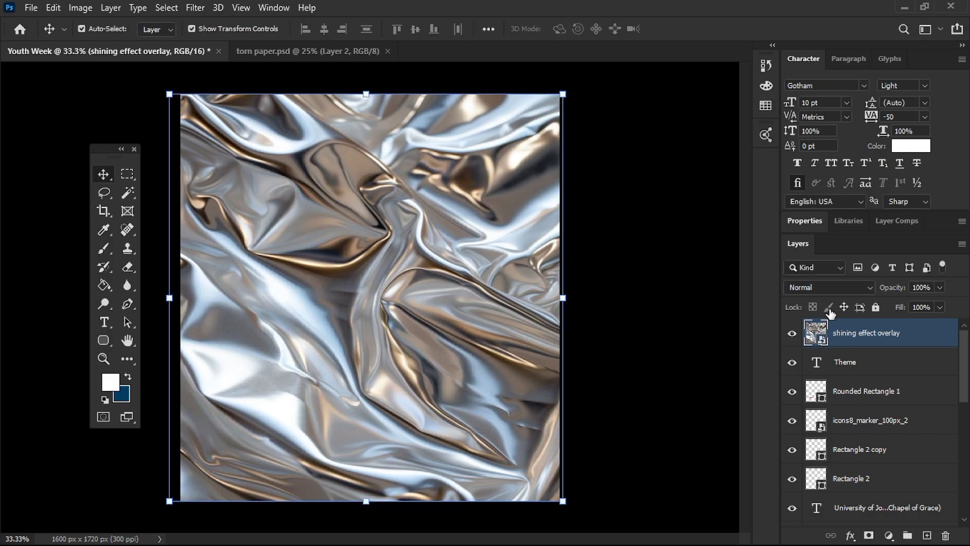
Rasterize the shining effect overlay layer and set its blend mode to Pin Light
right_click(848, 339)
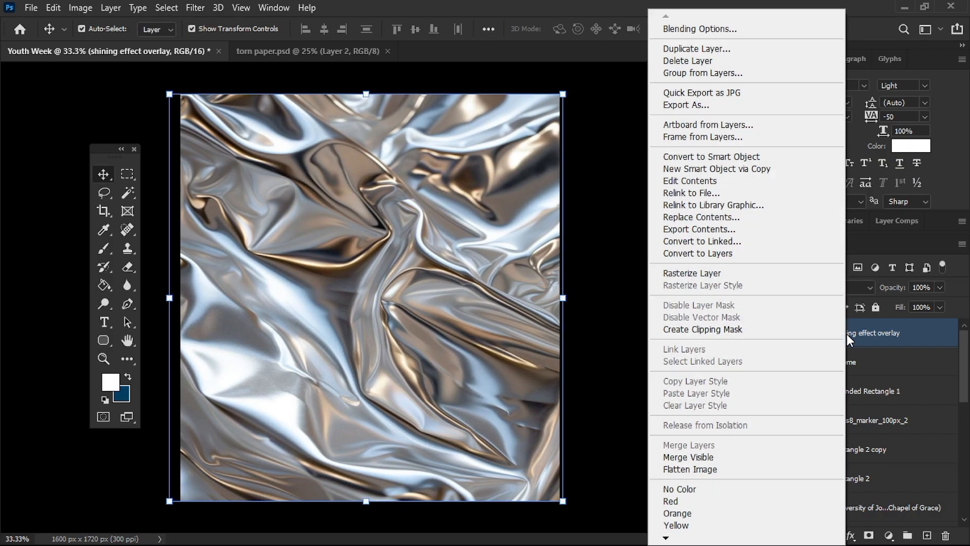
left_click(679, 273)
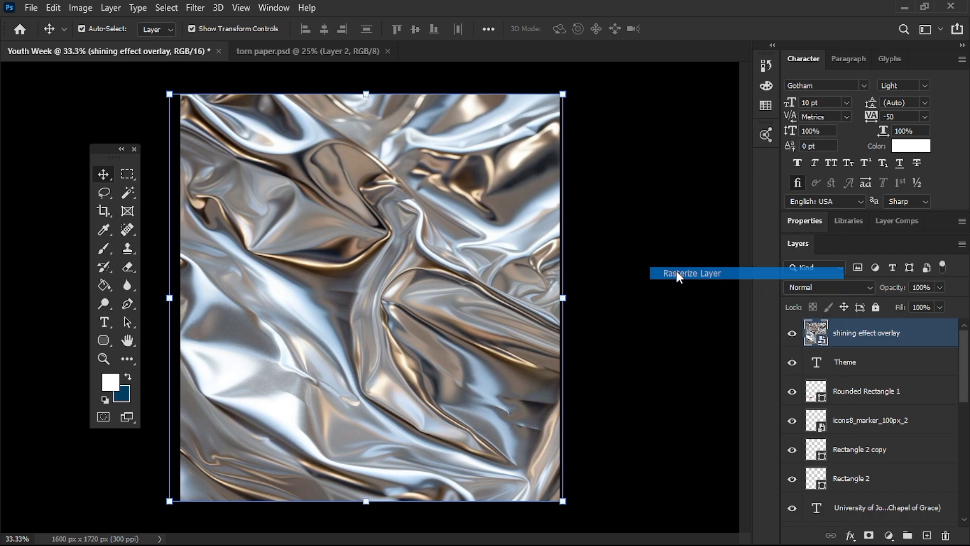
left_click(829, 288)
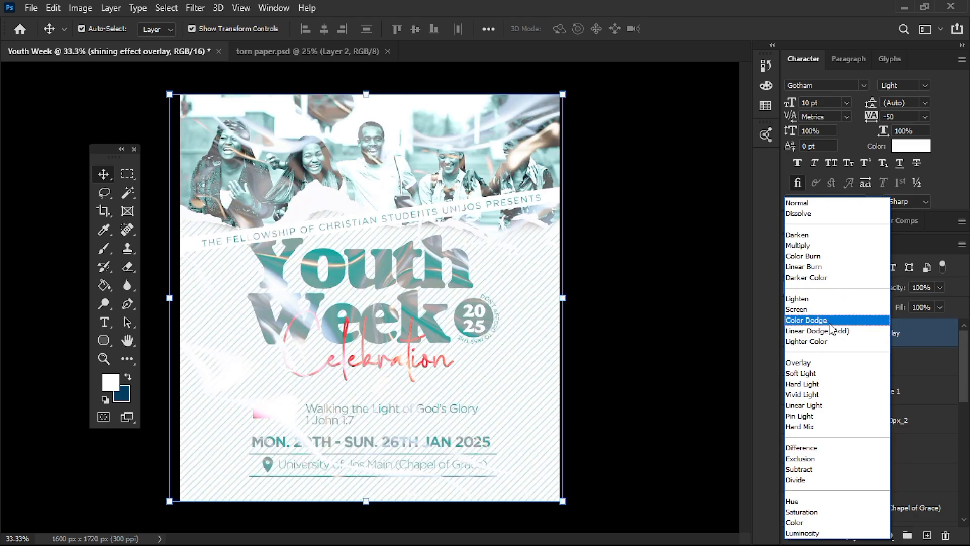
left_click(802, 416)
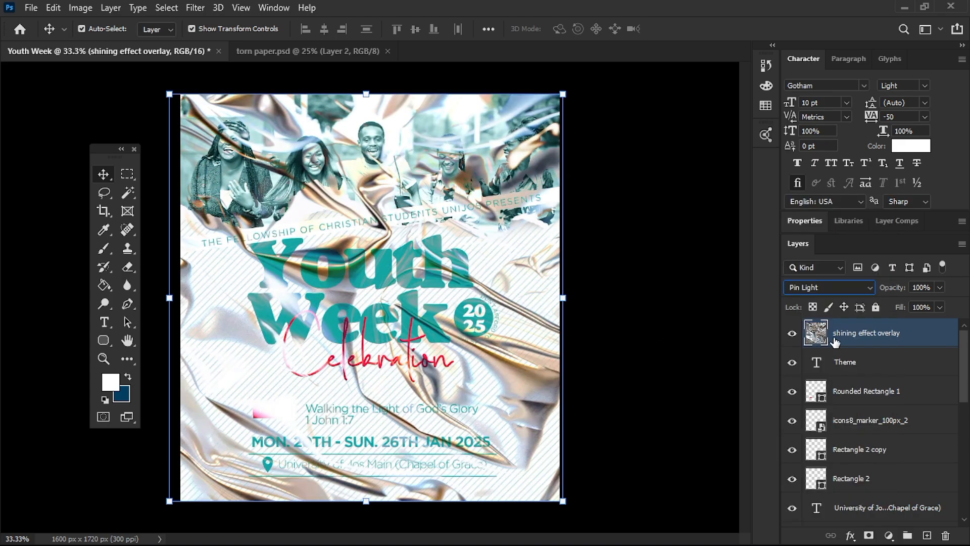
Lower the shining effect overlay's opacity to 10% and deselect the layer
left_click(940, 288)
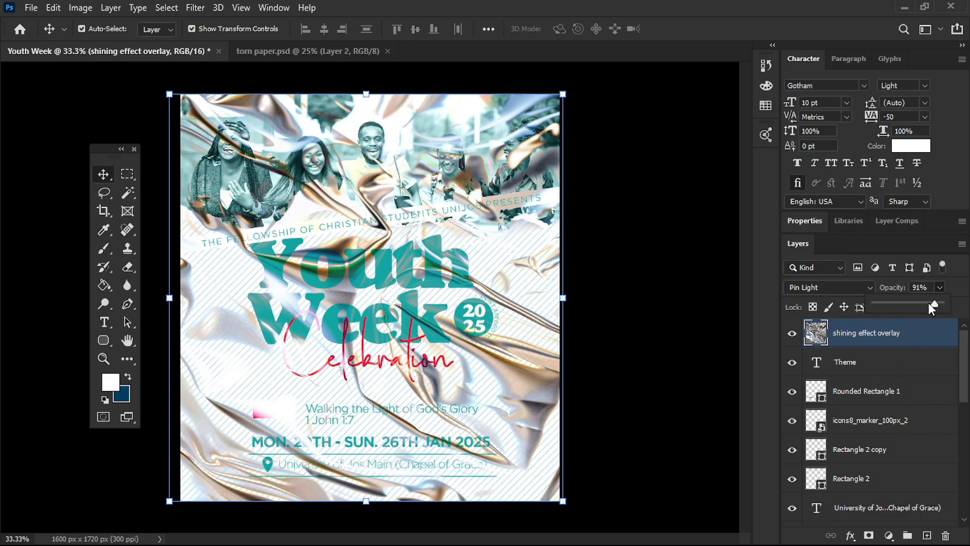
left_click_drag(896, 306, 893, 306)
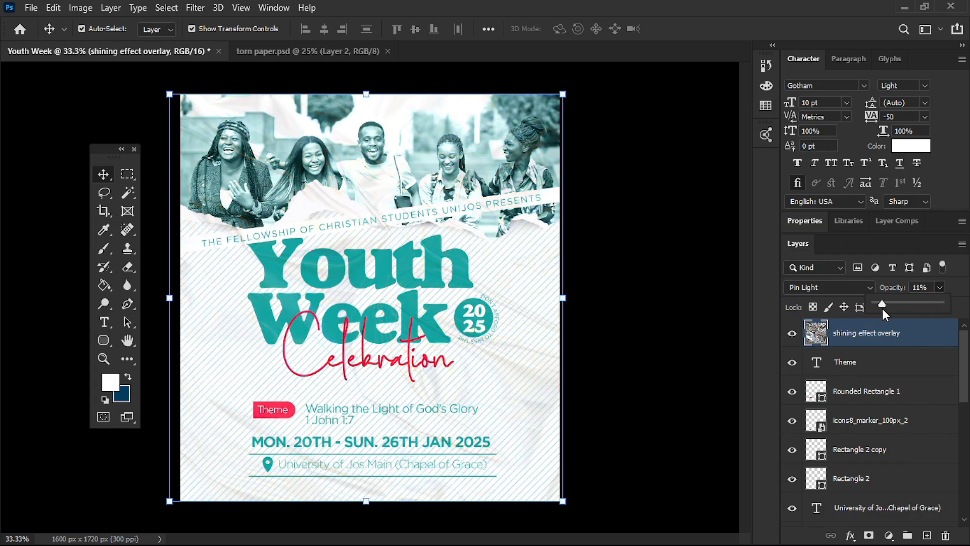
left_click(924, 285)
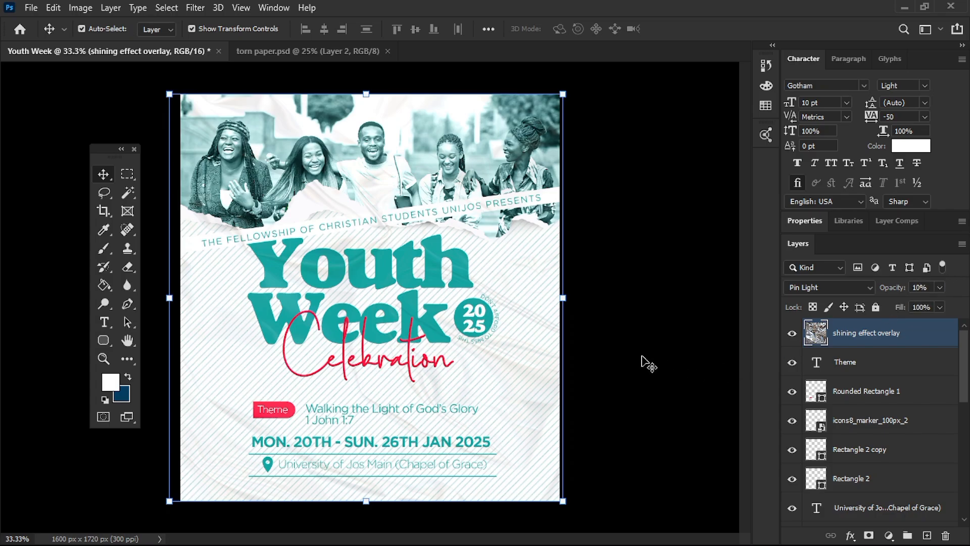
left_click(649, 376)
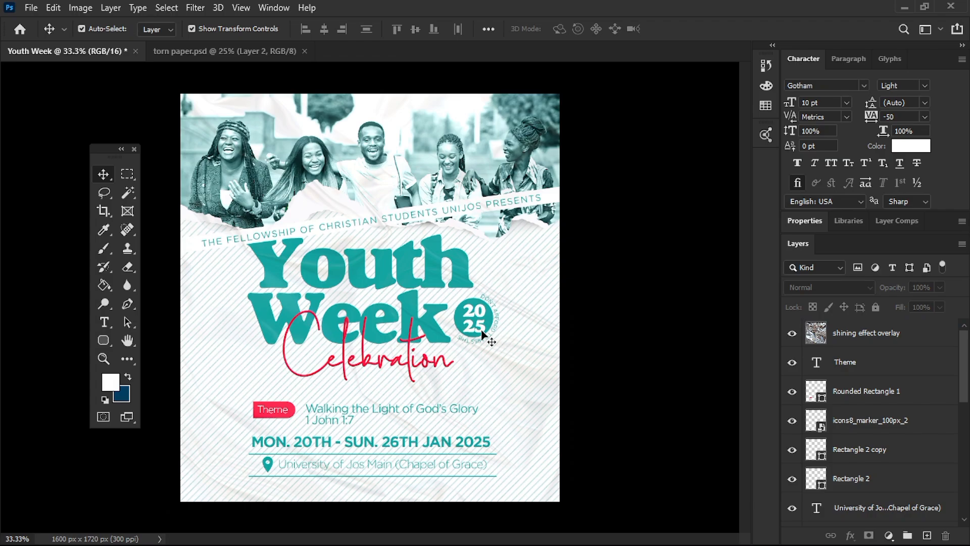
Group all the flyer's text layers, from the Youth and Week titles up to Theme, and name the group Text
left_click(847, 343)
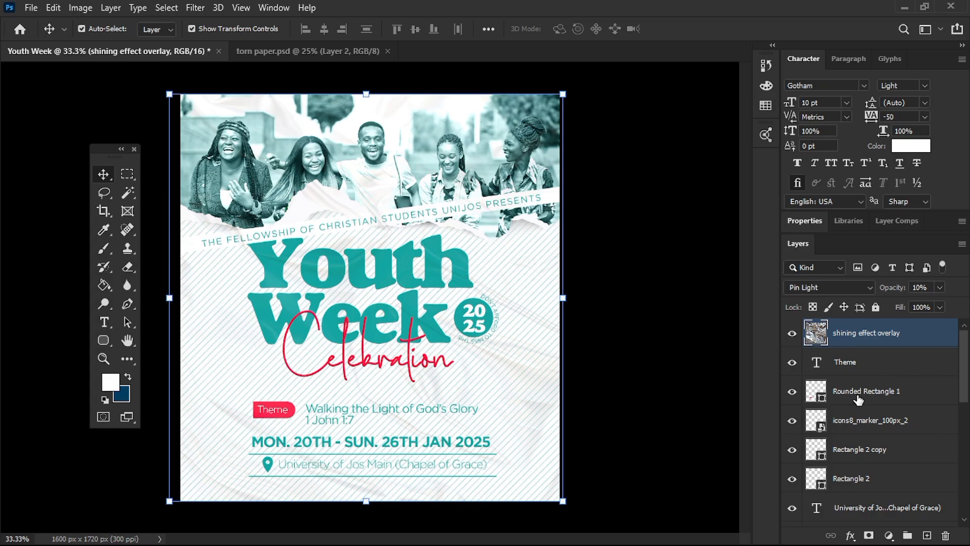
scroll(858, 399, "down", 6)
left_click(852, 477)
left_click(850, 449, "ctrl")
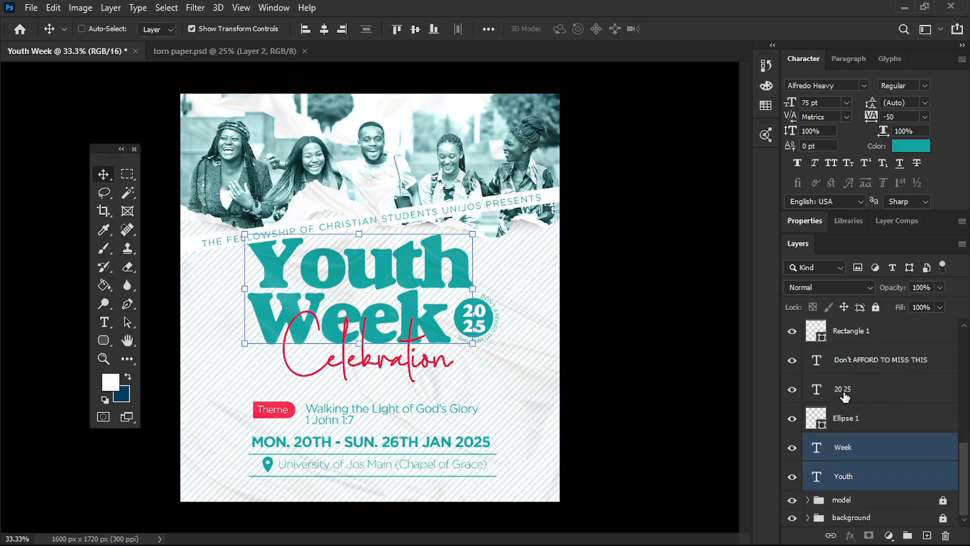
left_click(844, 395, "ctrl")
left_click(844, 365, "ctrl")
scroll(842, 427, "up", 2)
left_click(842, 421, "ctrl")
left_click(842, 392, "ctrl")
left_click(841, 363, "ctrl")
left_click(840, 335, "ctrl")
left_click(842, 361, "ctrl")
left_click(851, 365, "ctrl")
key("ctrl+g")
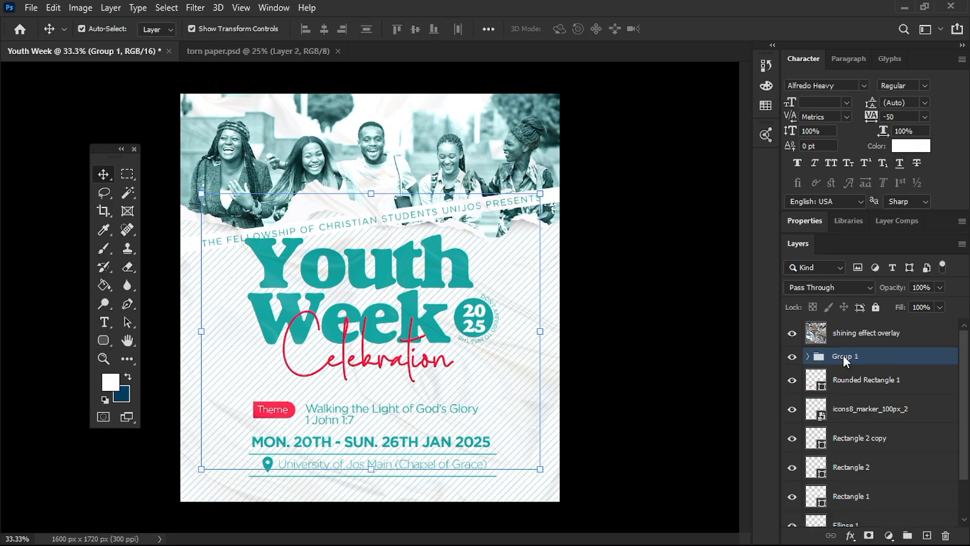
double_click(844, 355)
type("Text")
key("Return")
Put the shining effect overlay layer in its own group named Overlay Effect
left_click(861, 331)
key("ctrl+g")
double_click(842, 327)
type("overlay Effect")
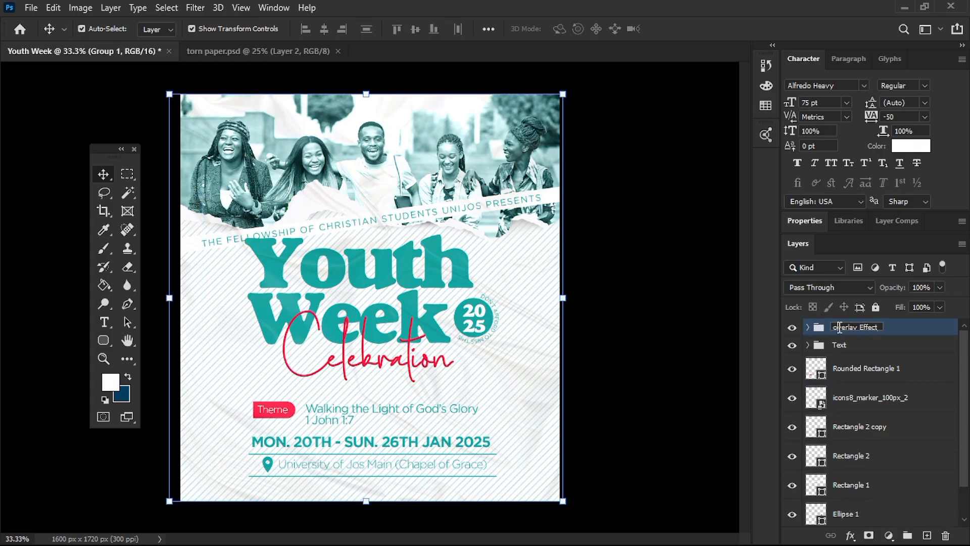
key("Return")
Put the location marker icon layer in its own group named Icon
scroll(859, 368, "down", 2)
left_click(847, 367)
key("ctrl+g")
double_click(842, 366)
type("Icon")
Group the rectangle, rounded rectangle and ellipse layers as Shapes, placed between the Text and Icon groups
left_click(845, 390)
left_click(790, 390)
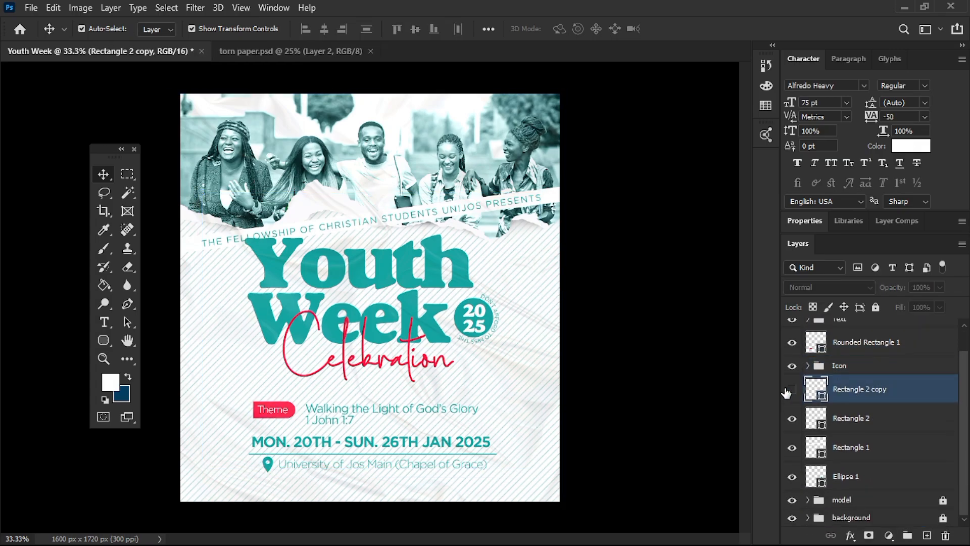
left_click(846, 478, "shift")
key("ctrl+g")
double_click(843, 363)
type("Shapes")
key("Return")
left_click_drag(844, 363, 864, 368)
left_click(684, 337)
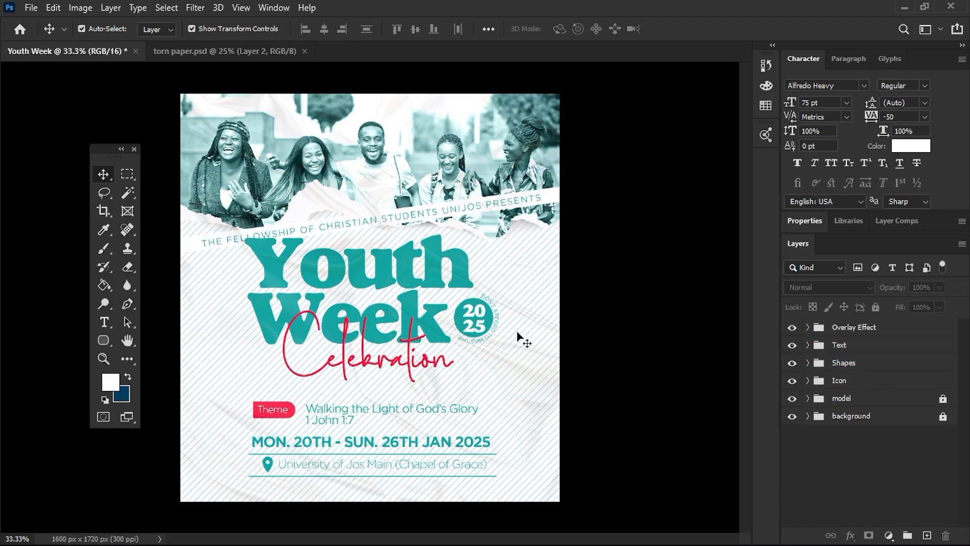
Lock the shining effect overlay layer inside the Overlay Effect group
key("ctrl+plus")
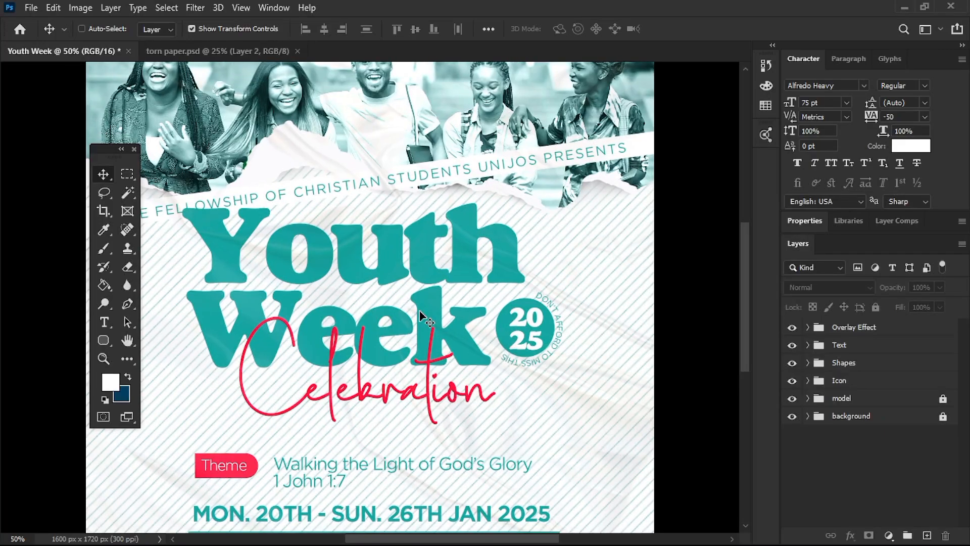
key("ctrl+minus")
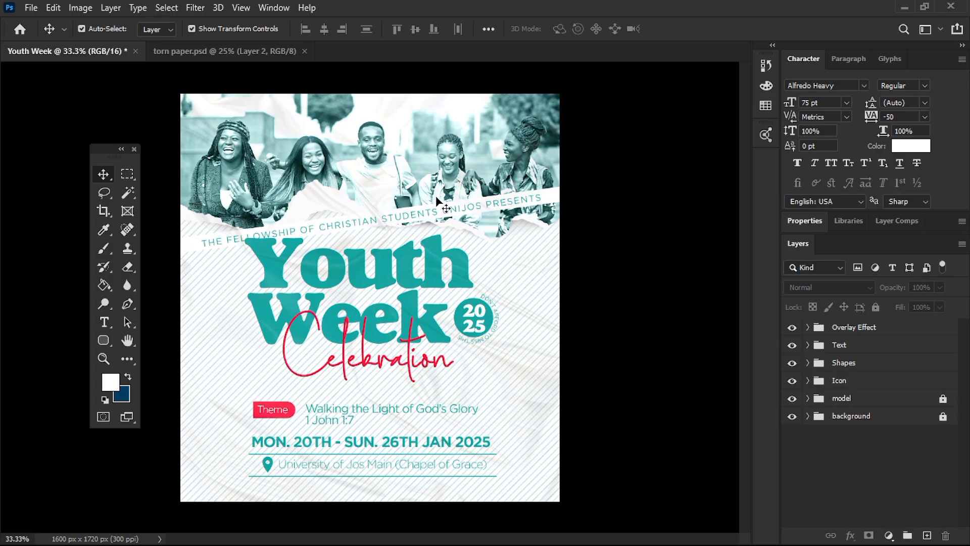
left_click(555, 195)
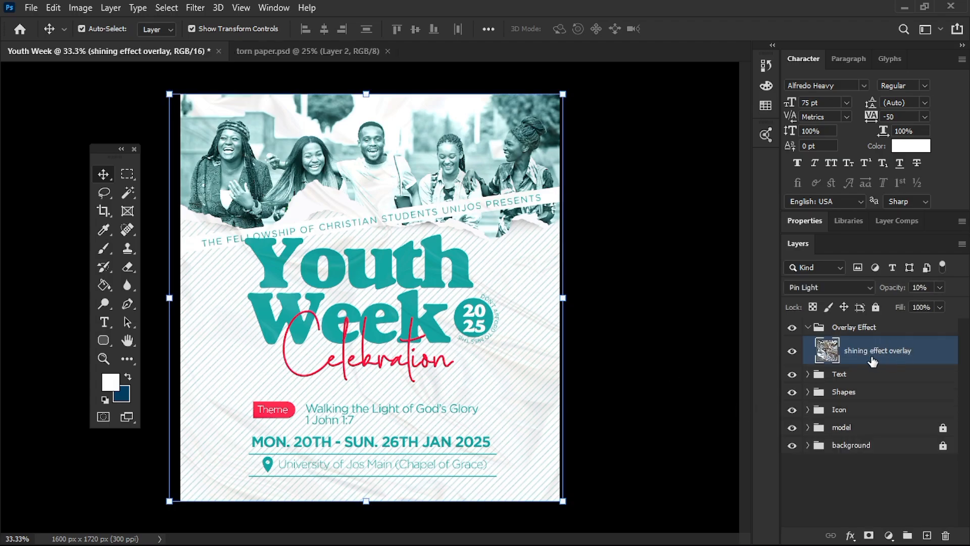
key("ctrl+slash")
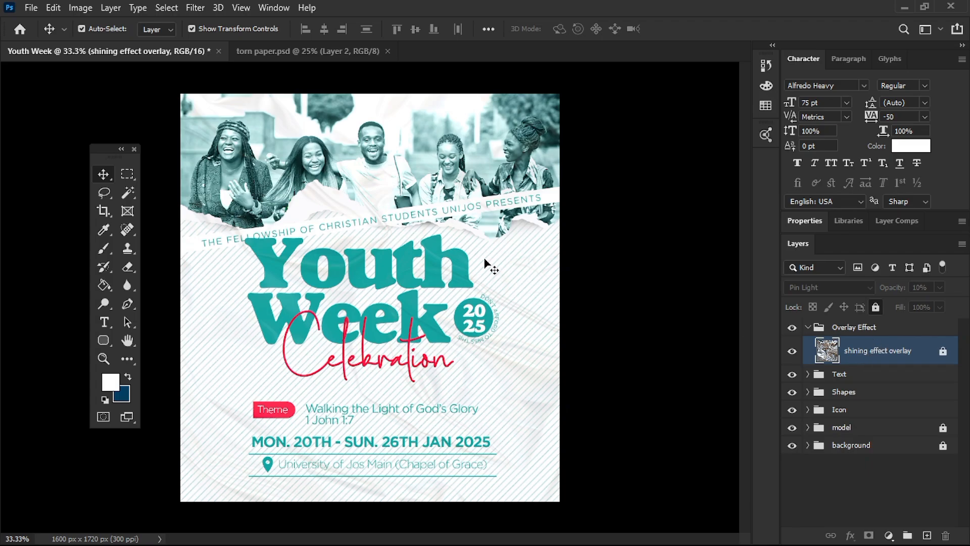
Move the slanted presenter strip and its text out of their groups to just below the Overlay Effect group, with the text above the strip
left_click(554, 202)
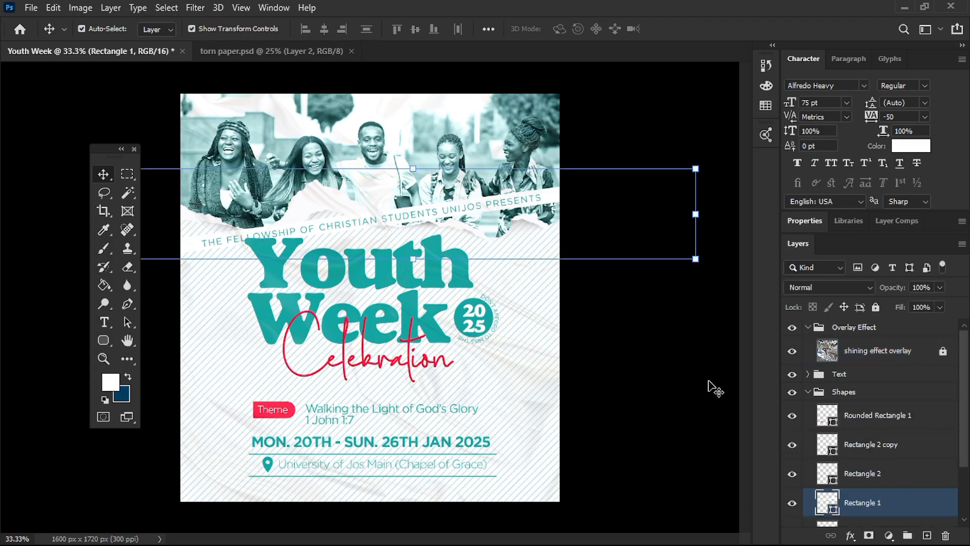
left_click_drag(861, 503, 844, 369)
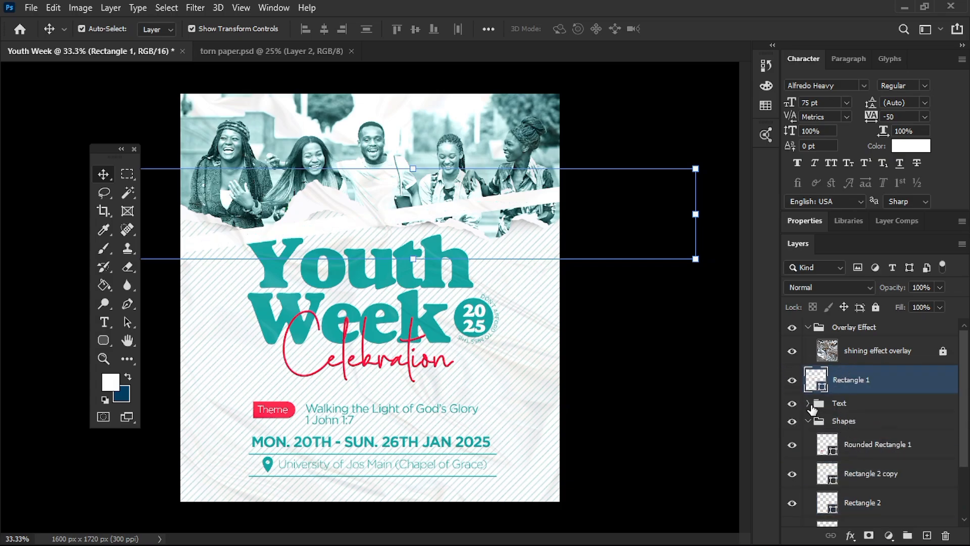
left_click(808, 404)
scroll(854, 460, "down", 3)
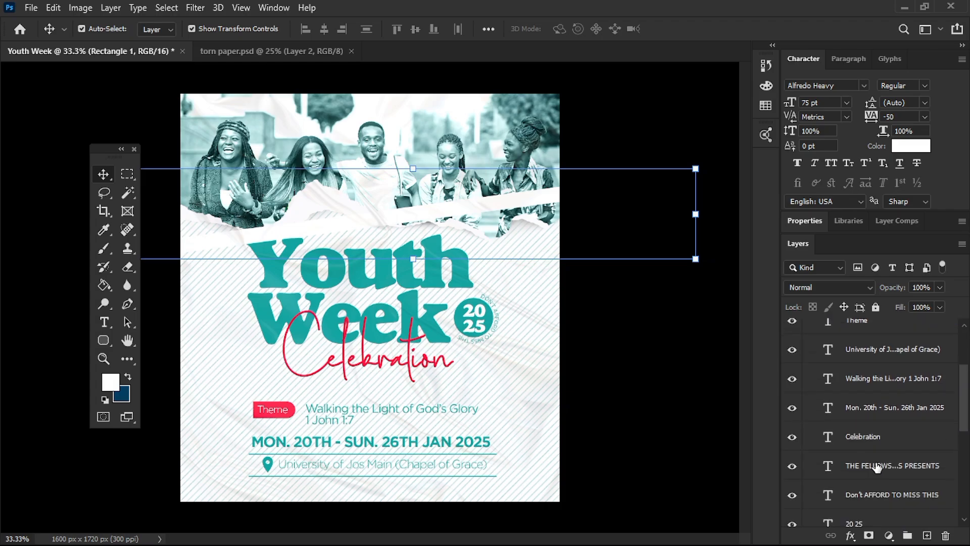
left_click(879, 469)
left_click_drag(879, 469, 837, 374)
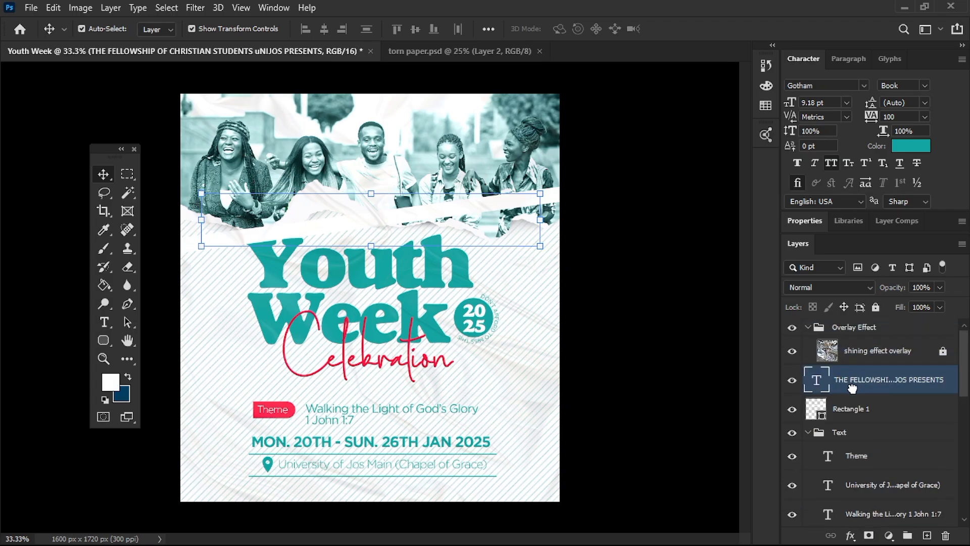
left_click(808, 433)
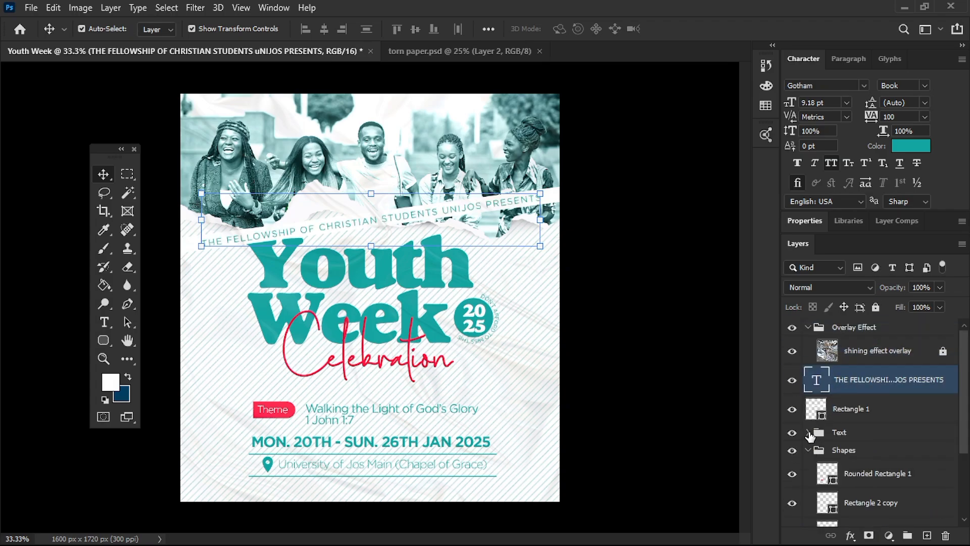
Group the presenter text and its strip as Header, and collapse the Shapes and Overlay Effect groups
left_click(854, 415, "ctrl")
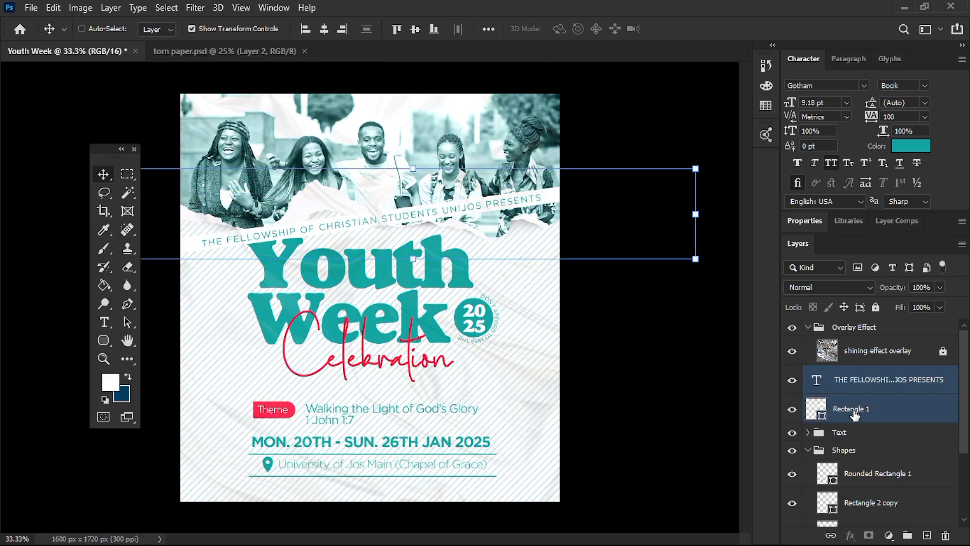
key("ctrl+g")
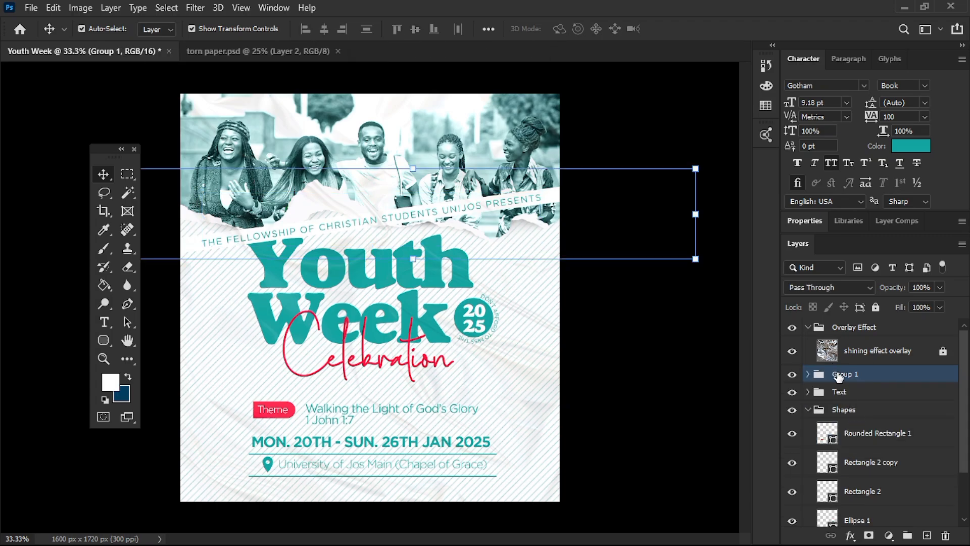
double_click(837, 374)
type("Header")
key("Return")
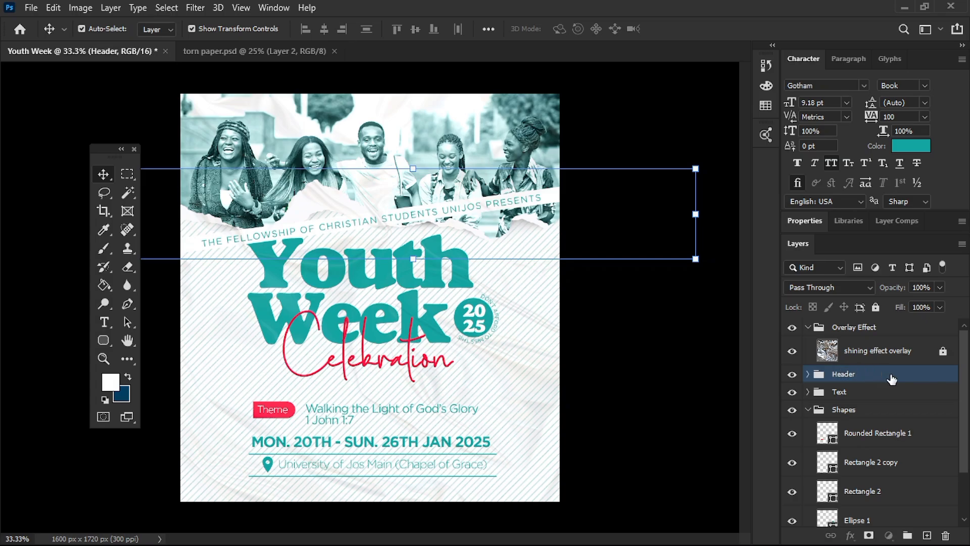
left_click(808, 409)
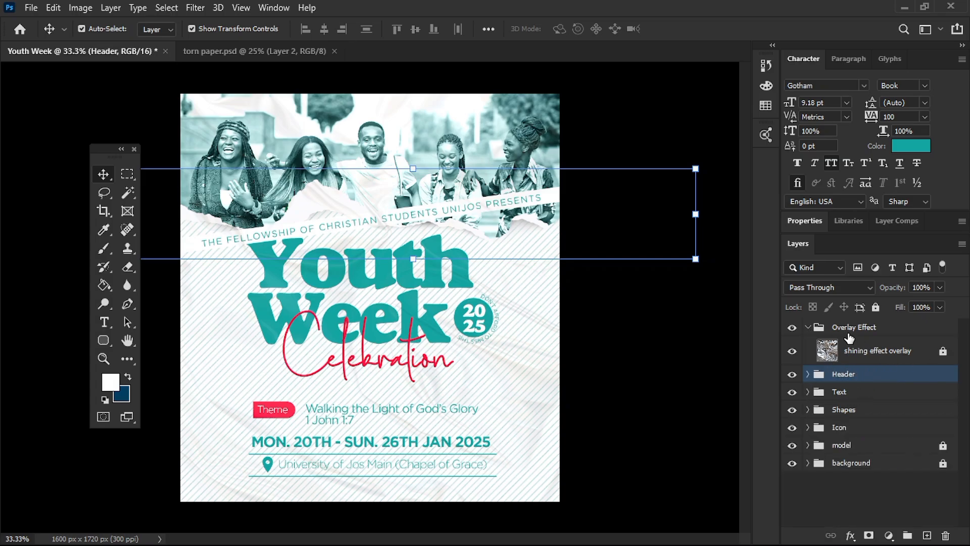
left_click(808, 327)
left_click(847, 333)
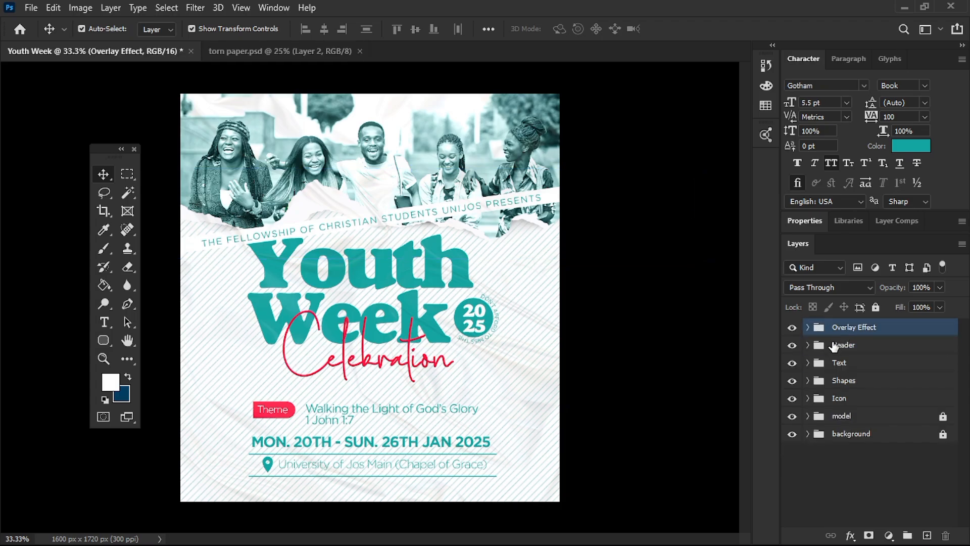
Check what each layer group contributes by hiding and showing them one by one, from Overlay Effect down to model
left_click(792, 329)
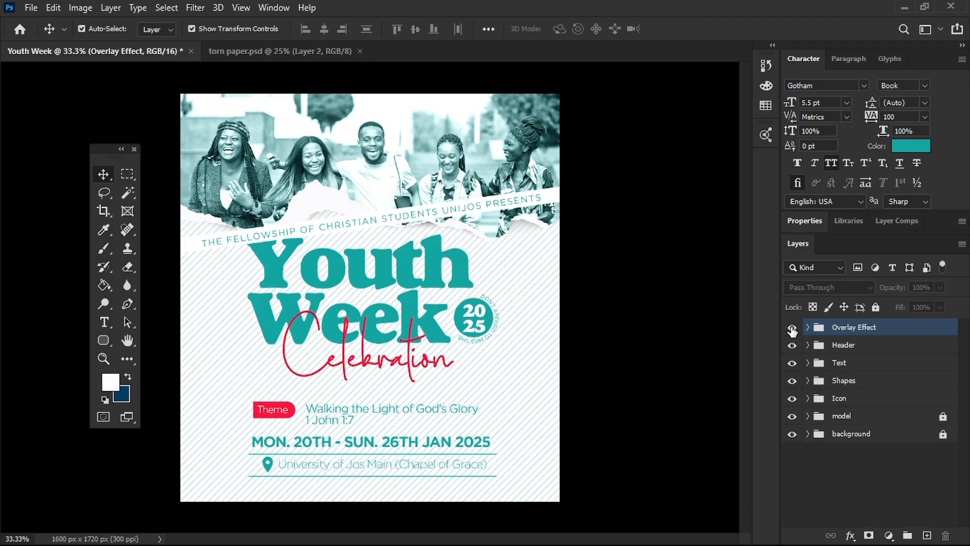
left_click(792, 330)
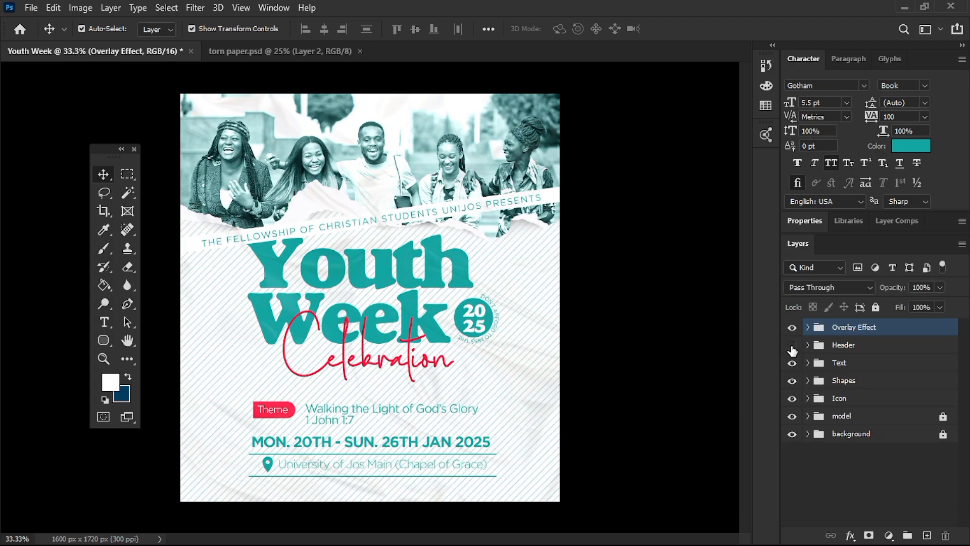
left_click(792, 347)
left_click(792, 346)
left_click(792, 363)
left_click(793, 363)
left_click(792, 363)
left_click(792, 380)
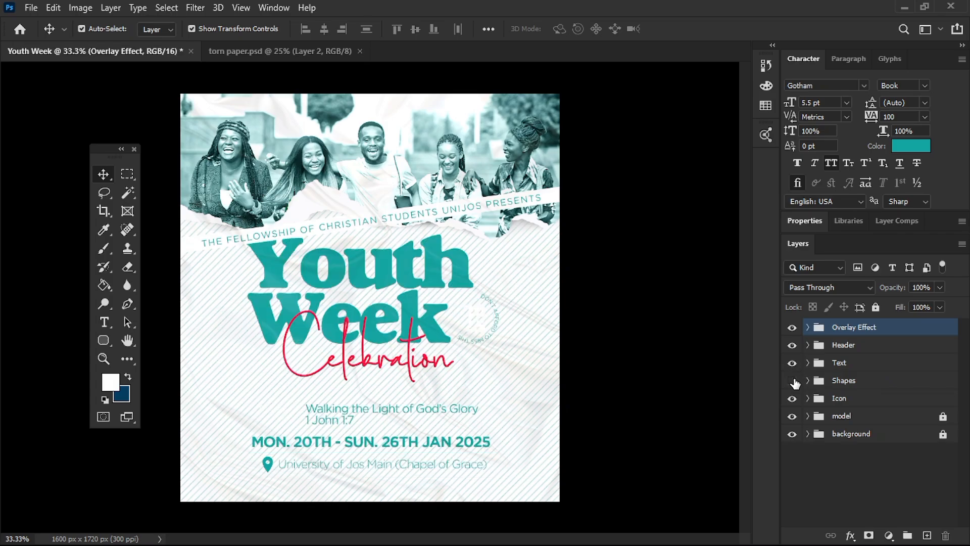
left_click(793, 381)
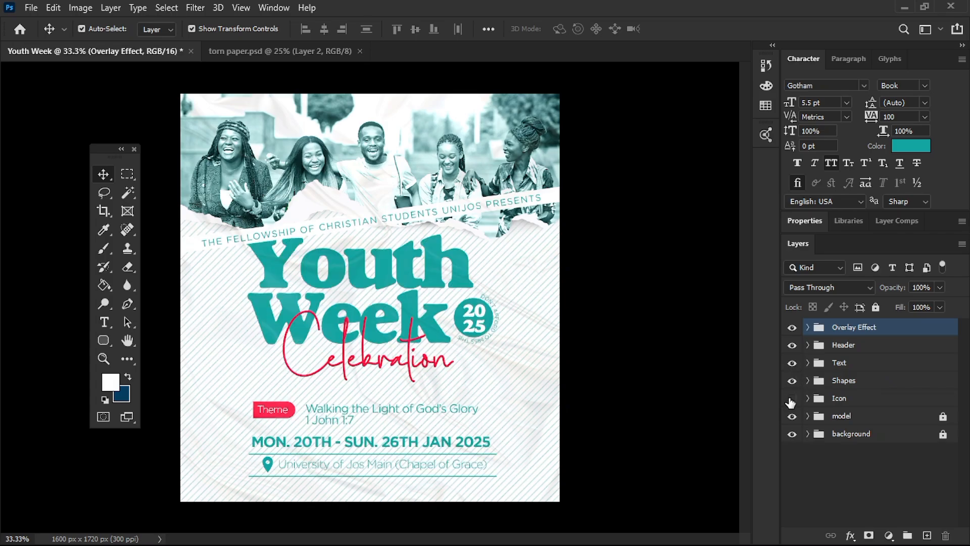
left_click(792, 399)
left_click(792, 416)
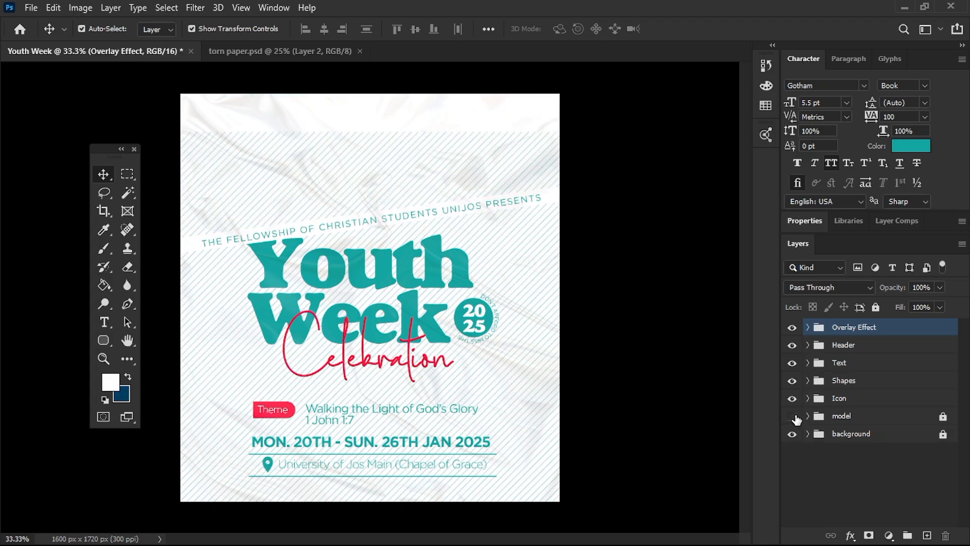
left_click(793, 417)
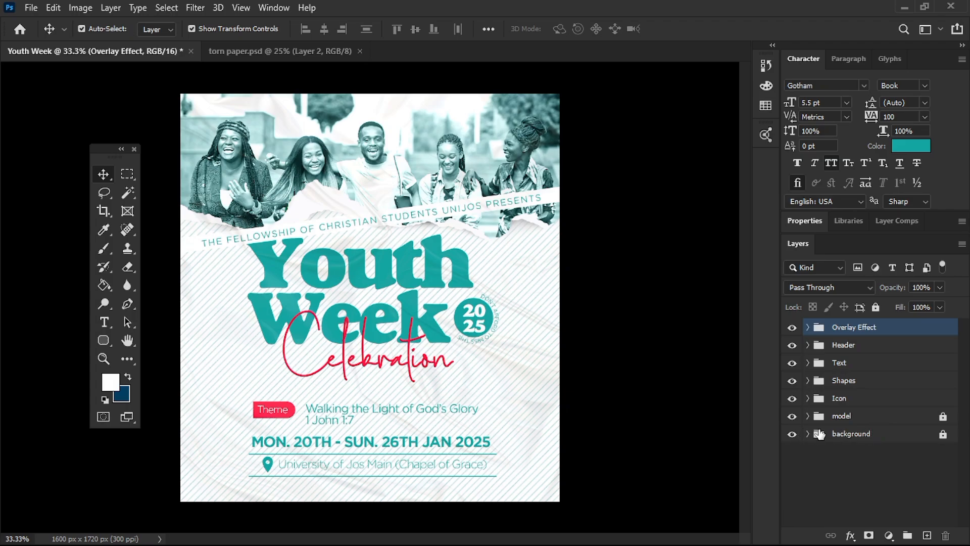
Unlock the background group and expand it to show its adjustment and texture layers
left_click(943, 434)
left_click(808, 434)
left_click(808, 434)
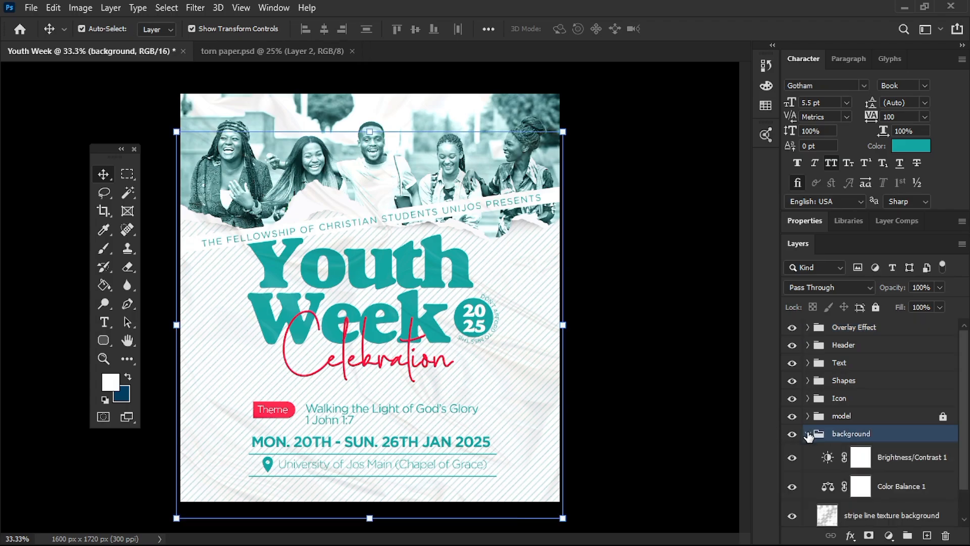
Set the opacity of the stripe line texture background layer to 55%
scroll(850, 478, "down", 1)
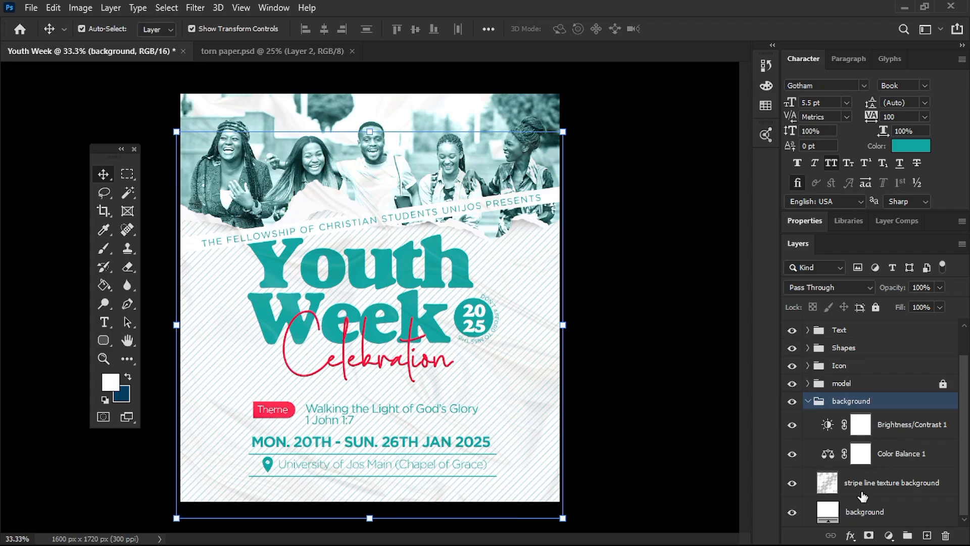
left_click(839, 487)
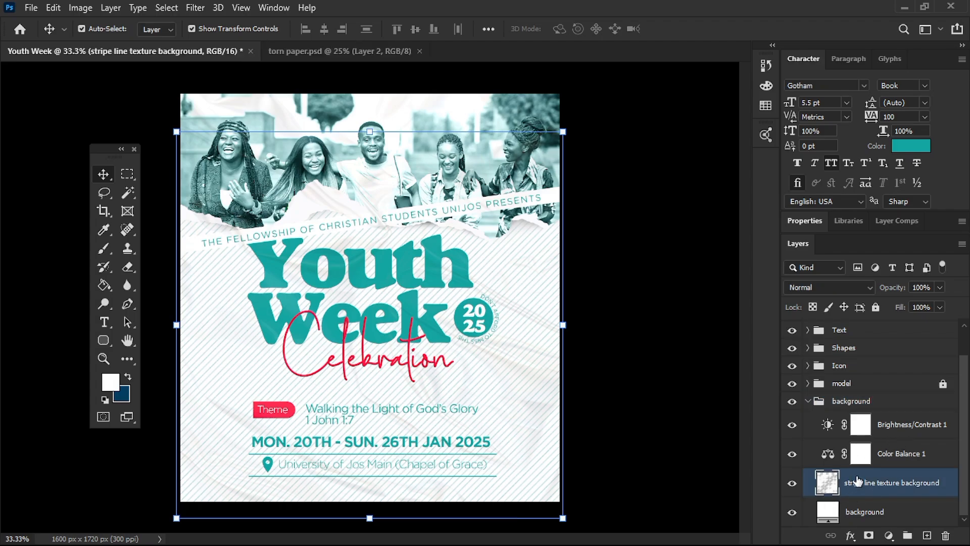
left_click(940, 287)
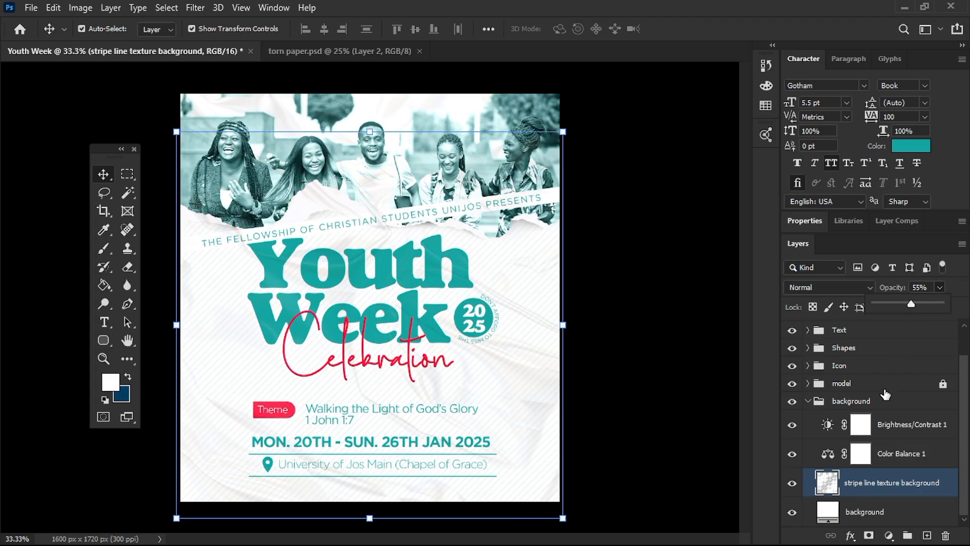
Collapse the background group and lock it
left_click(809, 403)
left_click(809, 403)
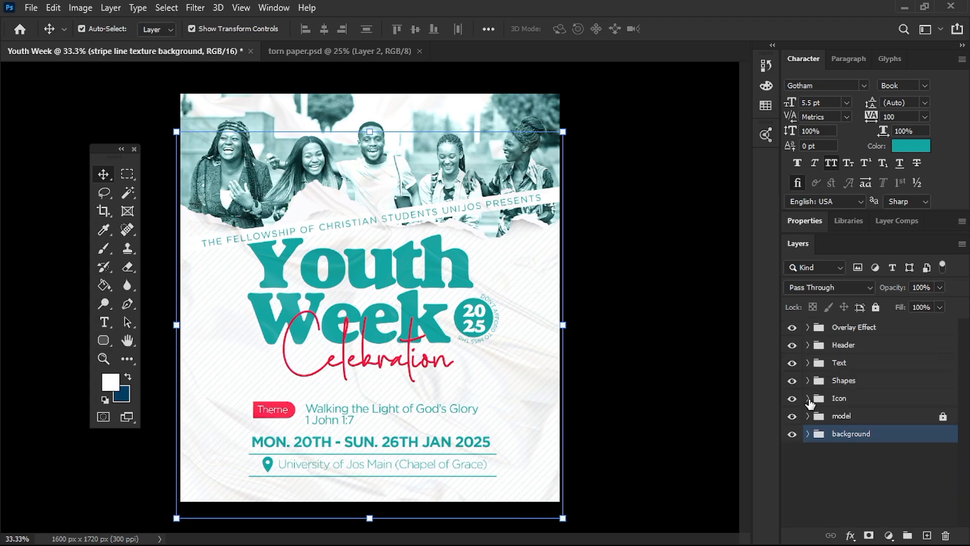
left_click(841, 433)
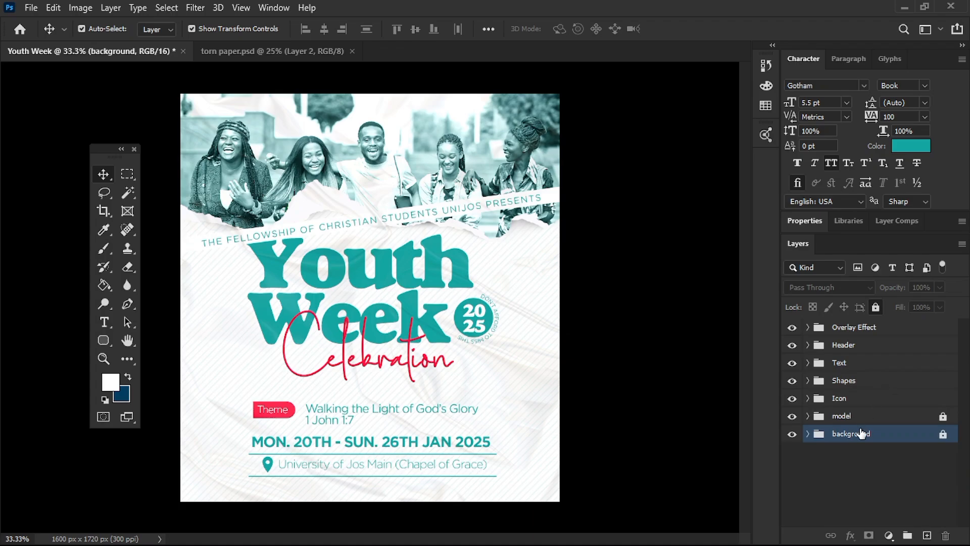
Stamp all visible layers into a new merged layer above the Overlay Effect group
left_click(846, 329)
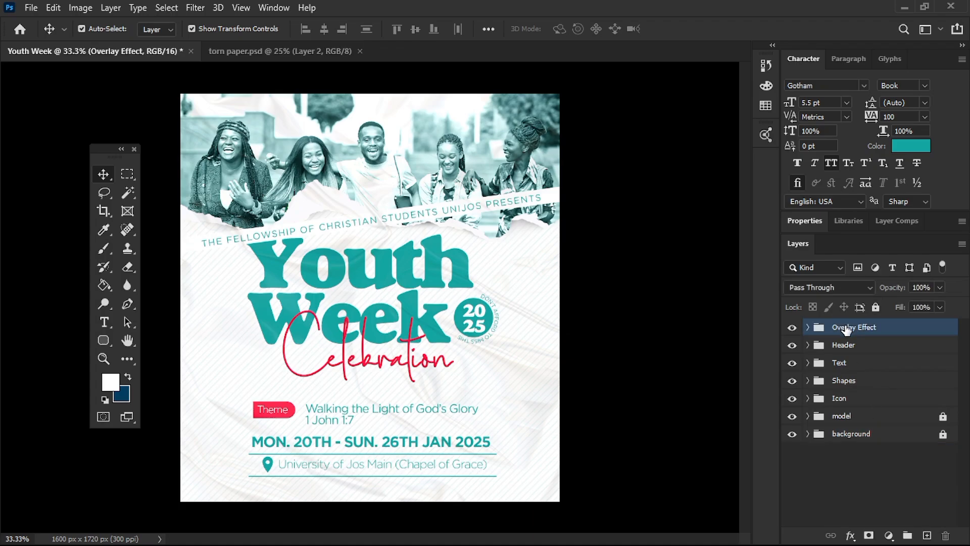
key("ctrl")
key("ctrl+shift+alt+e")
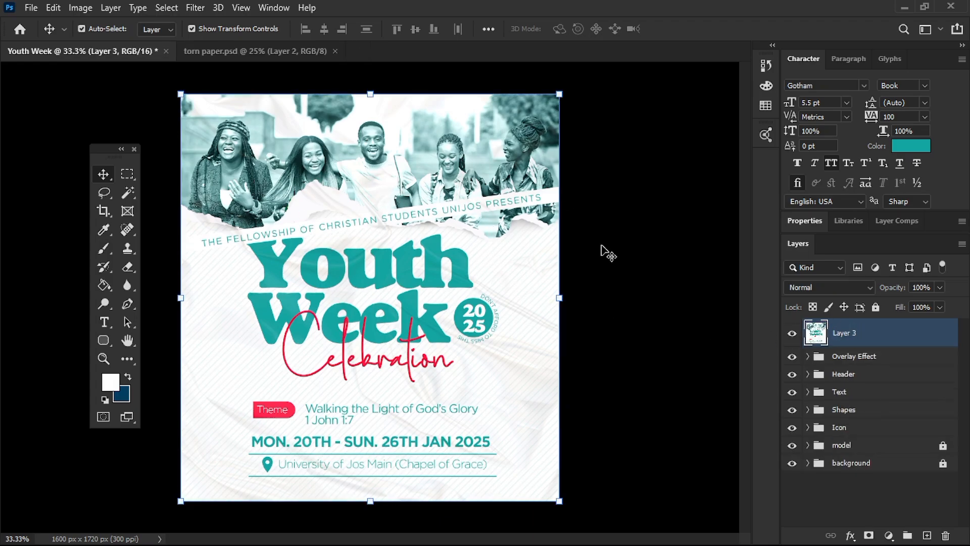
Start the Camera Raw Filter on the merged layer and raise Texture to +85
left_click(194, 8)
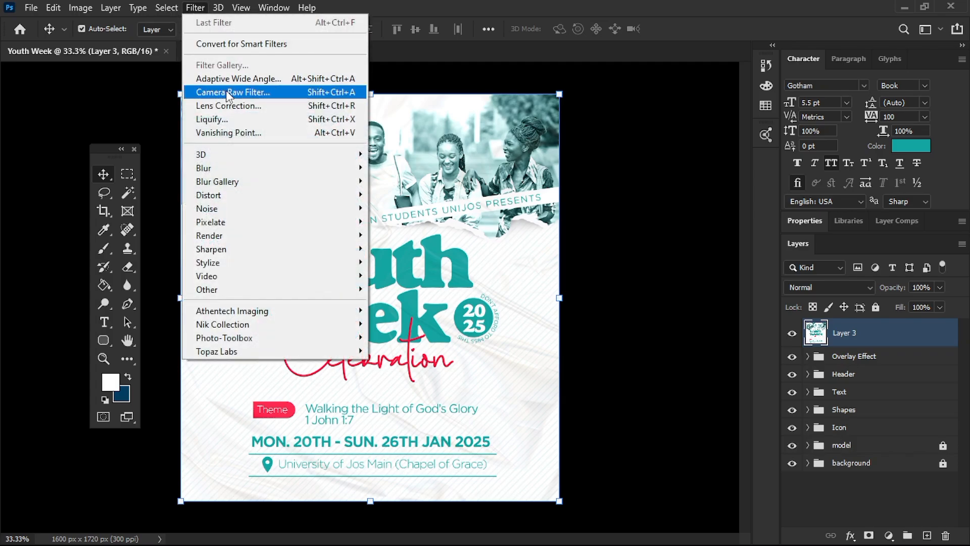
left_click(226, 92)
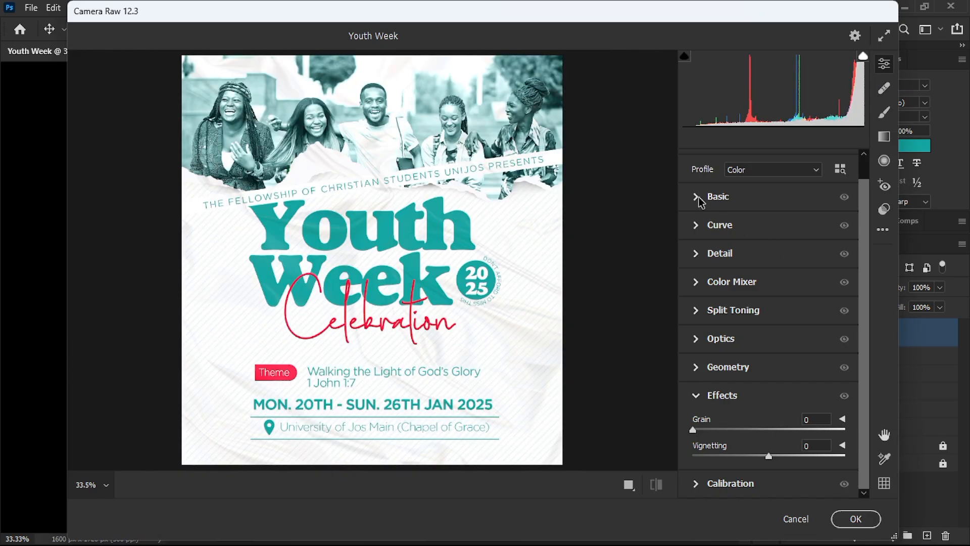
left_click(697, 196)
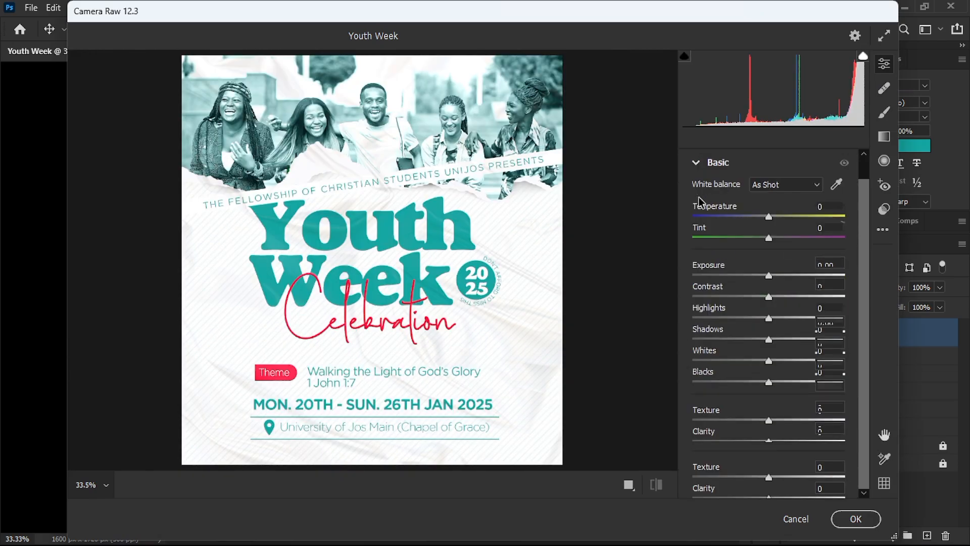
scroll(769, 319, "down", 1)
scroll(768, 318, "down", 1)
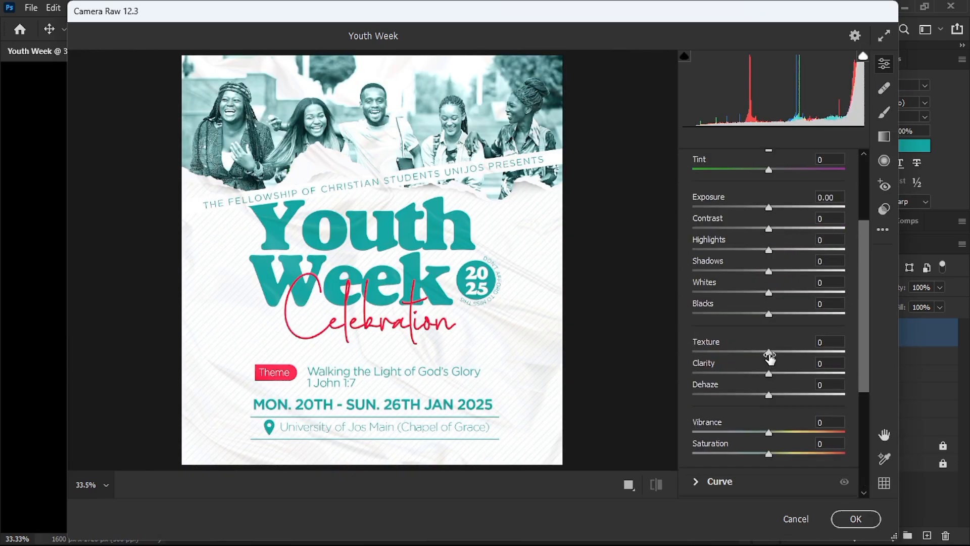
left_click_drag(768, 352, 833, 352)
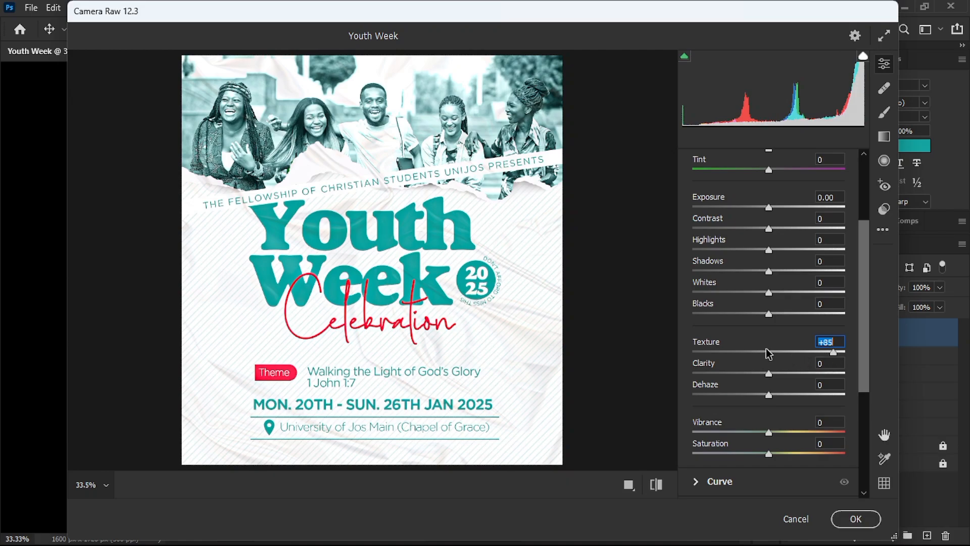
Set the Camera Raw Sharpening to 50 and check the photo and presenter strip at 100% zoom
scroll(725, 389, "down", 4)
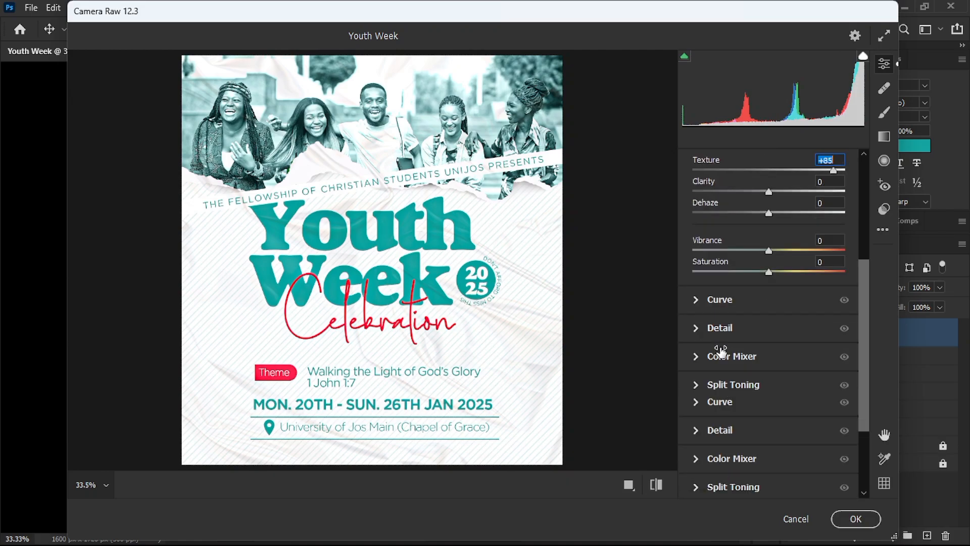
scroll(721, 350, "down", 1)
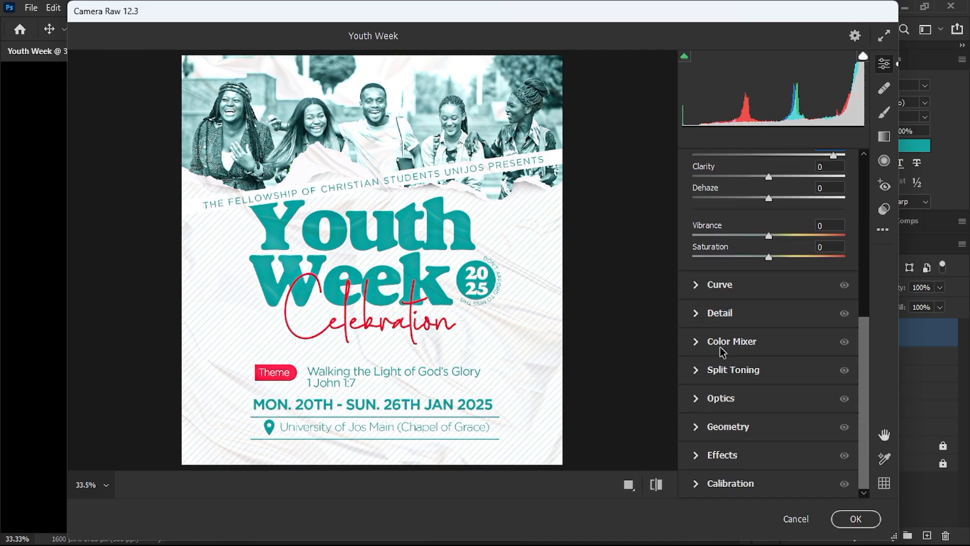
left_click(697, 314)
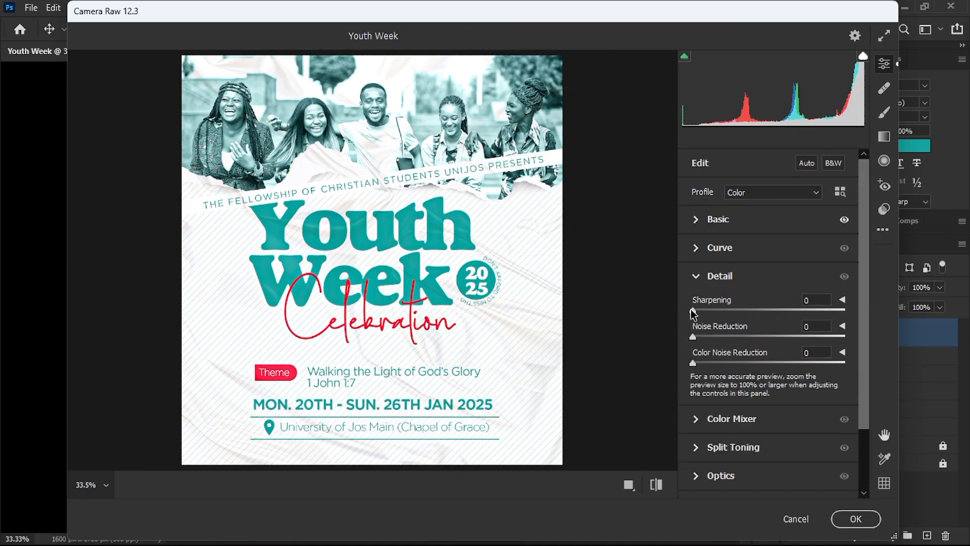
left_click_drag(769, 317, 745, 324)
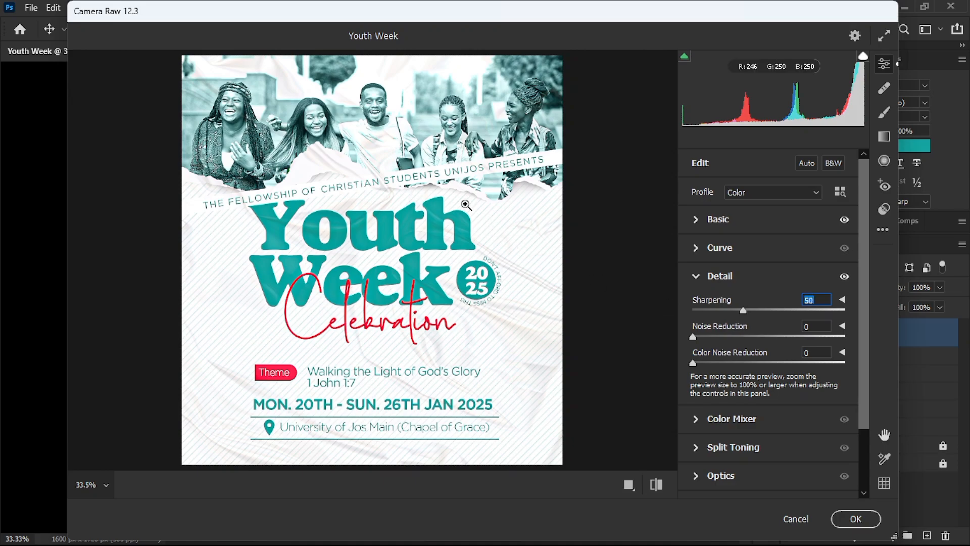
left_click(439, 174)
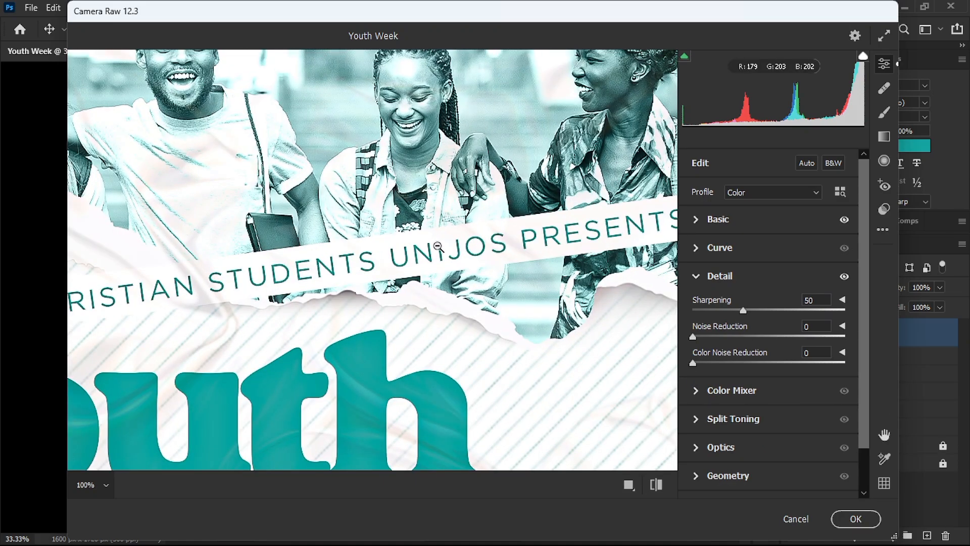
left_click(438, 246)
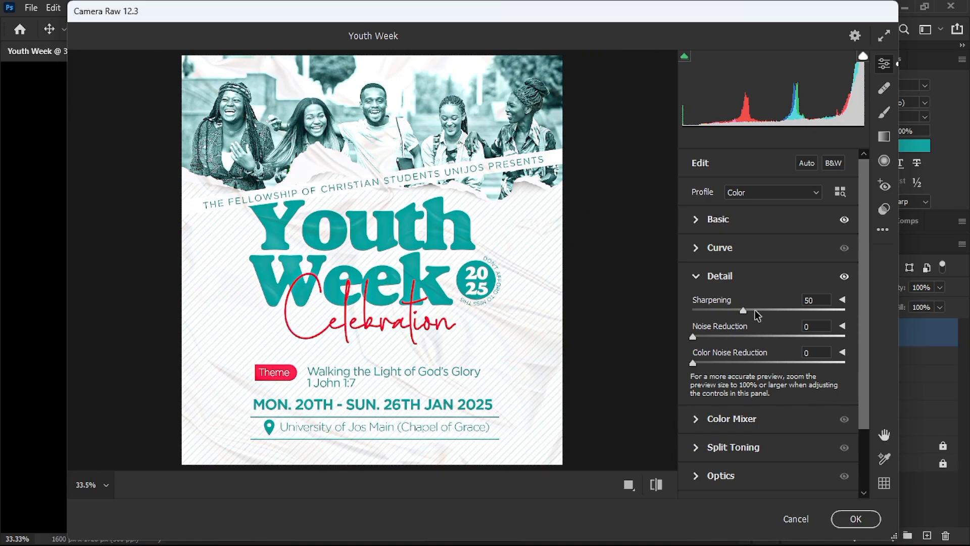
Reduce the Camera Raw Sharpening to 10 and check the detail at 100% zoom
mouse_move(723, 308)
left_mouse_down()
mouse_move(696, 309)
mouse_move(709, 315)
left_mouse_up()
scroll(719, 371, "down", 3)
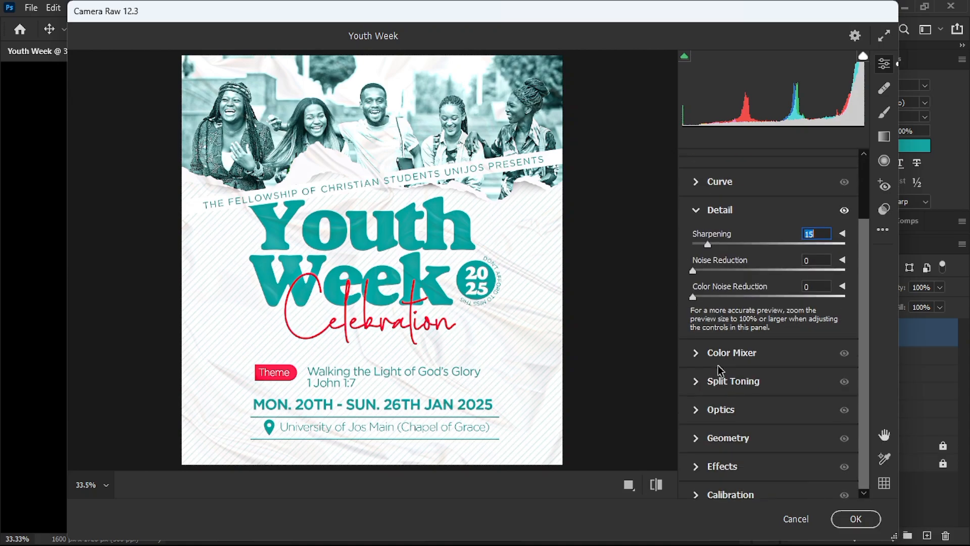
scroll(719, 371, "up", 3)
scroll(752, 272, "down", 1)
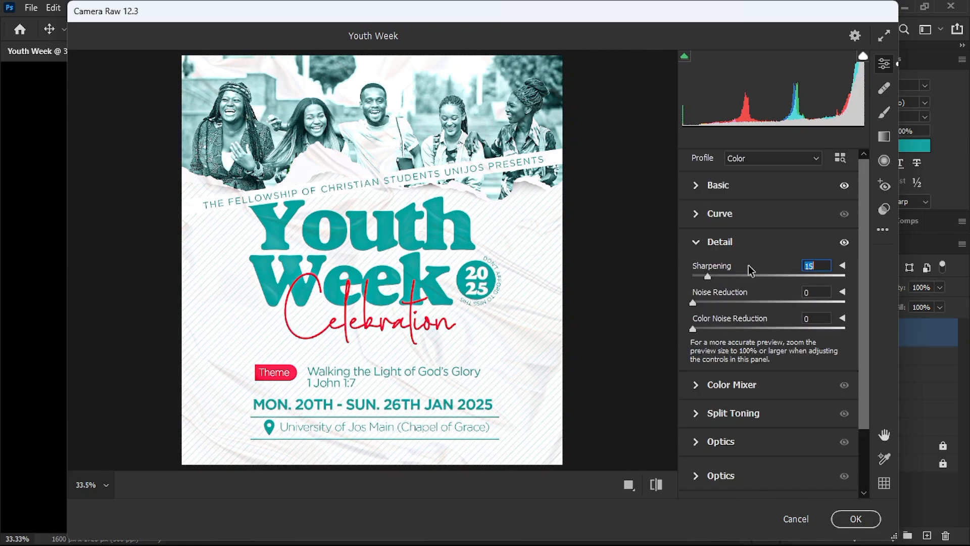
scroll(698, 245, "down", 1)
left_click(699, 242)
left_click_drag(697, 241, 700, 241)
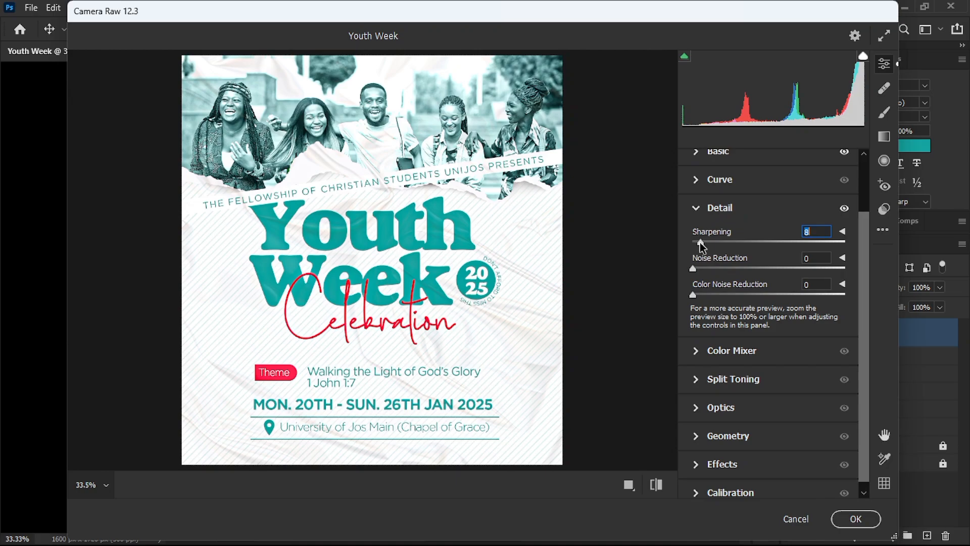
type("10")
left_click(473, 172)
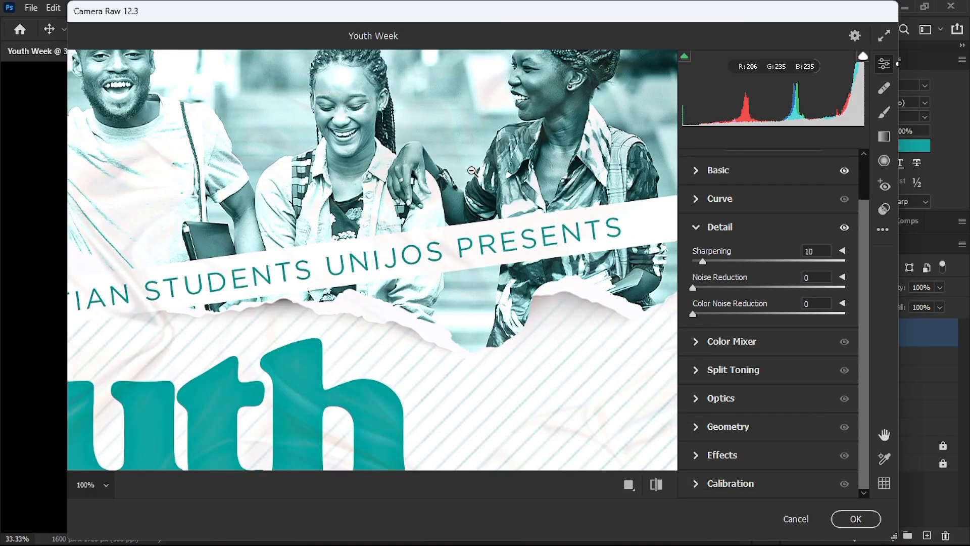
left_click(465, 219)
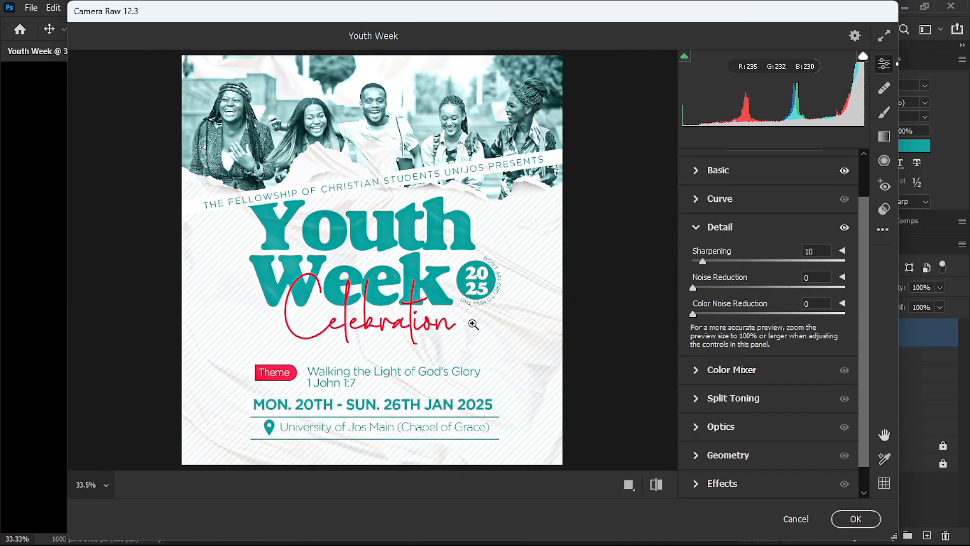
Show the Effects settings and apply the Camera Raw adjustments to the merged layer
scroll(766, 349, "down", 1)
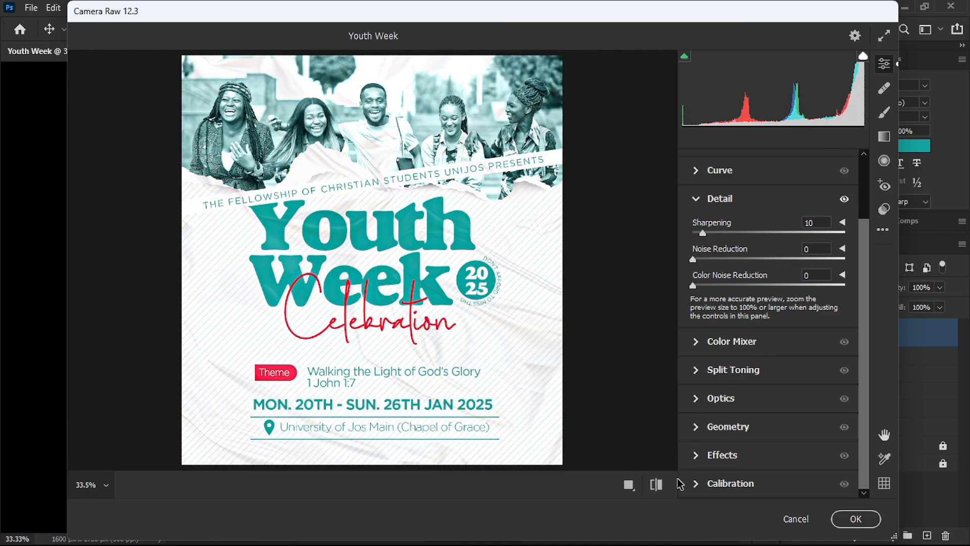
left_click(727, 455)
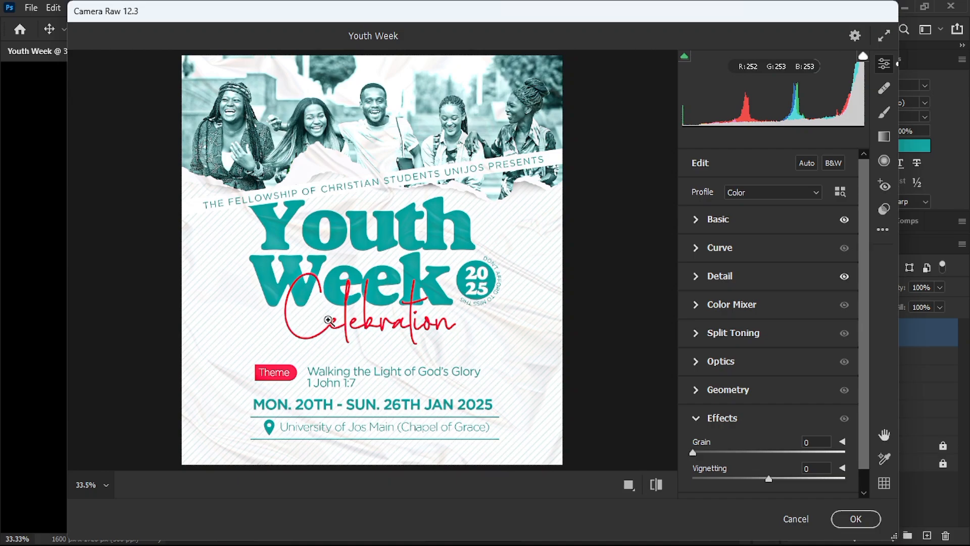
left_click(848, 524)
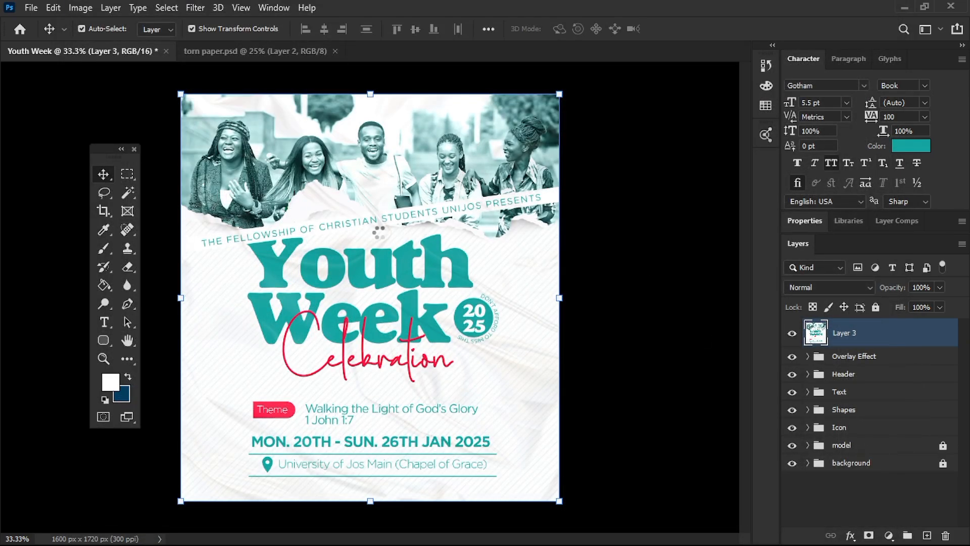